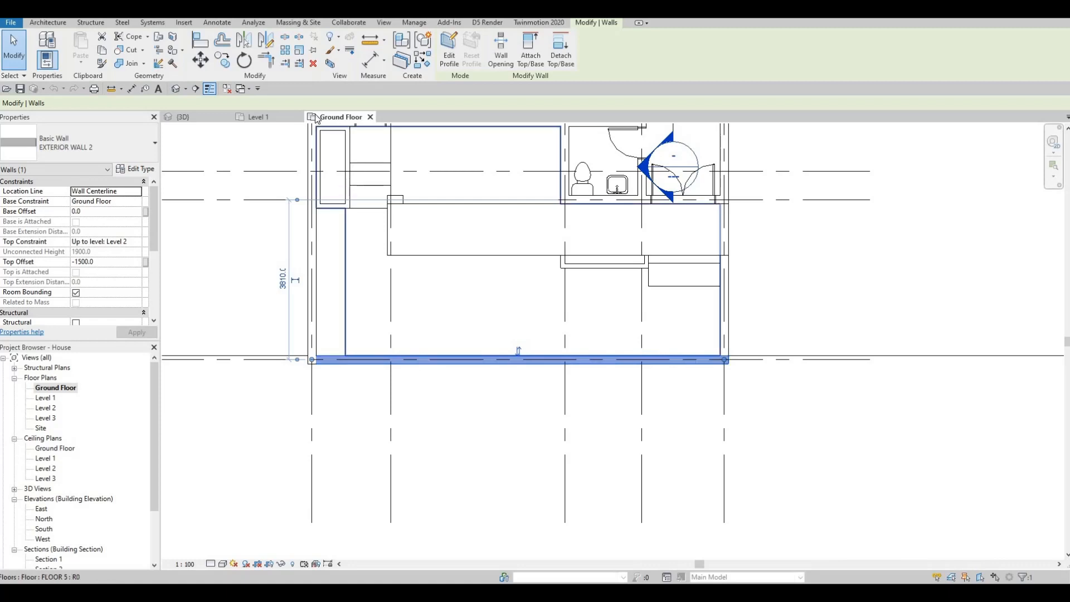
- Split the front exterior wall at four points to mark off a wide opening and a narrow one near the right corner
key("s")
key("l")
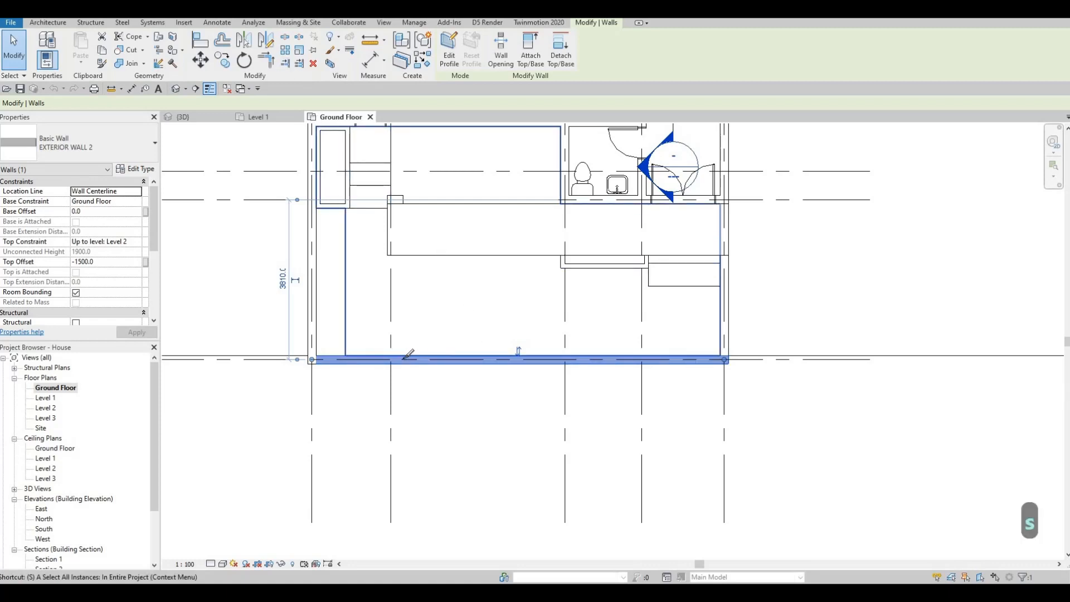
left_click(366, 361)
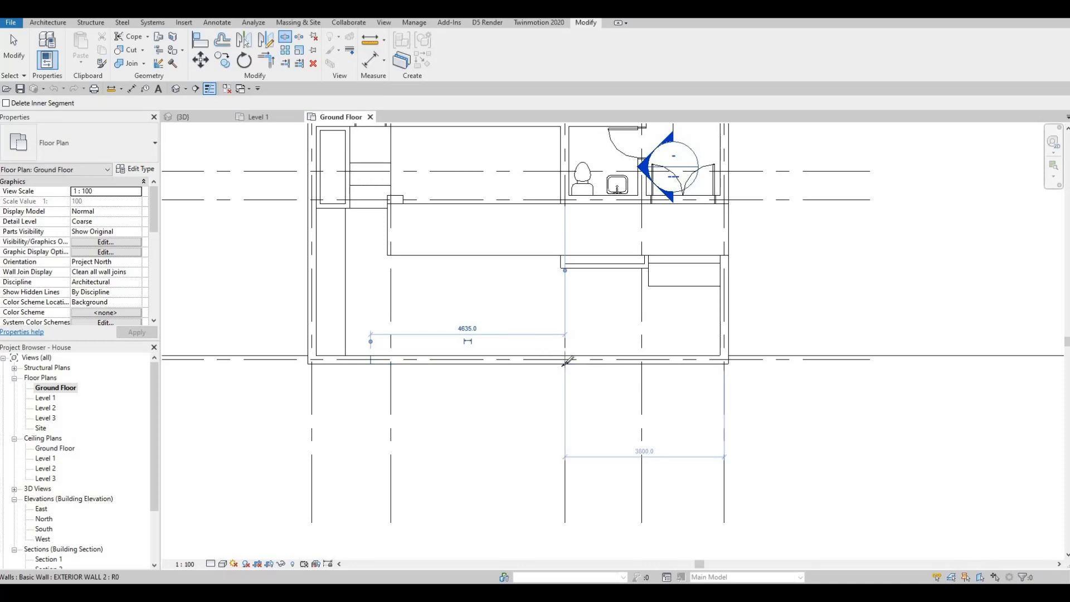
left_click(597, 357)
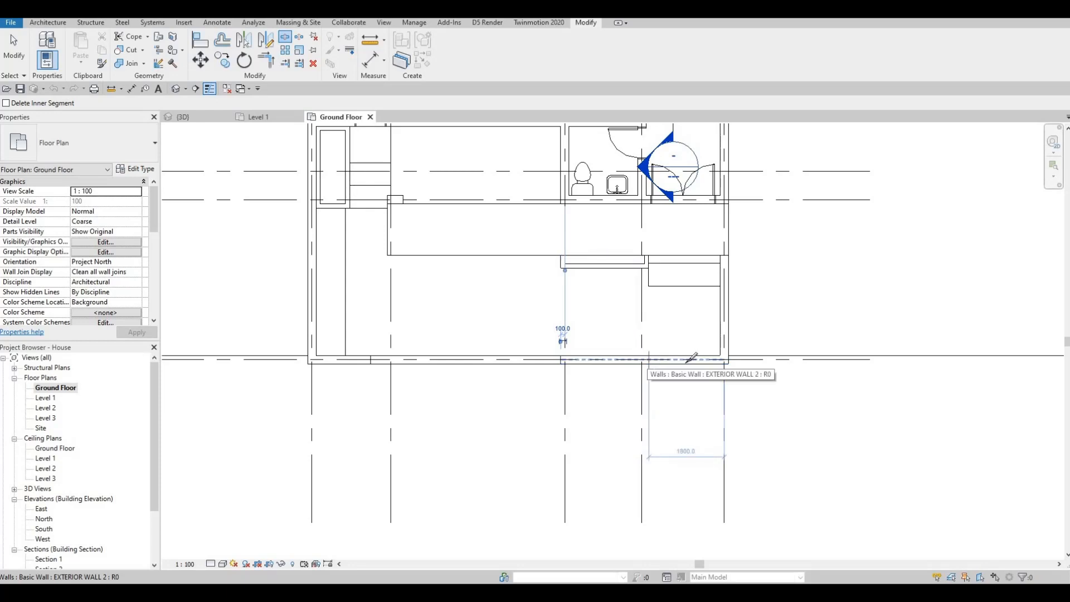
left_click(650, 359)
left_click(712, 371)
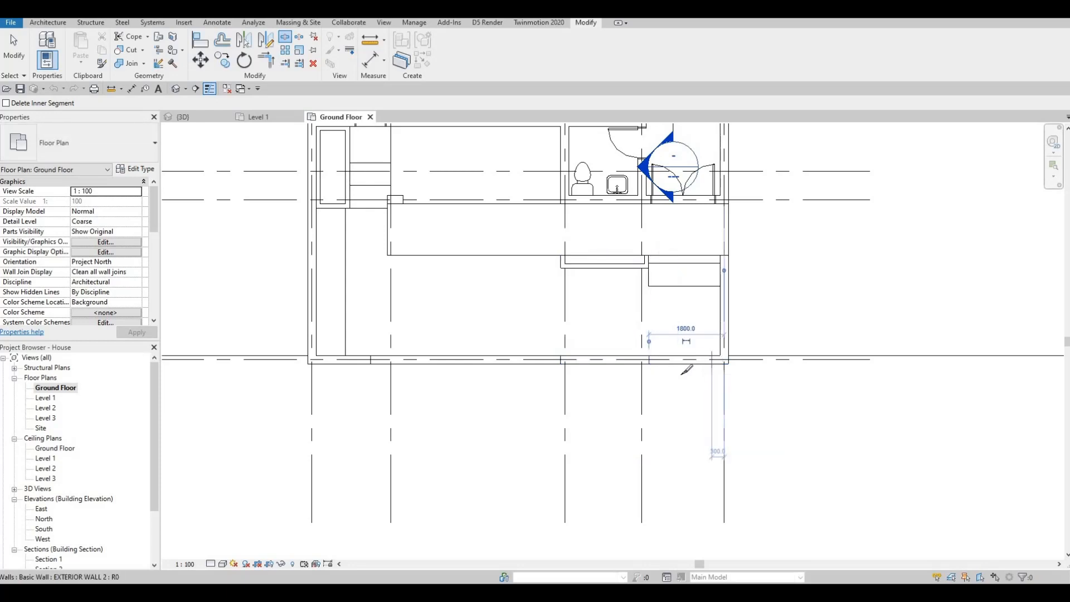
key("Escape")
key("Escape")
- Delete the narrow front wall segment near the right corner and the wide segment at the front's middle
left_click(681, 360)
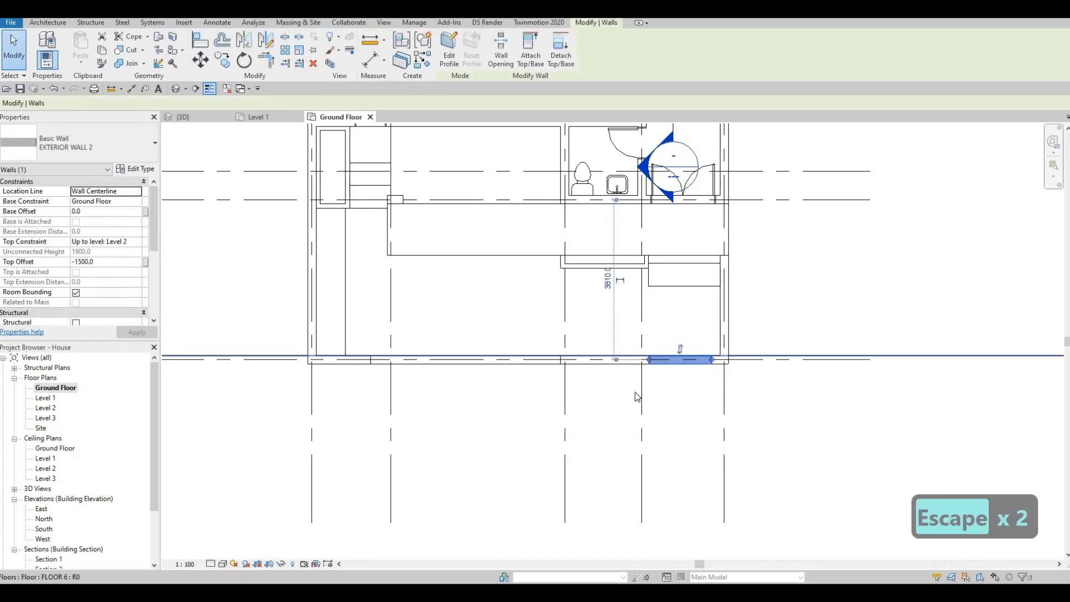
key("Delete")
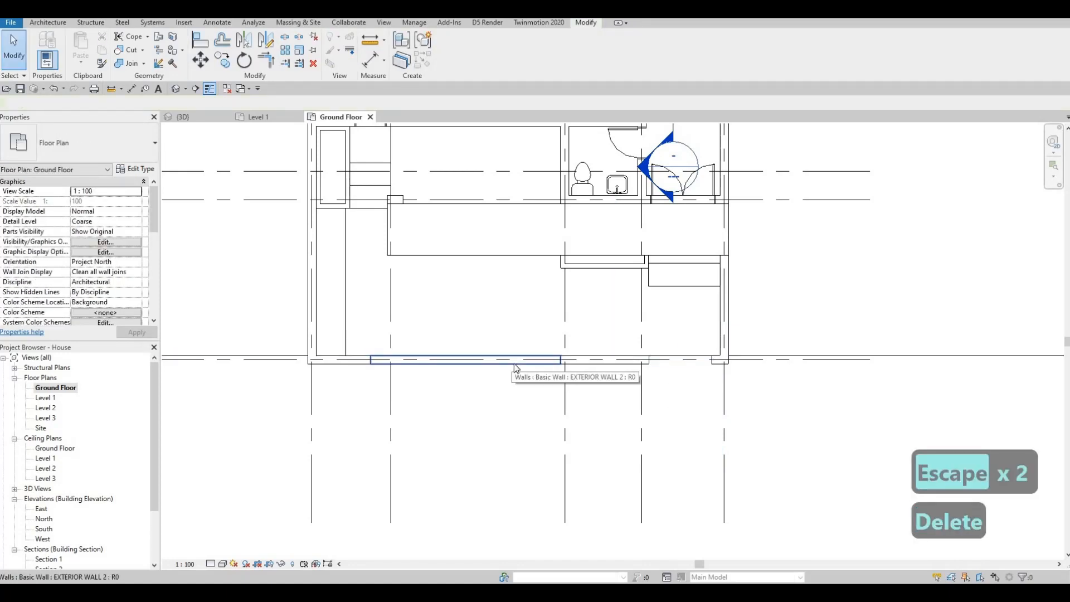
left_click(514, 361)
key("Delete")
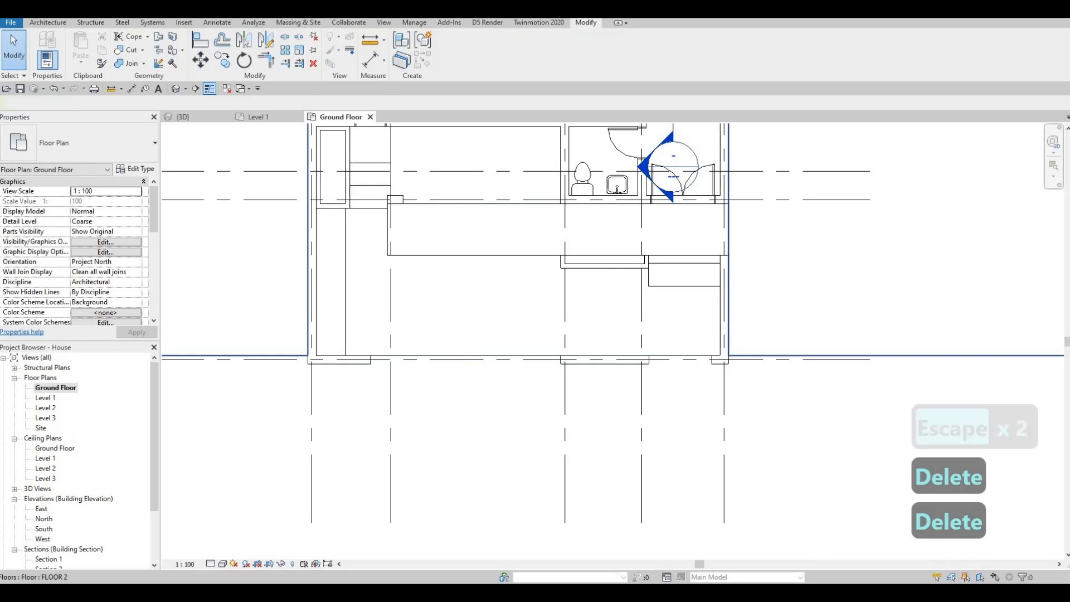
- Open the 3D view and examine the front wall's openings and remaining segments from several angles
scroll(901, 335, "up", 1)
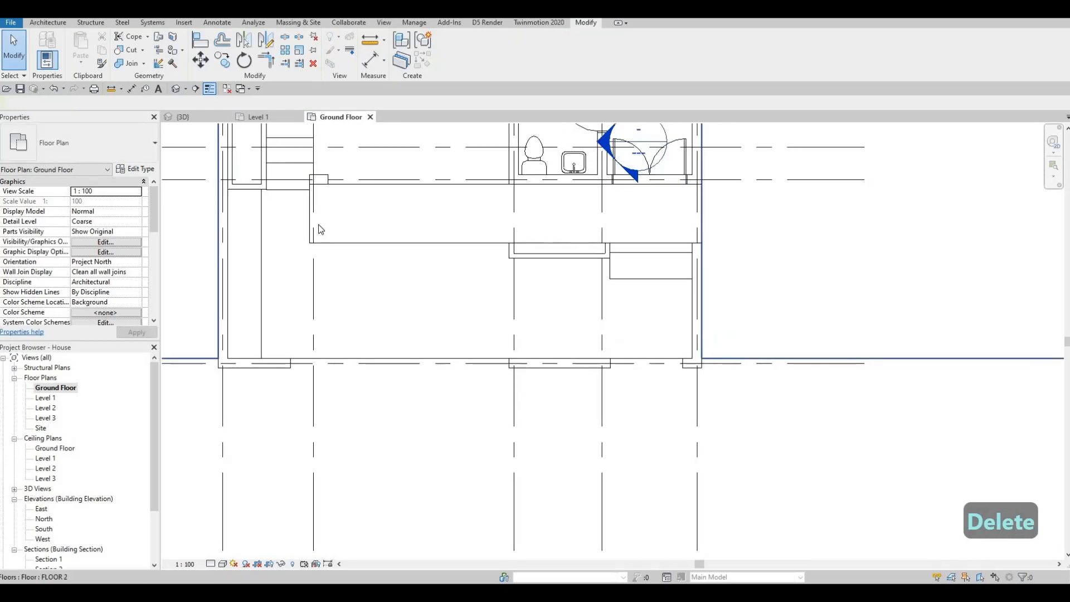
left_click(192, 117)
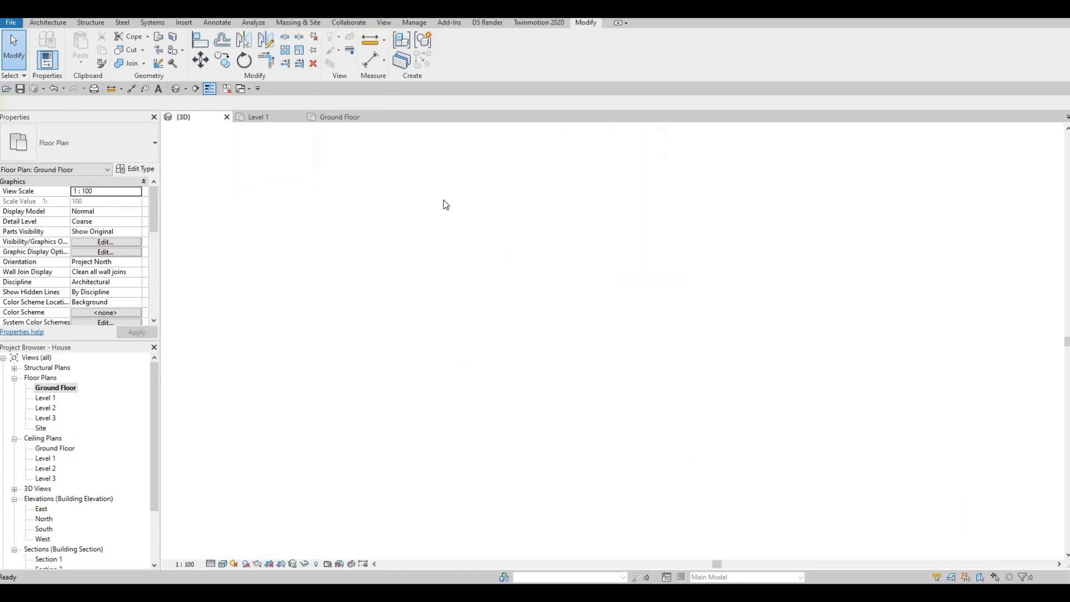
middle_click_drag(677, 273, 535, 341, "shift")
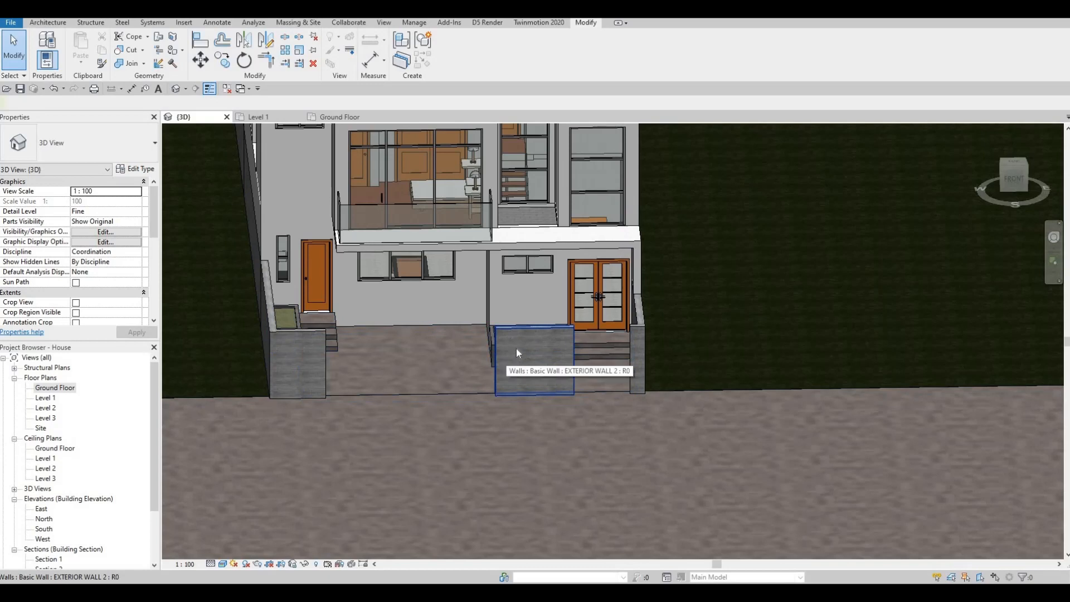
scroll(514, 343, "up", 2)
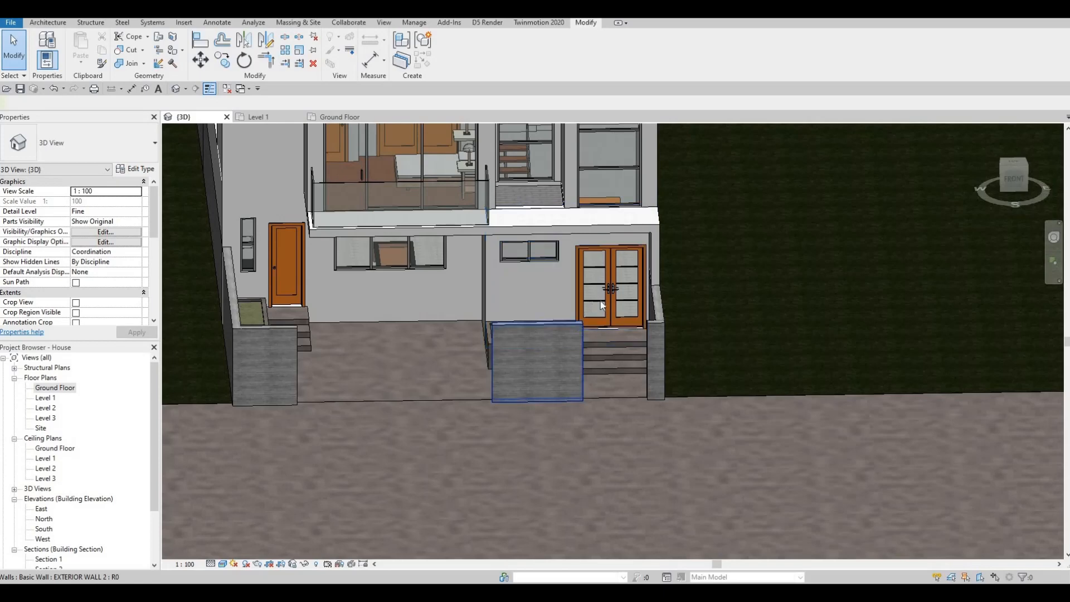
middle_click_drag(600, 305, 619, 313, "shift")
scroll(619, 314, "up", 2)
scroll(619, 314, "down", 2)
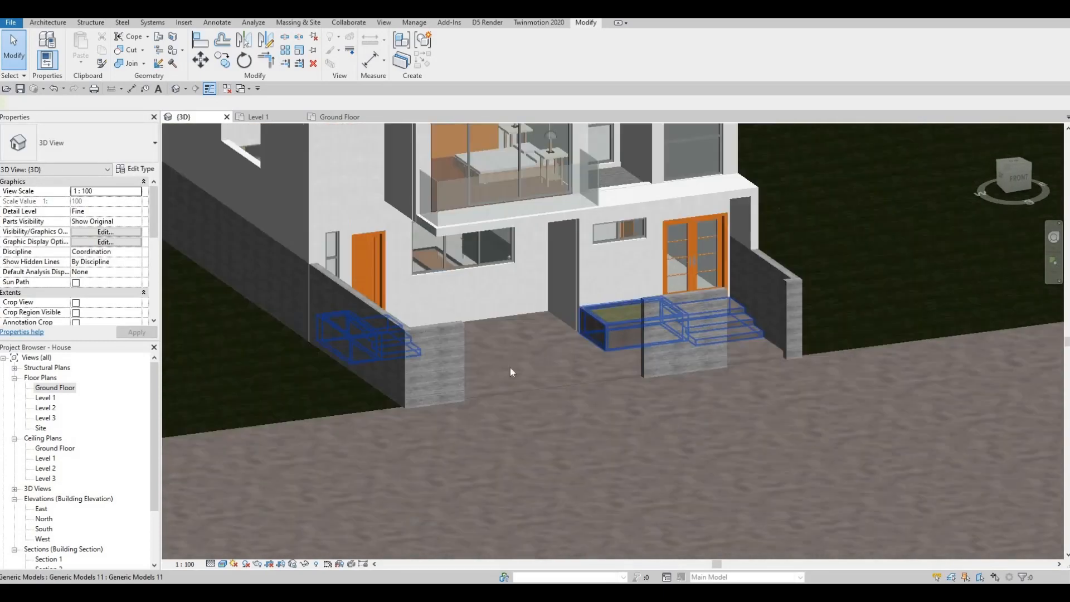
middle_click_drag(512, 372, 497, 374, "shift")
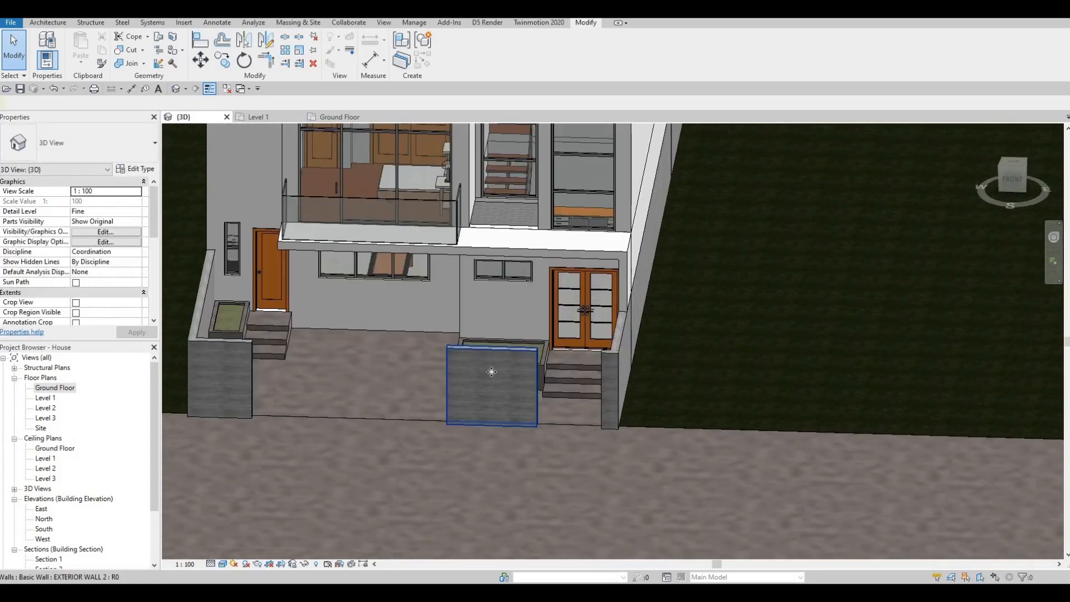
- Start editing the profile of the wall segment between the two openings, using the South elevation as the working view
left_click(493, 376)
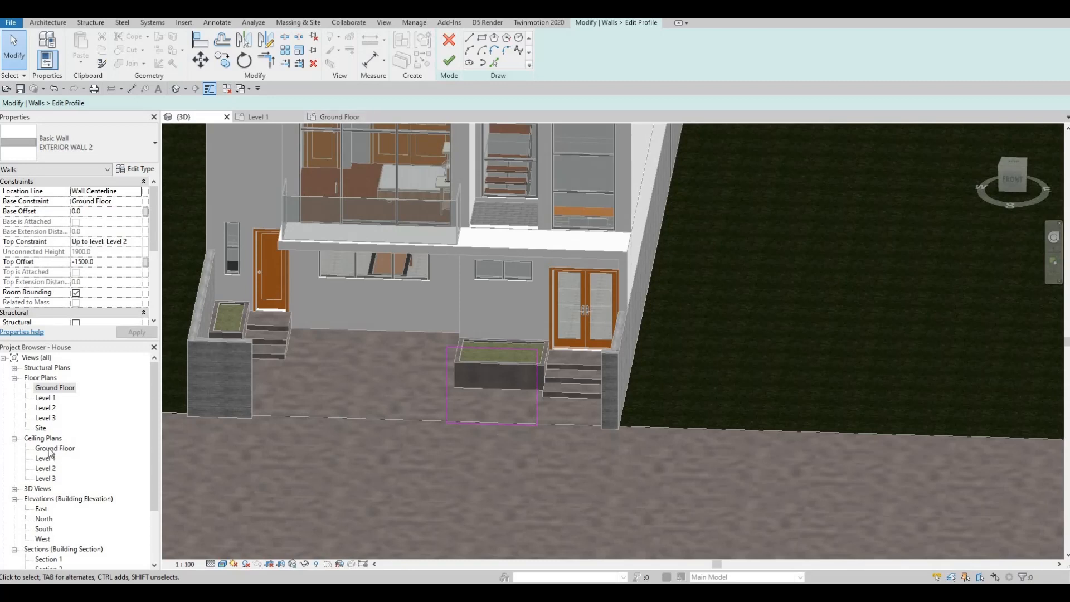
scroll(54, 456, "down", 4)
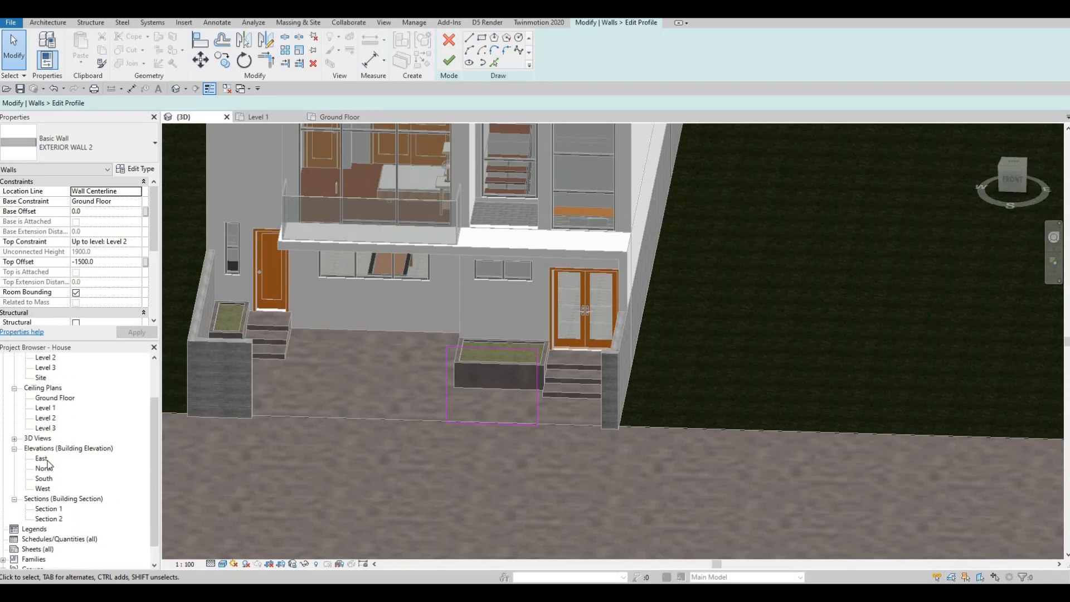
double_click(44, 458)
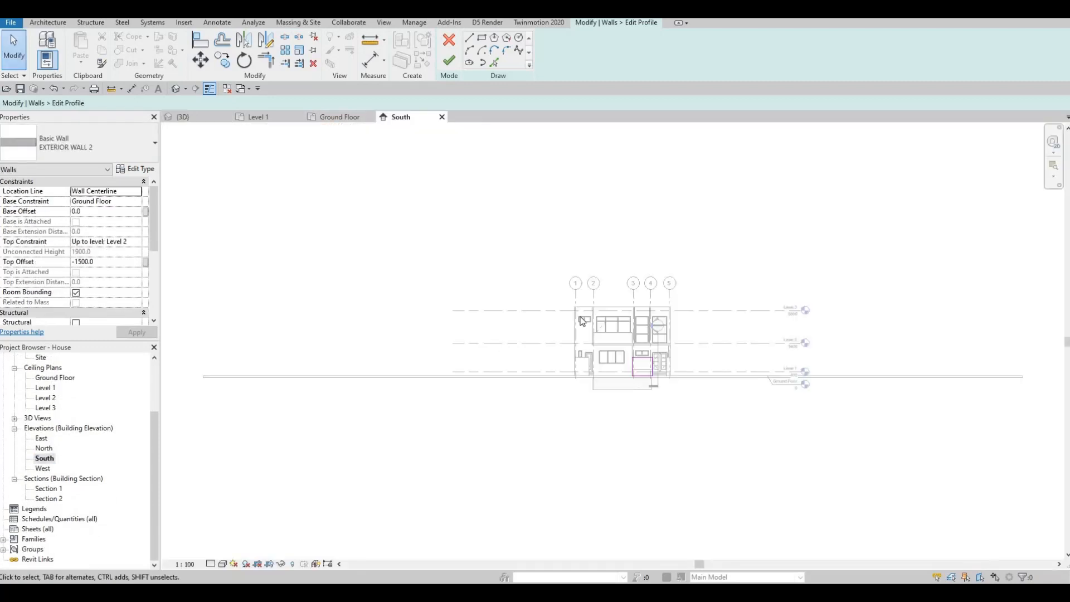
middle_click_drag(662, 359, 586, 316)
scroll(585, 316, "up", 5)
- Sketch a rectangular notch about 400 mm wide and 1200 mm deep from the wall profile's top edge and delete its overlapping top line
left_click(482, 38)
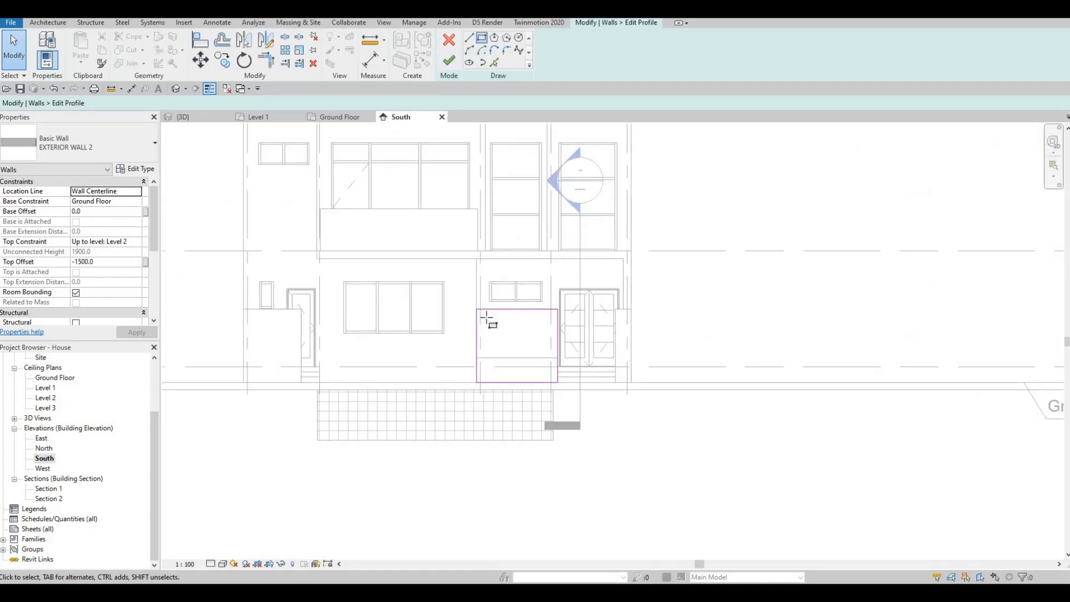
scroll(502, 312, "up", 2)
left_click(488, 314)
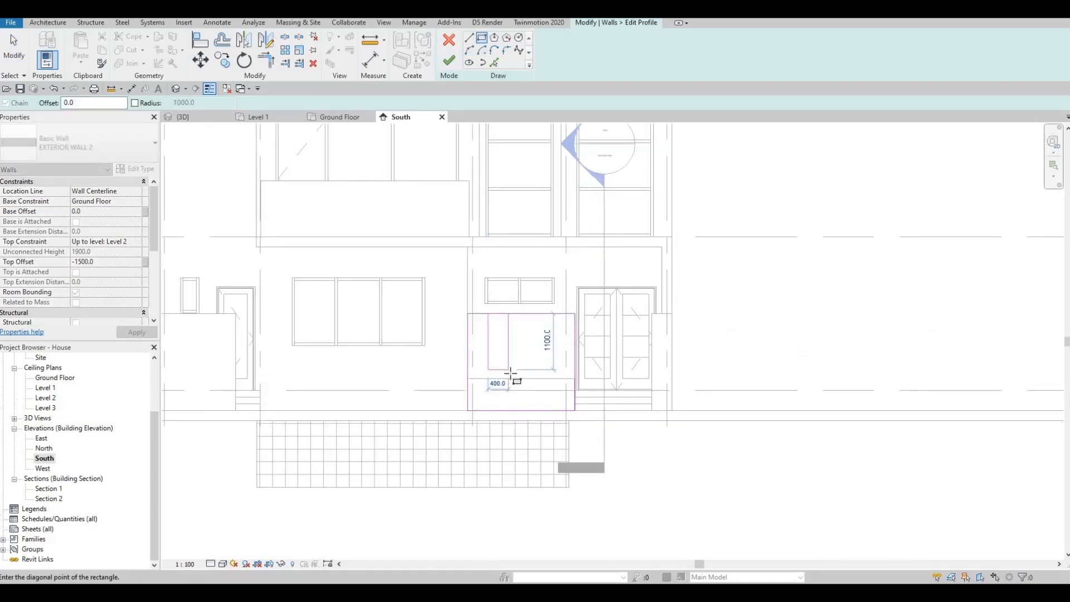
left_click(507, 338)
key("Escape")
key("Escape")
key("Escape")
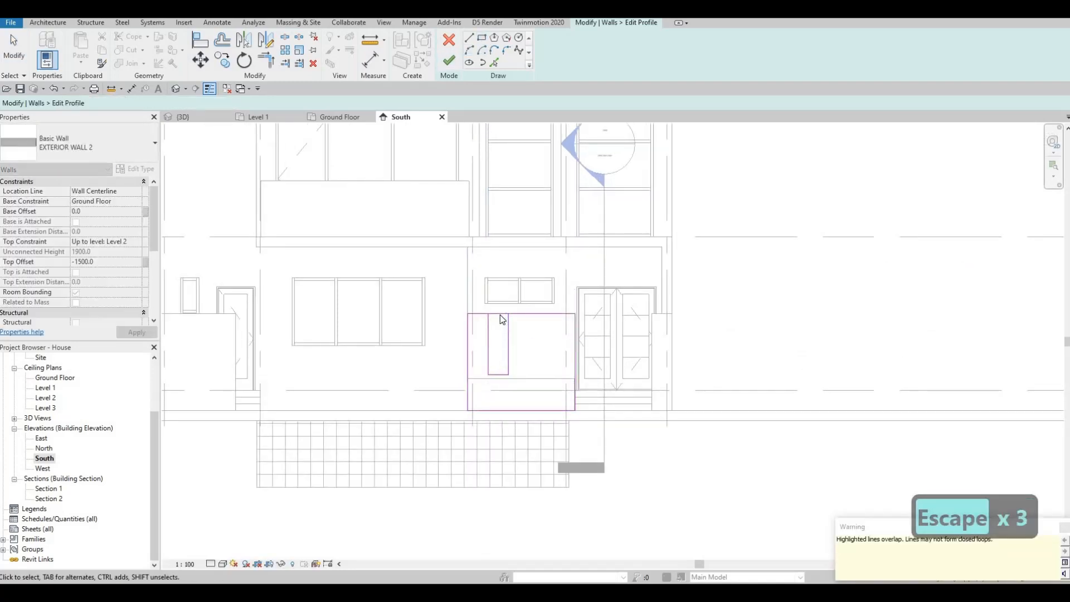
key("Delete")
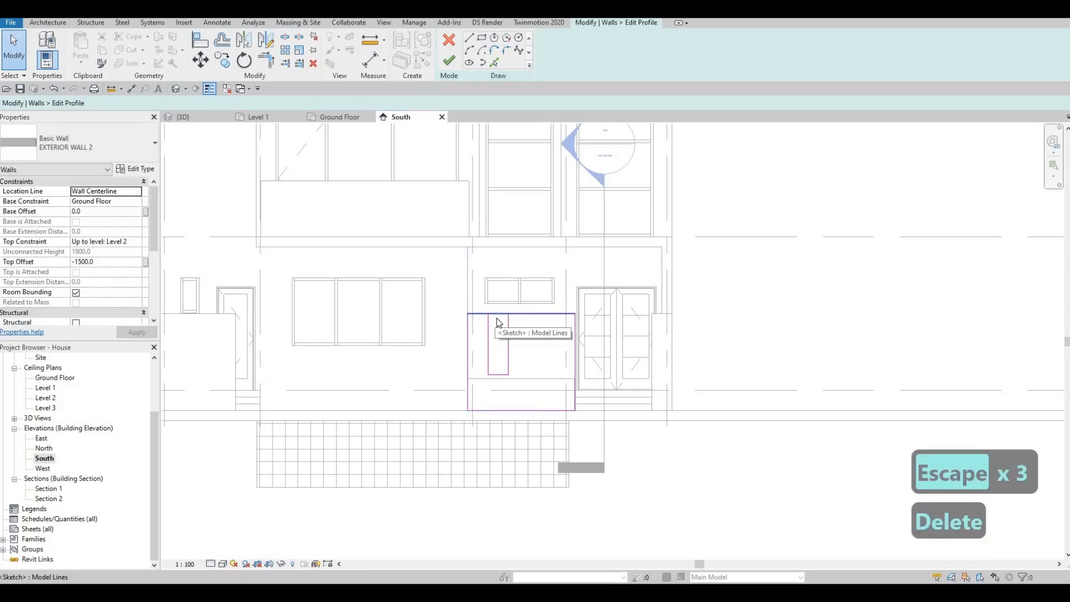
- Split the profile's top line above the notch and trim both parts to the notch's vertical sides
key("s")
key("l")
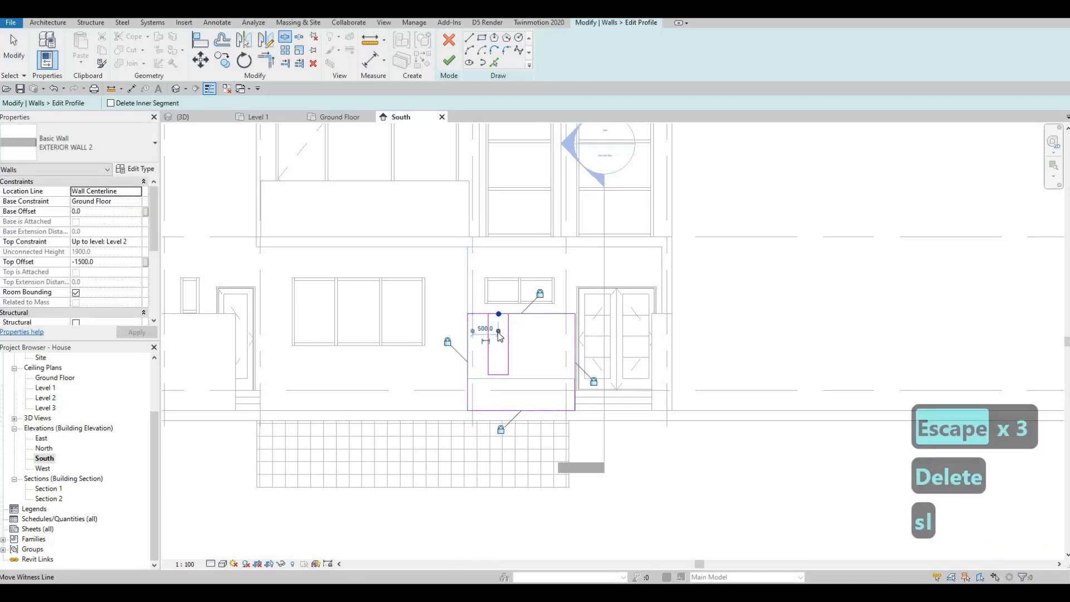
key("Escape")
key("Escape")
key("t")
key("r")
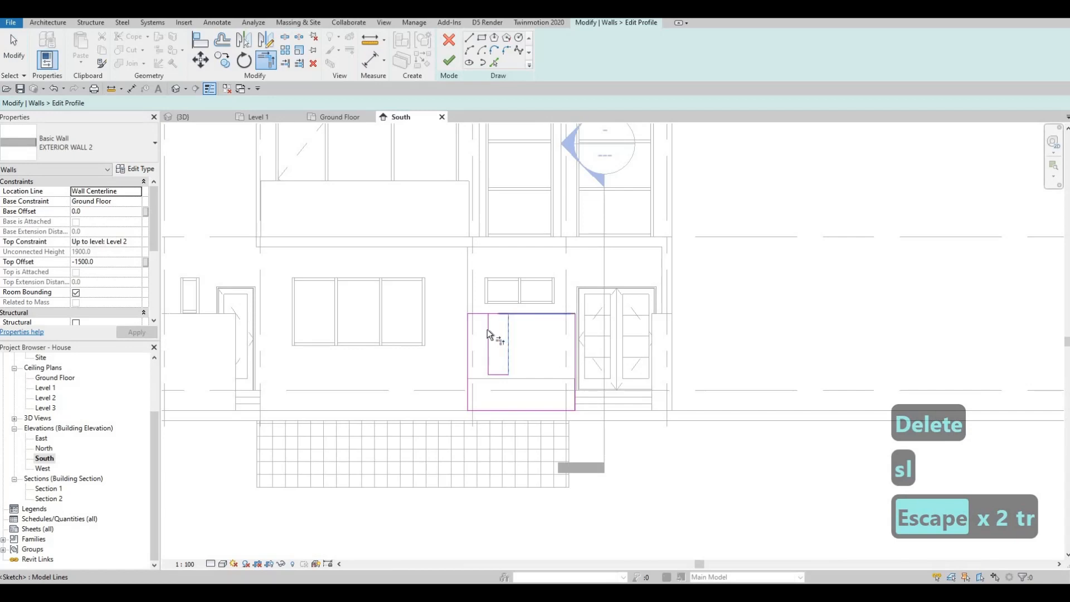
left_click(508, 326)
key("Escape")
key("Escape")
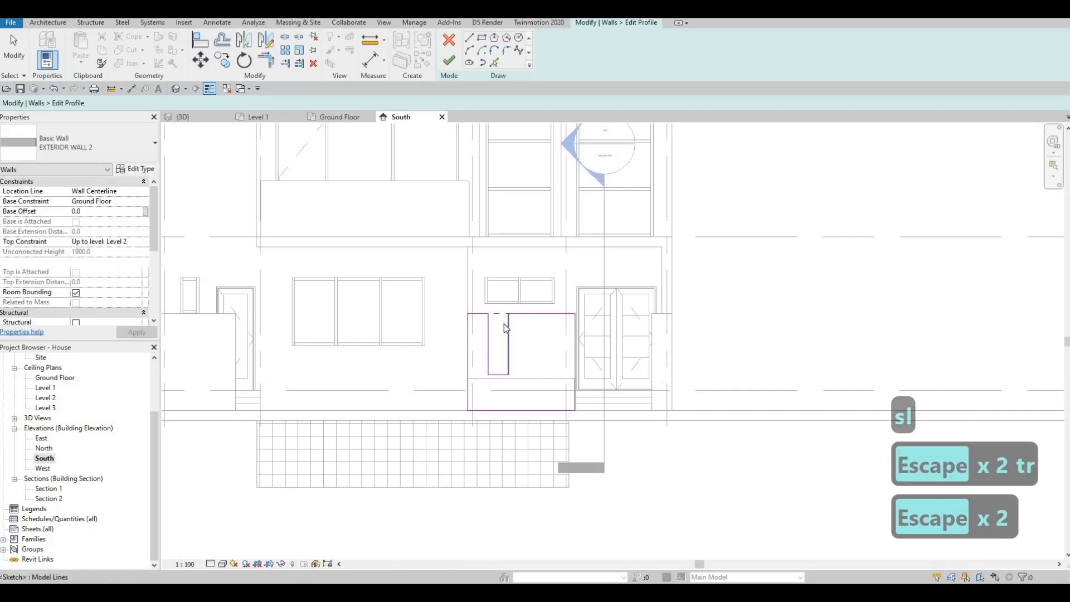
key("Escape")
- Try copying the notch's three lines to the right along the profile's top edge, and delete the copy
left_click_drag(482, 306, 514, 385)
key("c")
key("o")
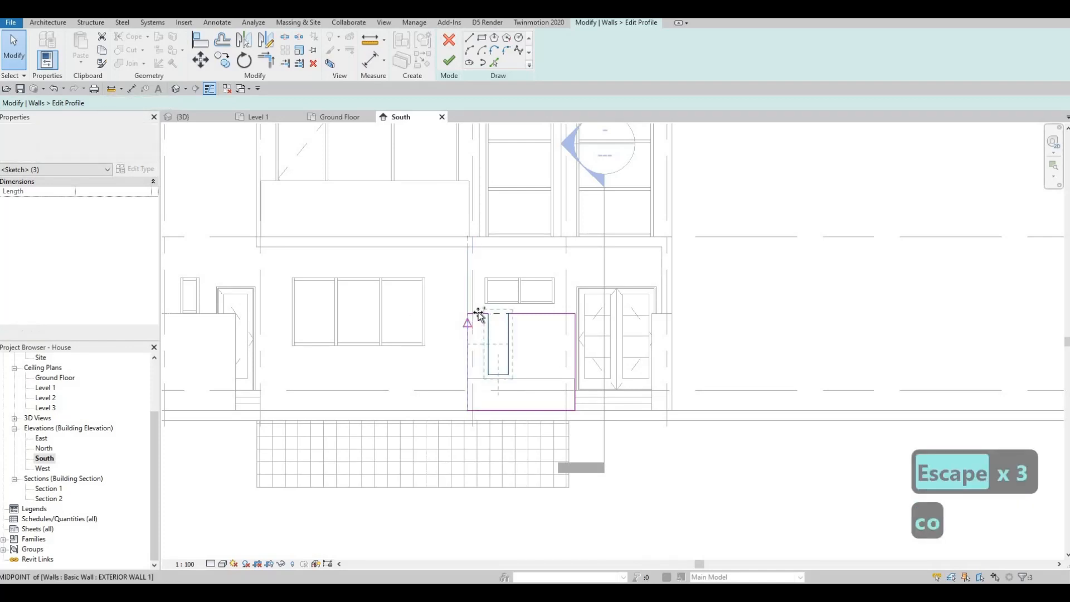
left_click(480, 315)
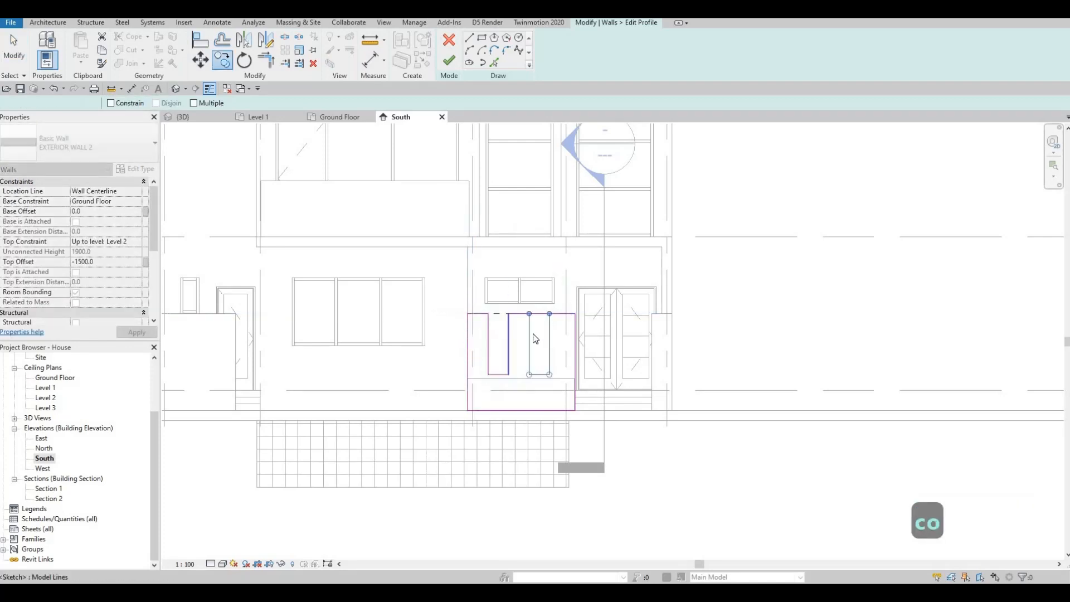
left_click(534, 314)
key("Escape")
key("Escape")
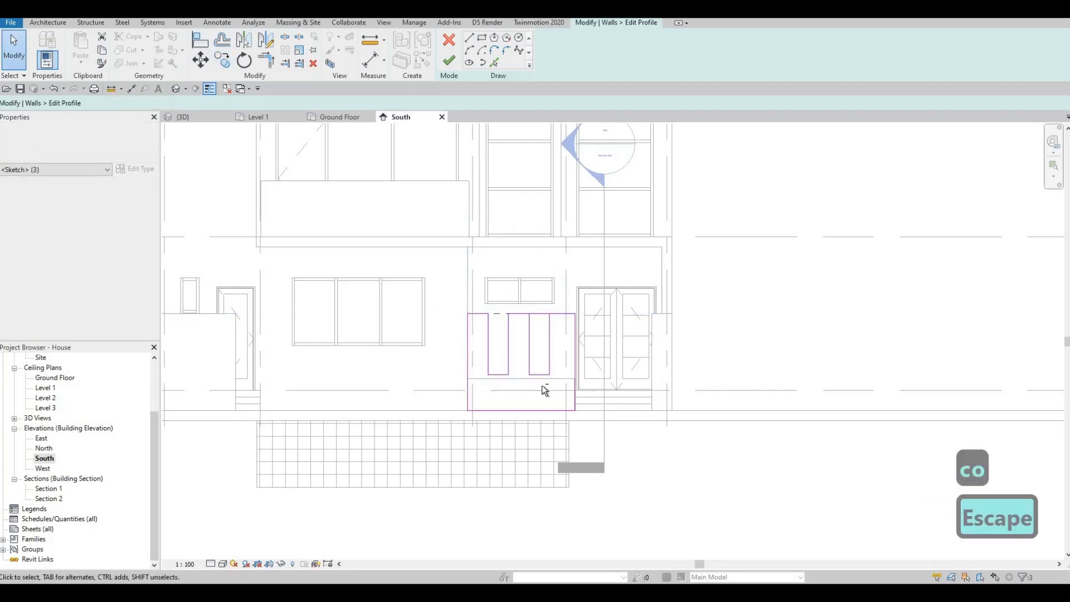
key("Escape")
key("Escape")
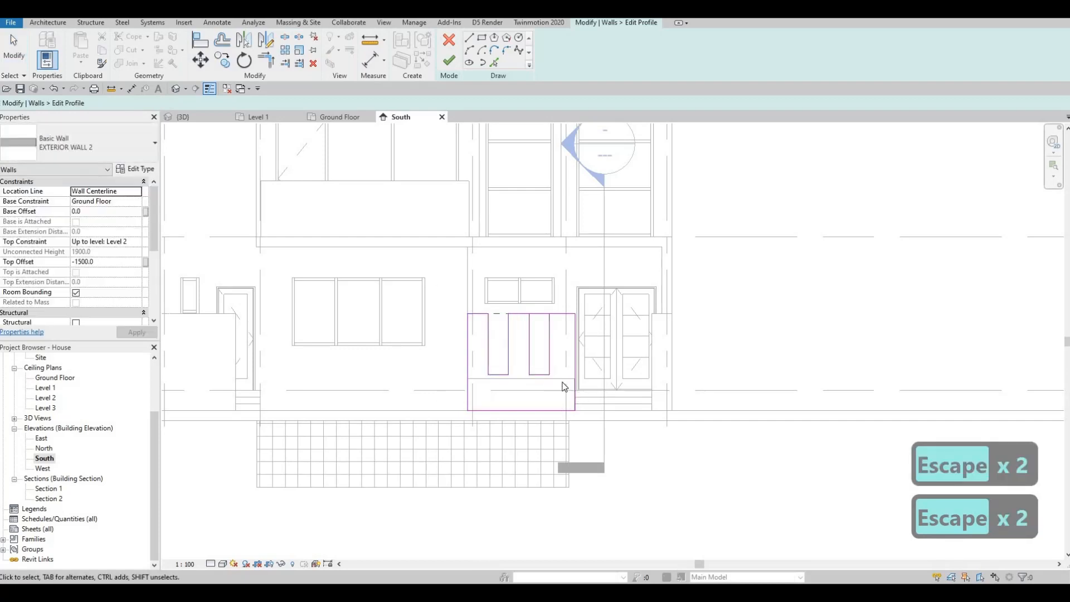
left_click_drag(515, 303, 580, 393)
key("Delete")
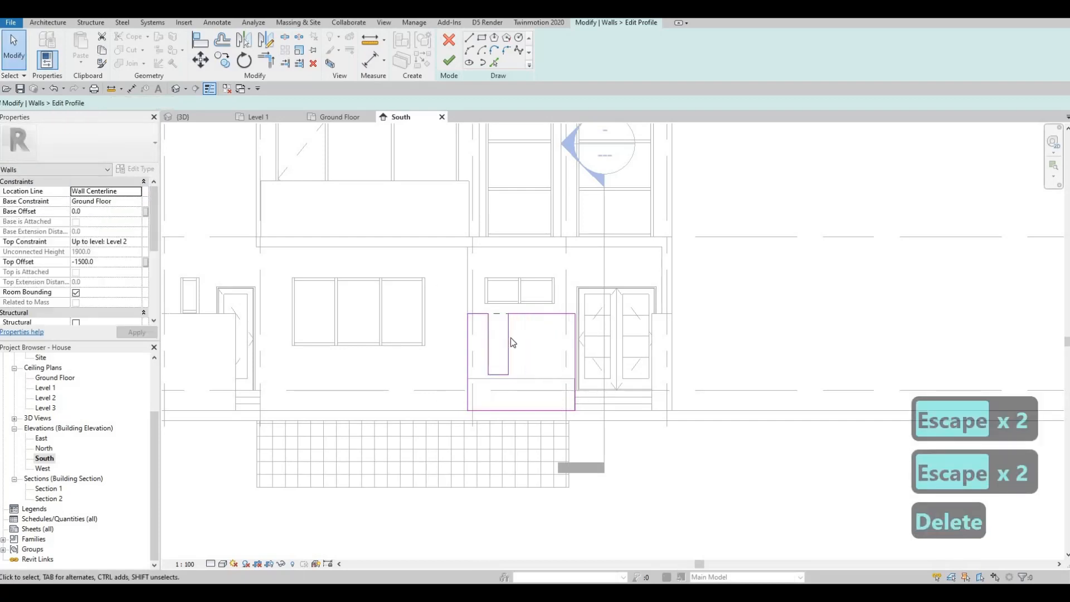
- Narrow the notch to about 280 mm by shifting its right vertical line leftward
left_click(508, 337)
key("Left")
key("Left")
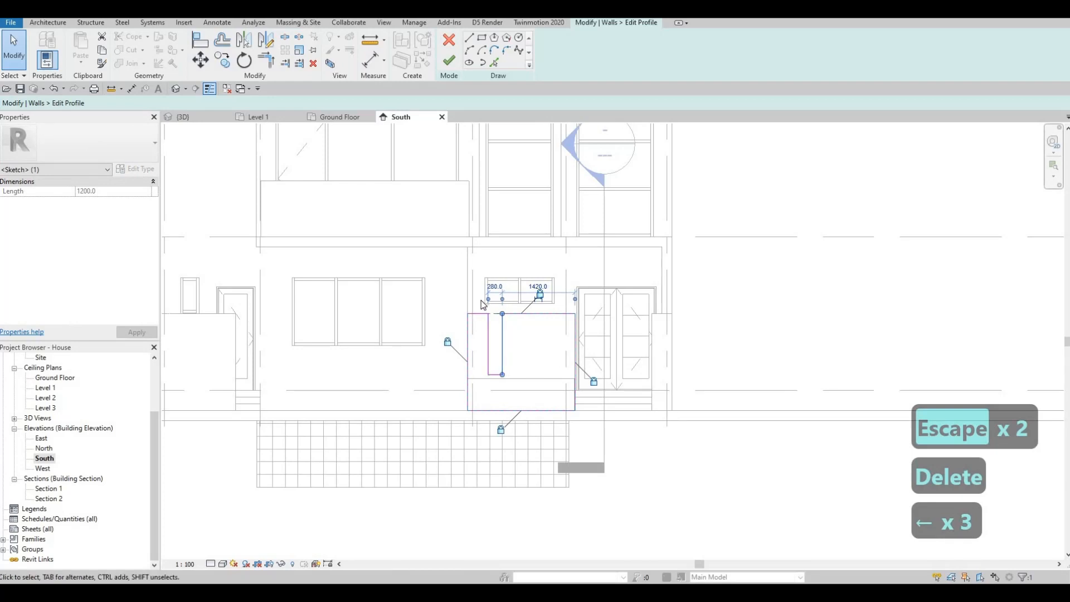
- Nudge the notch's three lines together slightly closer to the wall profile's left edge
left_click_drag(471, 297, 525, 387)
key("Left")
key("Left")
key("Left")
key("Left")
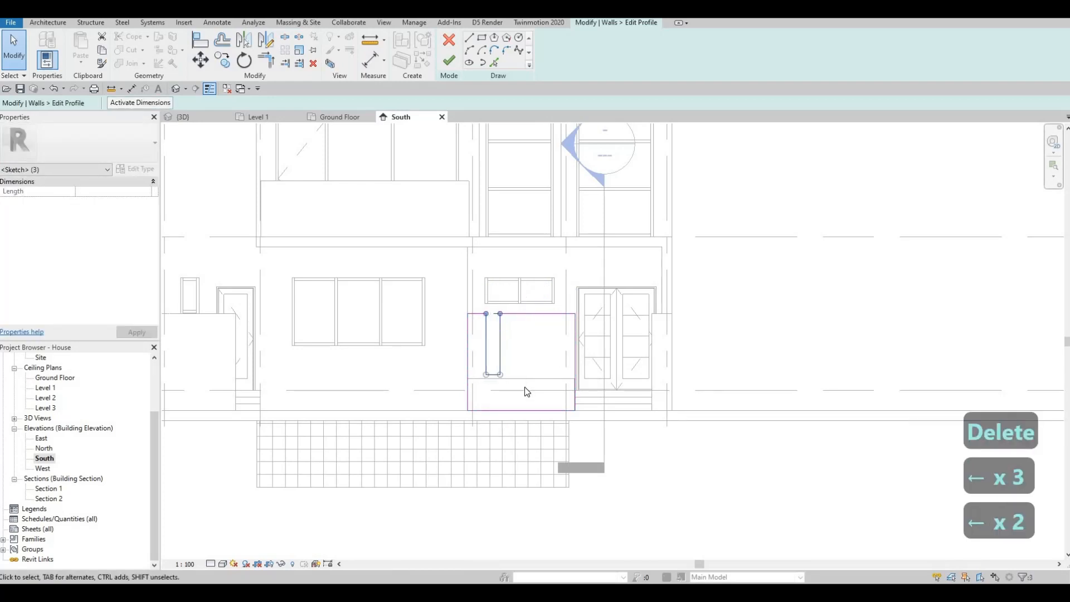
scroll(525, 378, "up", 2)
key("Escape")
key("Escape")
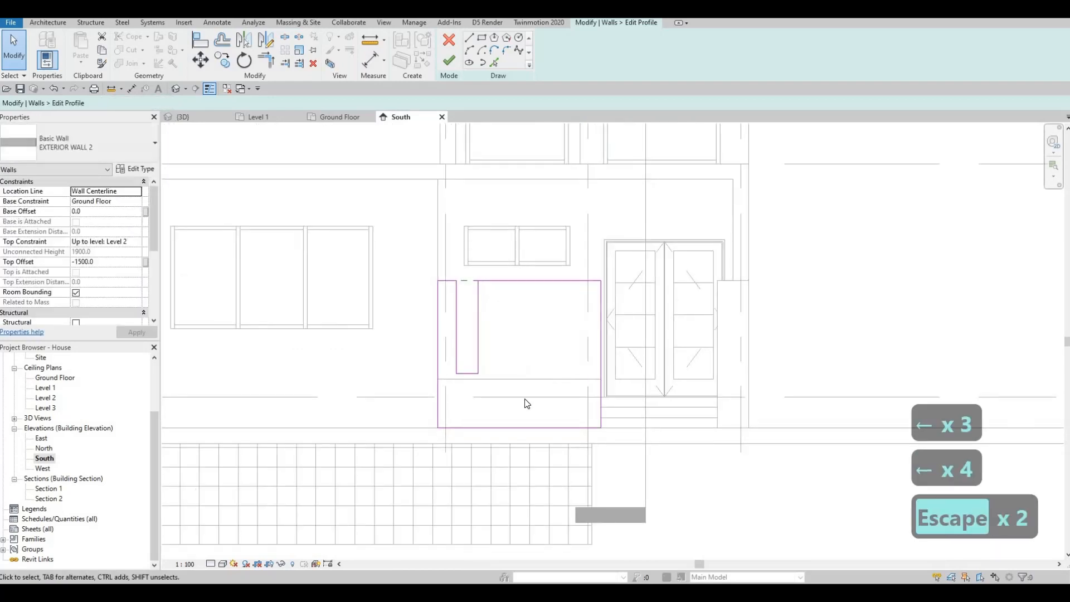
- Copy the narrowed notch's three lines to the right along the top edge, leaving a gap matching the left margin
left_click_drag(517, 383, 444, 278)
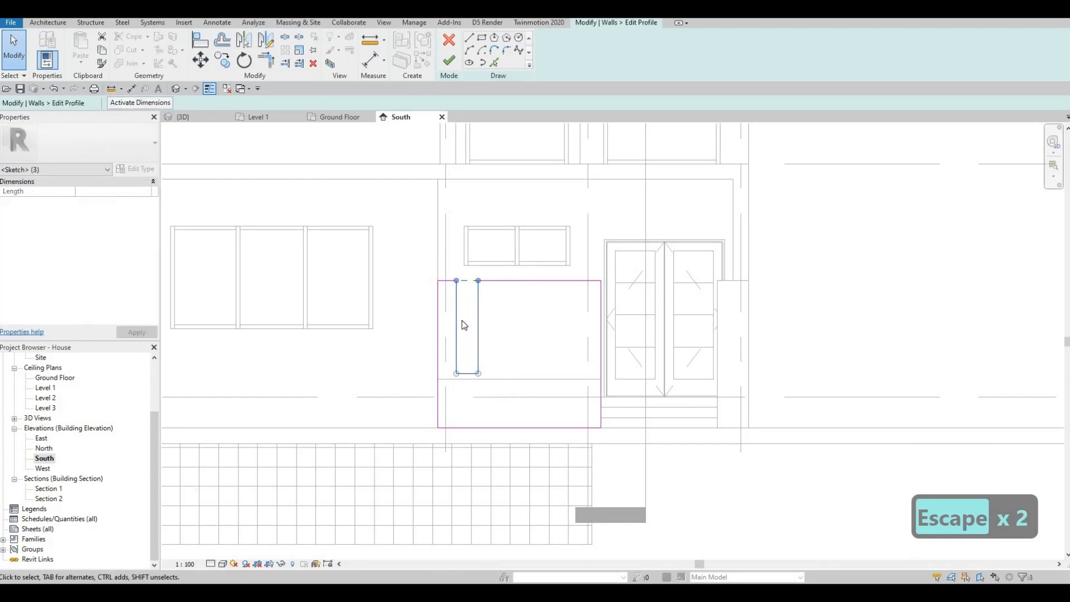
key("c")
key("o")
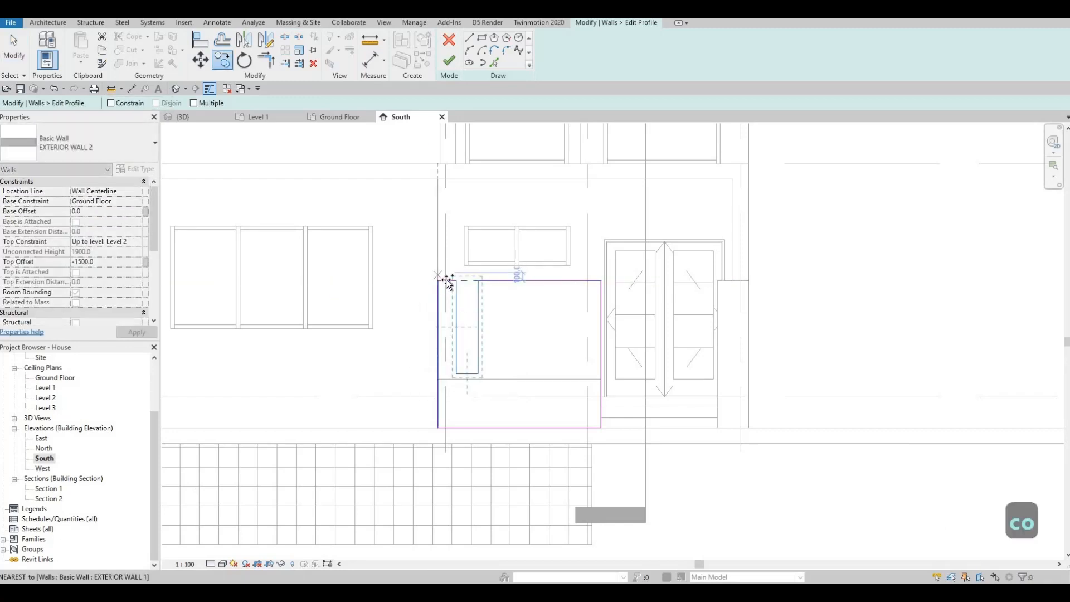
left_click(478, 281)
left_click(518, 280)
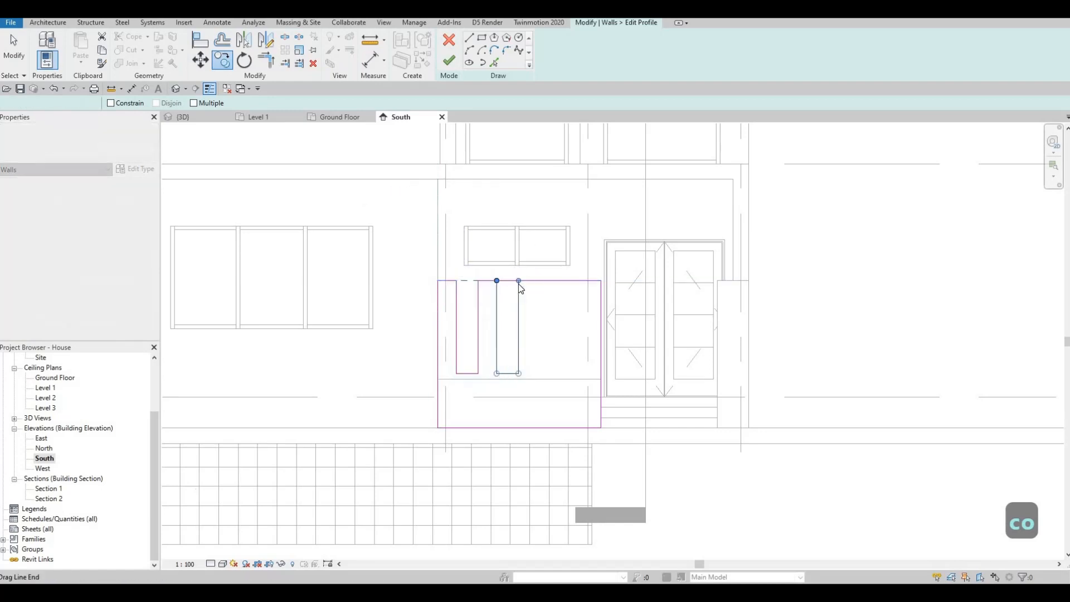
- Copy the notch's three lines two more times to the right along the wall profile's top edge at the same spacing
key("c")
key("o")
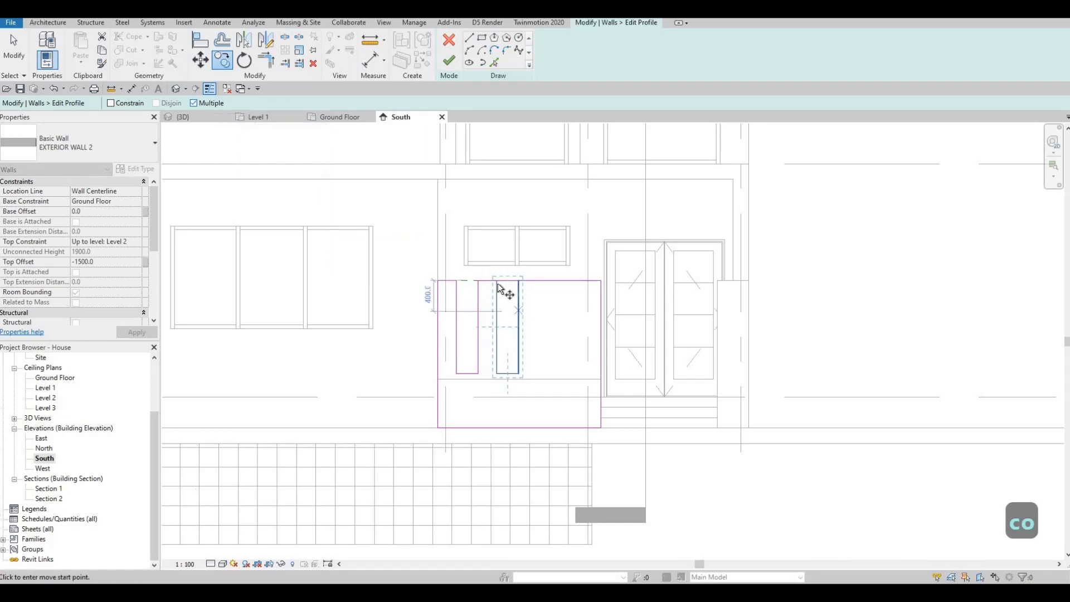
left_click(478, 280)
left_click(519, 280)
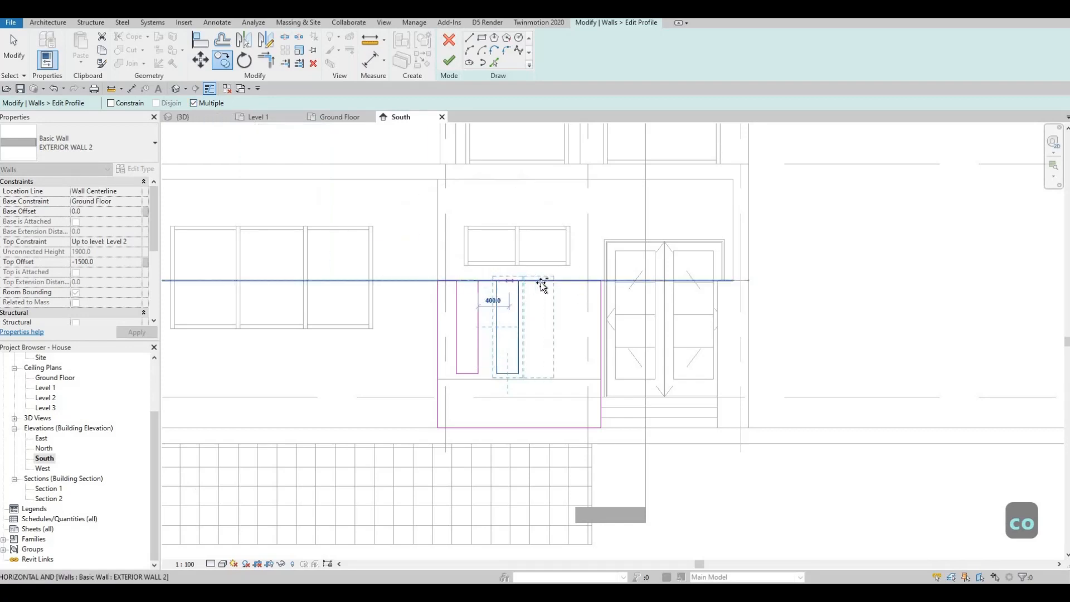
left_click(559, 280)
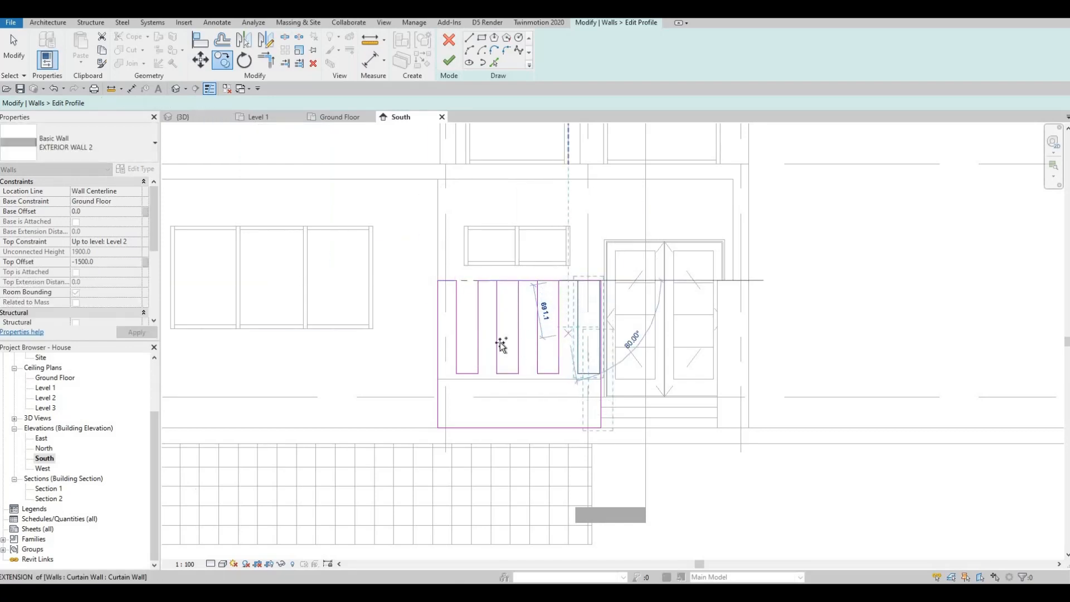
scroll(486, 326, "up", 2)
key("Escape")
key("Escape")
- Nudge all four notches together six increments to the left to centre them within the wall profile
mouse_move(412, 217)
left_mouse_down()
mouse_move(645, 433)
mouse_move(659, 424)
mouse_move(644, 449)
left_mouse_up()
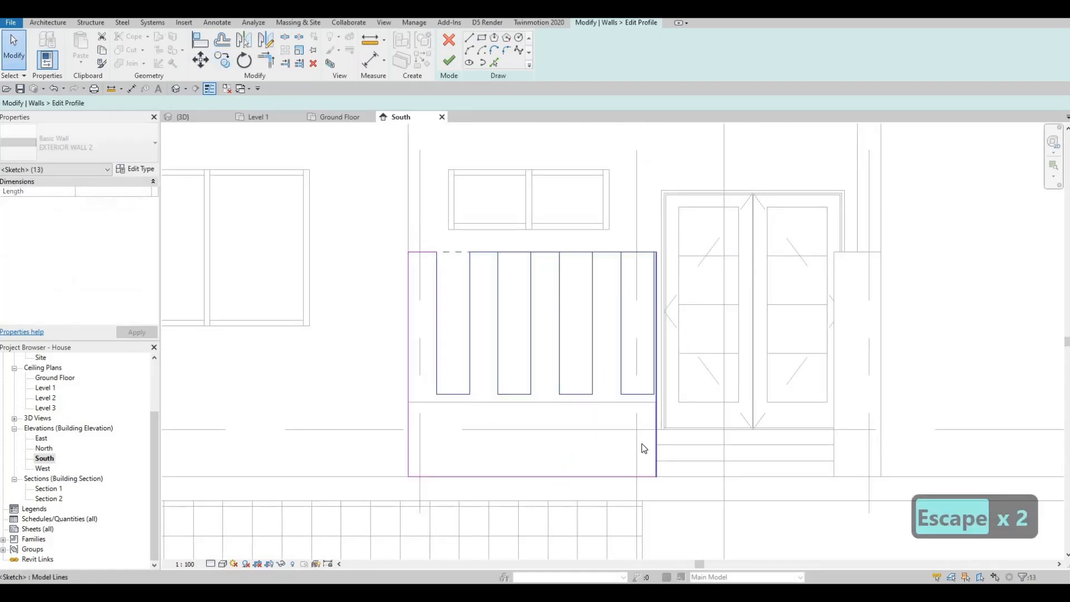
key("Left")
key("Left")
key("Left")
key("Left")
key("Left")
key("Left")
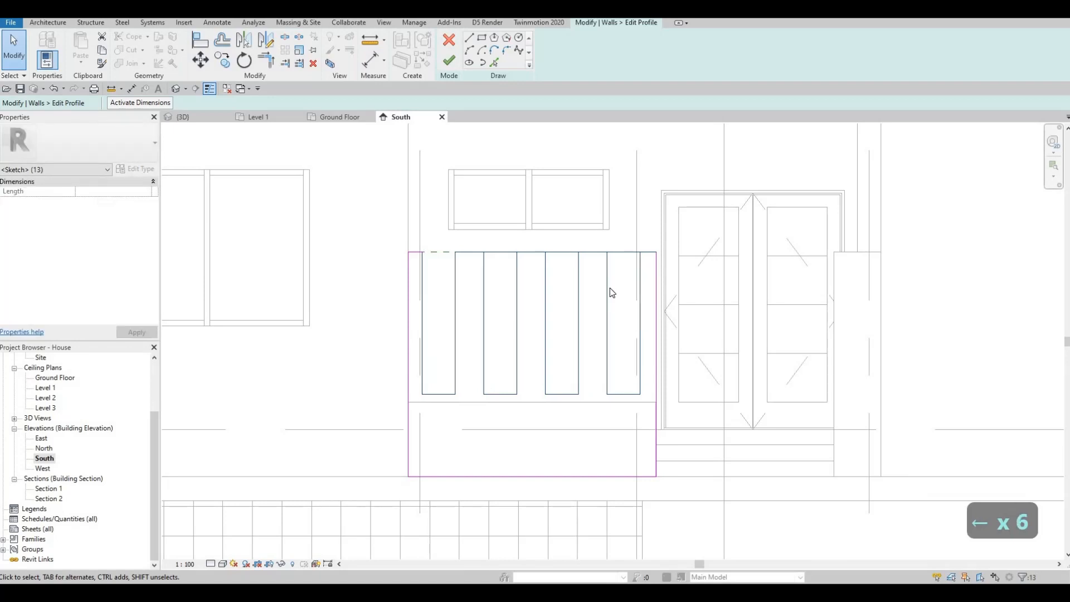
scroll(585, 301, "up", 2)
key("Escape")
key("Escape")
key("Escape")
- Split the wall profile's top edge at the tops of the remaining notches
key("s")
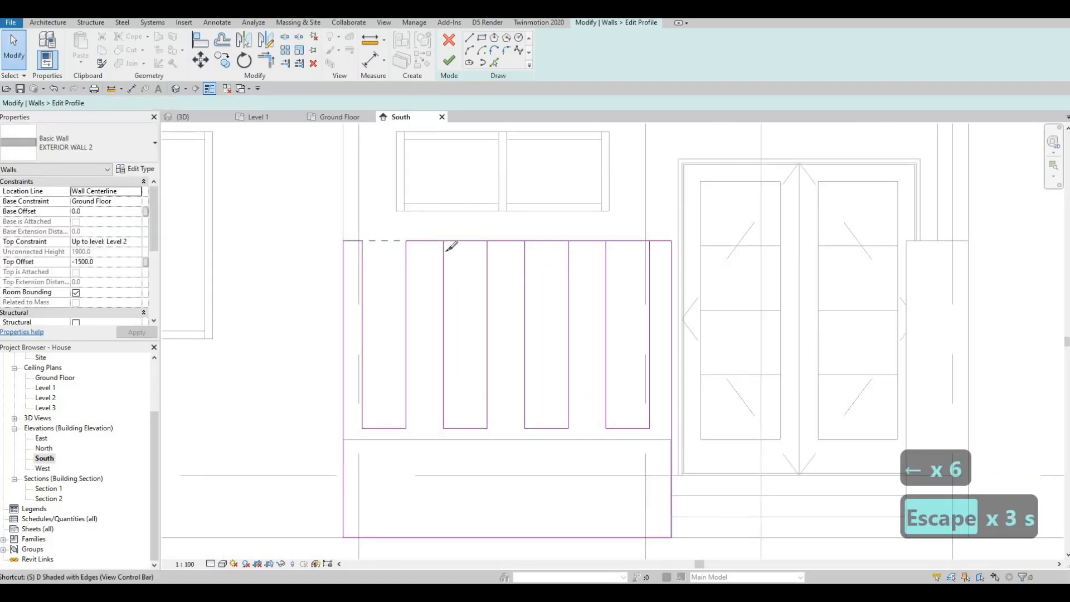
key("l")
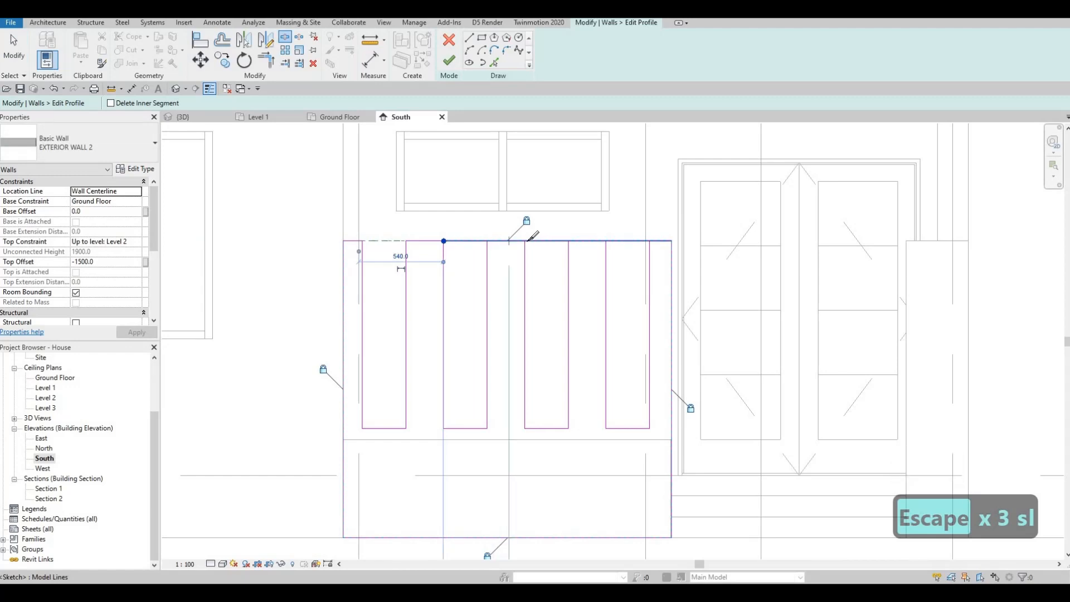
left_click(525, 241)
key("Escape")
key("Escape")
key("Escape")
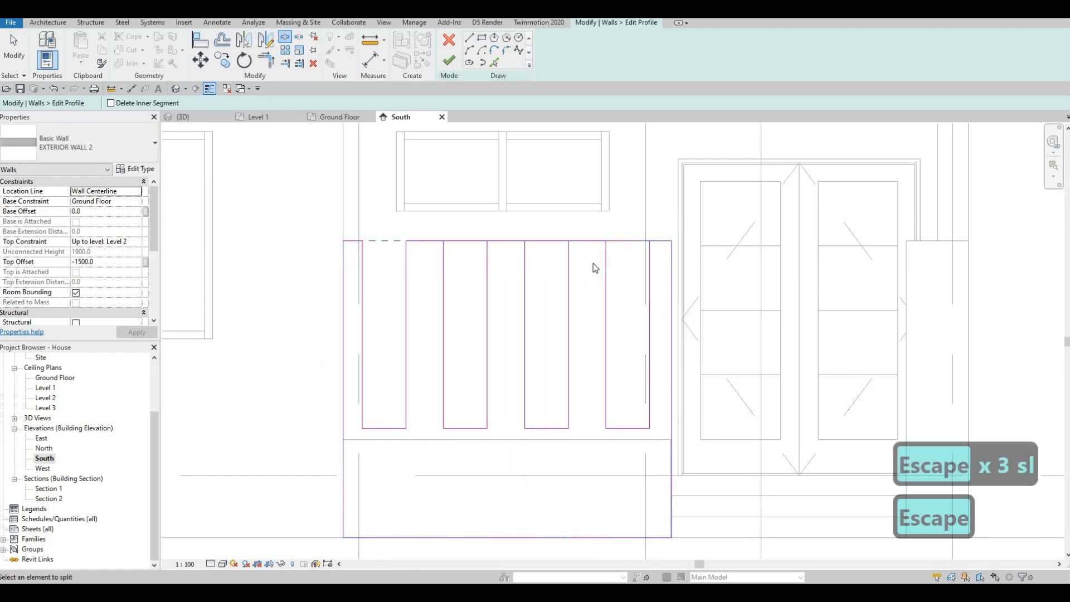
- Trim the top edge out of the three remaining notch openings and finish the wall profile edit
key("t")
key("r")
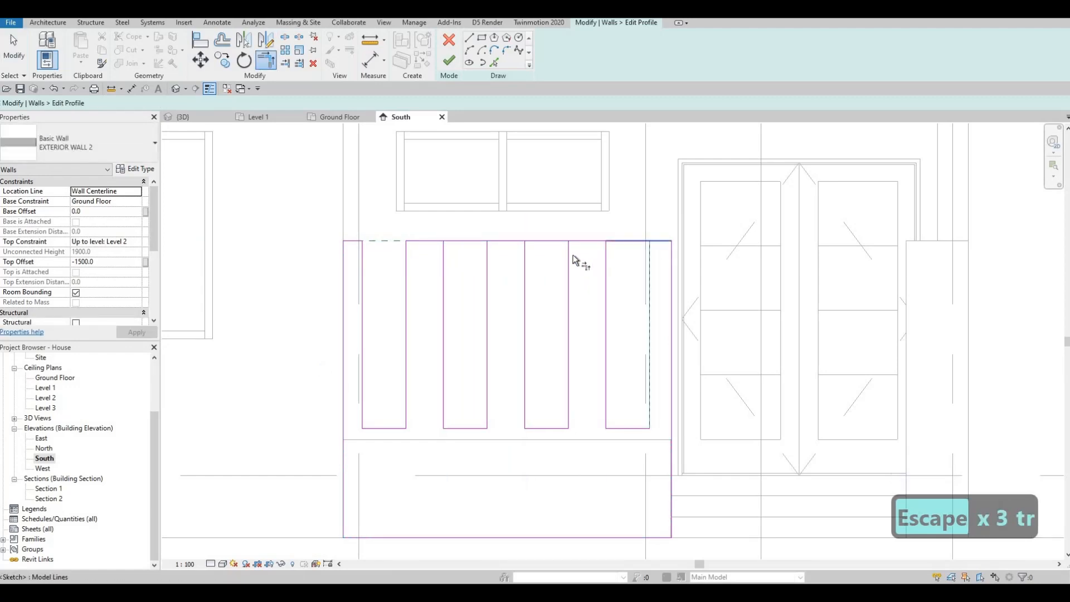
left_click(572, 255)
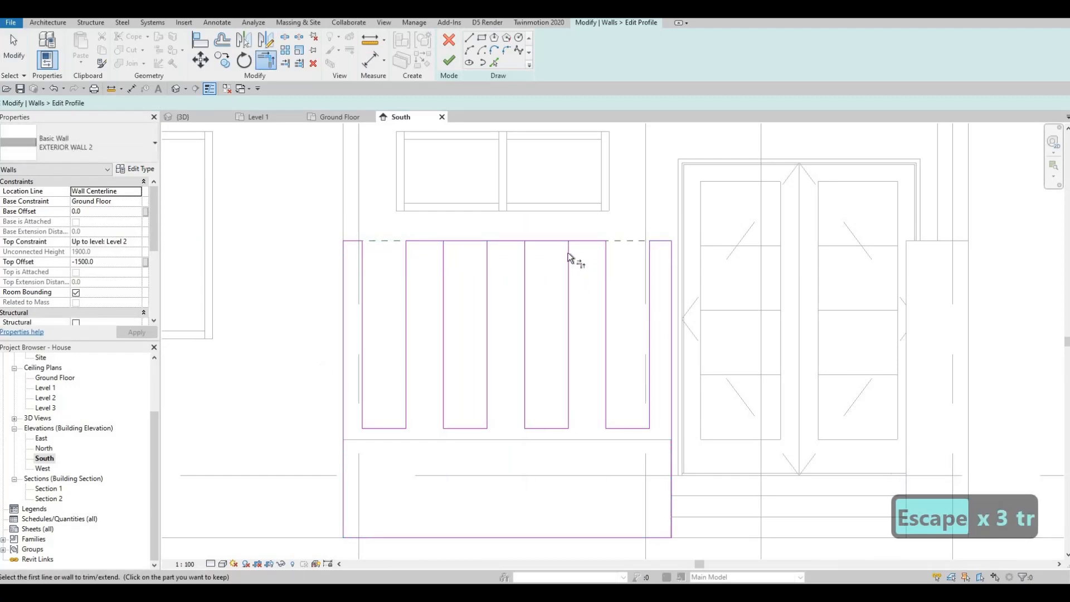
left_click(488, 257)
left_click(497, 241)
key("Escape")
scroll(506, 332, "down", 4)
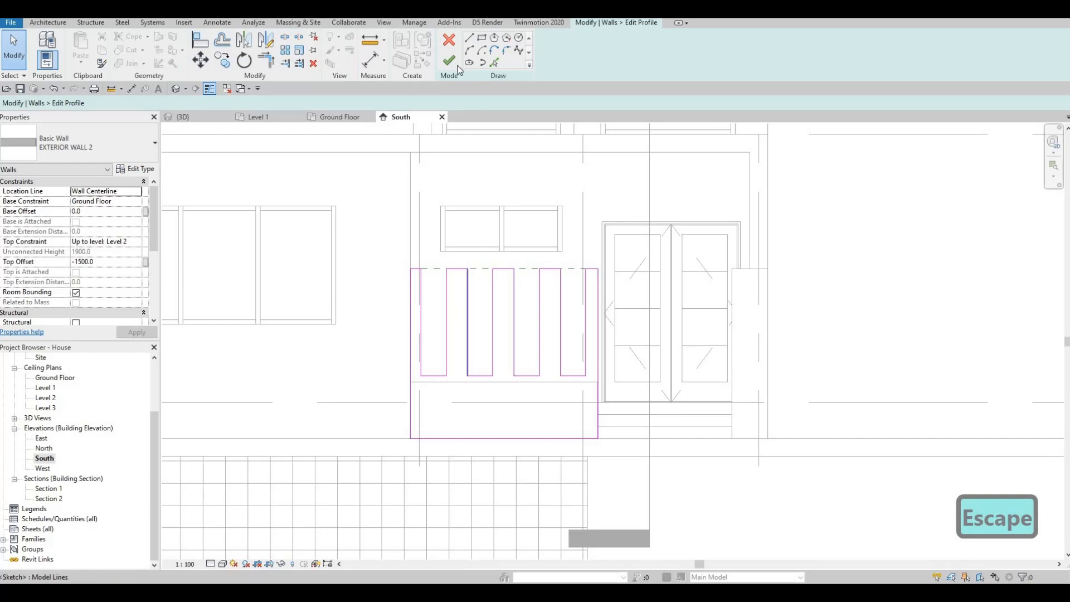
key("Escape")
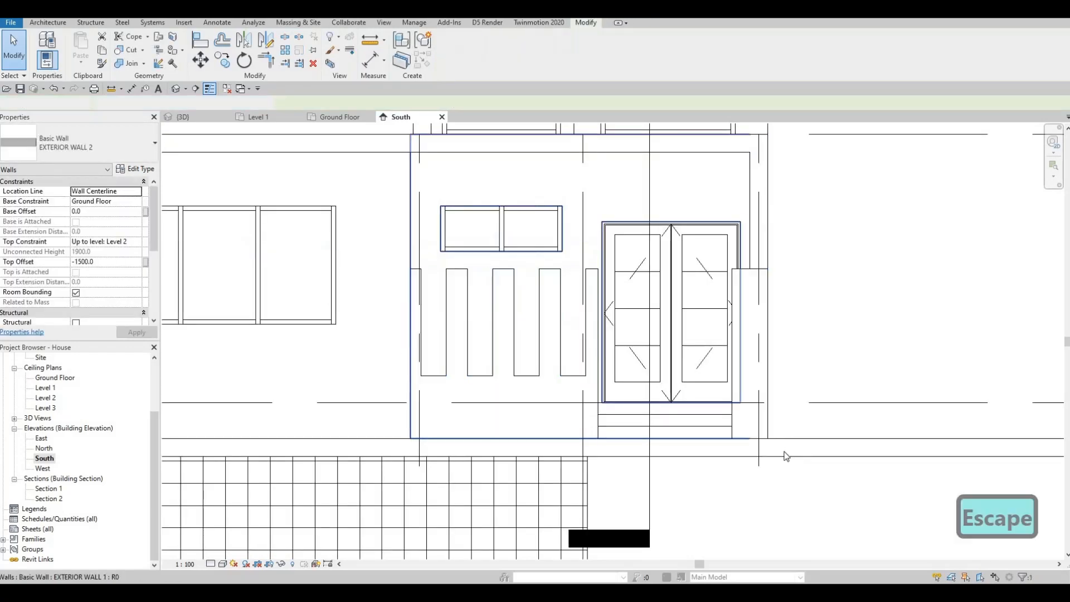
key("Escape")
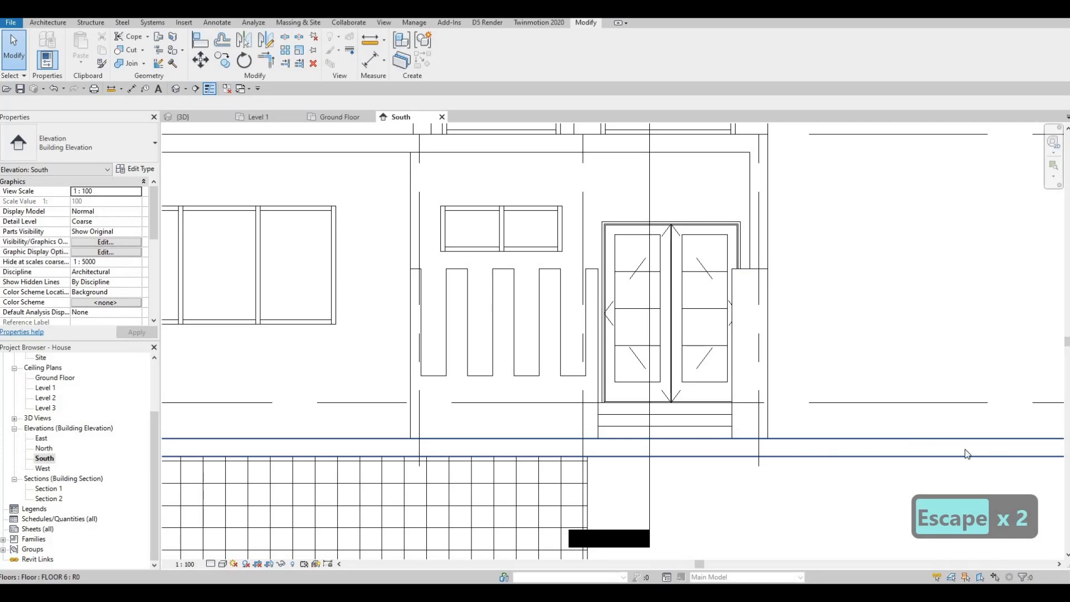
scroll(457, 375, "down", 3)
middle_click_drag(457, 375, 544, 360)
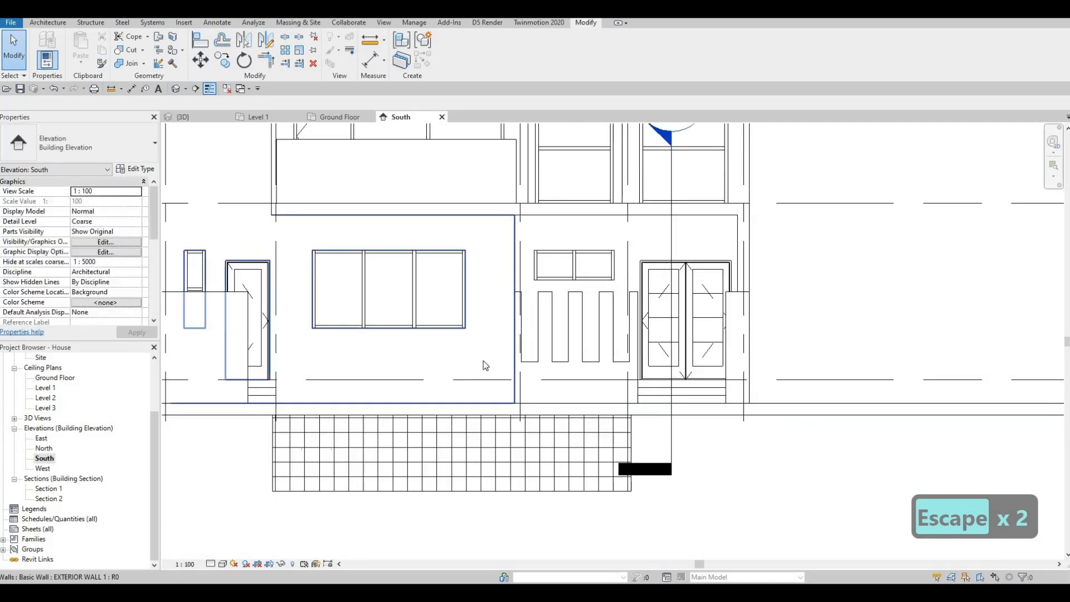
middle_click_drag(252, 360, 386, 343)
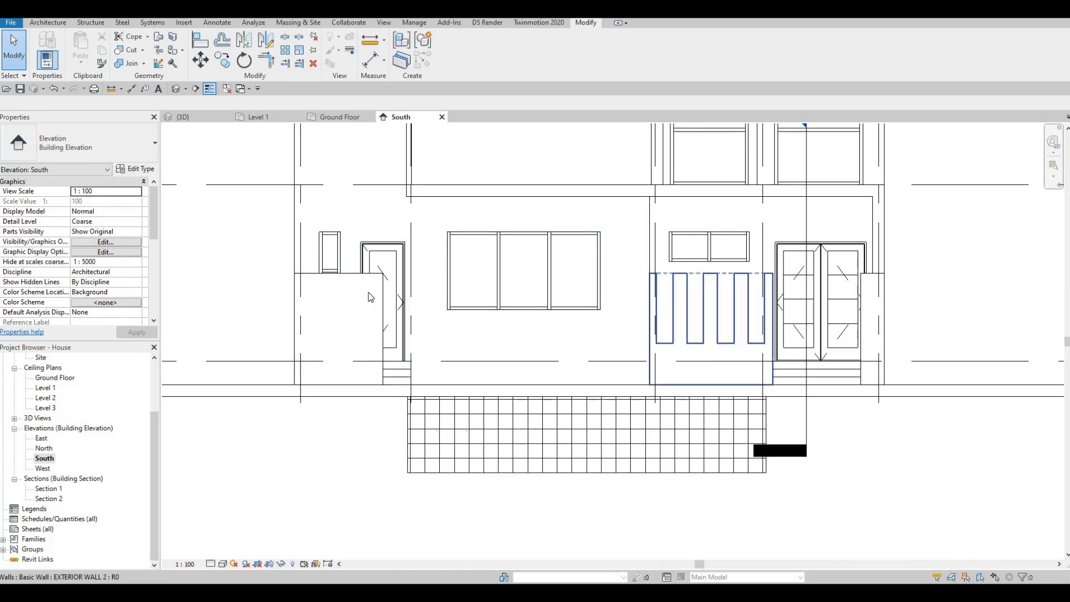
scroll(437, 336, "down", 3)
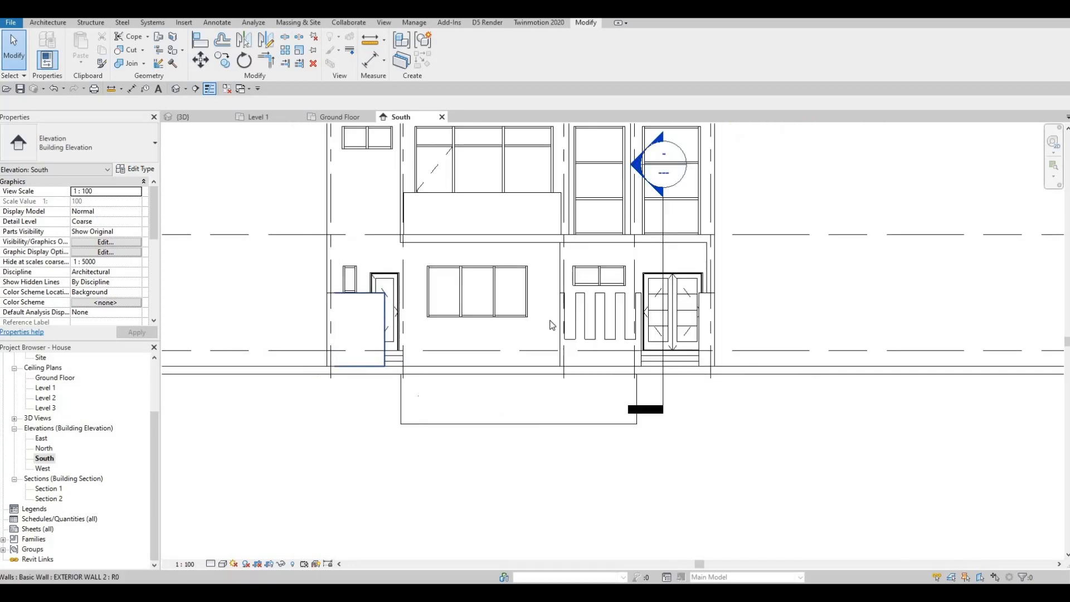
key("Escape")
scroll(535, 330, "up", 2)
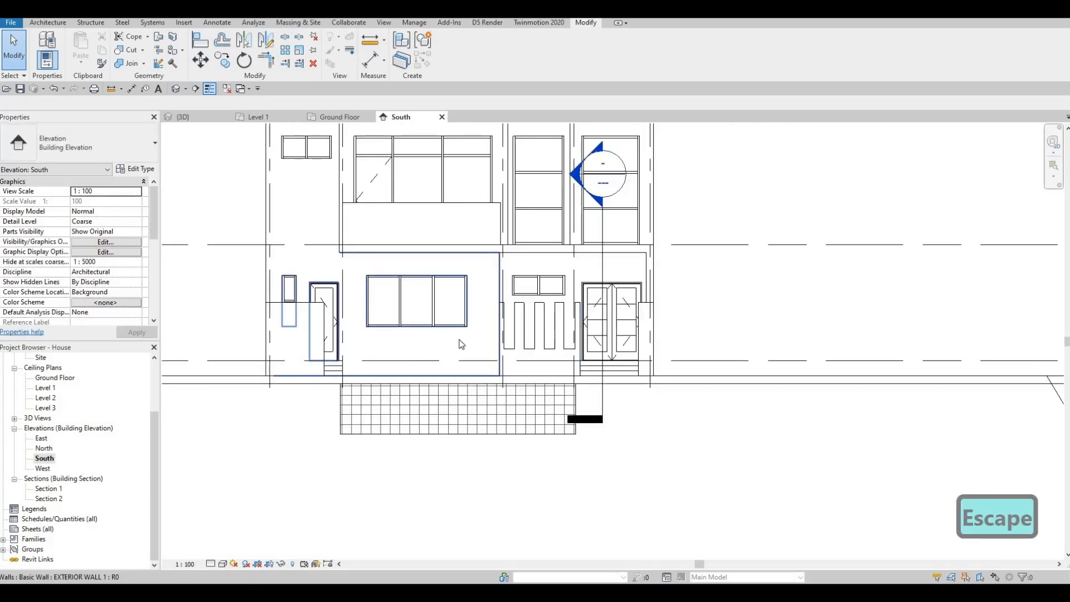
scroll(444, 331, "up", 2)
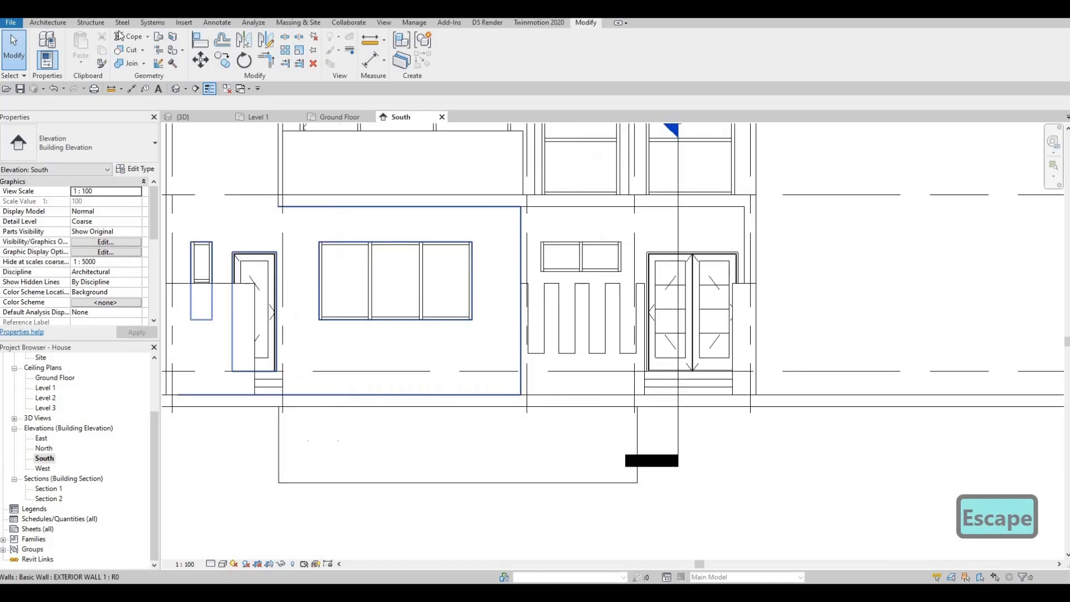
- Create an in-place Generic Models component named Generic Models 12 and start an extrusion on the front exterior wall's picked plane
left_click(47, 22)
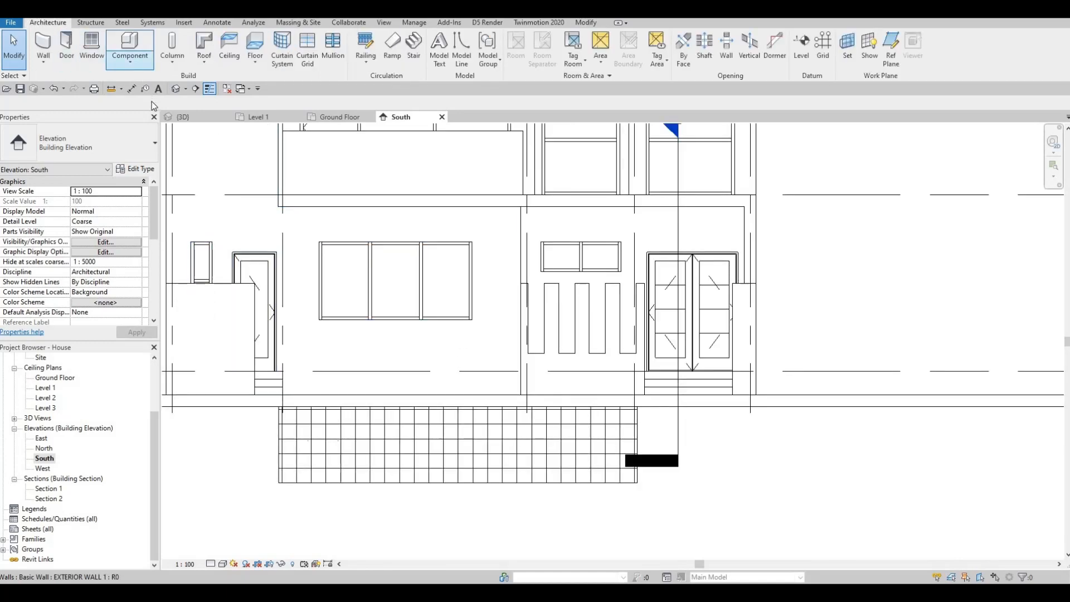
left_click(130, 60)
left_click(151, 107)
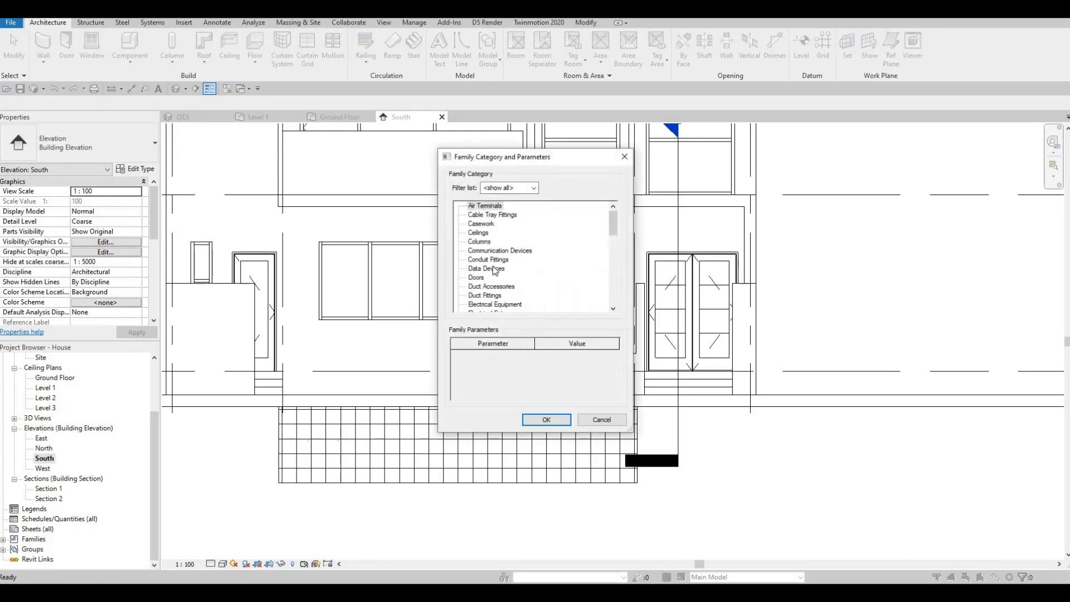
scroll(490, 276, "down", 3)
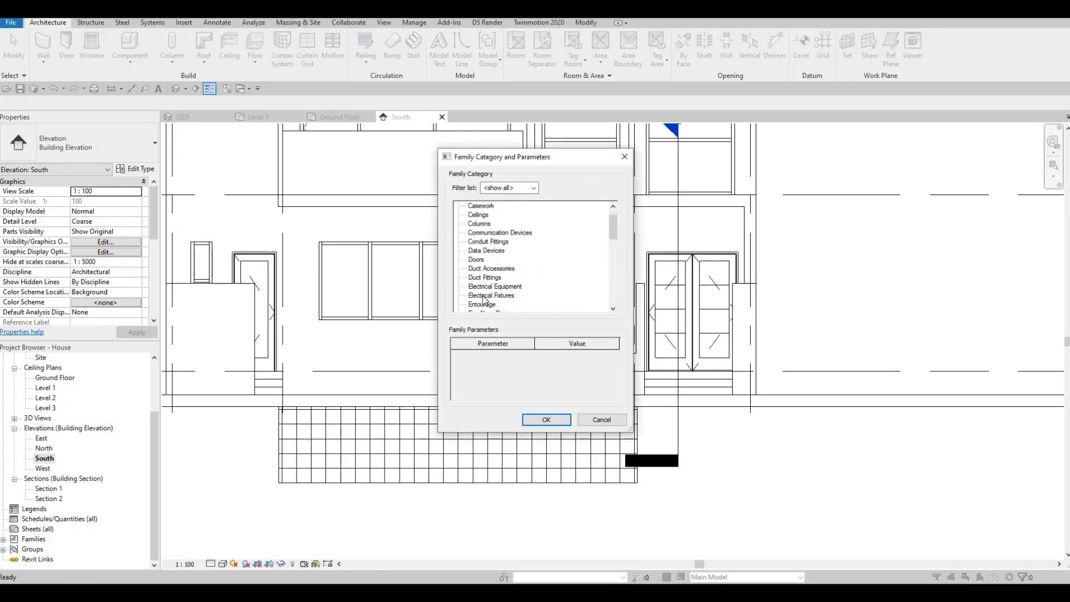
left_click(546, 419)
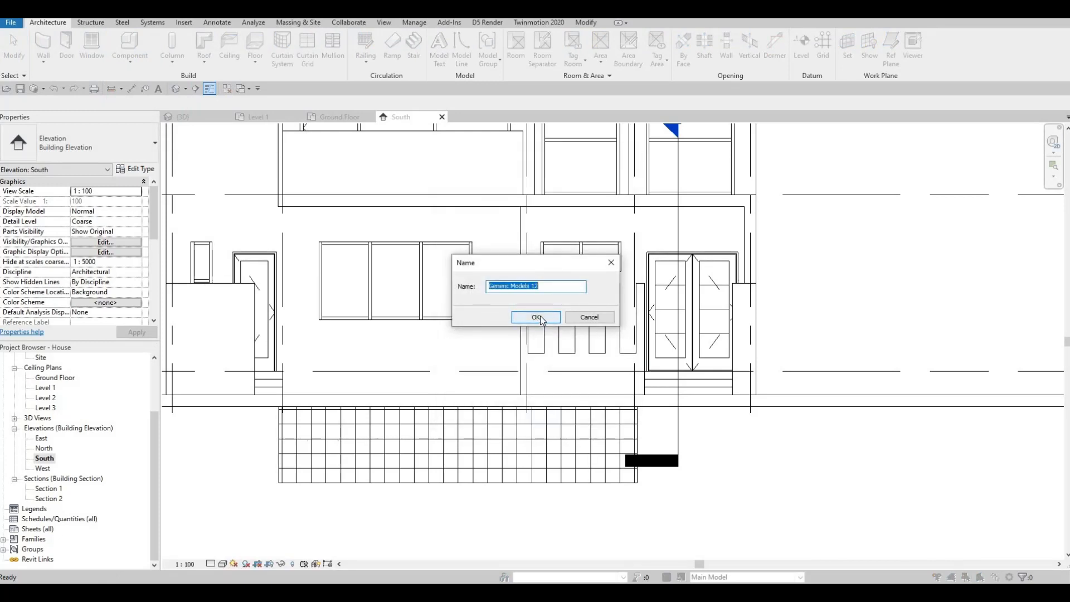
left_click(536, 317)
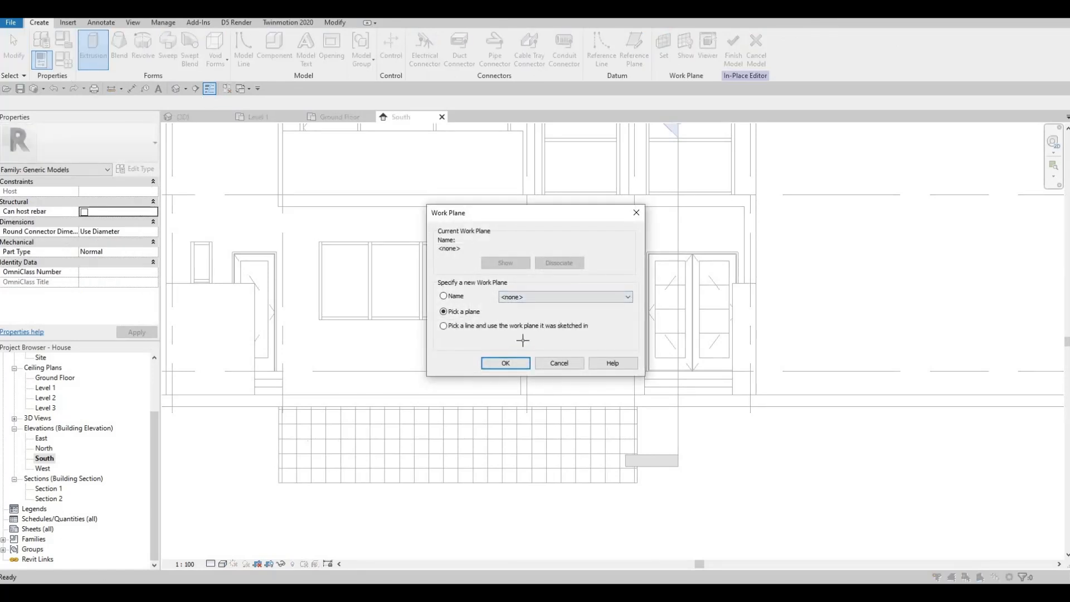
left_click(505, 362)
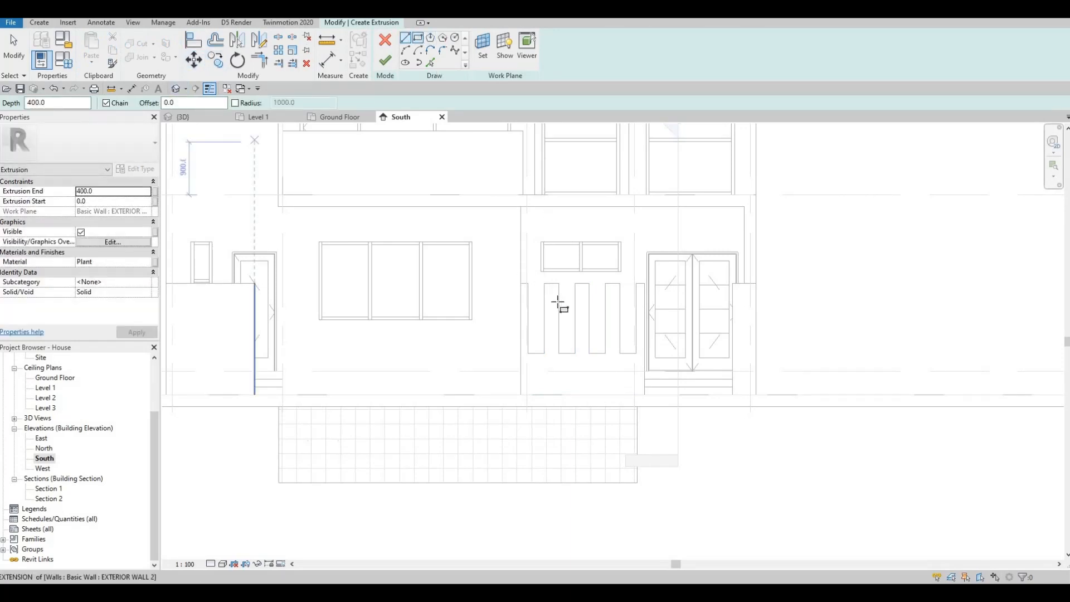
- Sketch a rectangle filling the leftmost notch from corner to corner as the extrusion's outer boundary
scroll(521, 290, "up", 5)
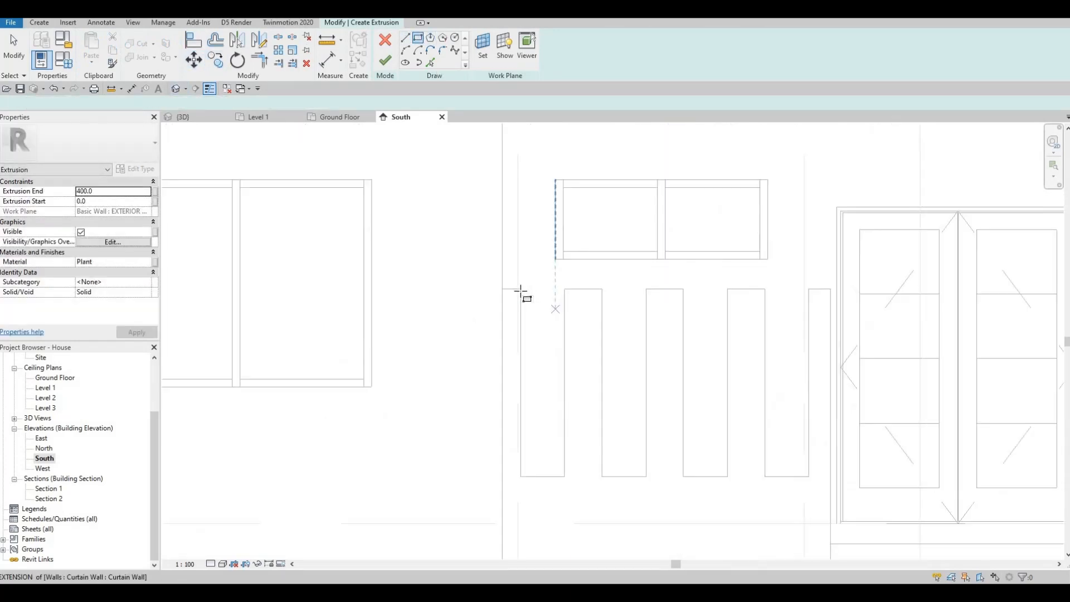
left_click(564, 476)
left_click(521, 290)
key("Escape")
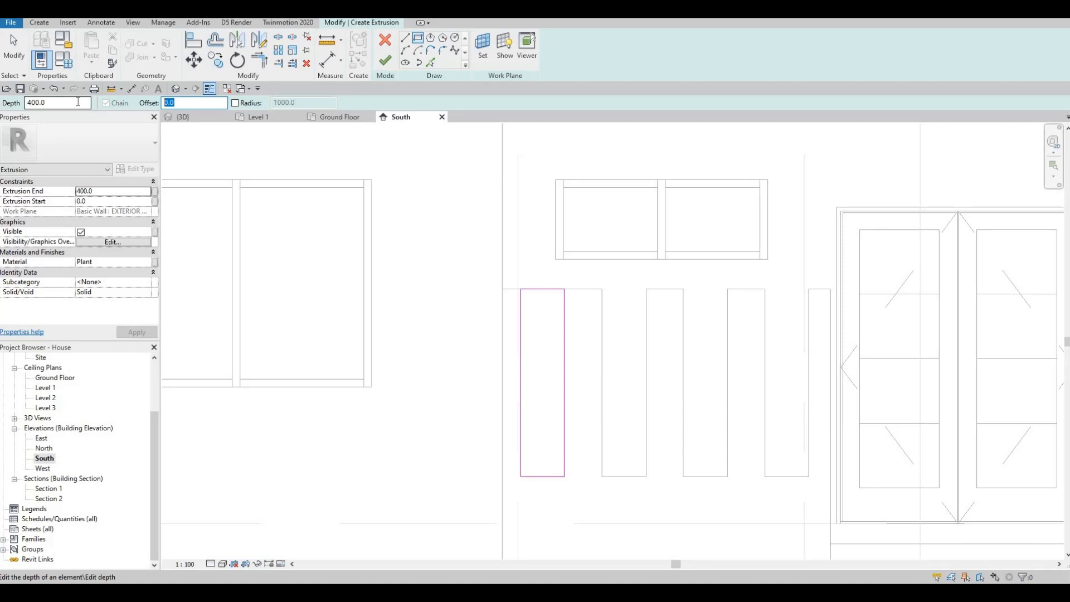
- Sketch a second rectangle over the leftmost notch, offset 25 mm inward, to form a frame outline
type("25")
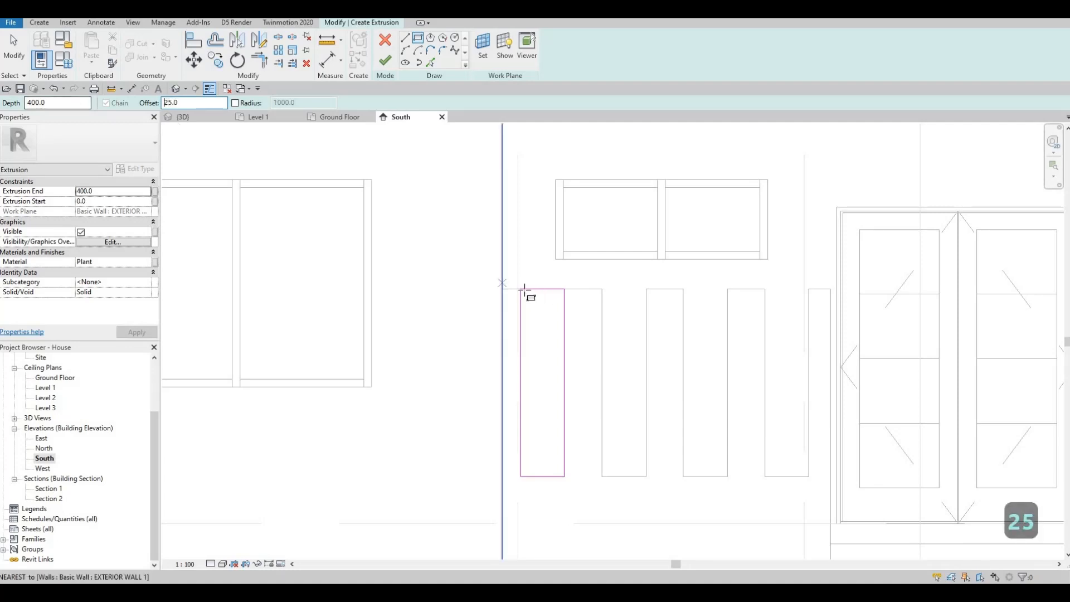
left_click(520, 289)
key("space")
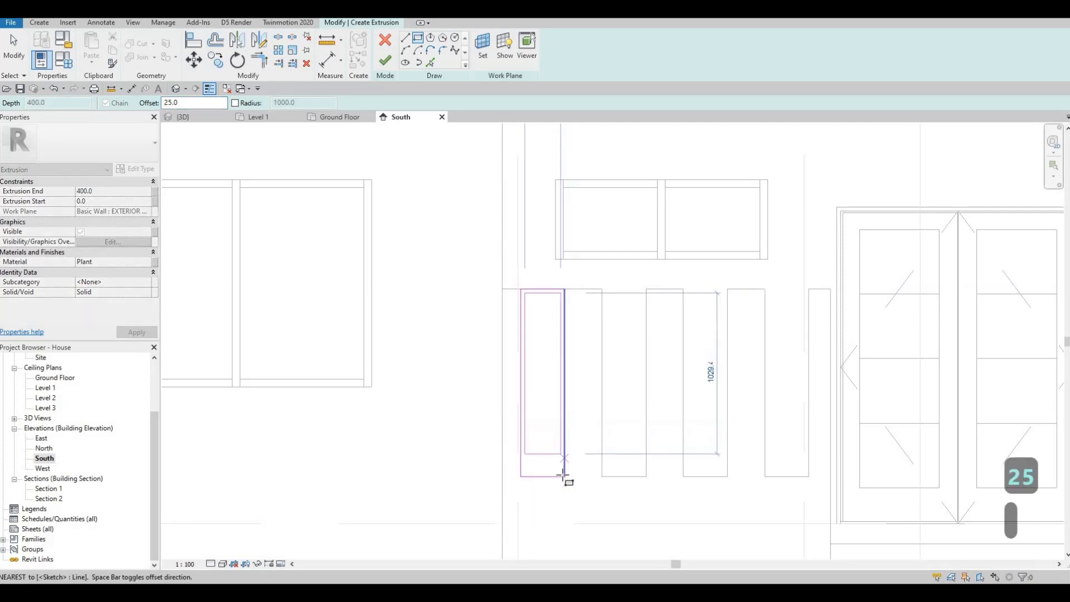
left_click(477, 396)
key("Escape")
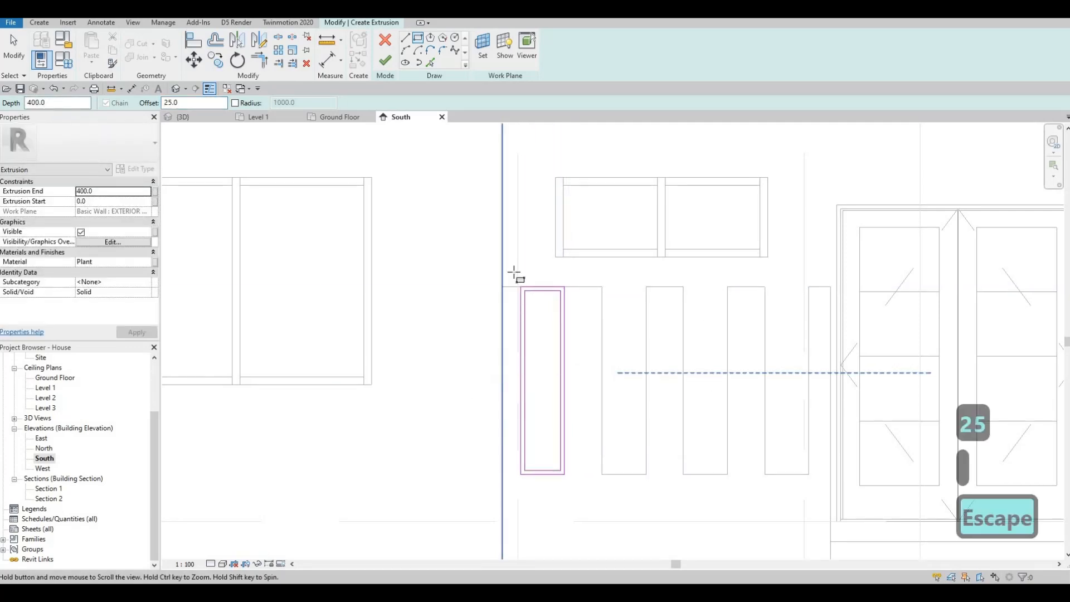
scroll(516, 275, "down", 2)
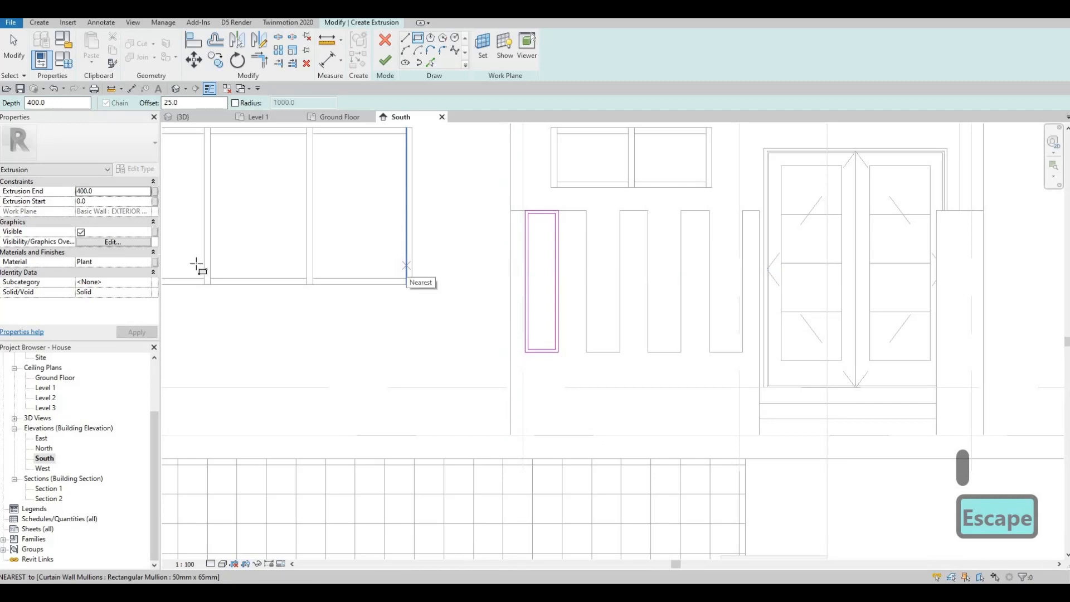
- Set the extrusion's material to Aluminum 7075 from the AEC Metal library
left_click(149, 261)
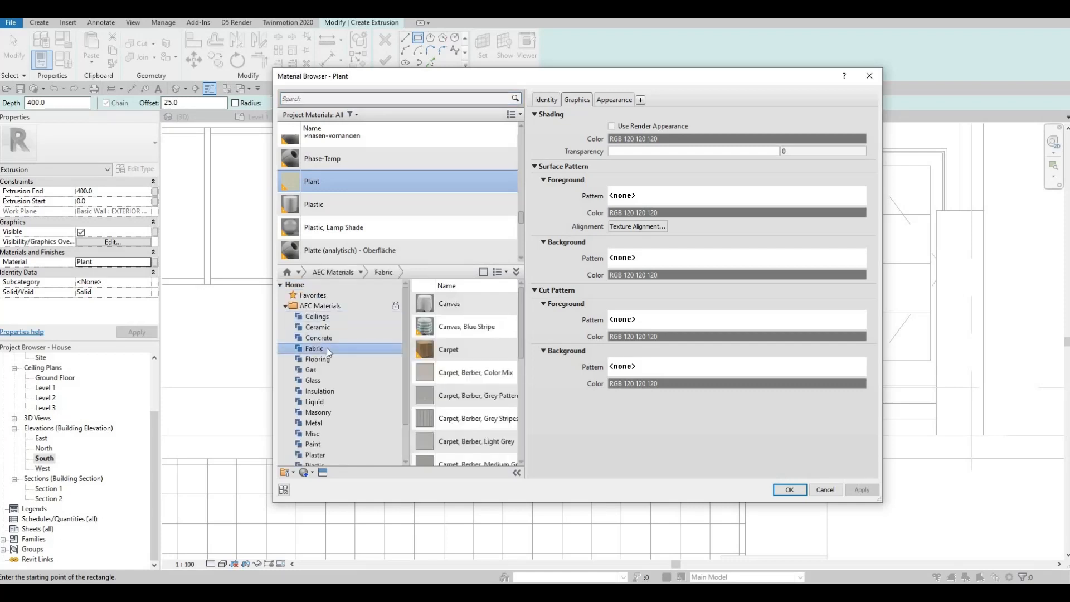
left_click(318, 412)
scroll(307, 390, "down", 2)
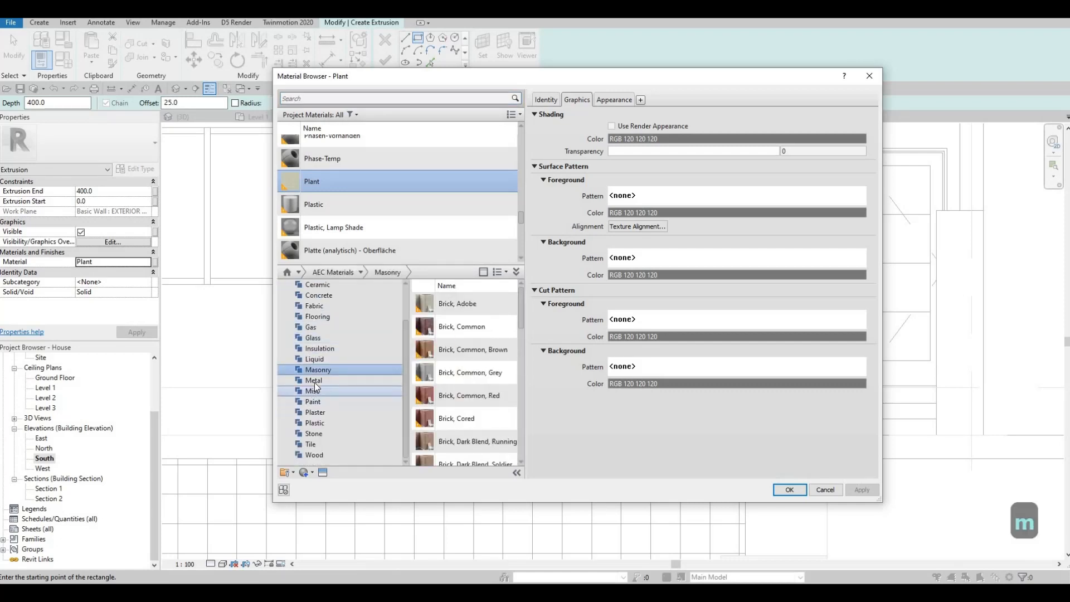
left_click(314, 380)
scroll(502, 372, "down", 2)
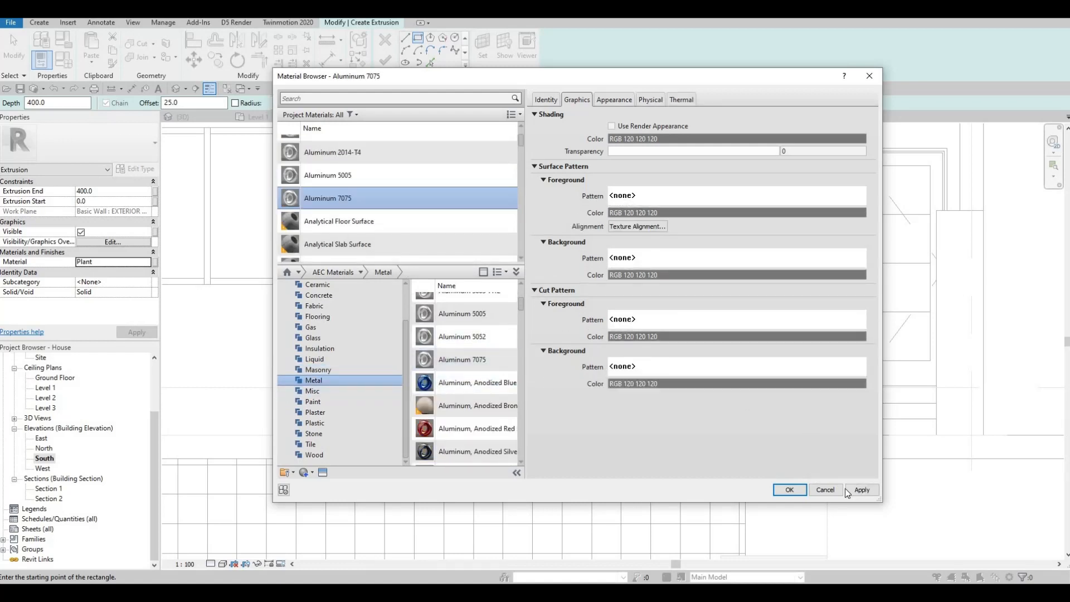
left_click(799, 493)
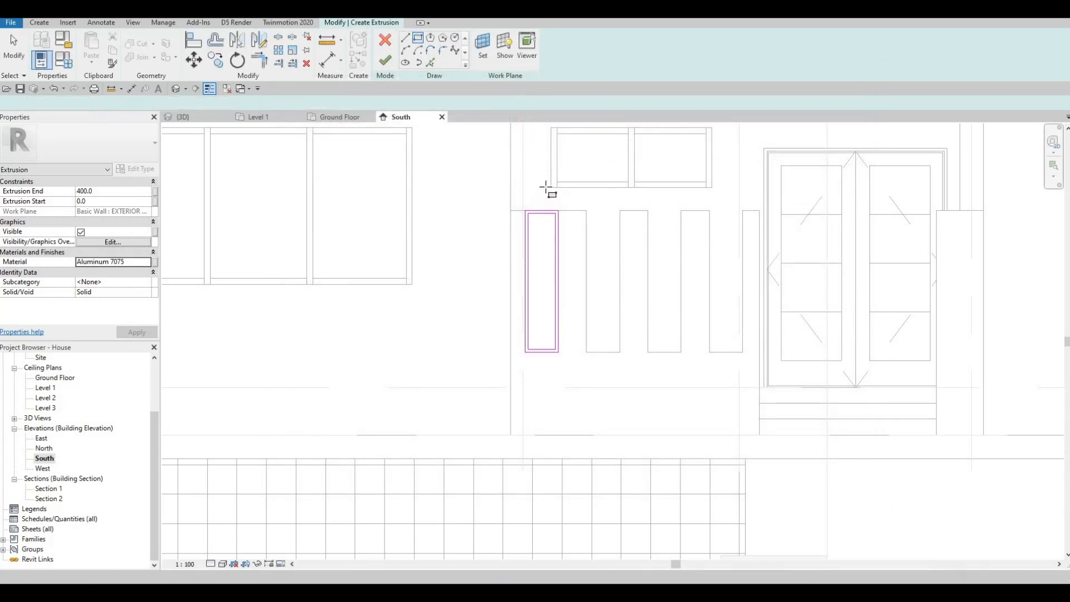
key("Escape")
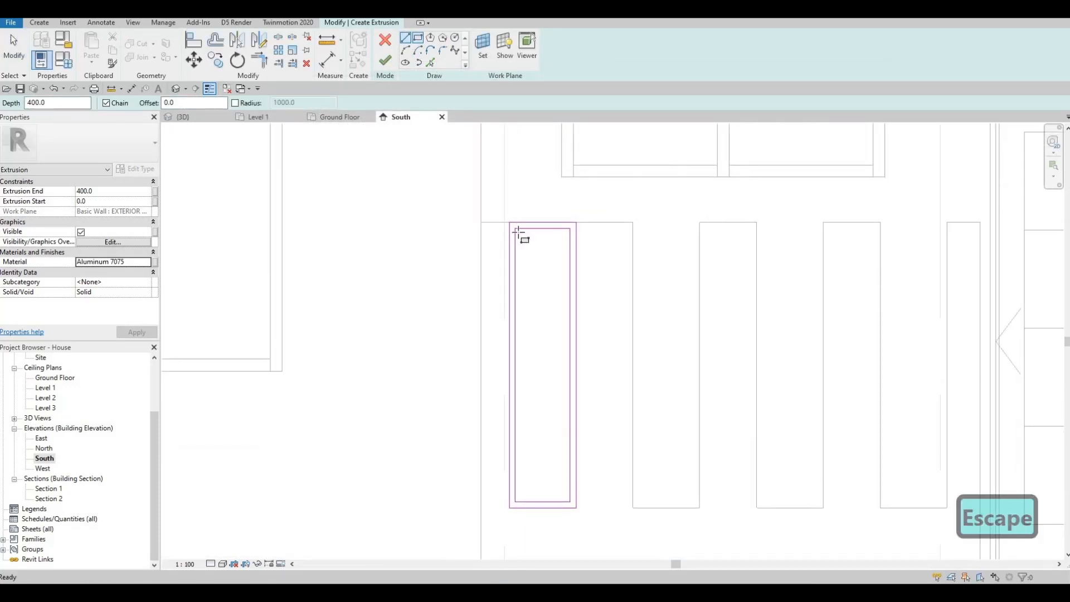
- Copy the frame's two top horizontal lines downward three times at 100 mm intervals to form the first crossbars
scroll(516, 222, "up", 2)
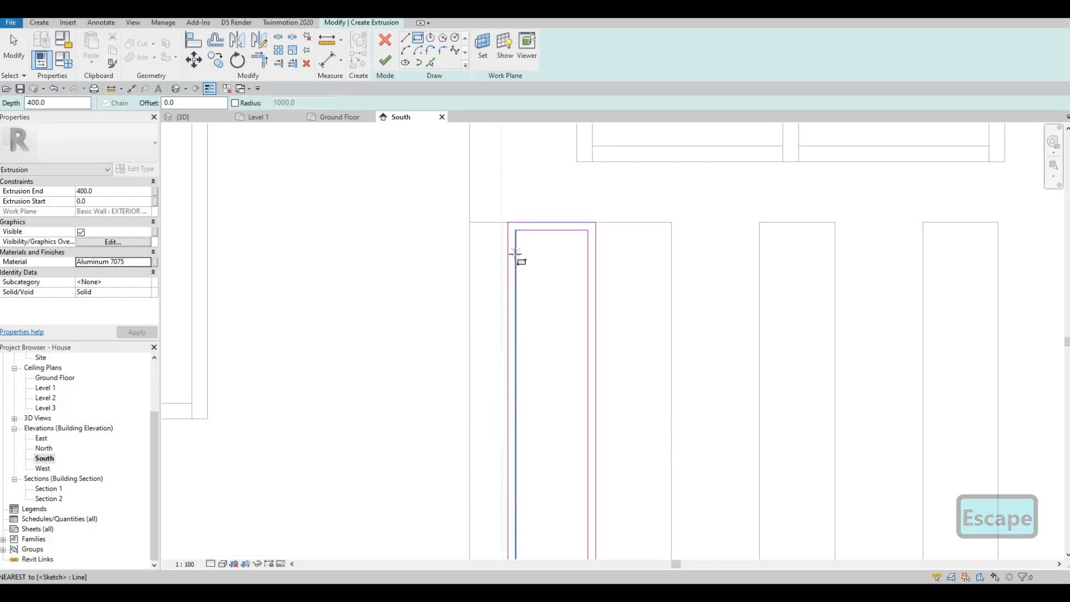
key("Escape")
key("Escape")
left_click_drag(483, 199, 611, 237)
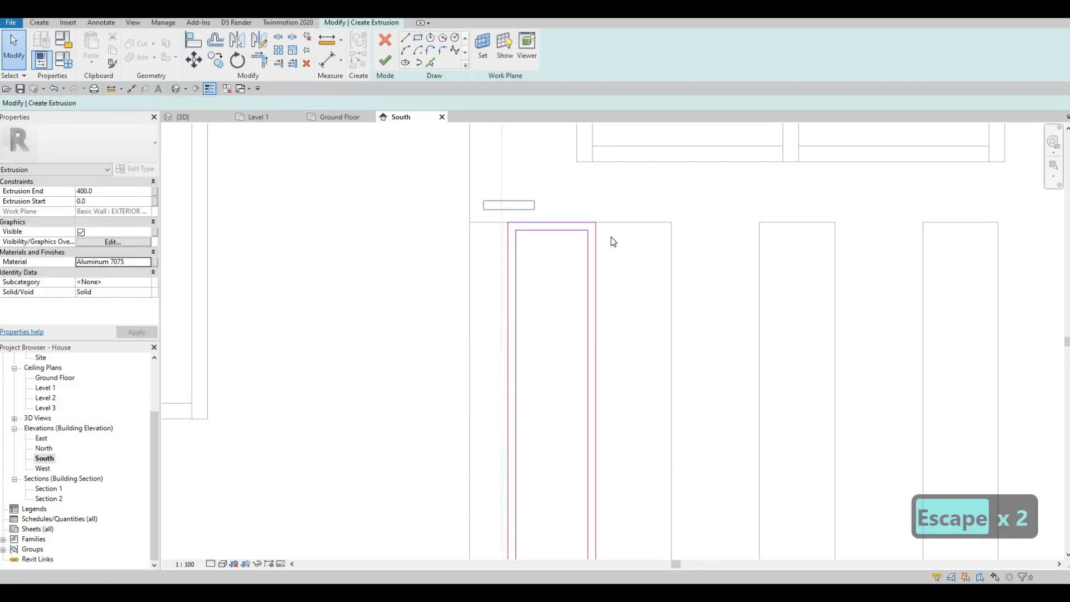
key("c")
key("o")
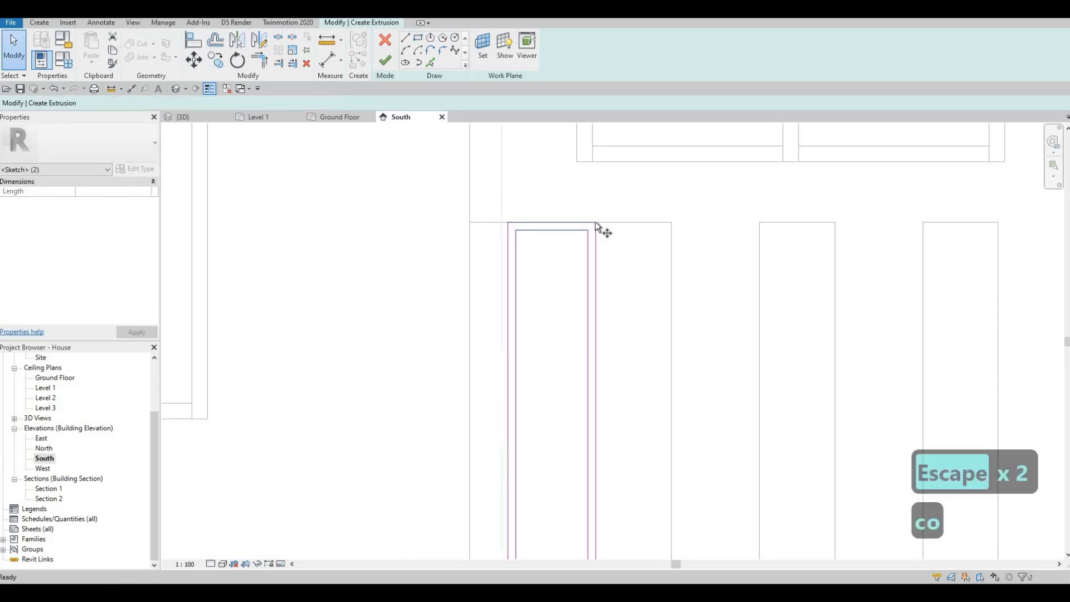
left_click(595, 222)
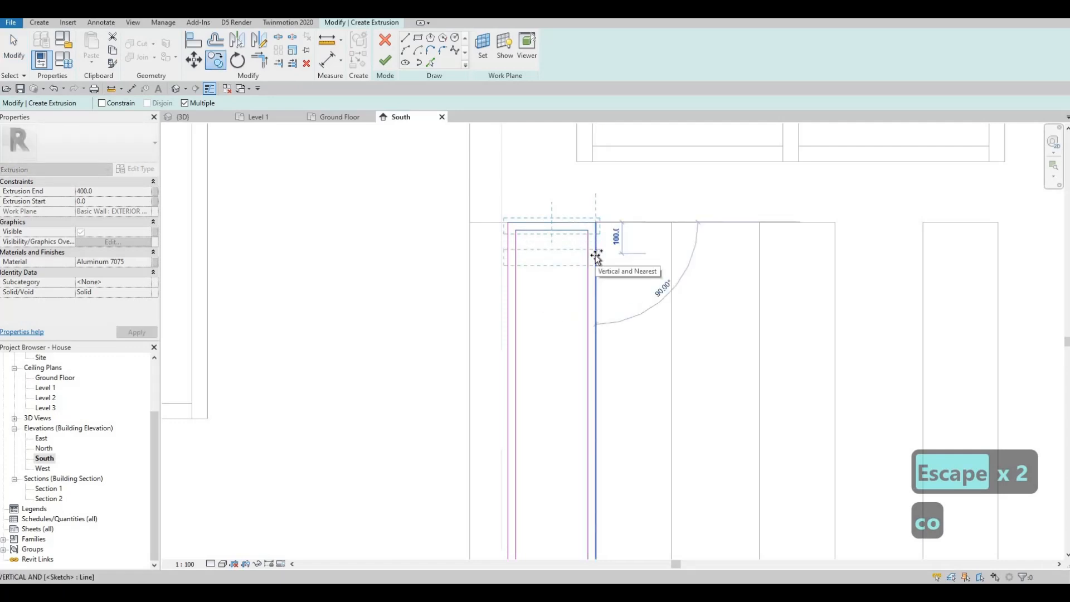
left_click(597, 260)
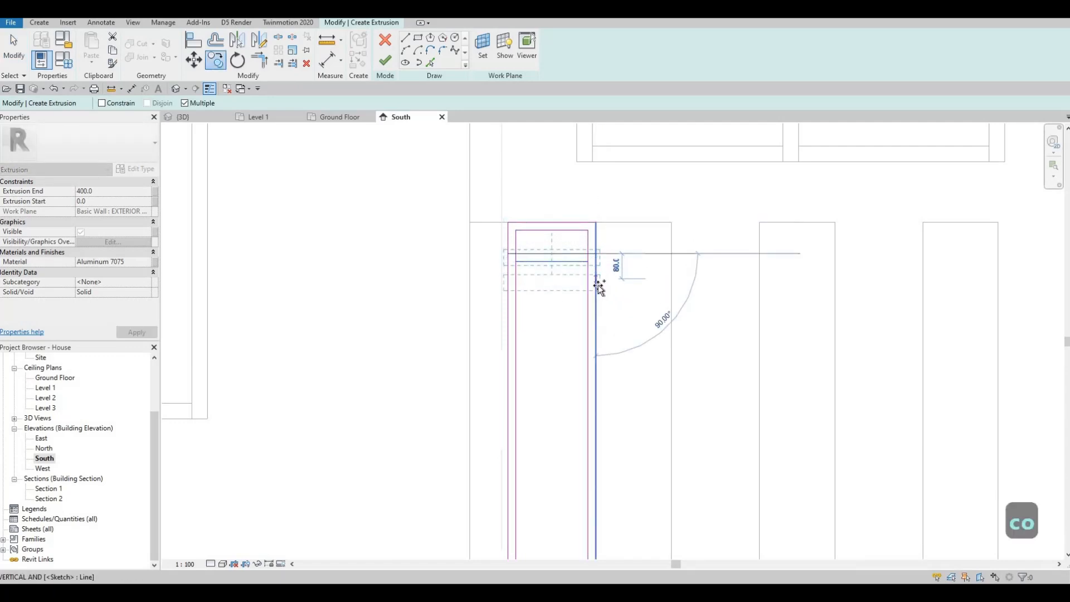
left_click(597, 285)
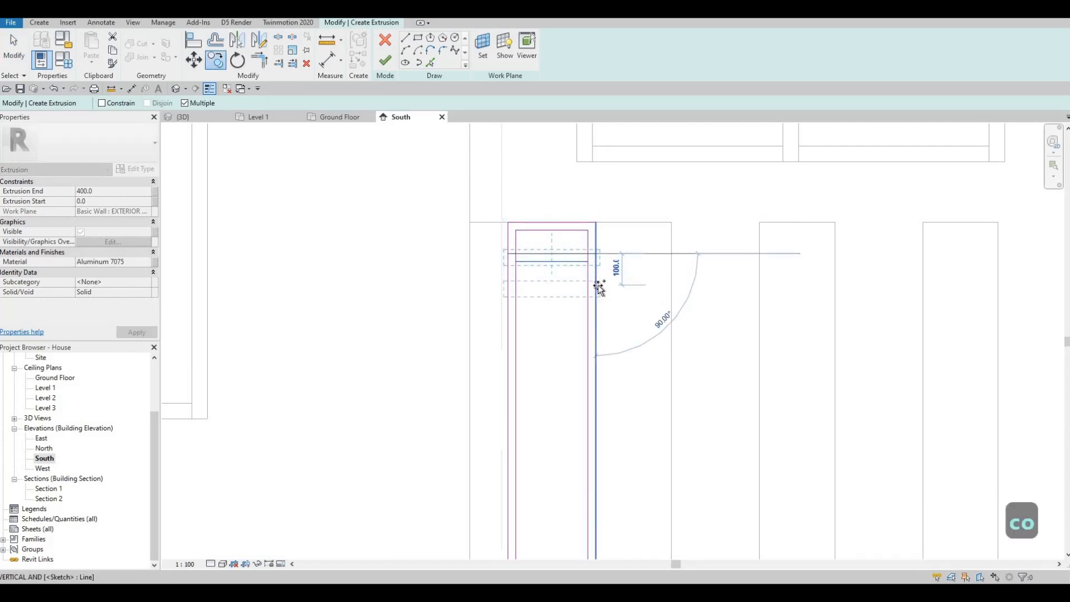
left_click(594, 318)
key("Escape")
key("Escape")
key("Escape")
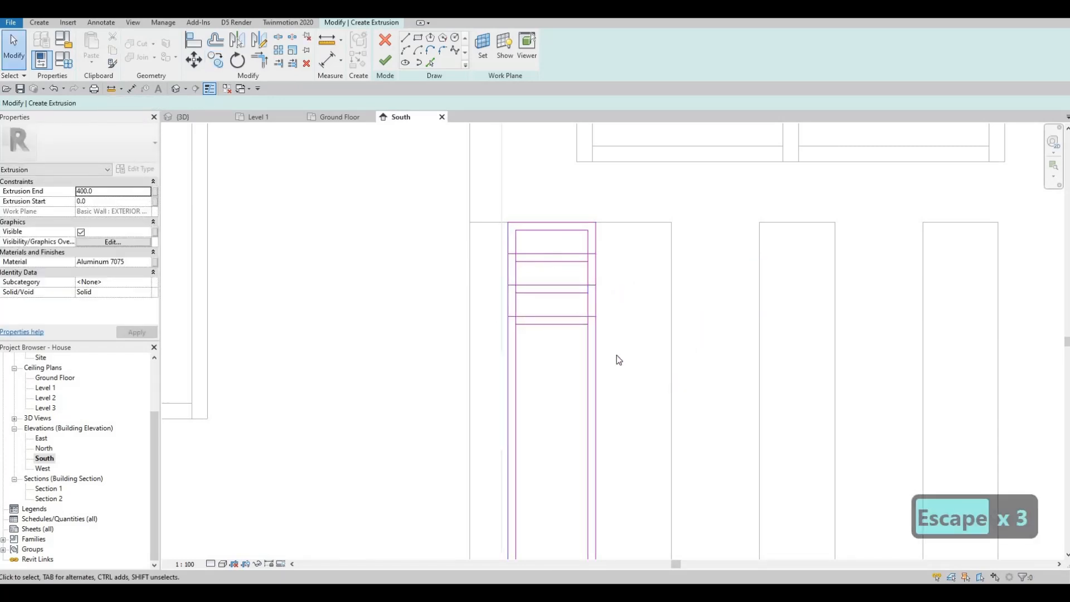
- Copy the three crossbar line pairs down the frame repeatedly at the same spacing until they reach its bottom edge
left_click_drag(461, 241, 616, 353)
key("c")
key("o")
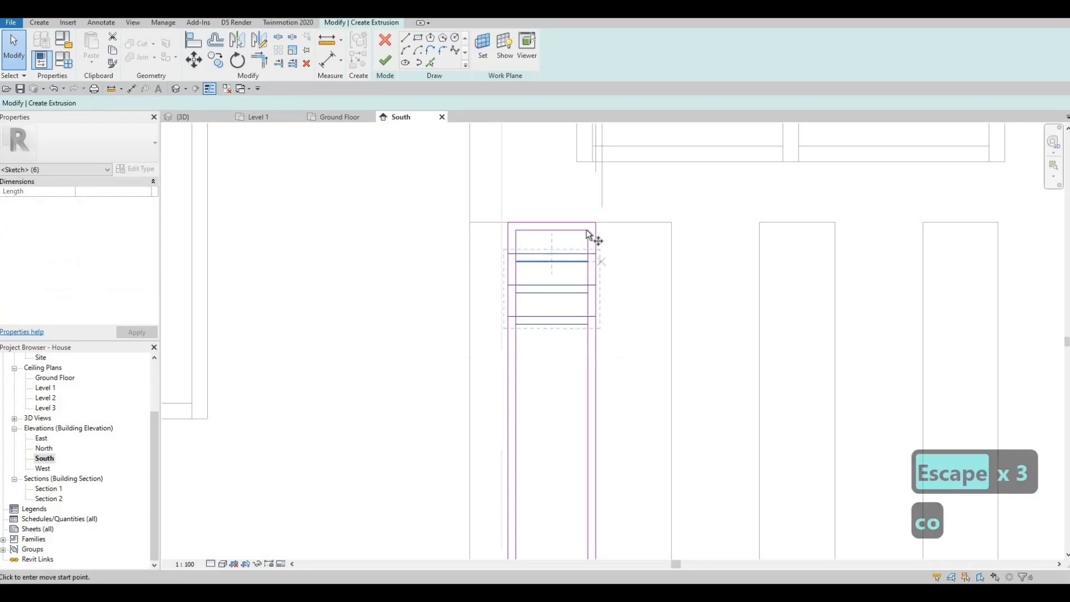
left_click(587, 229)
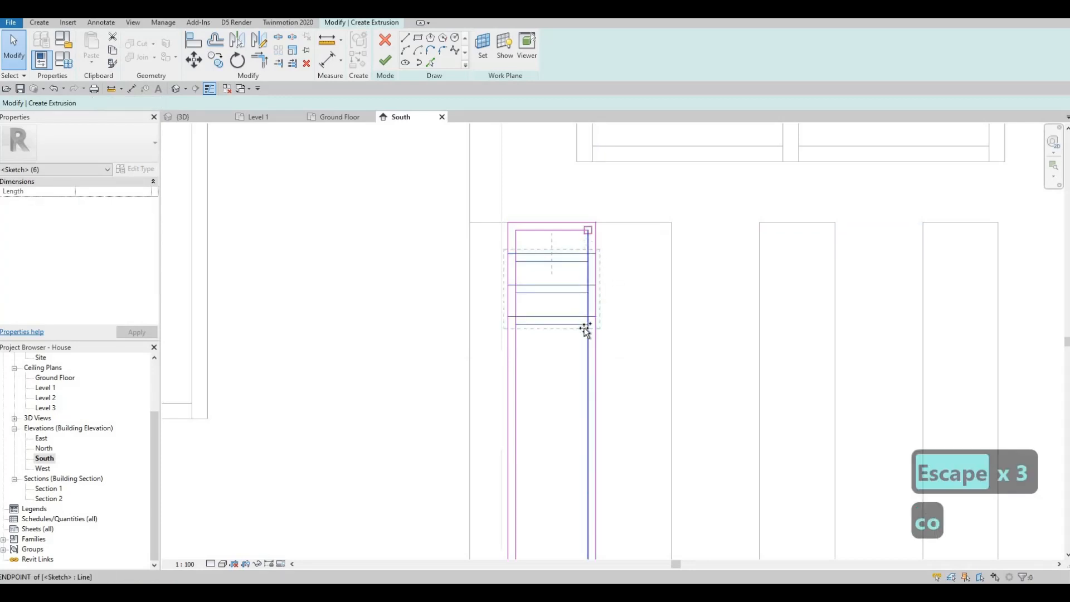
left_click(590, 419)
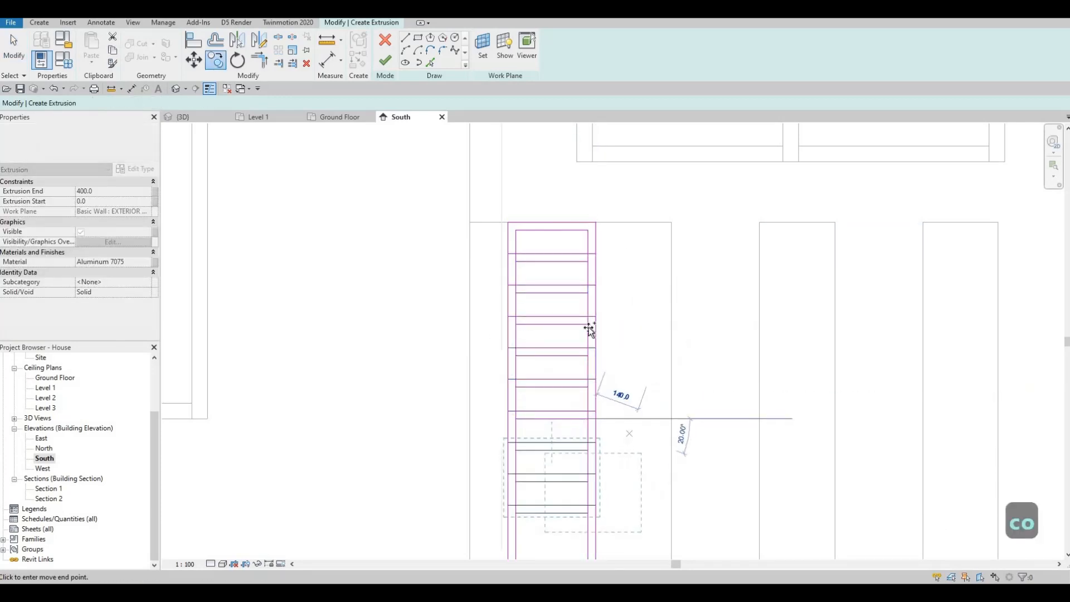
middle_click_drag(590, 515, 584, 345)
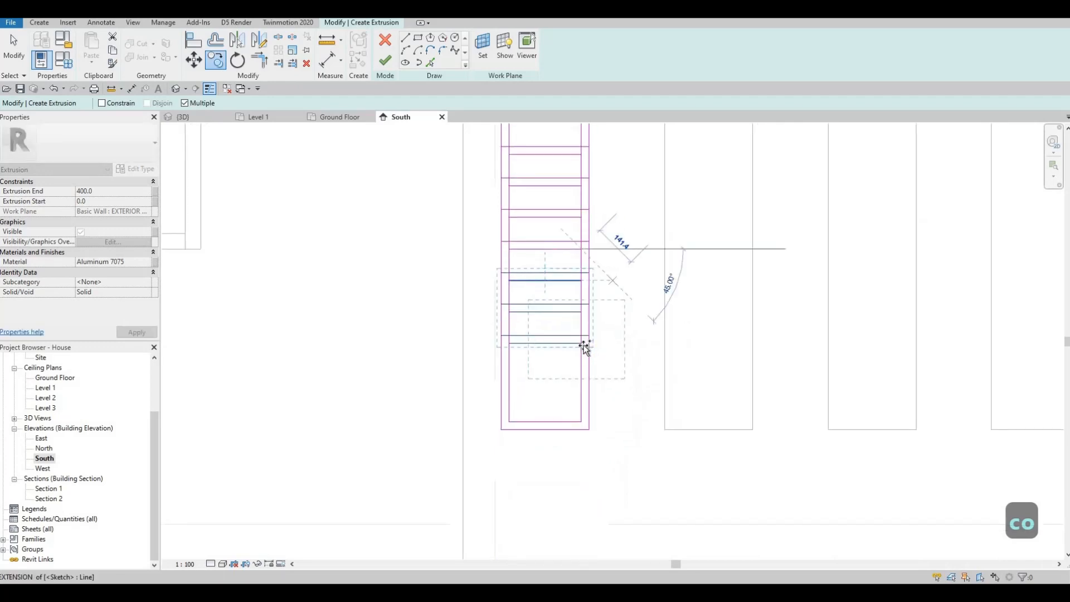
left_click(557, 454)
scroll(554, 446, "up", 2)
key("Escape")
key("Escape")
key("Escape")
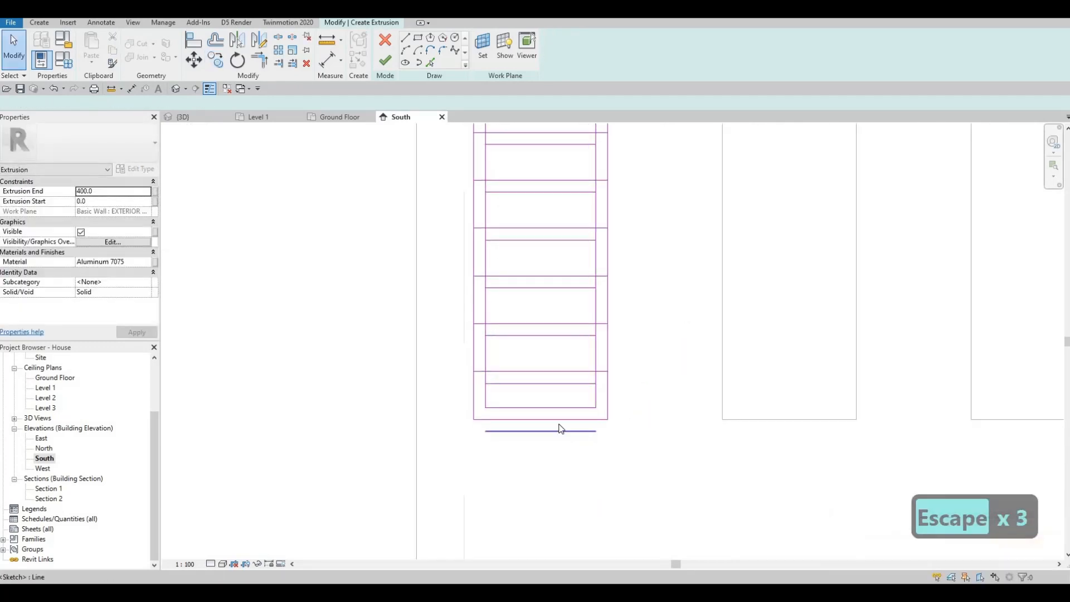
- Delete the two surplus copied lines at and just below the frame's bottom edge
left_click(560, 430)
key("Delete")
left_click(597, 419)
key("Delete")
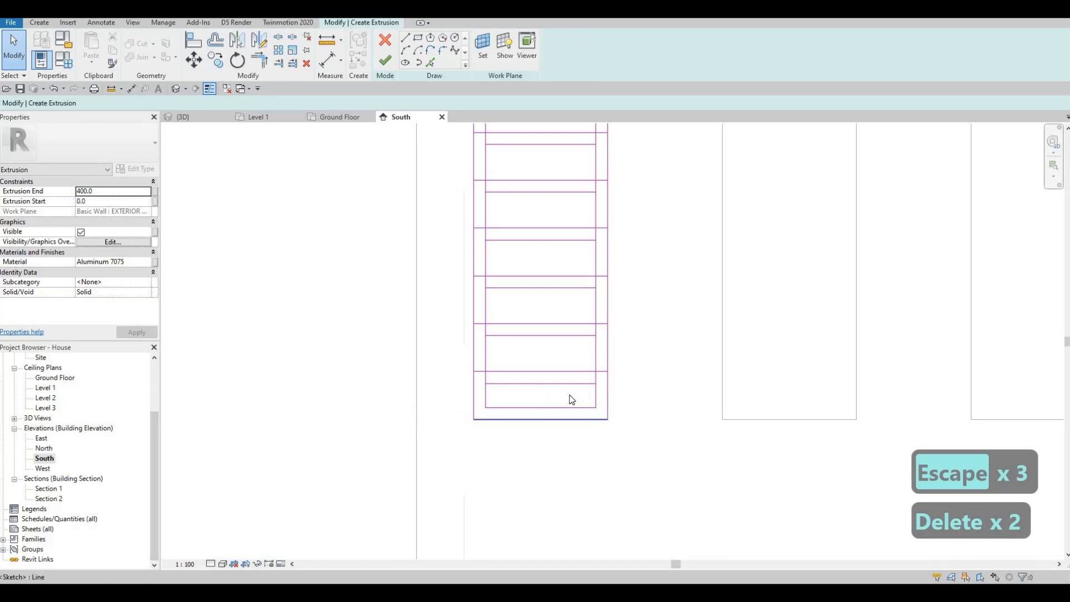
scroll(568, 382, "down", 5)
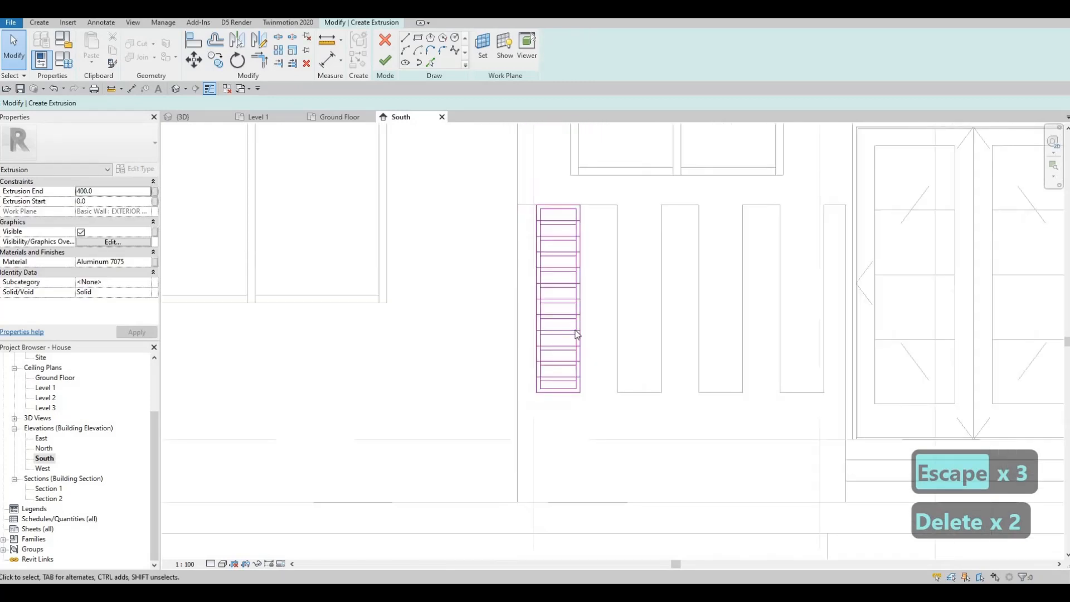
- Select all 22 intermediate crossbar lines inside the frame and nudge them slightly upward
scroll(574, 363, "up", 2)
key("Escape")
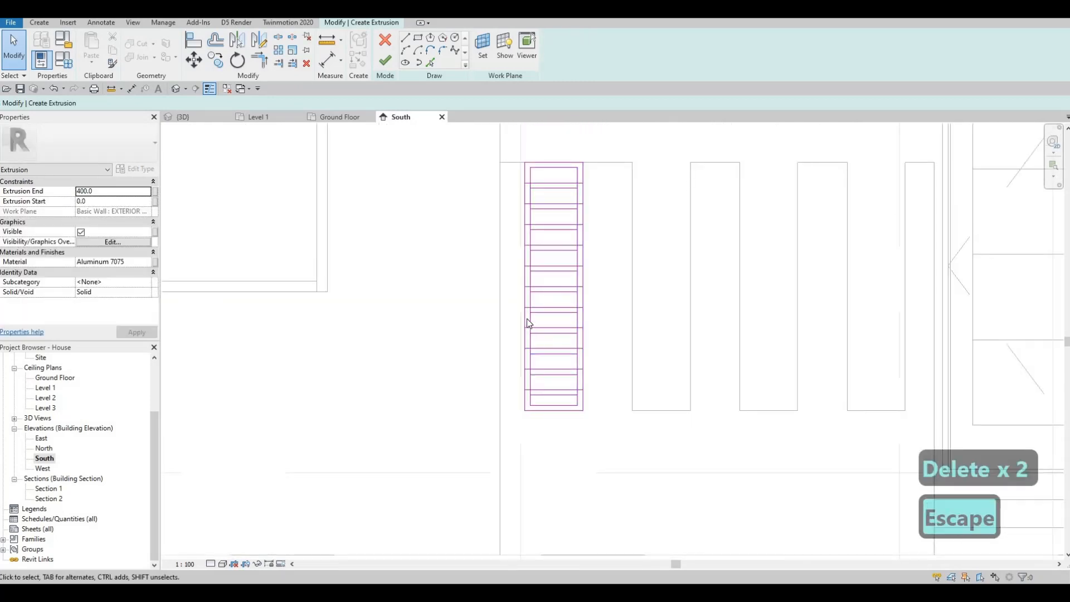
key("Escape")
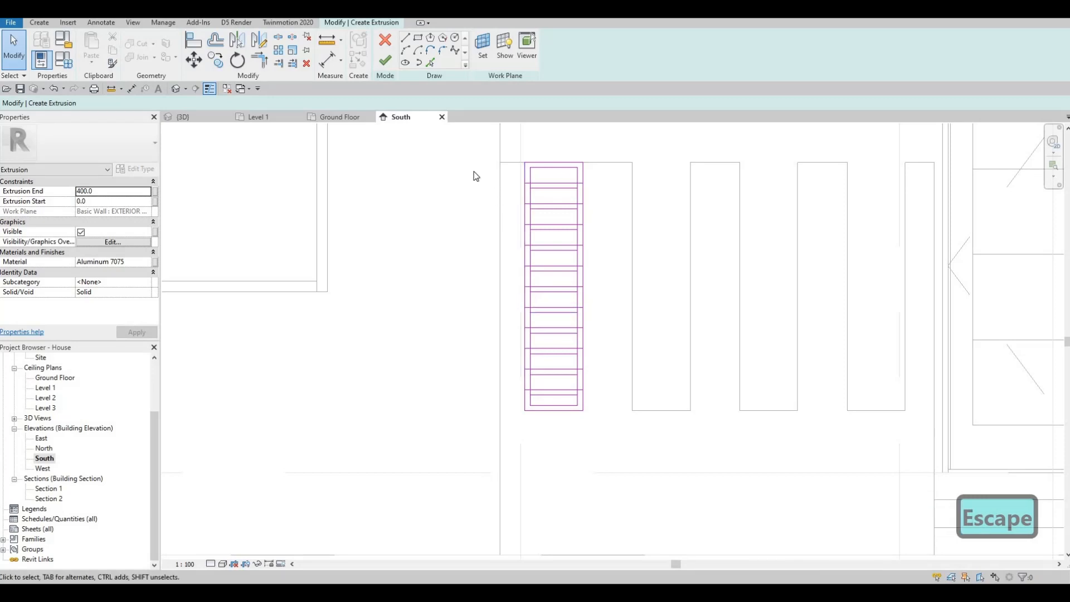
mouse_move(473, 171)
left_mouse_down()
mouse_move(620, 381)
mouse_move(623, 403)
left_mouse_up()
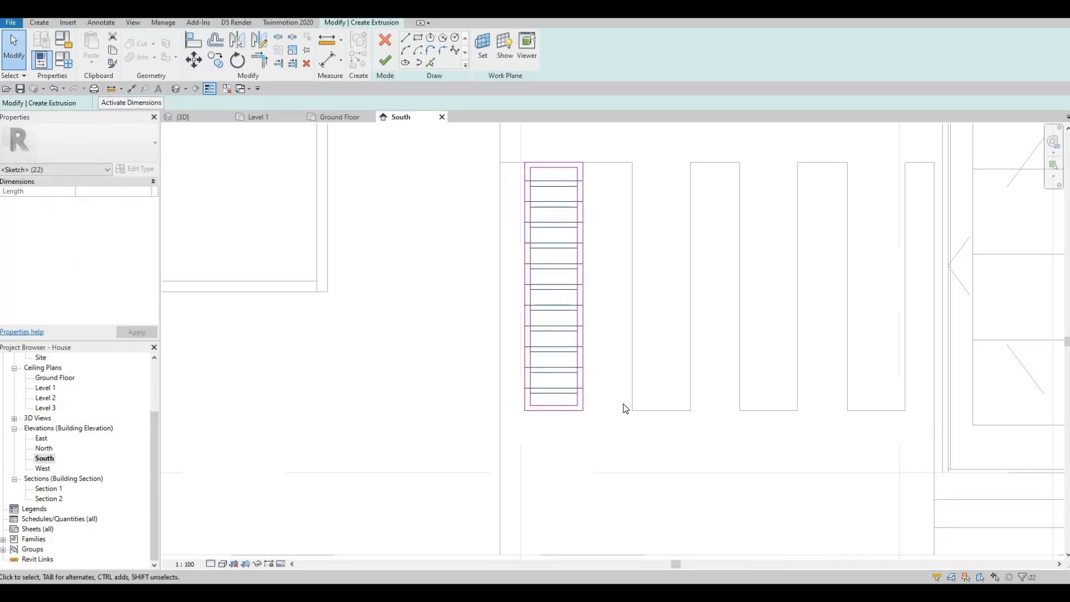
key("Escape")
key("Escape")
key("Escape")
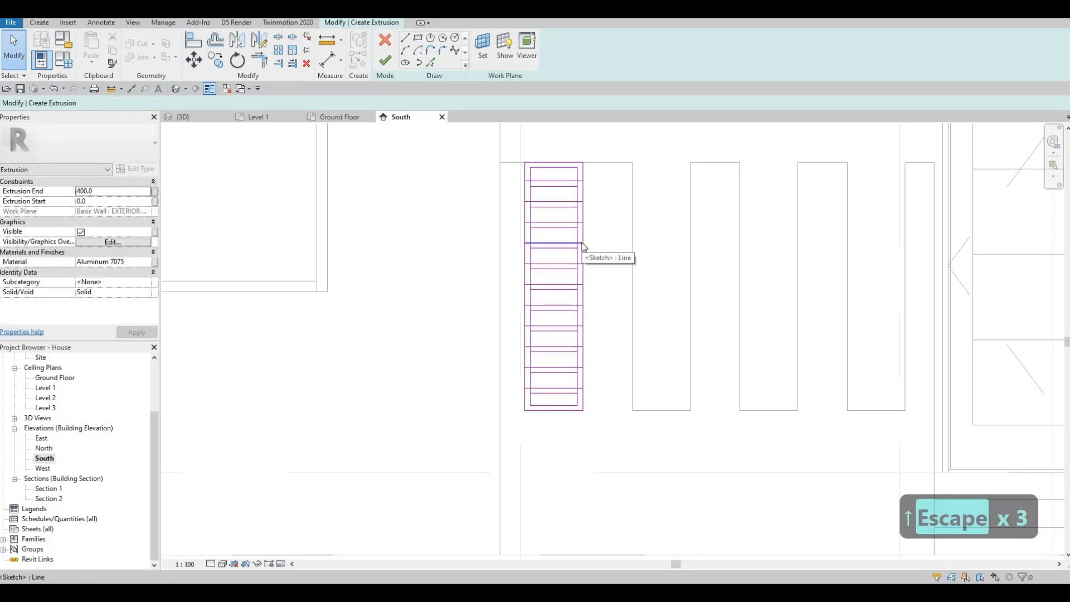
- Split both inner vertical lines of the frame where they meet the lower line of each crossbar
key("s")
key("l")
scroll(580, 192, "up", 2)
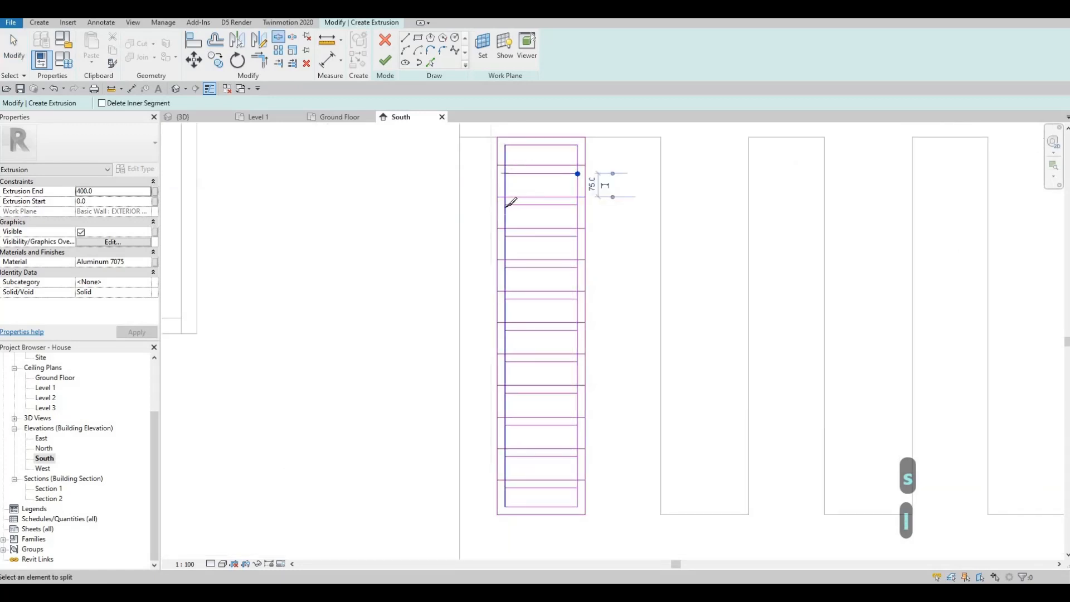
left_click(578, 205)
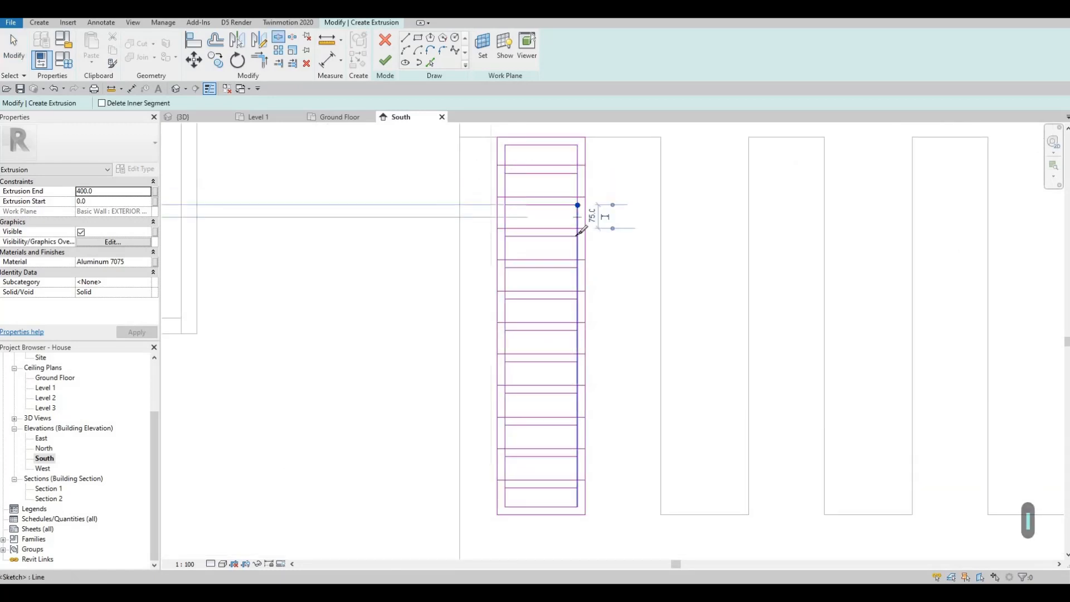
left_click(505, 236)
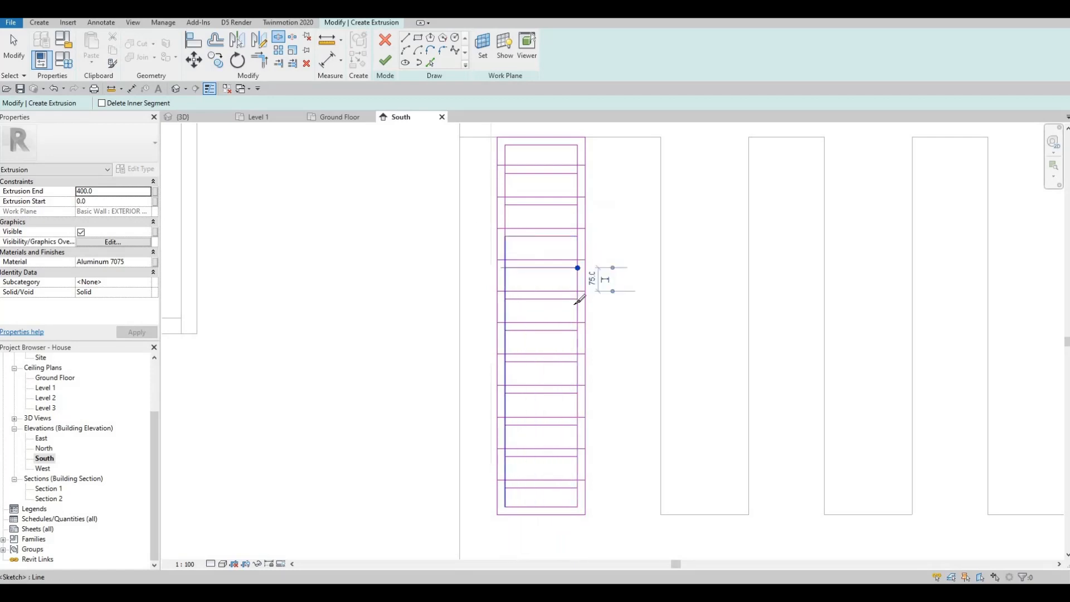
left_click(505, 267)
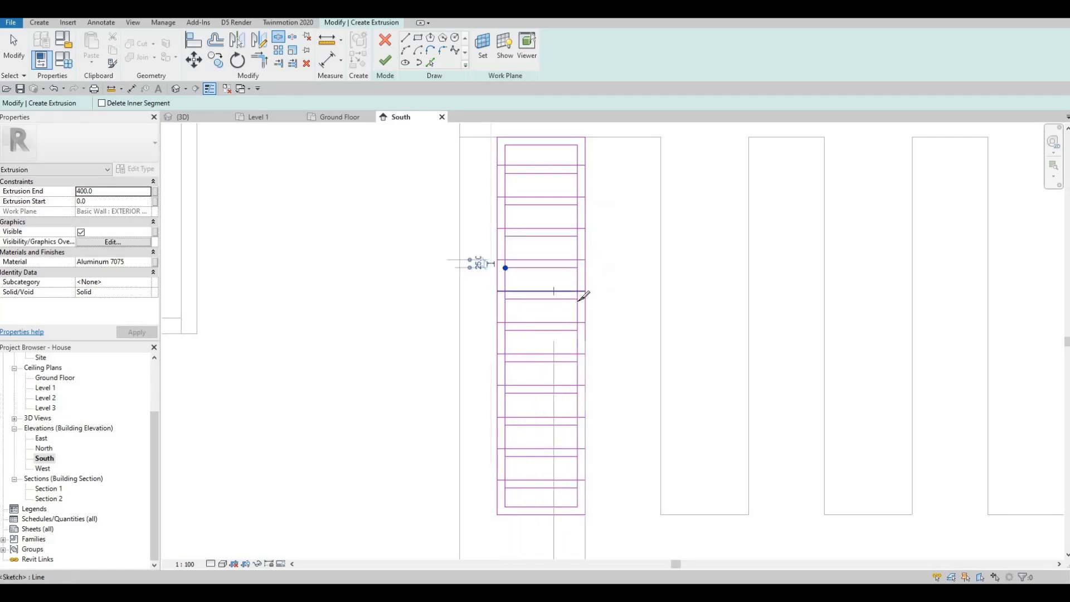
left_click(505, 299)
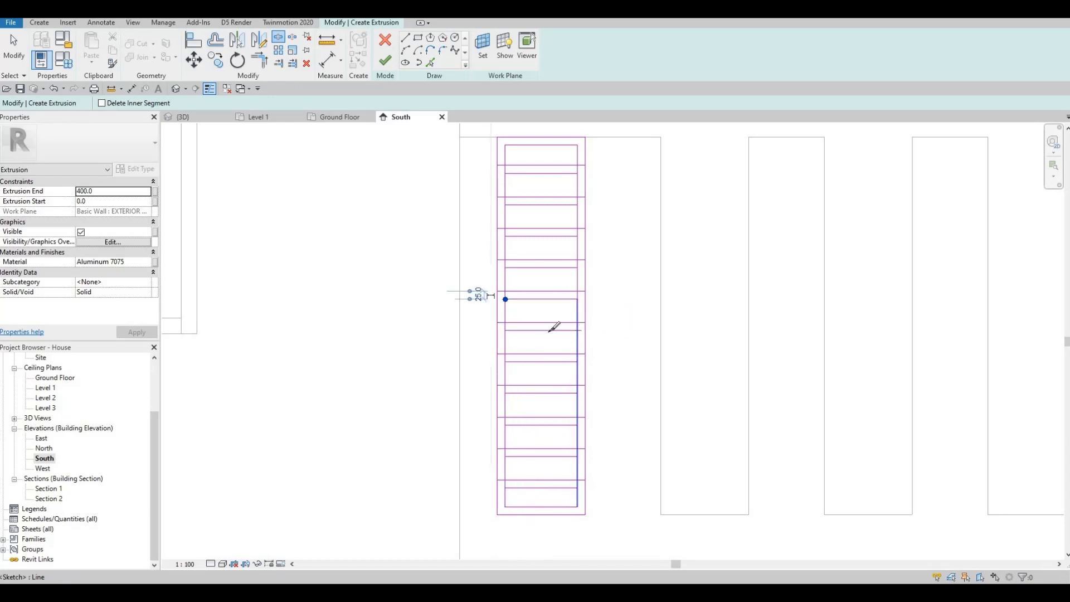
left_click(504, 330)
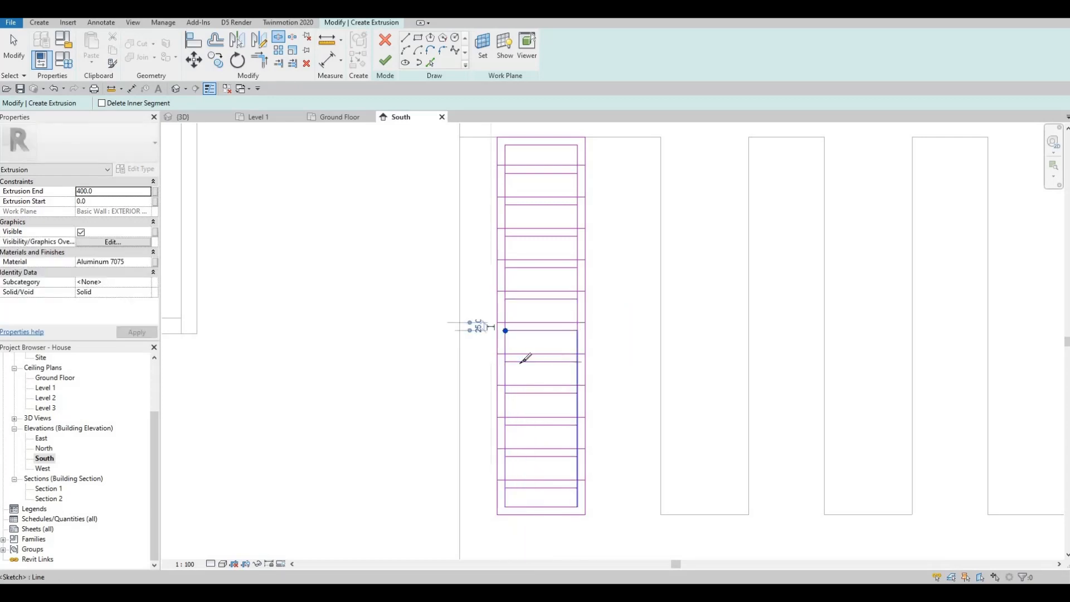
left_click(577, 361)
left_click(505, 362)
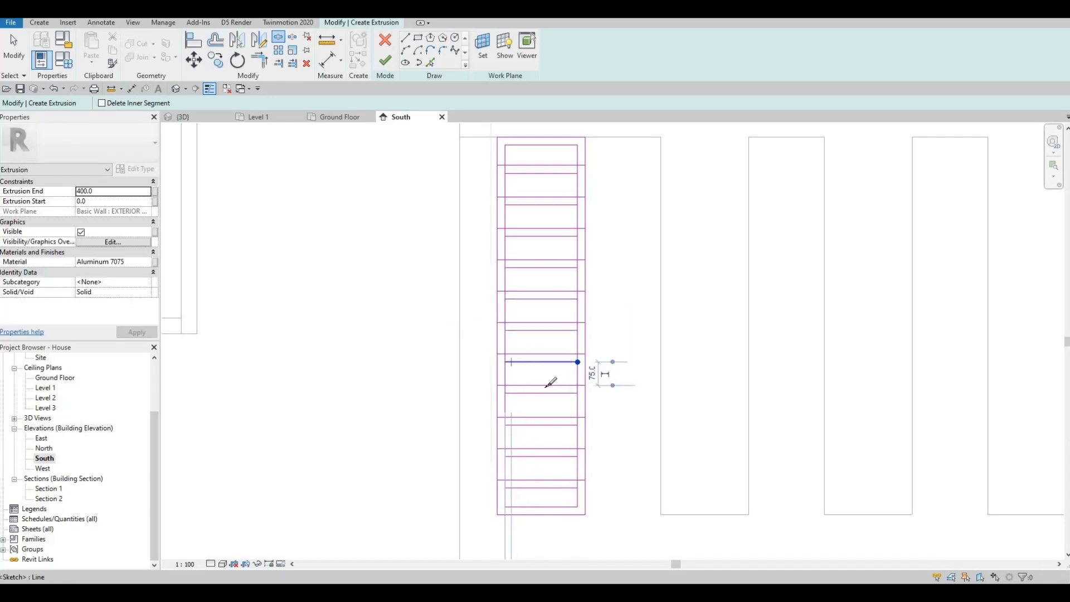
left_click(577, 393)
left_click(504, 393)
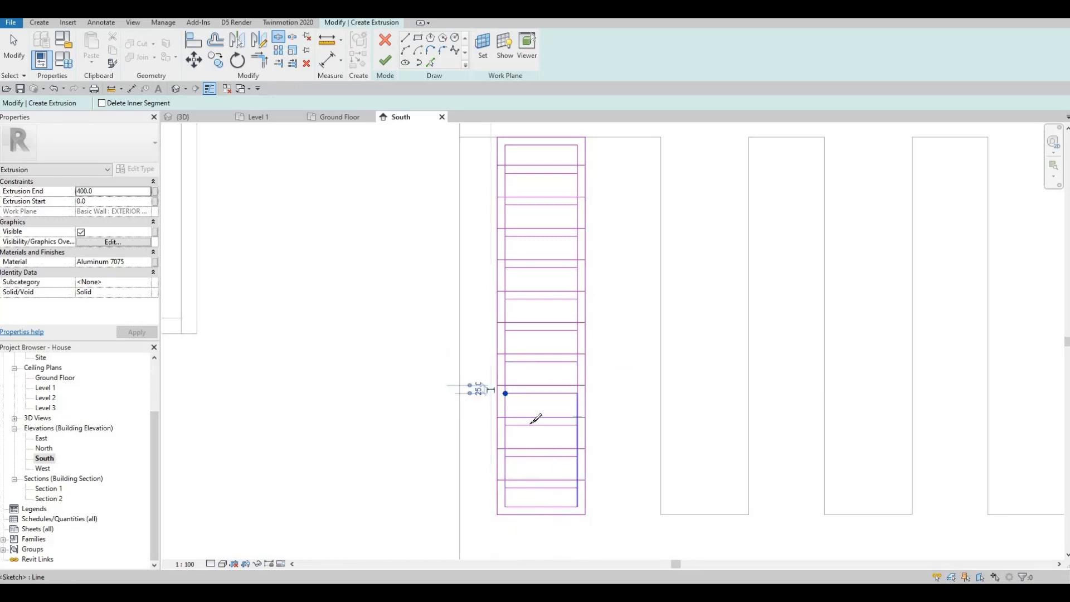
left_click(578, 424)
left_click(505, 425)
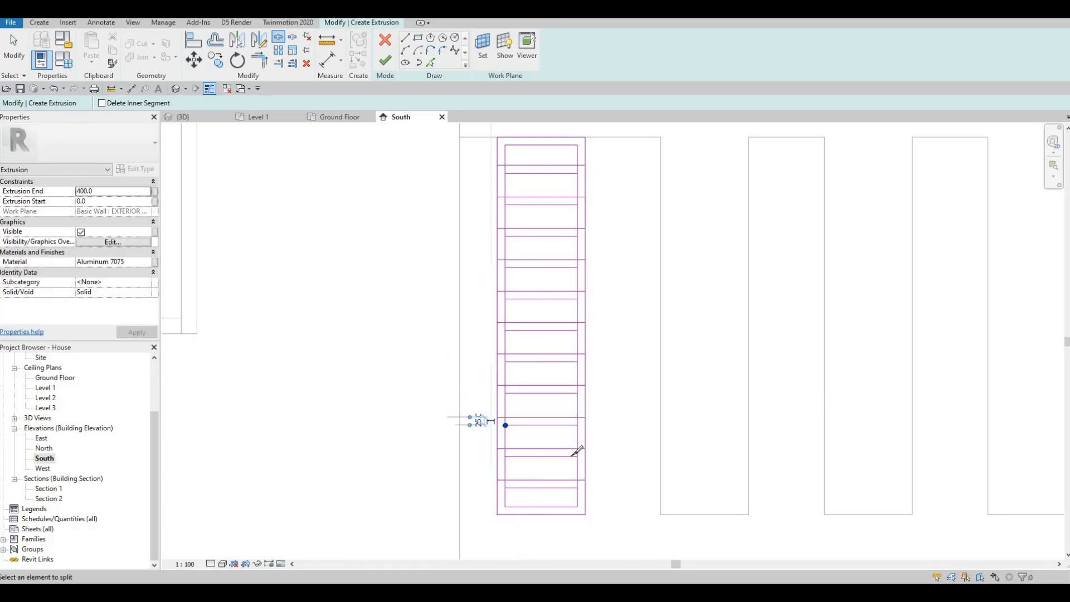
left_click(504, 456)
left_click(505, 487)
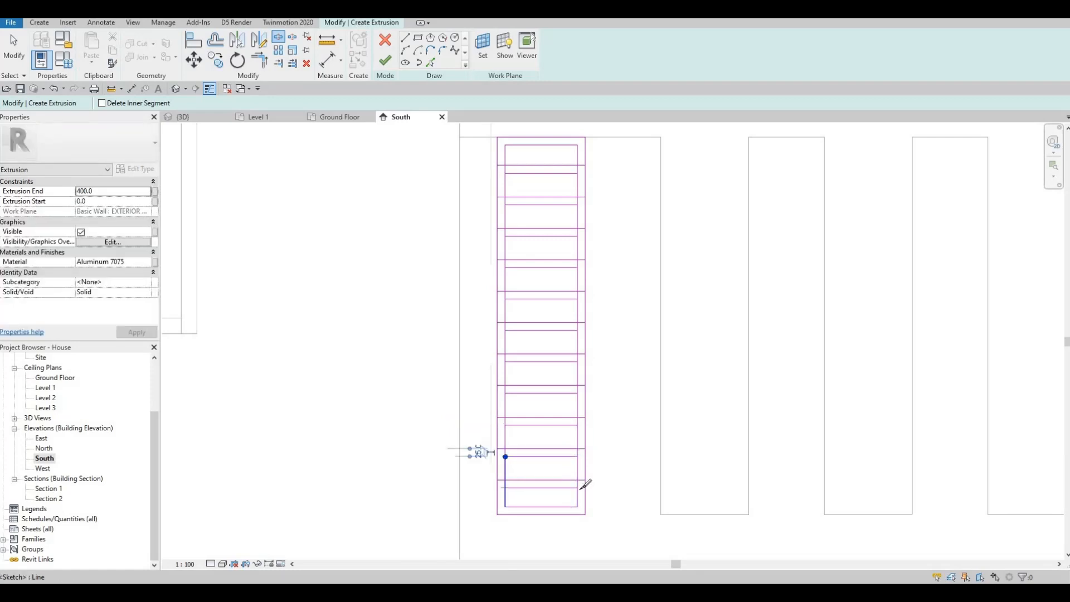
key("Escape")
key("Escape")
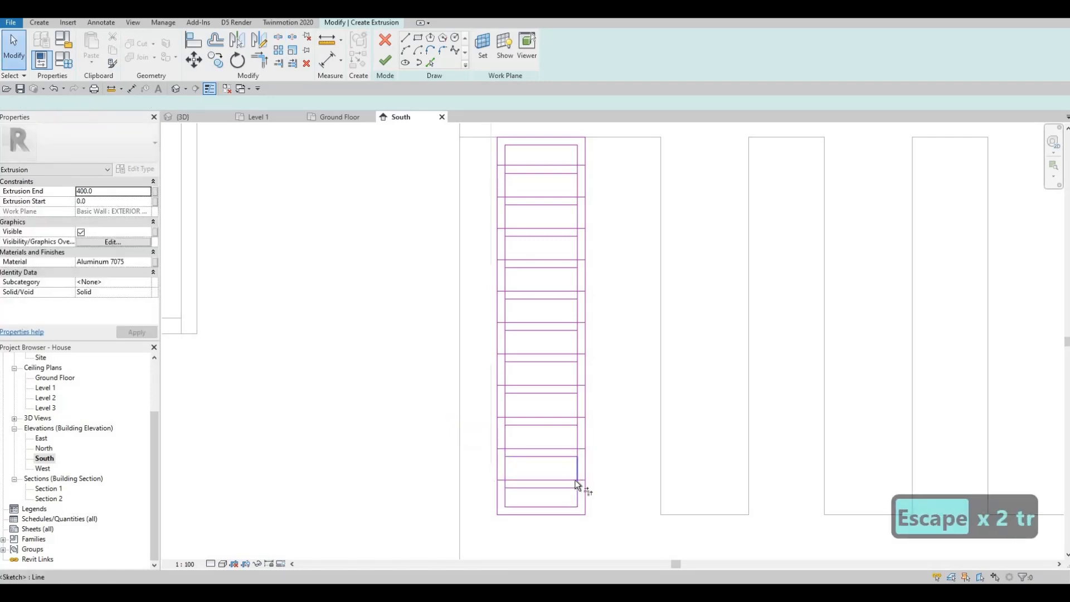
- Trim the upper lines of the two lowest crossbars to the inner vertical lines, closing the bottom openings of the frame
key("t")
key("r")
scroll(573, 483, "up", 3)
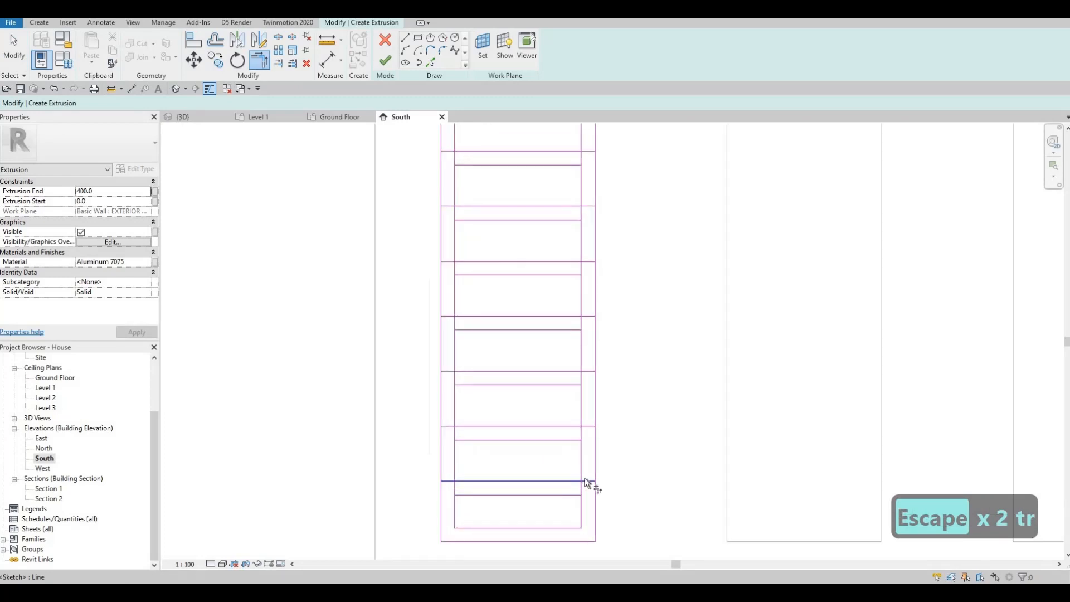
left_click(582, 479)
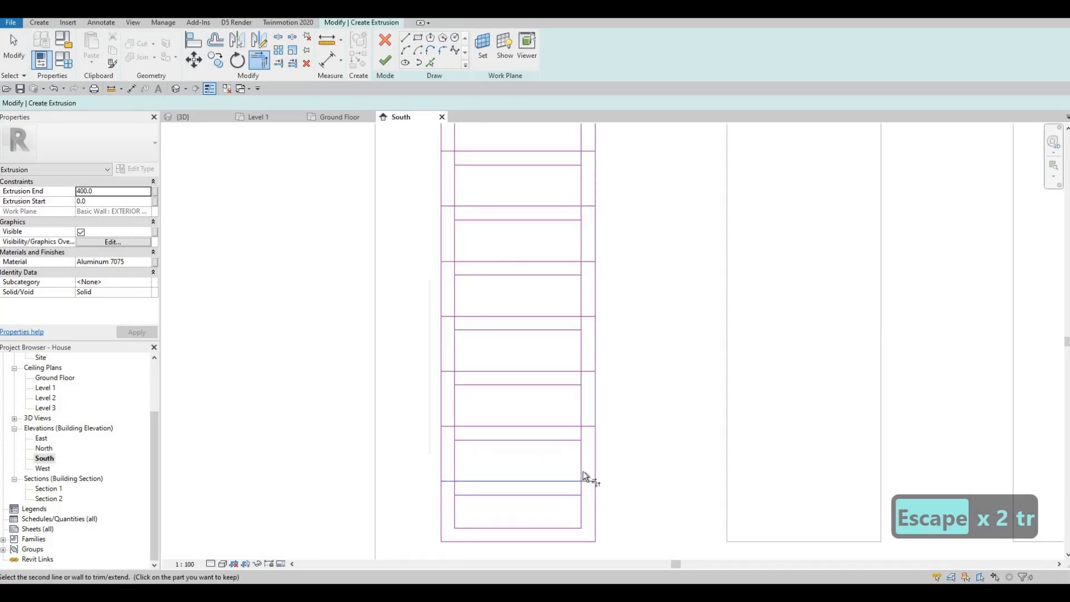
left_click(480, 483)
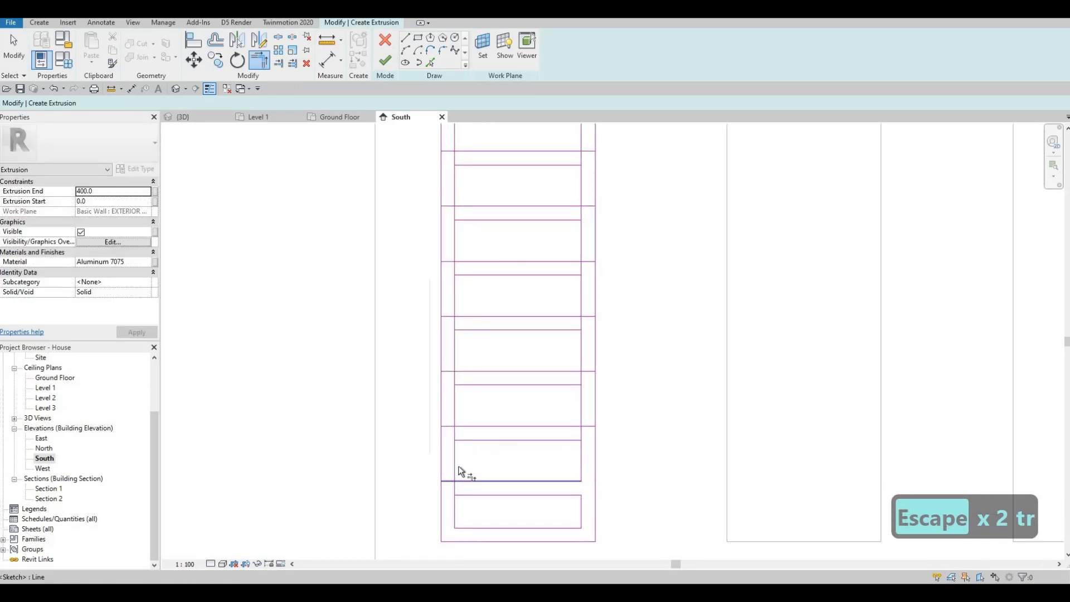
left_click(457, 415)
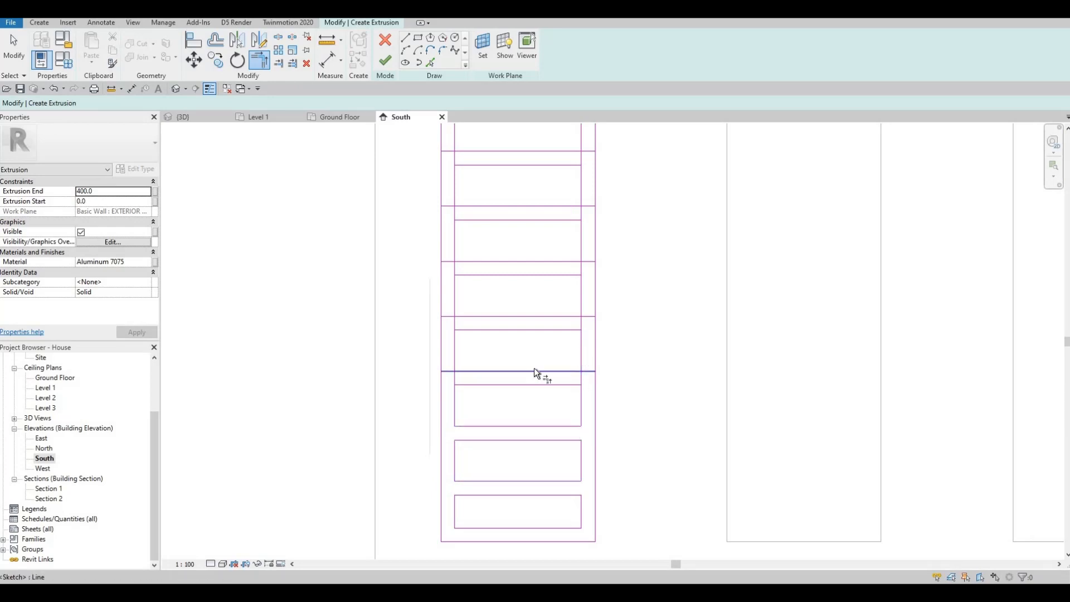
- Trim the upper lines of the third and fourth crossbars from the bottom to the frame's inner vertical lines
left_click(493, 371)
left_click(455, 339)
left_click(466, 317)
left_click(453, 299)
left_click(577, 314)
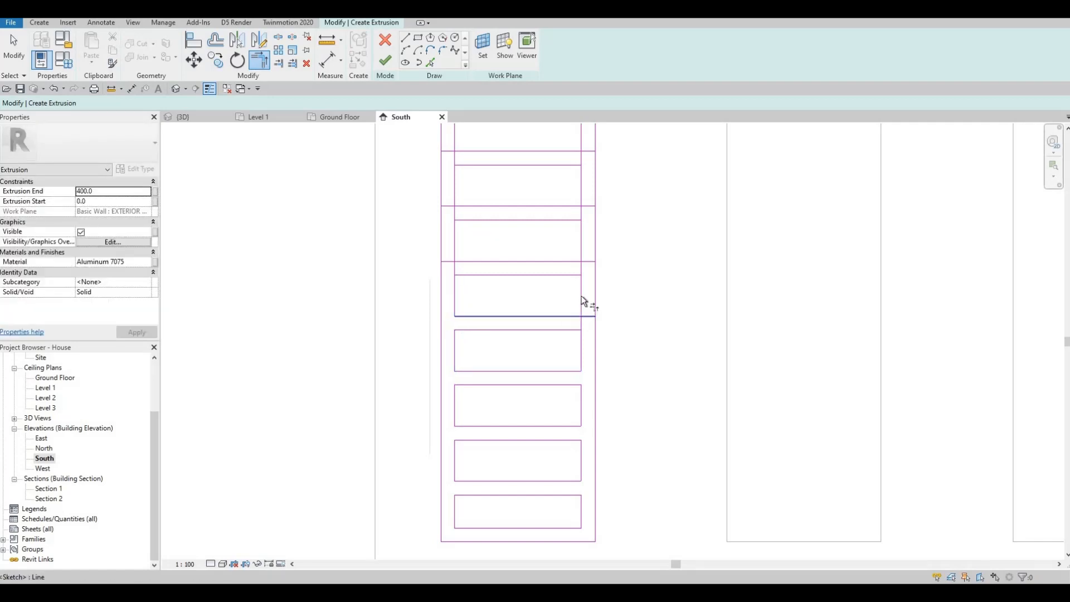
left_click(581, 299)
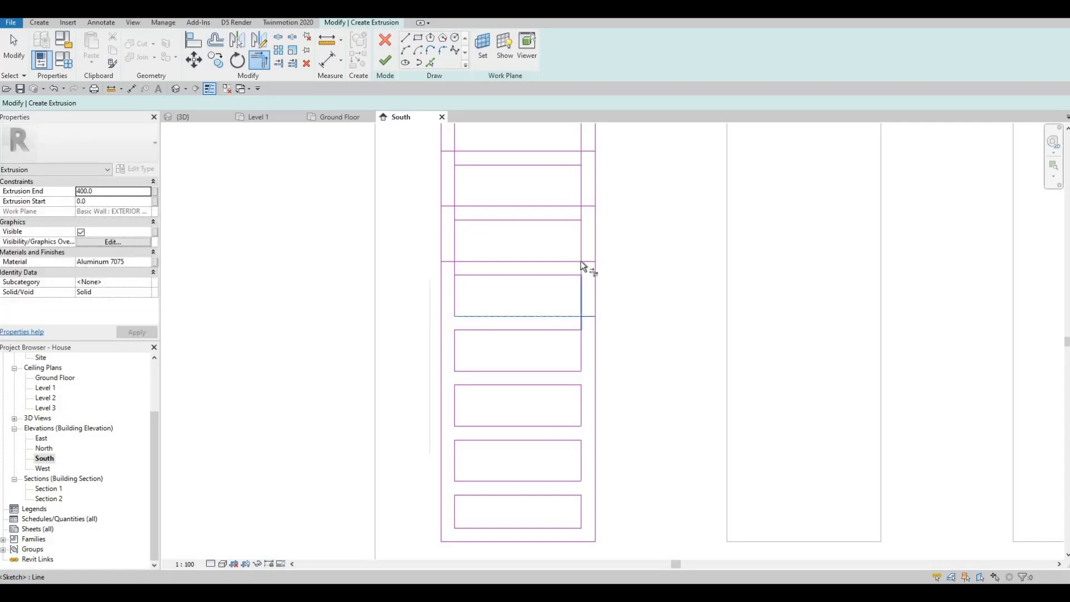
- Trim the fifth and sixth crossbars' upper lines to the inner verticals to form closed rectangular openings
left_click(480, 260)
left_click(470, 205)
left_click(456, 193)
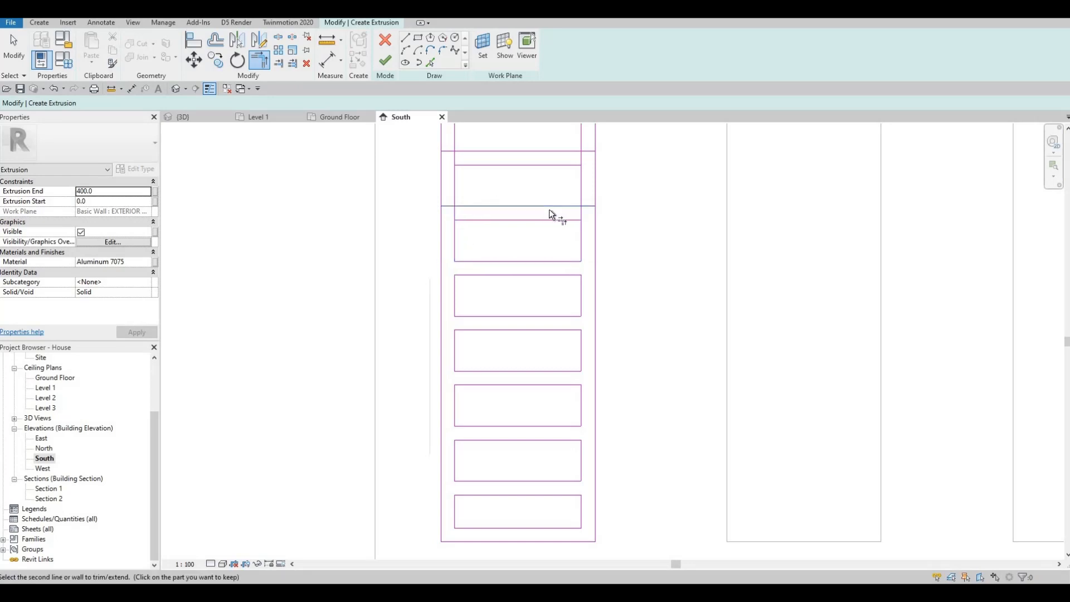
left_click(577, 204)
left_click(581, 195)
middle_click_drag(547, 203, 552, 325)
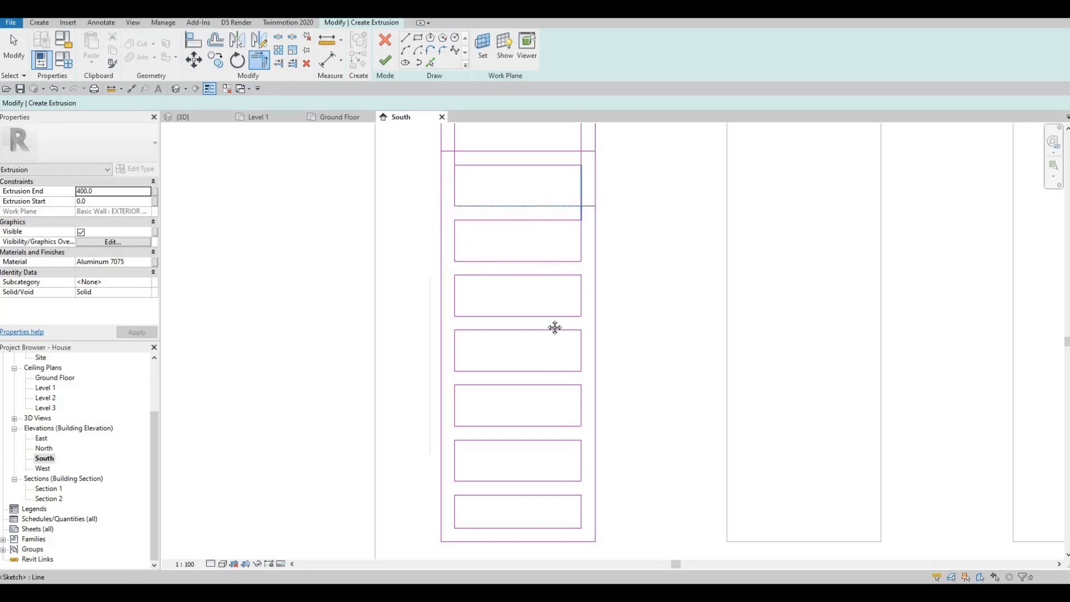
- Trim the seventh and eighth crossbars' upper lines at both inner vertical lines of the frame
left_click(584, 254)
left_click(477, 269)
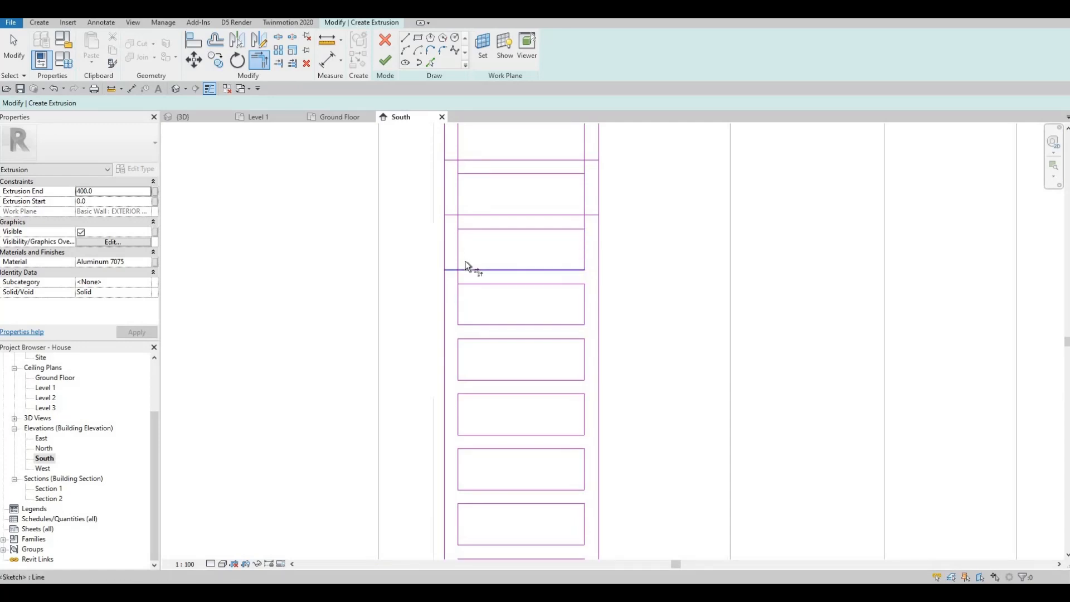
left_click(466, 268)
left_click(462, 215)
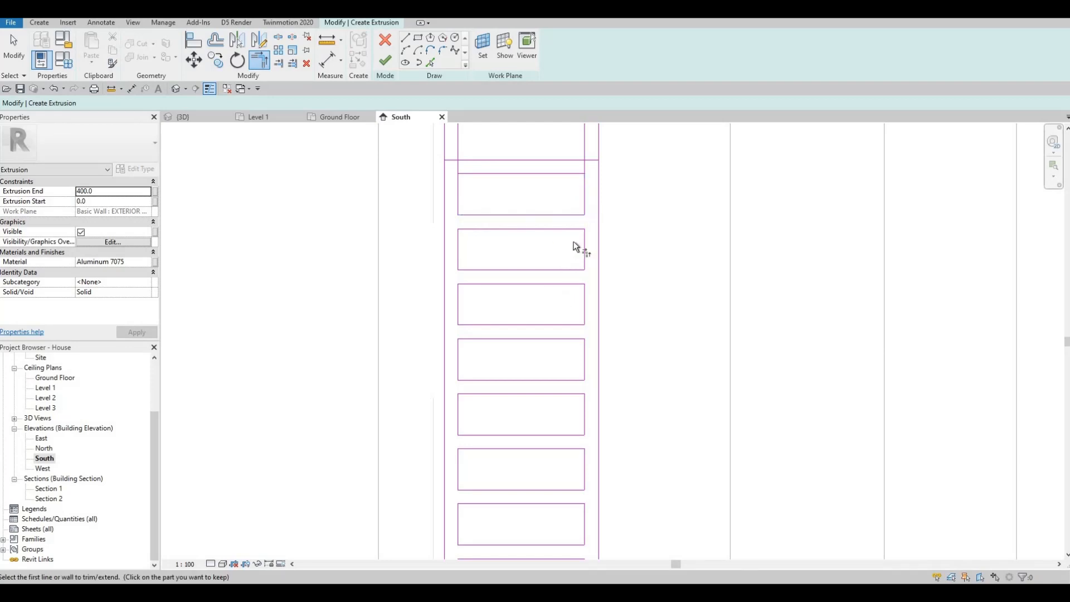
middle_click_drag(576, 244, 574, 267)
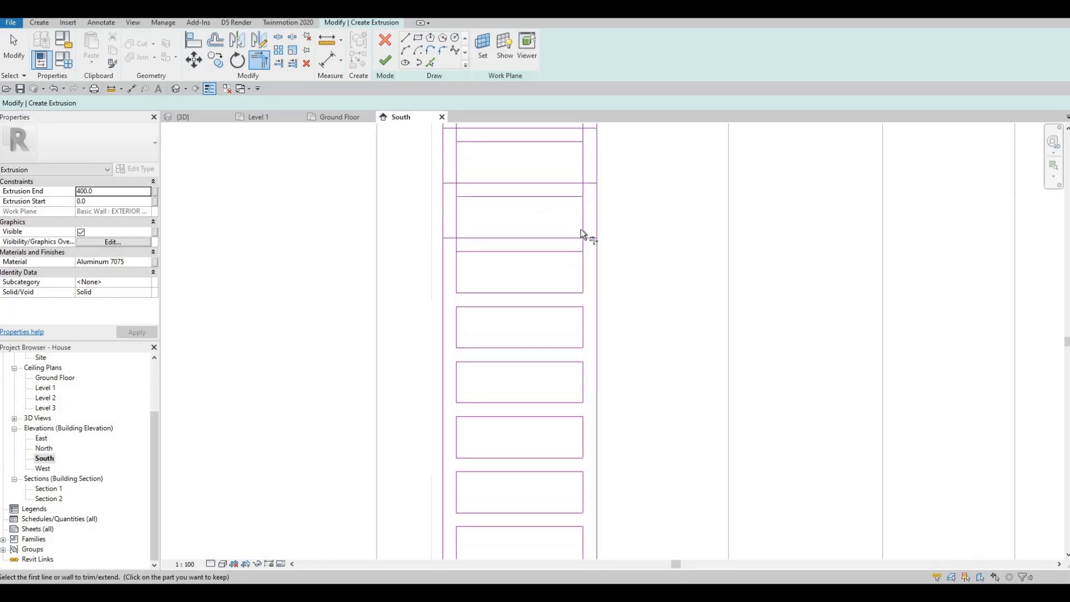
- Trim the top three crossbars' upper lines to the inner verticals and finish the extrusion sketch
left_click(457, 222)
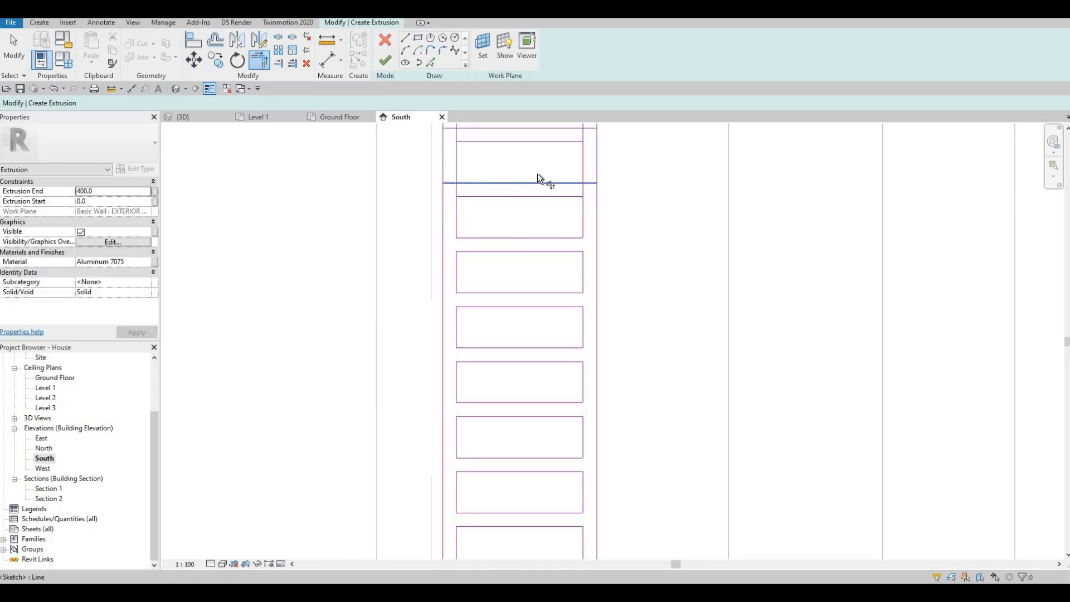
left_click(574, 181)
left_click(582, 167)
middle_click_drag(545, 278, 537, 433)
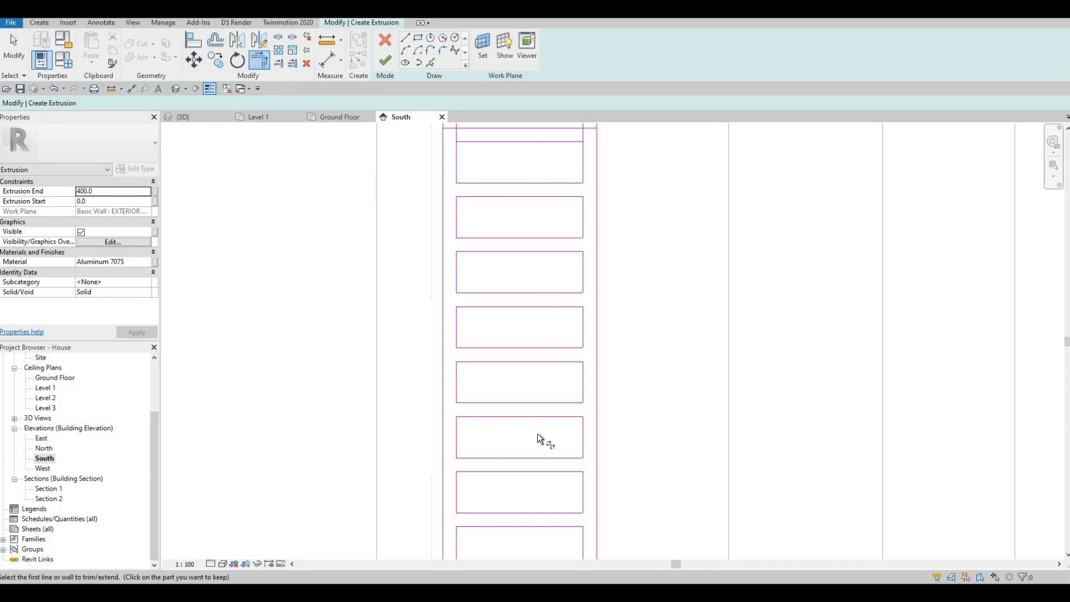
middle_click_drag(576, 301, 572, 299)
left_click(499, 292)
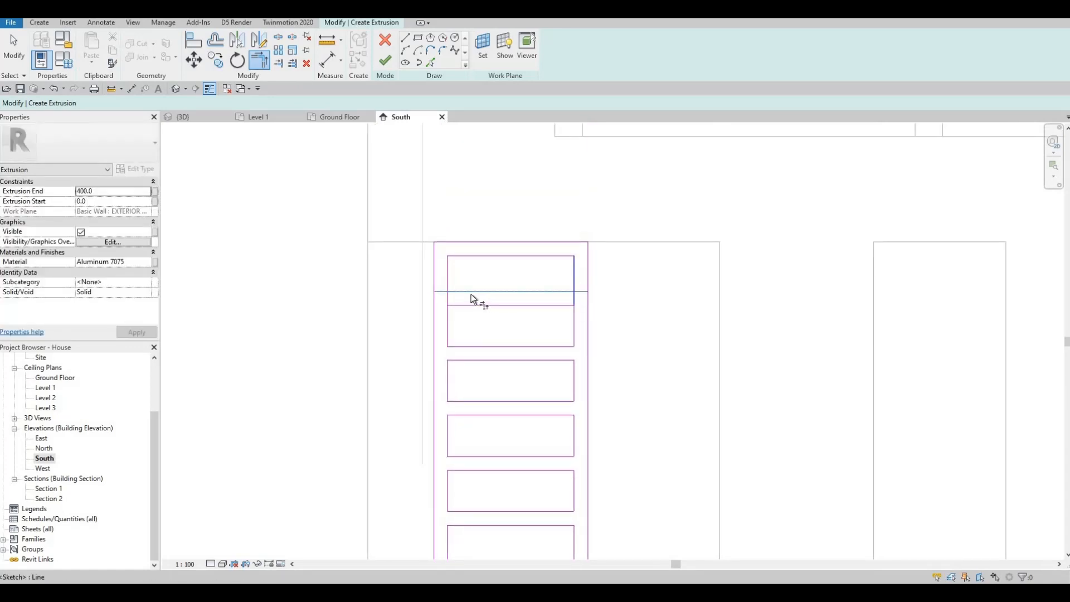
left_click(446, 284)
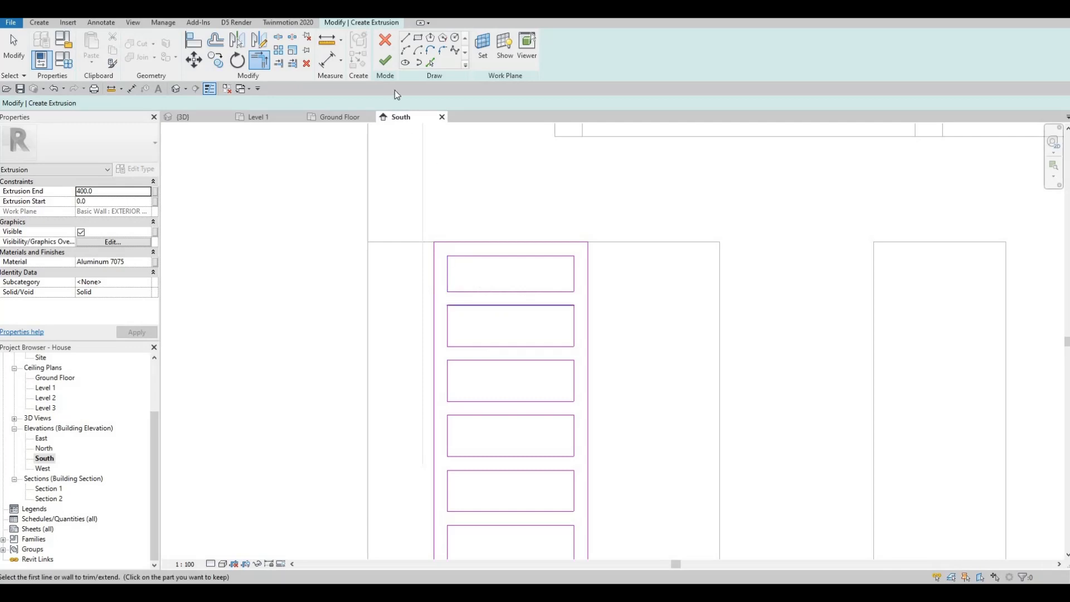
left_click(389, 61)
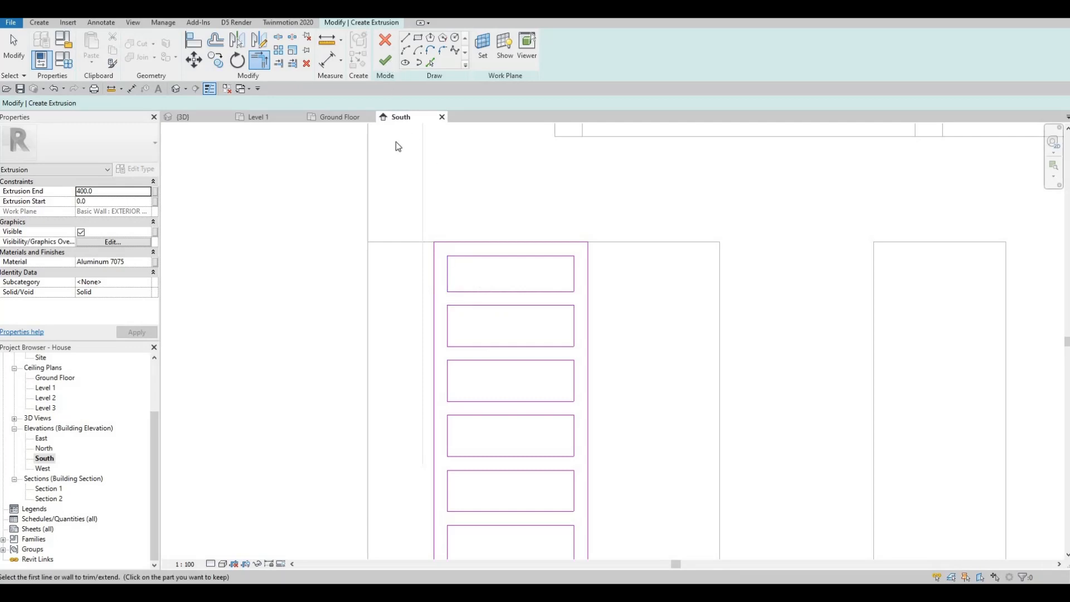
- In the 3D view, dissociate the frame extrusion from its work plane and stretch it into the notch to an extrusion start of -200
left_click(208, 117)
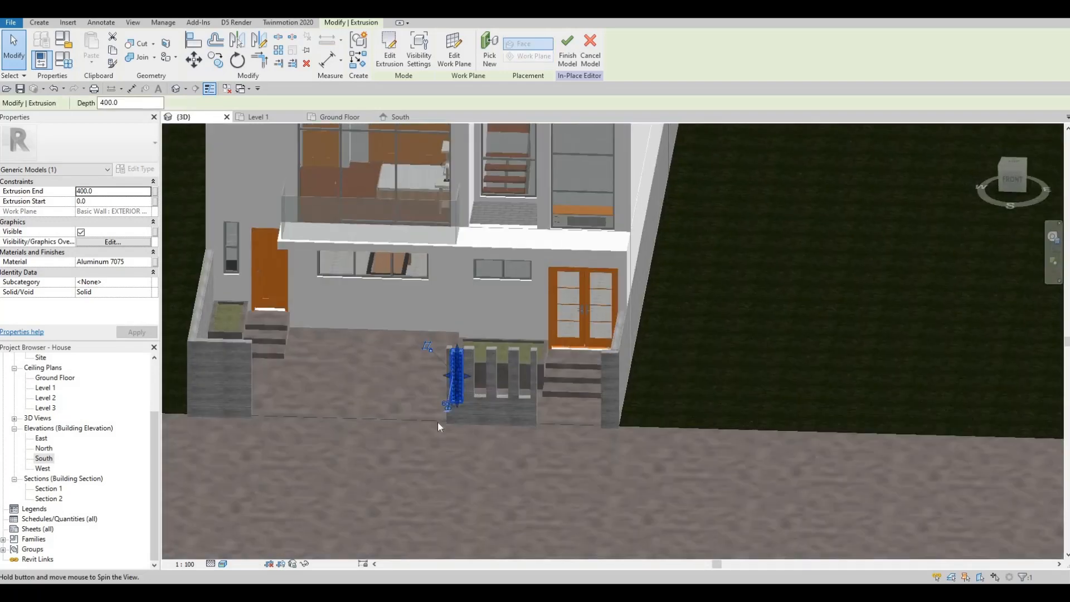
middle_click_drag(436, 423, 458, 309, "shift")
scroll(469, 278, "up", 5)
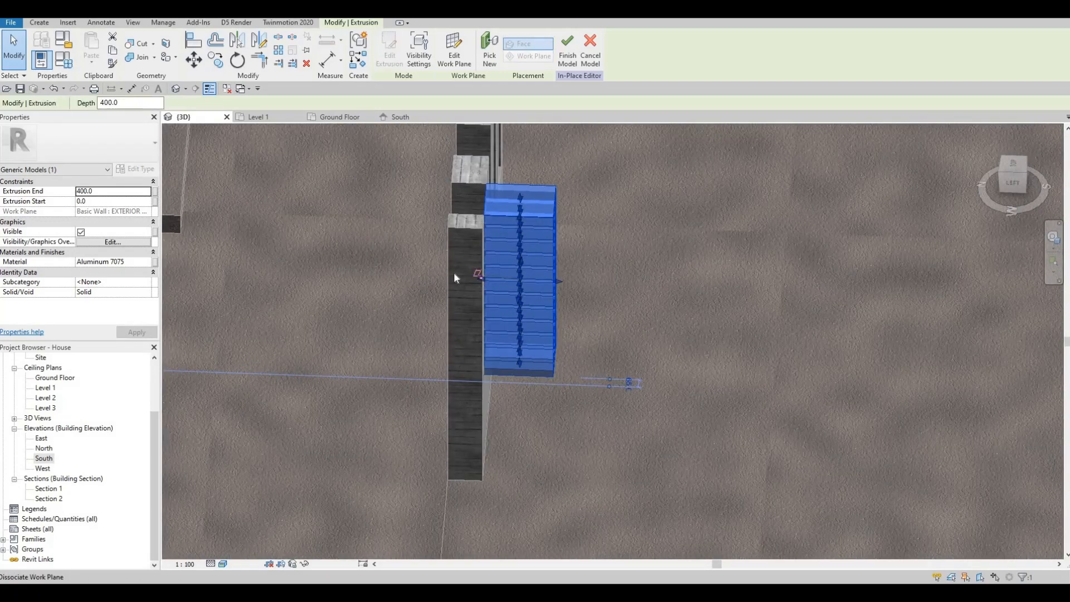
key("Escape")
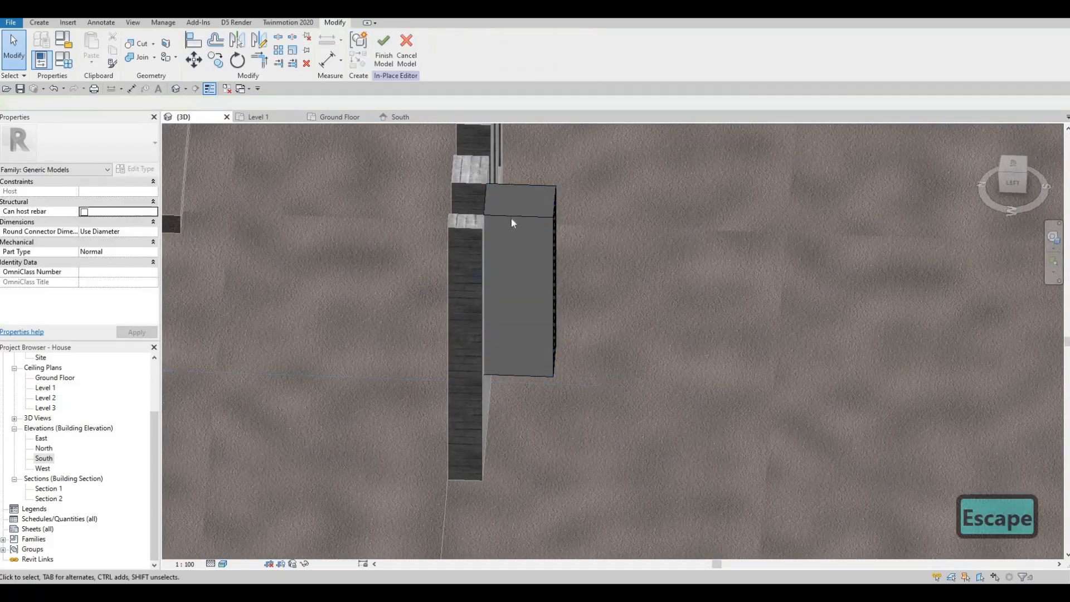
middle_click_drag(512, 222, 487, 247, "shift")
left_click(485, 267)
scroll(476, 311, "up", 3)
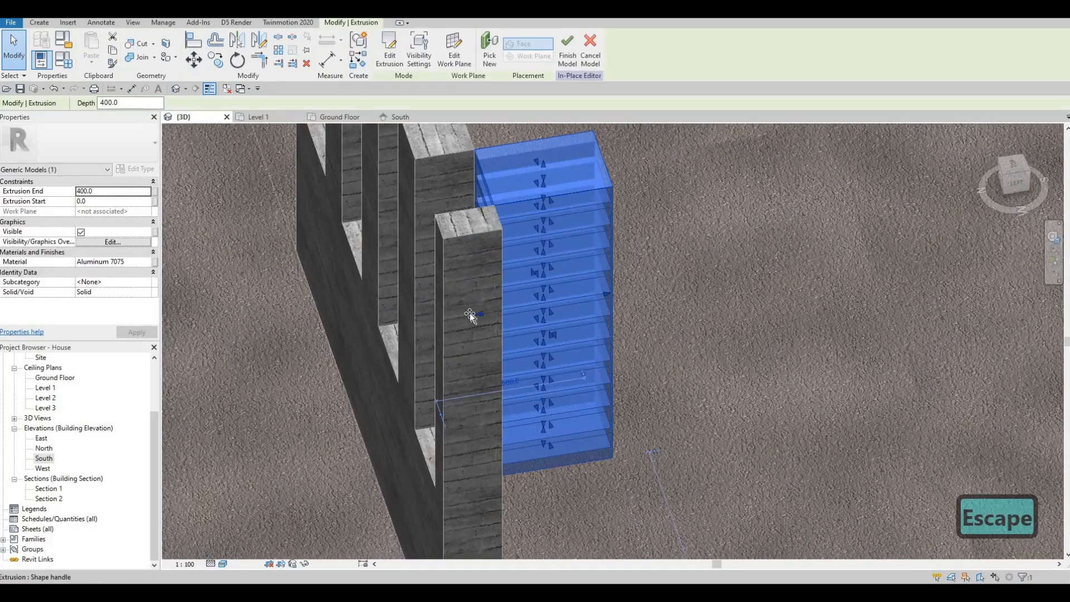
left_click_drag(469, 313, 582, 316)
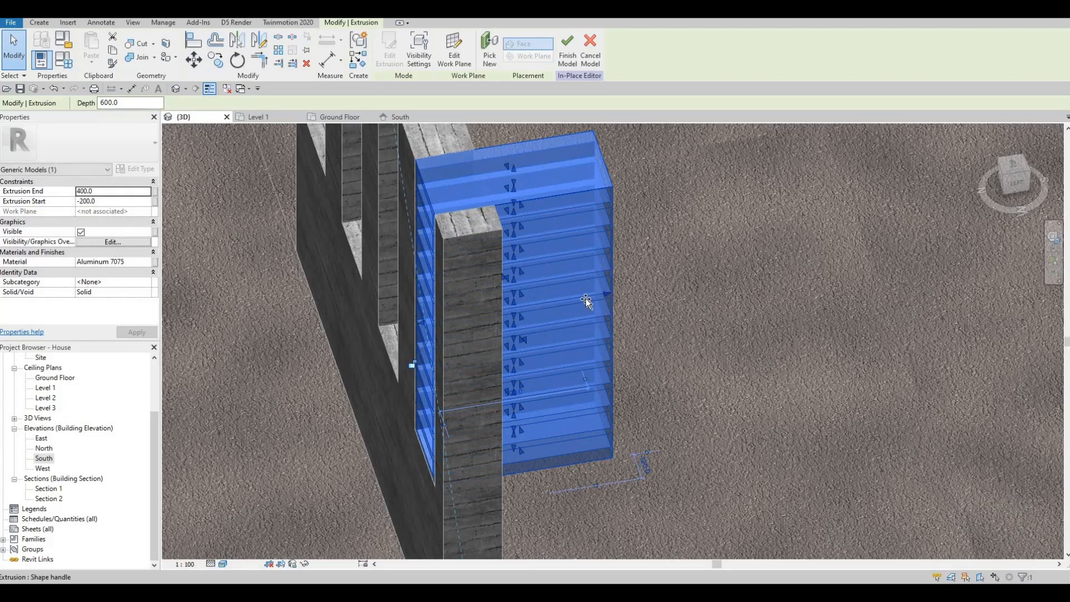
- Pull the projecting face of the frame back into the wall notch to an extrusion end of -80
left_click_drag(492, 322, 531, 333)
middle_click_drag(531, 332, 345, 326, "shift")
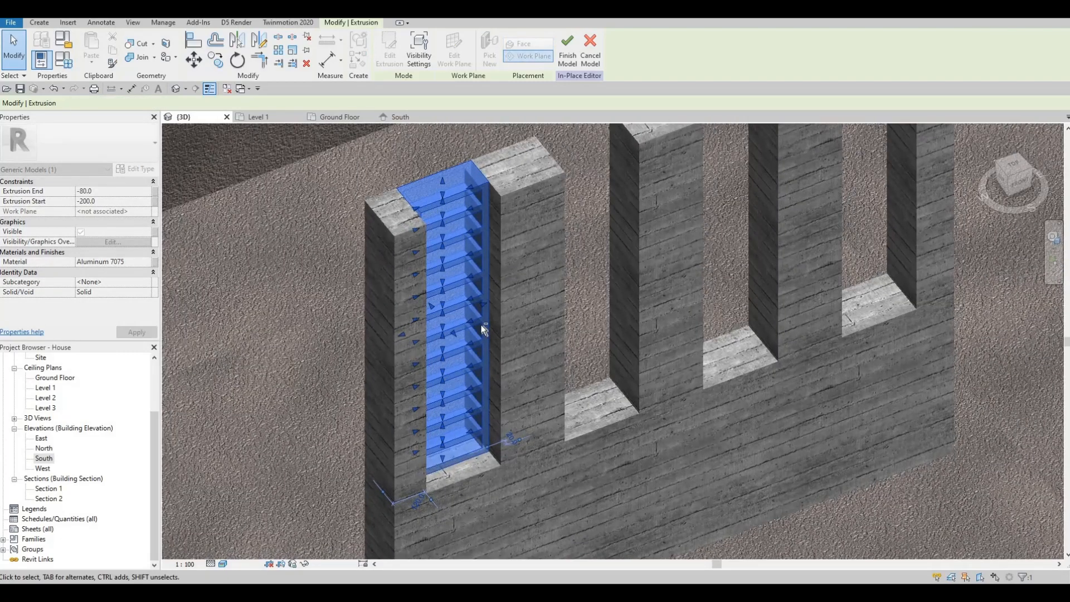
key("Escape")
middle_click_drag(402, 209, 275, 129, "shift")
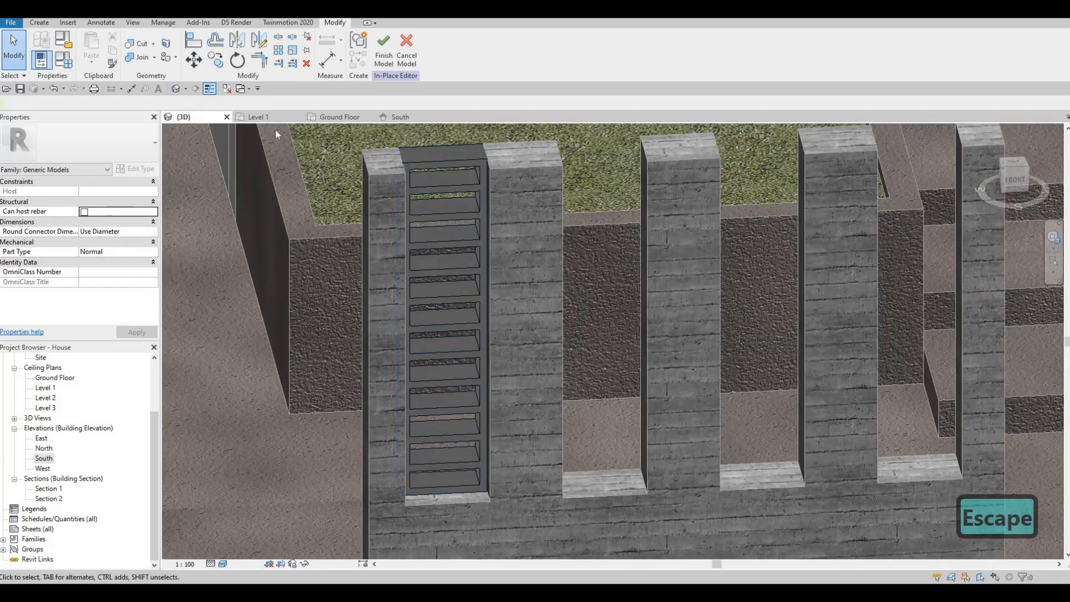
- In the South elevation, copy the frame extrusion from the first wall notch into each of the three other notches
left_click(400, 117)
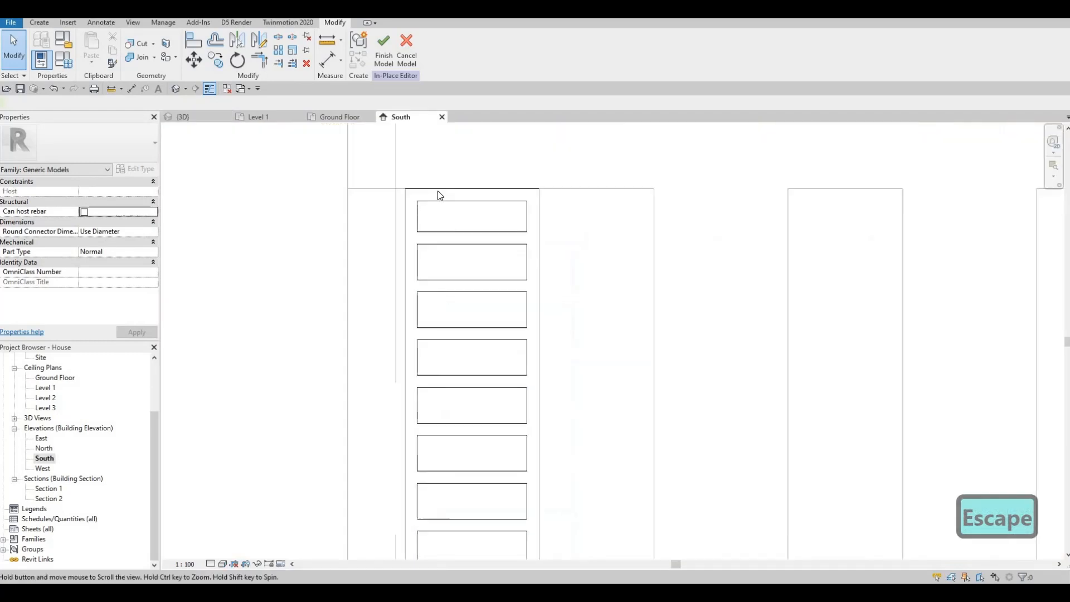
scroll(440, 195, "down", 3)
left_click(446, 217)
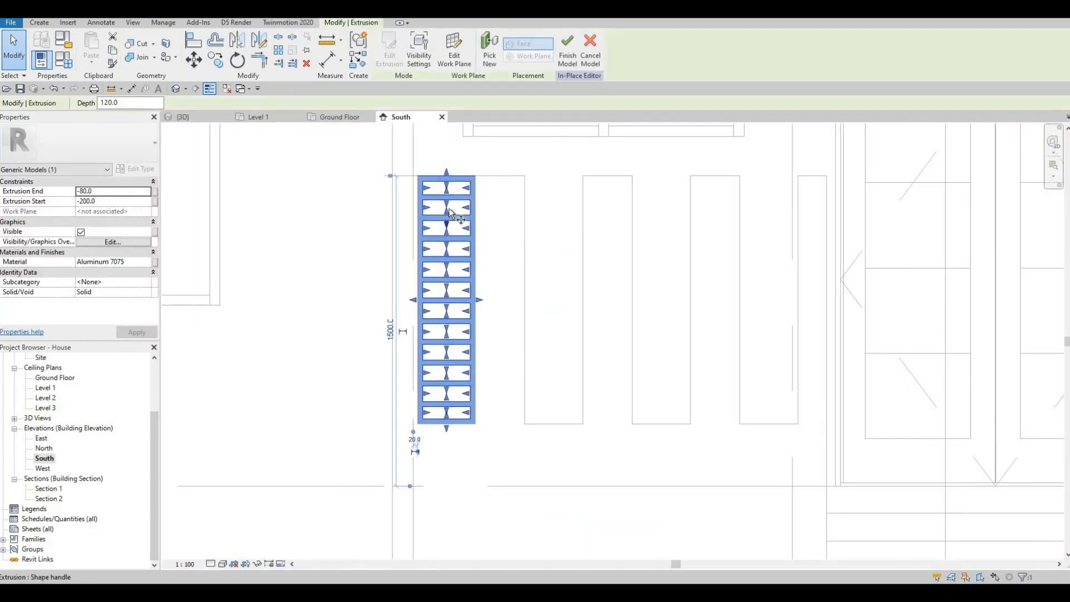
key("c")
key("o")
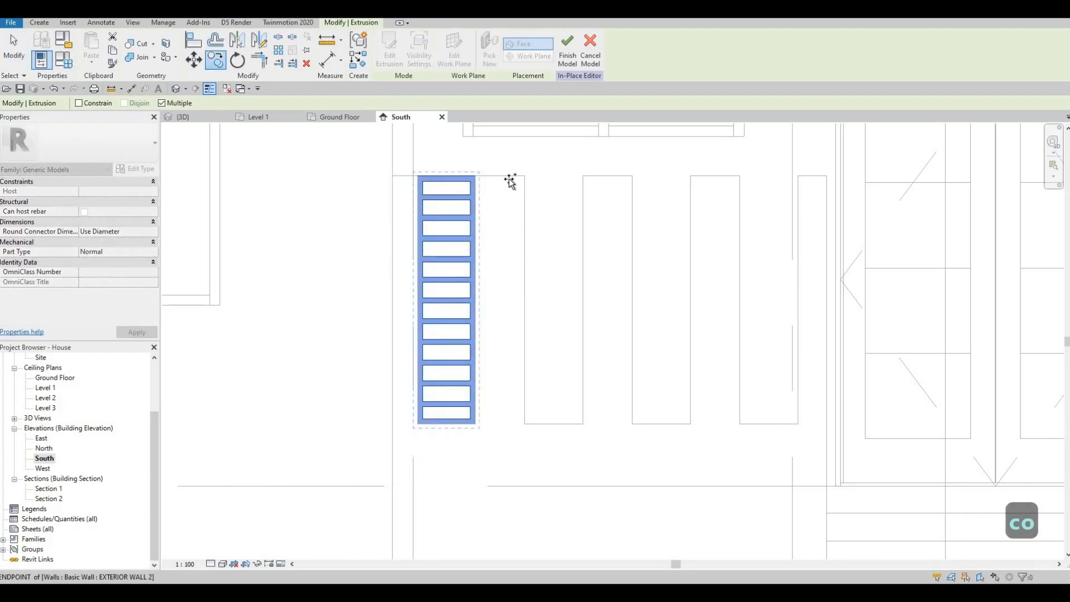
left_click(533, 177)
left_click(638, 176)
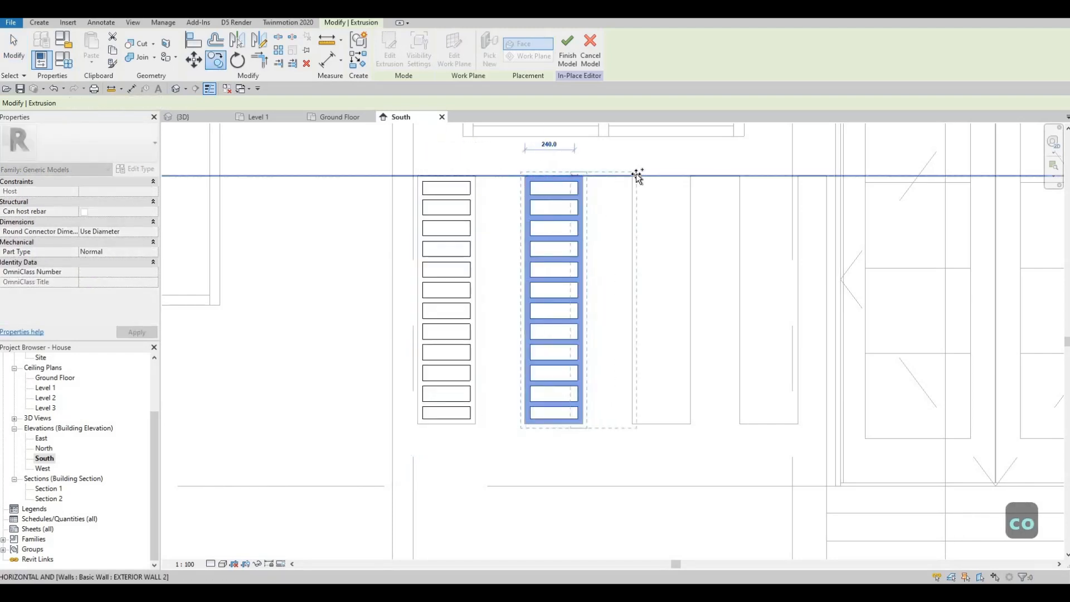
left_click(636, 176)
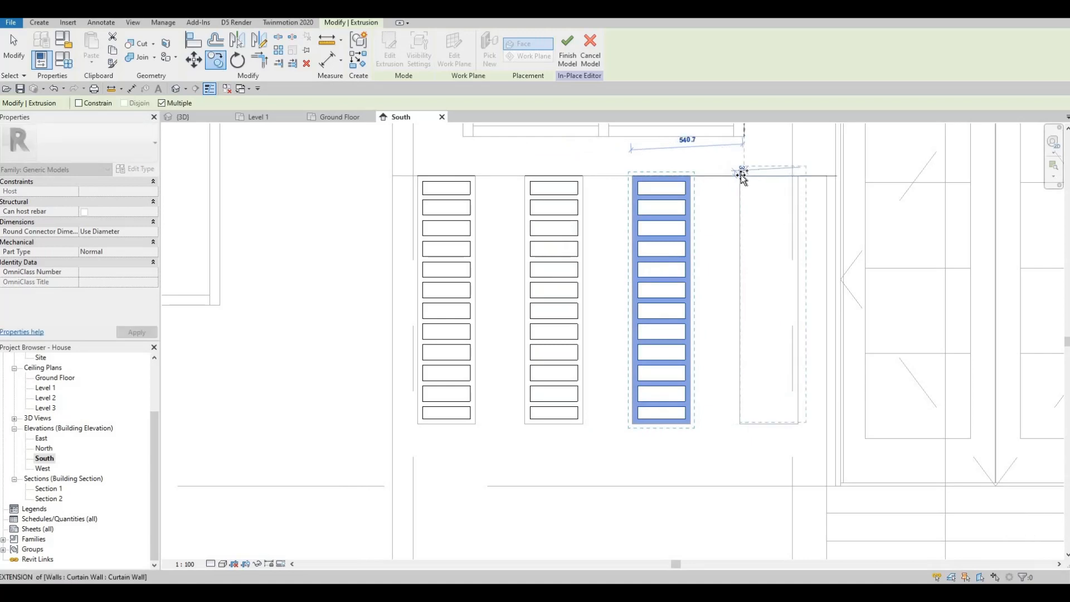
left_click(739, 175)
scroll(574, 298, "down", 5)
key("Escape")
key("Escape")
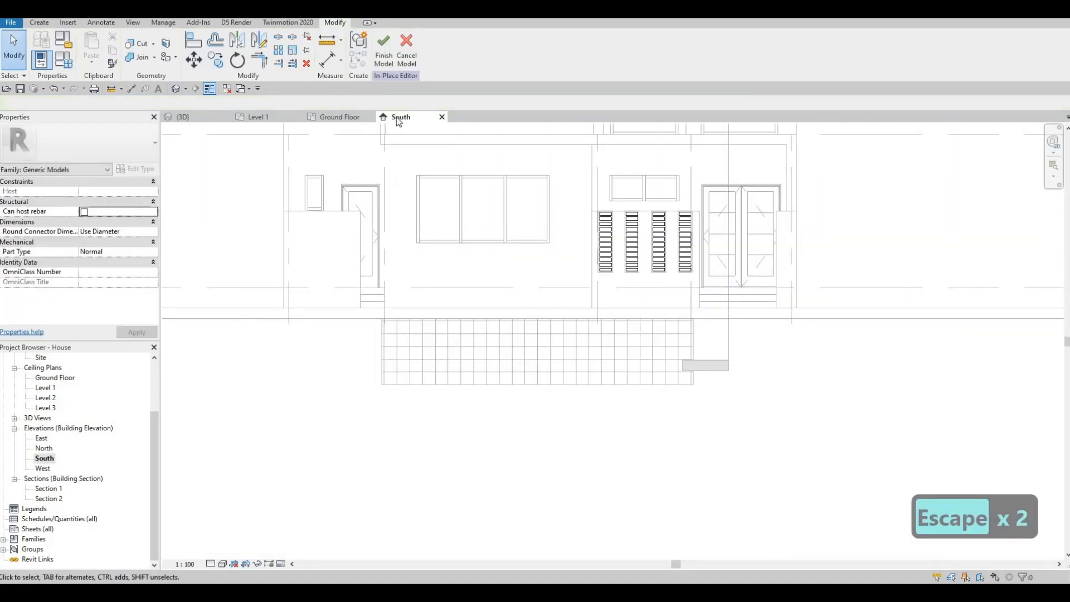
- Finish the in-place model and inspect the four frames in the front wall in the 3D view
left_click(383, 49)
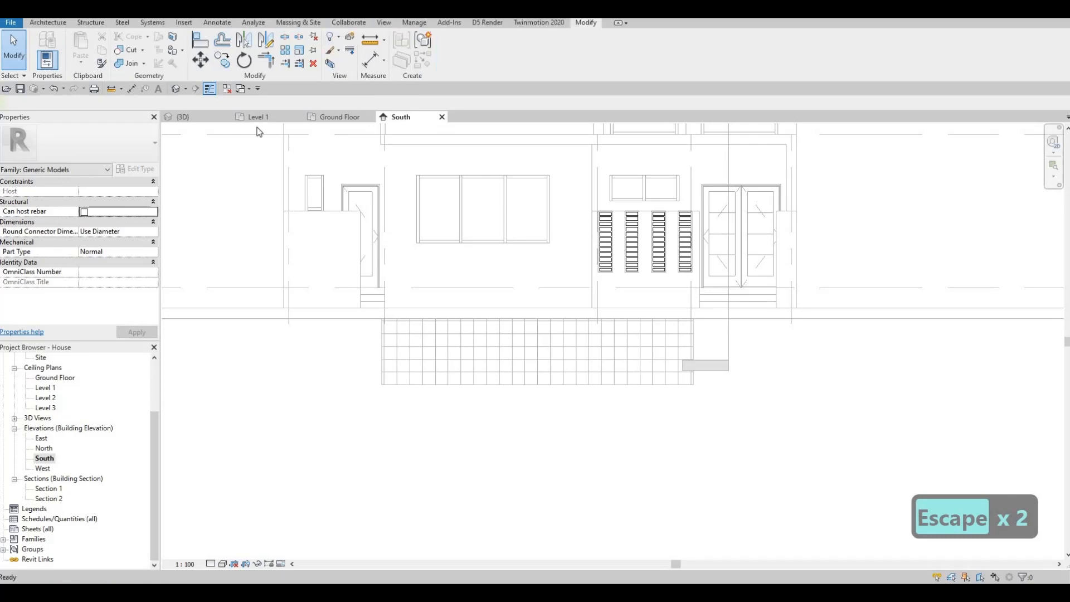
left_click(199, 117)
scroll(525, 298, "down", 10)
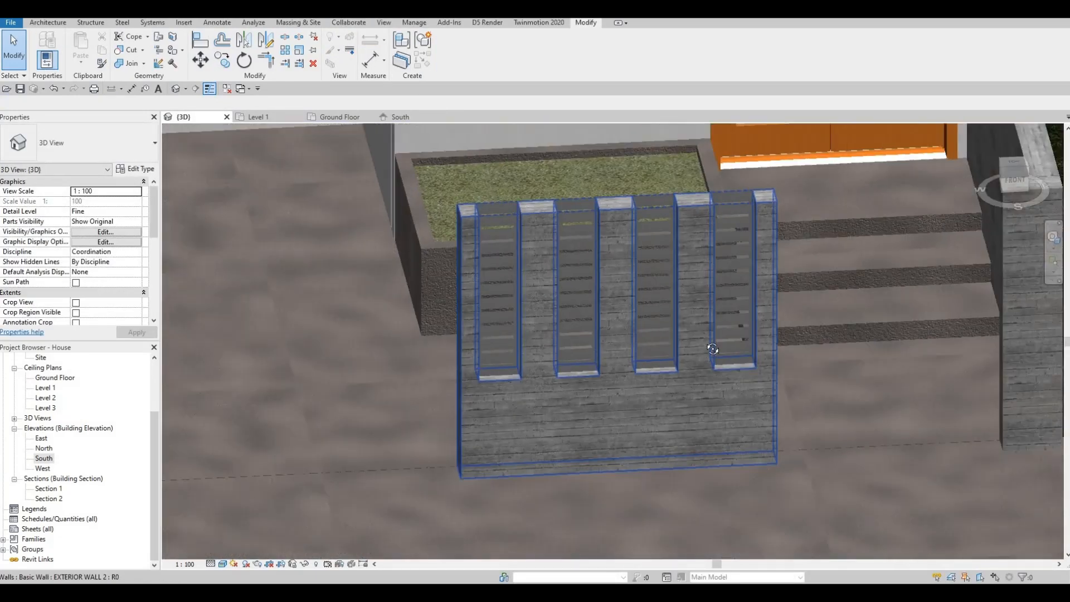
left_click_drag(0, 0, 0, 0)
middle_click_drag(278, 245, 669, 304, "shift")
key("Escape")
scroll(680, 304, "down", 2)
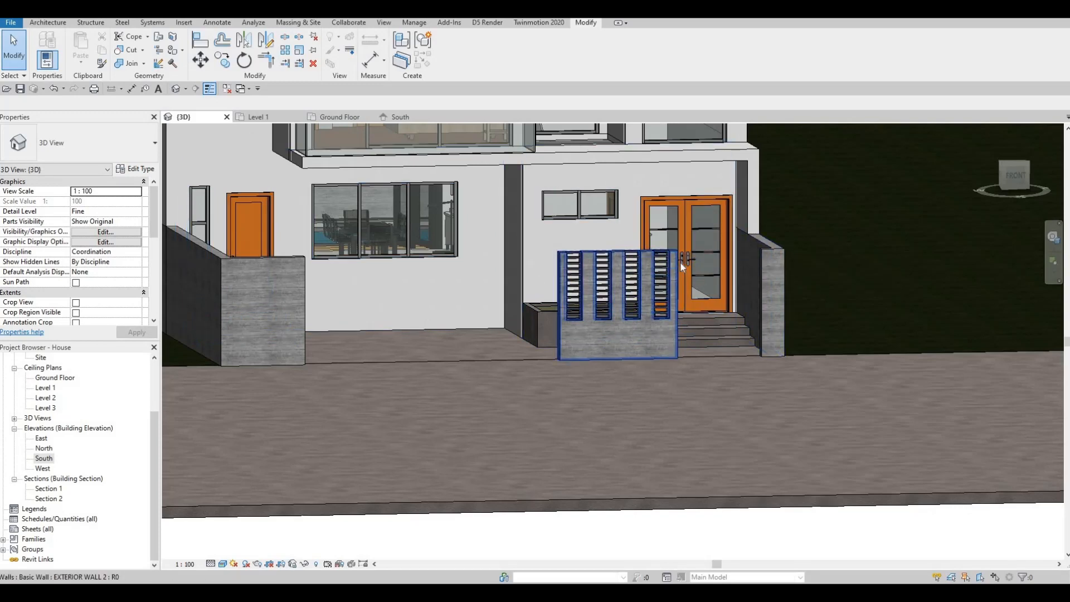
- In the South elevation, open the in-place model of the four notch frames for editing
key("F1")
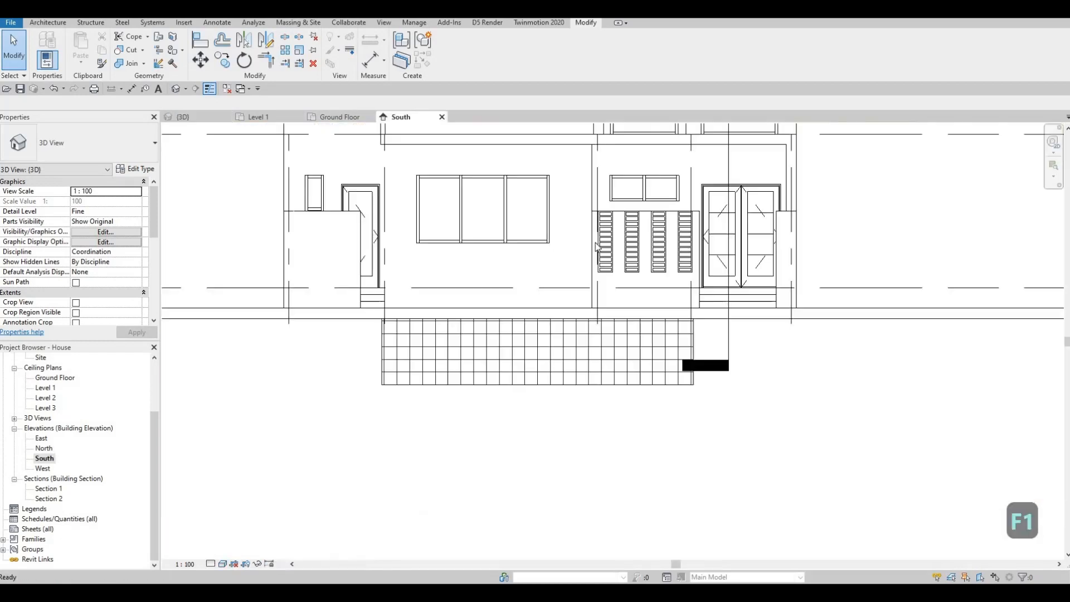
left_click(412, 117)
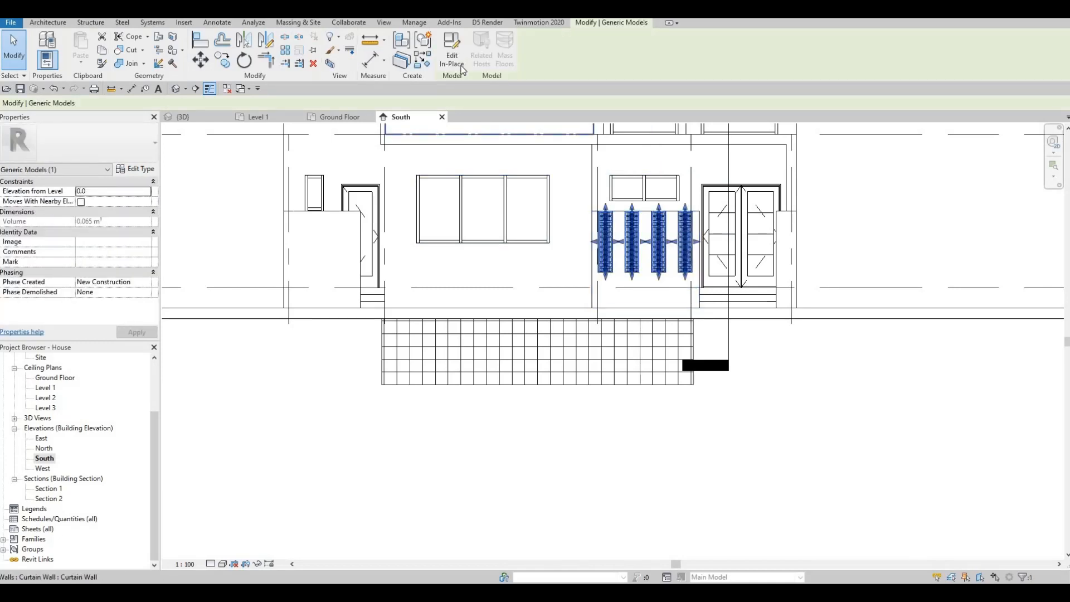
left_click(460, 60)
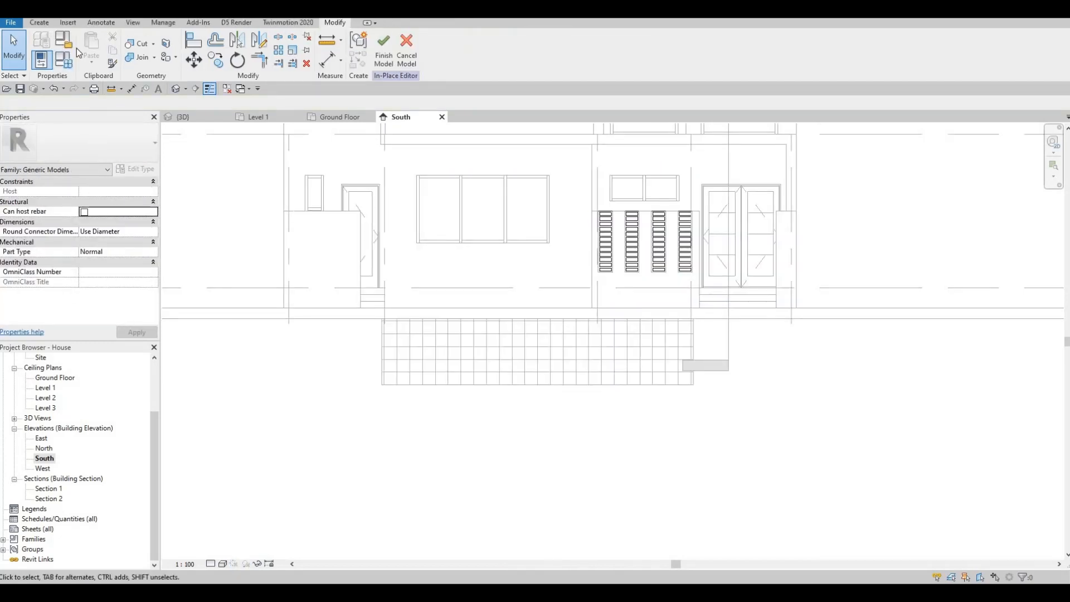
- Start an extrusion on the exterior wall's face and sketch a rectangle about 1900 mm high spanning the opening between the front walls
left_click(39, 22)
left_click(93, 53)
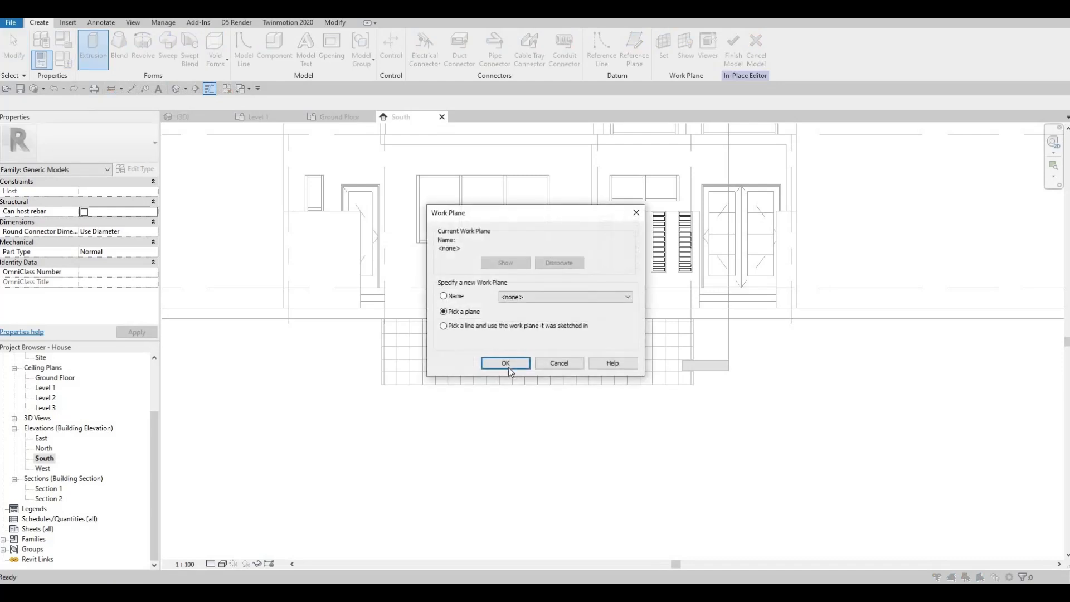
left_click(501, 363)
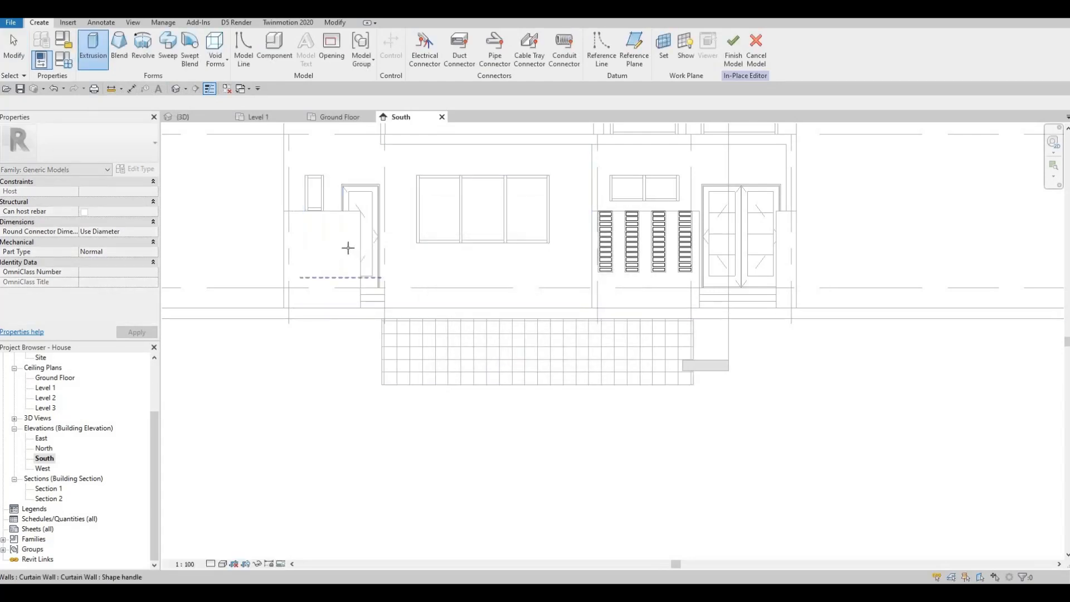
left_click(421, 145)
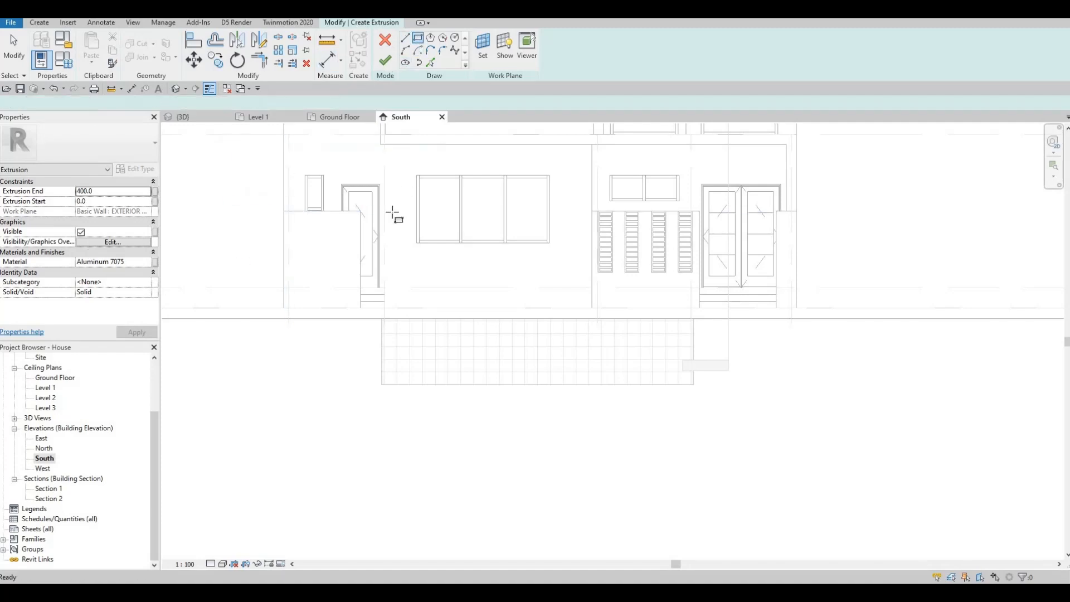
scroll(367, 214, "up", 2)
left_click(349, 211)
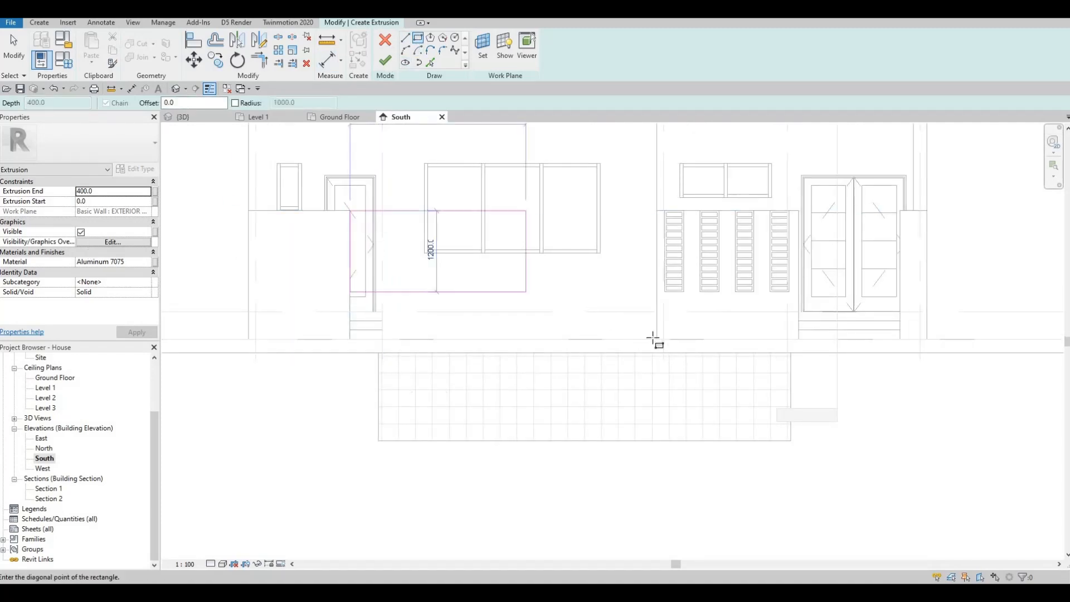
left_click(656, 339)
key("Escape")
key("Escape")
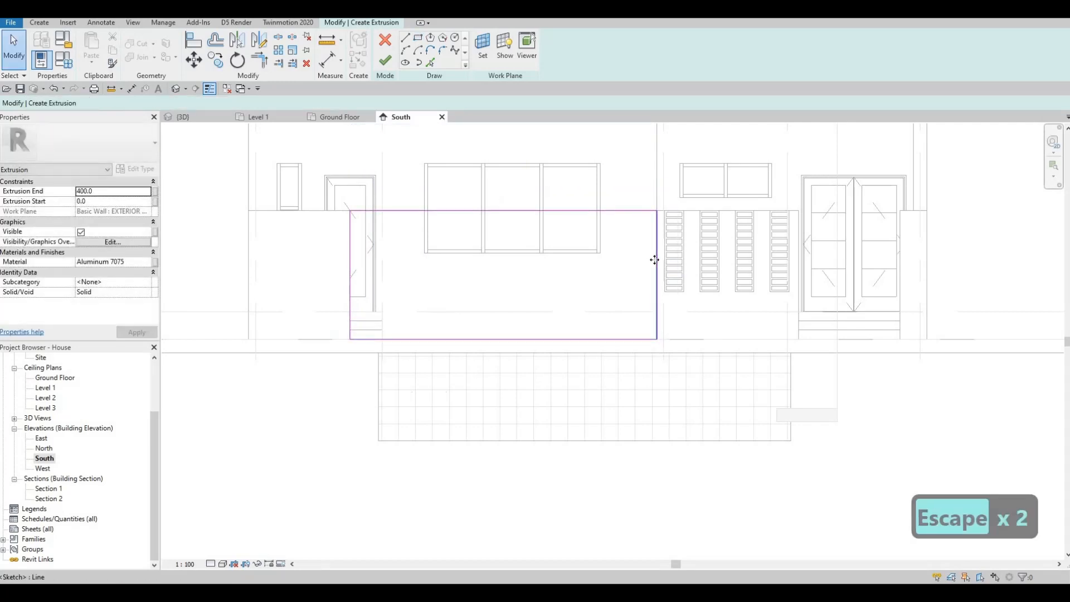
- Move the rectangle's right-hand edge inward and set its distance from the left-hand edge to 2315 mm
left_click(656, 259)
left_click_drag(480, 268, 496, 269)
left_click_drag(486, 268, 508, 265)
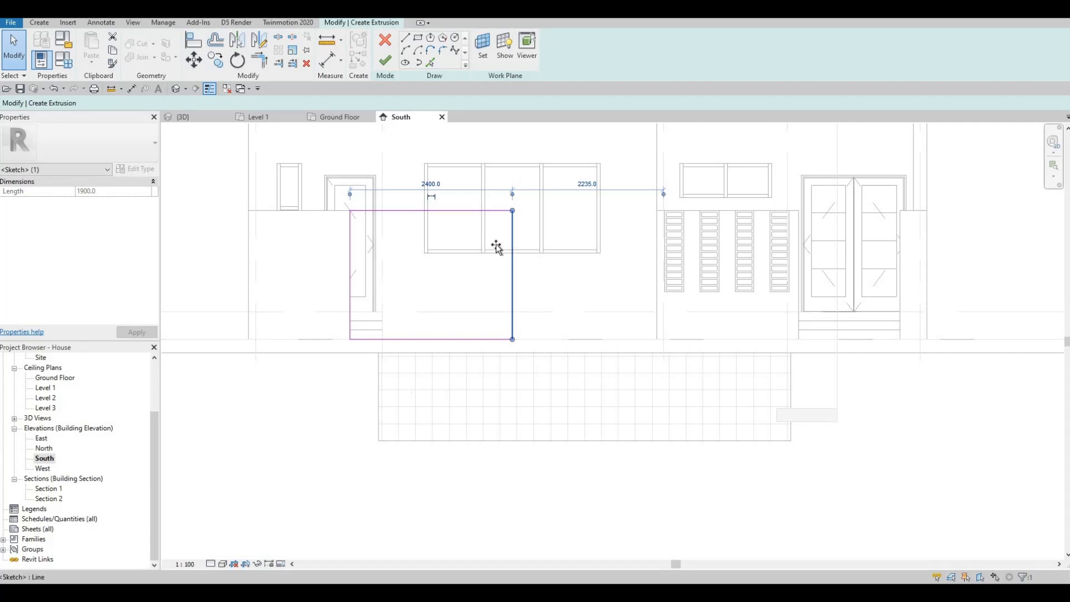
left_click_drag(496, 246, 503, 248)
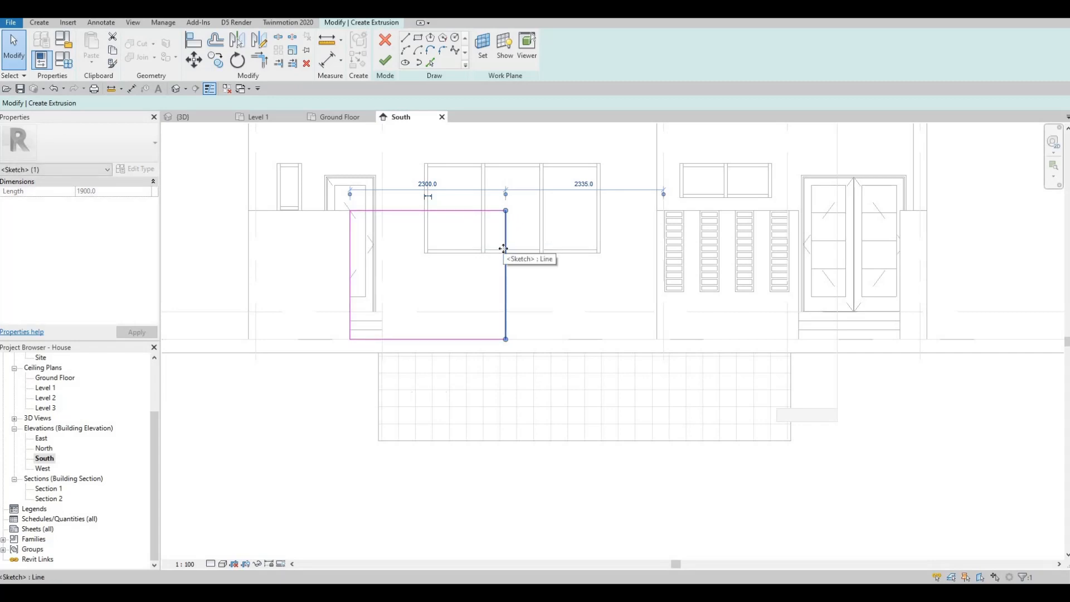
left_click(429, 186)
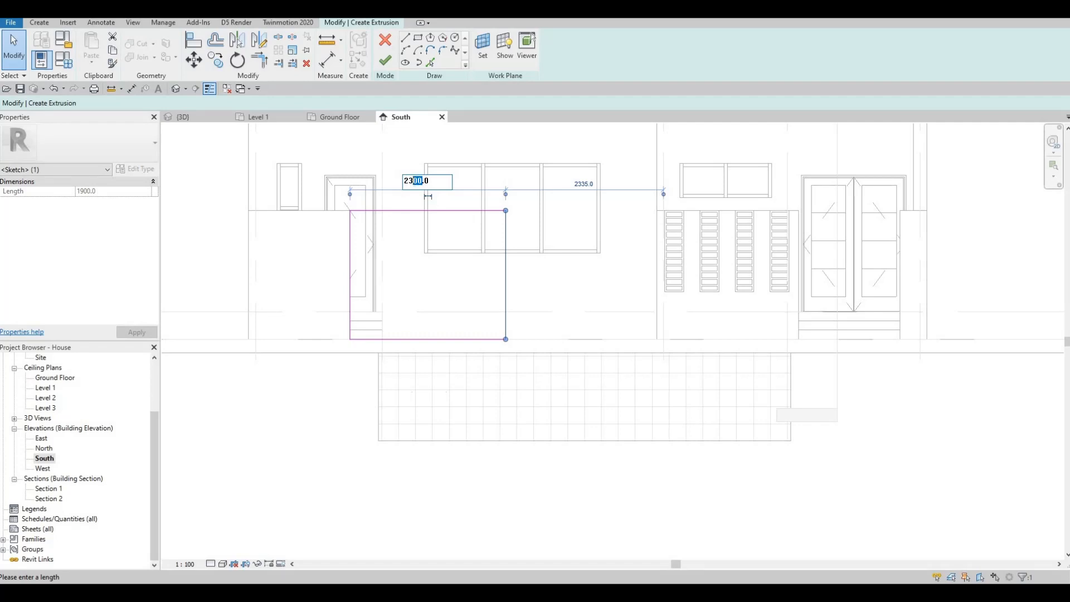
type("15")
key("Return")
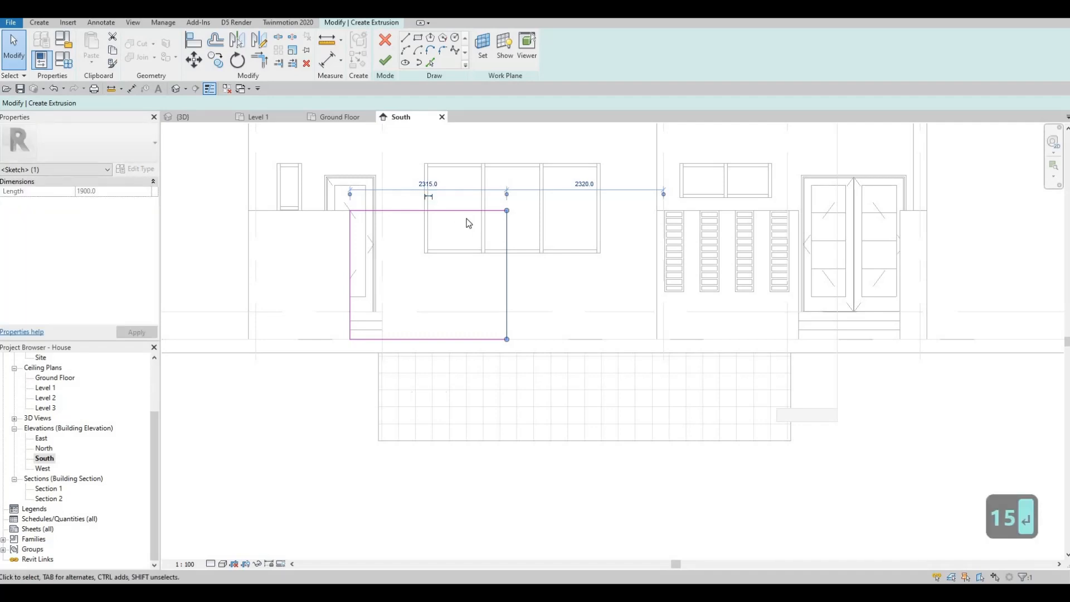
key("Escape")
key("Escape")
key("Escape")
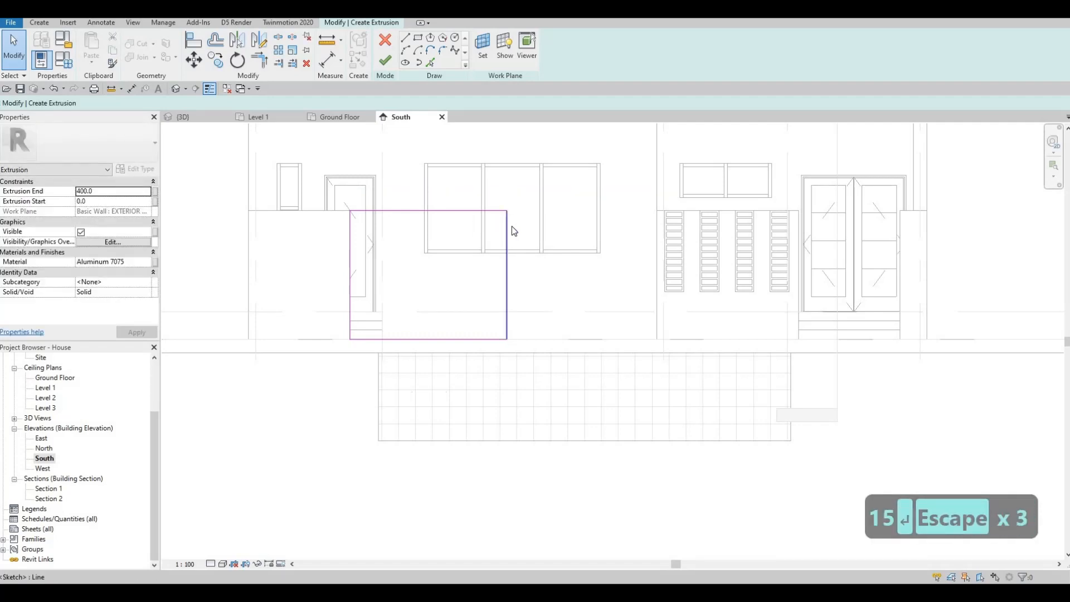
- Set the width of the sketched rectangle to 2300 mm
left_click(506, 218)
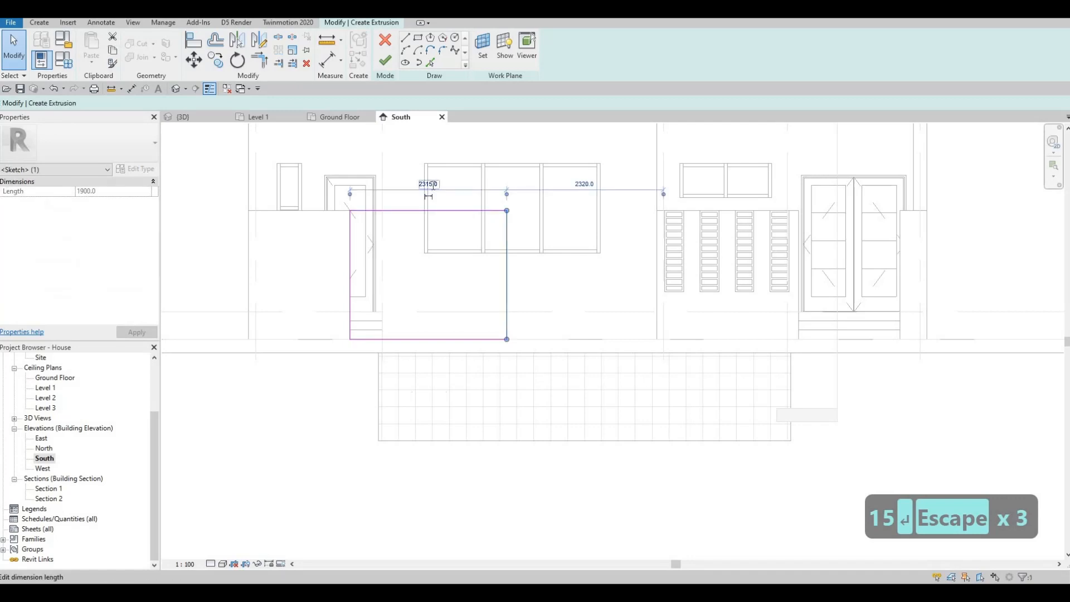
left_click(433, 185)
type("2300")
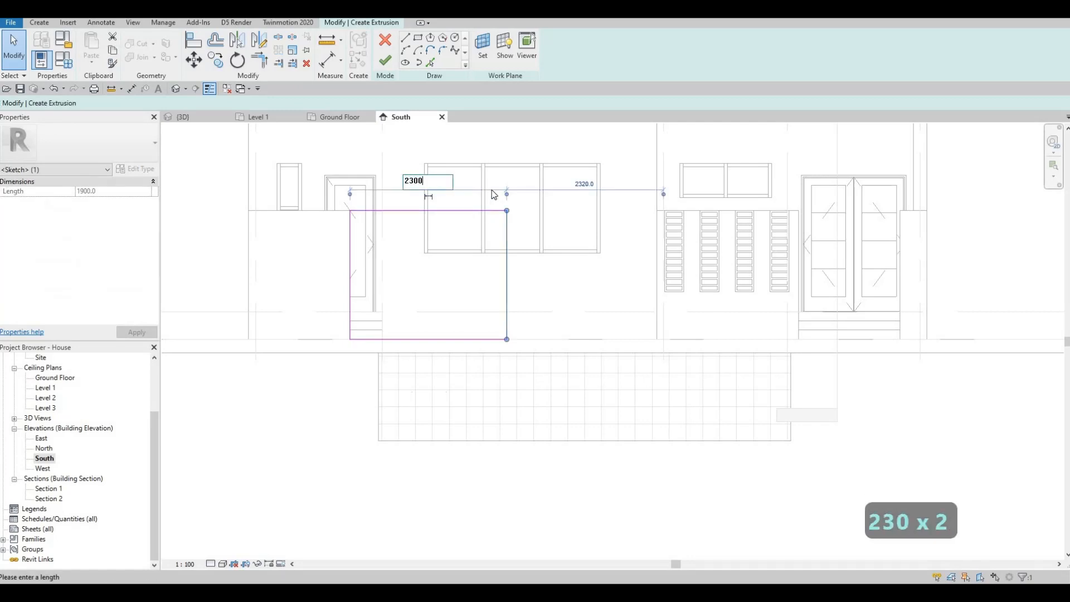
key("Return")
key("Escape")
key("Escape")
- Nudge the whole rectangle slightly to the right, away from the adjoining wall
key("Tab")
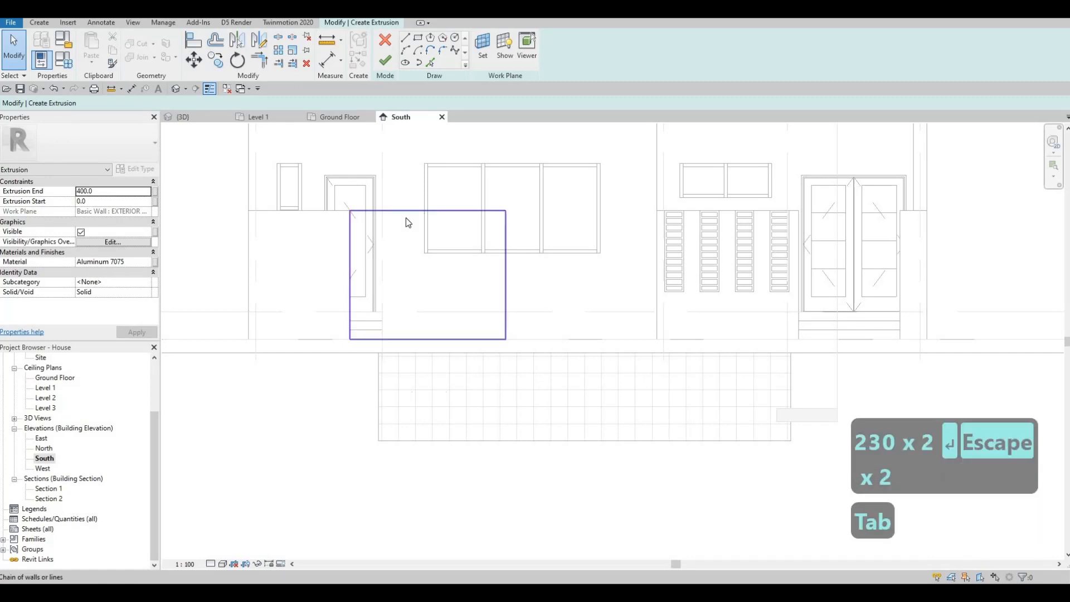
left_click(406, 222)
scroll(406, 222, "up", 2)
key("Right")
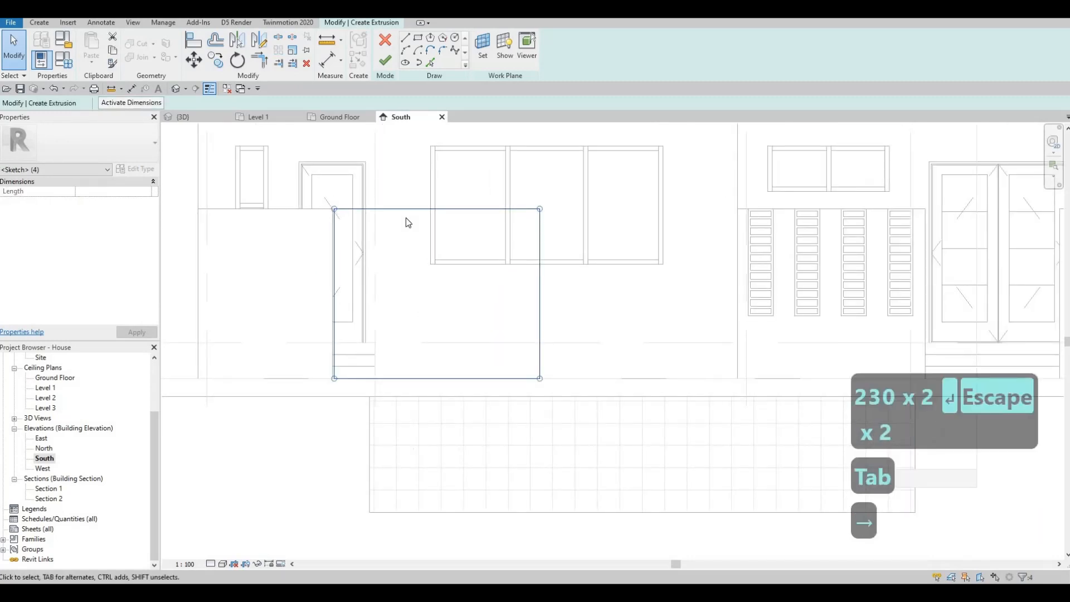
key("Escape")
key("Escape")
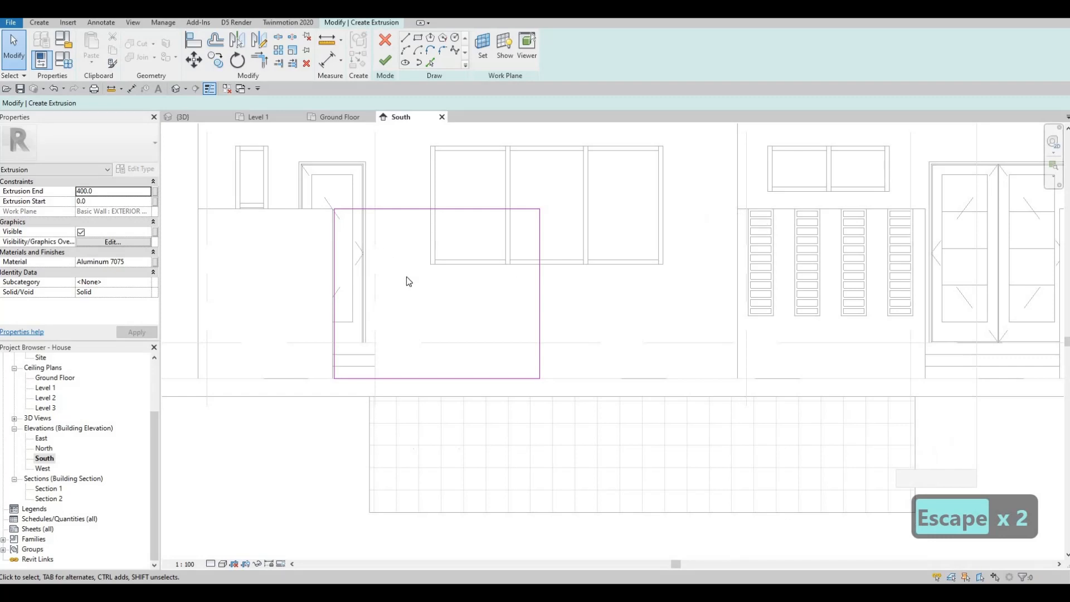
- Sketch a second rectangle inside the first with a 25 mm inward offset to form a frame profile
middle_click_drag(398, 289, 406, 282)
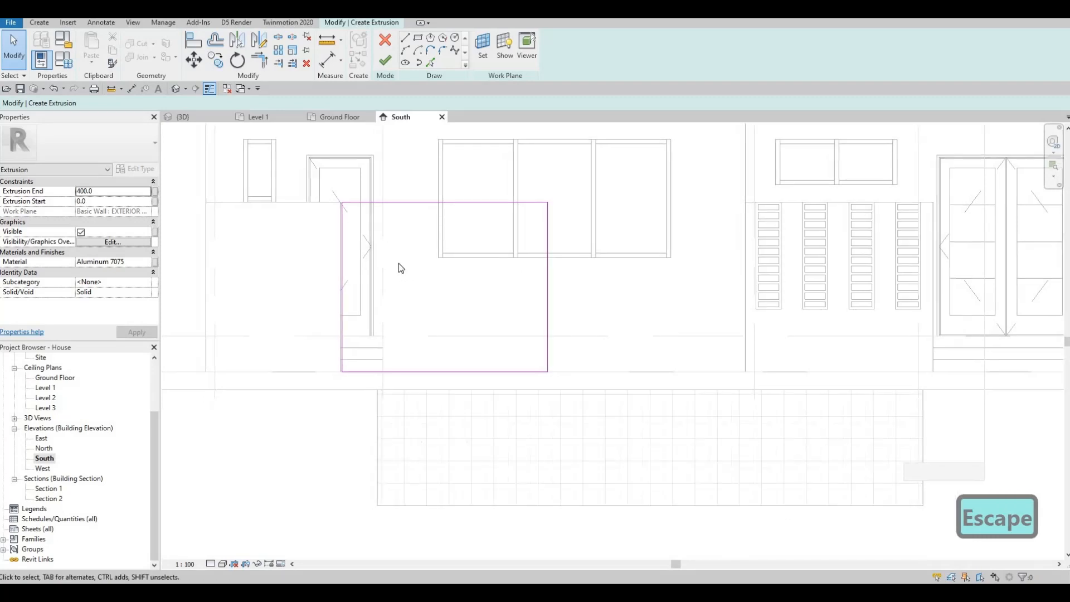
key("Escape")
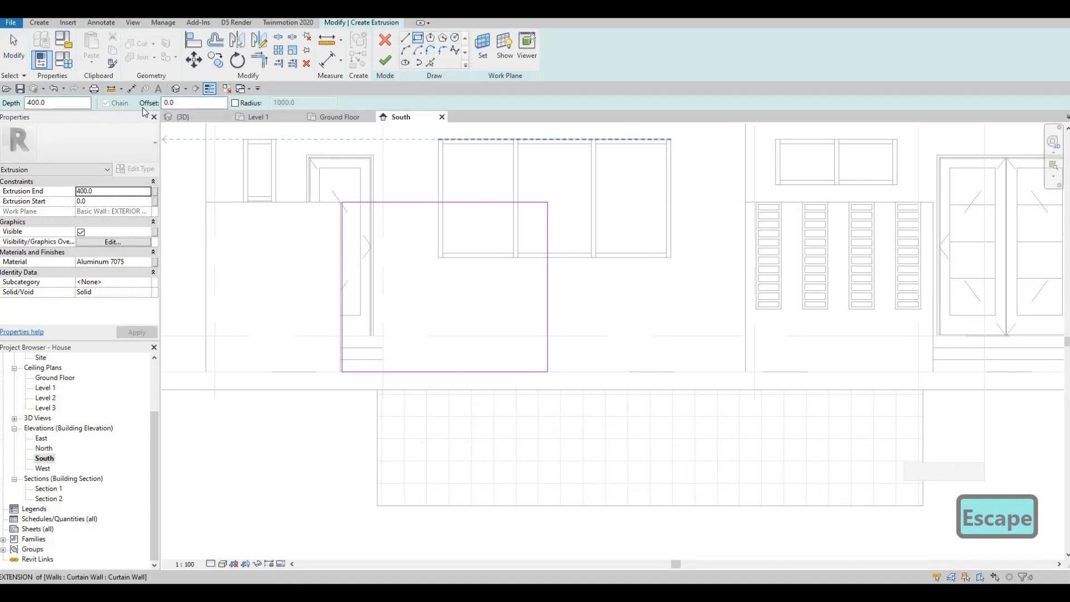
type("25")
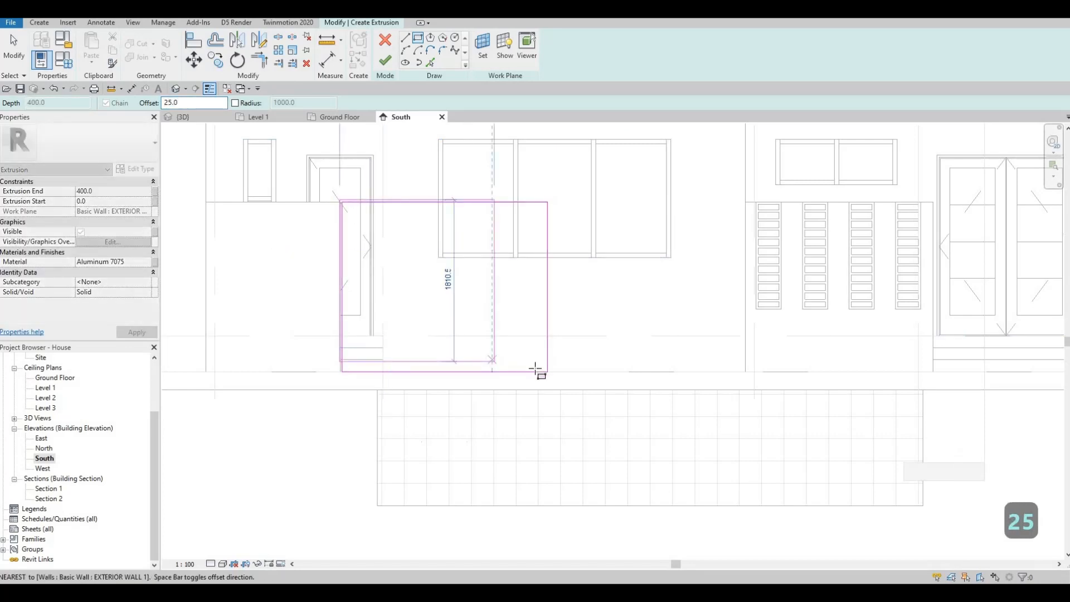
key("space")
scroll(553, 372, "up", 2)
left_click(554, 372)
key("Escape")
key("Escape")
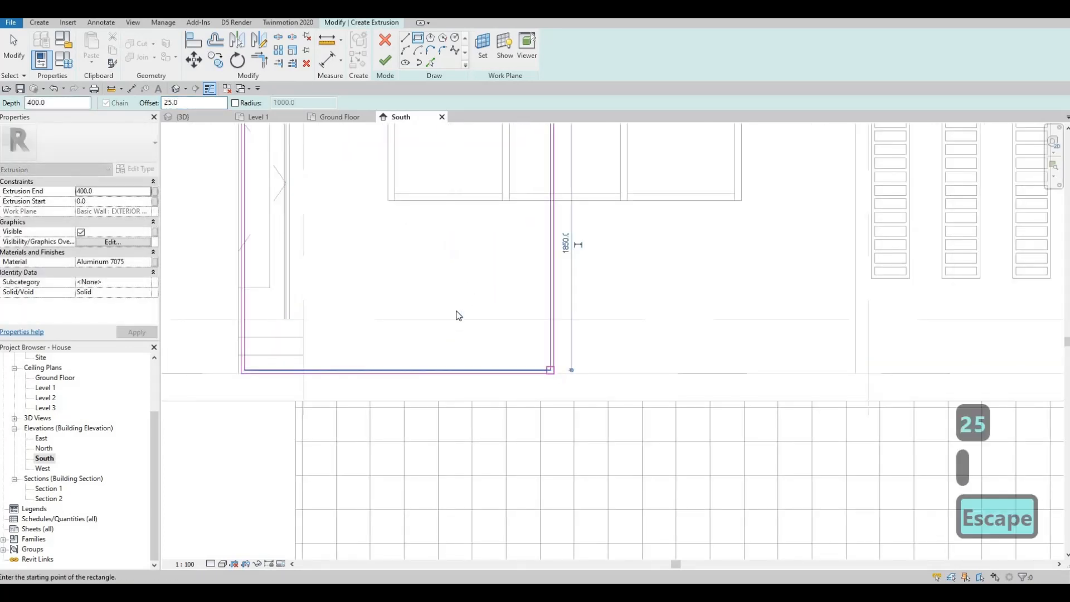
scroll(457, 313, "down", 1)
key("Escape")
key("Escape")
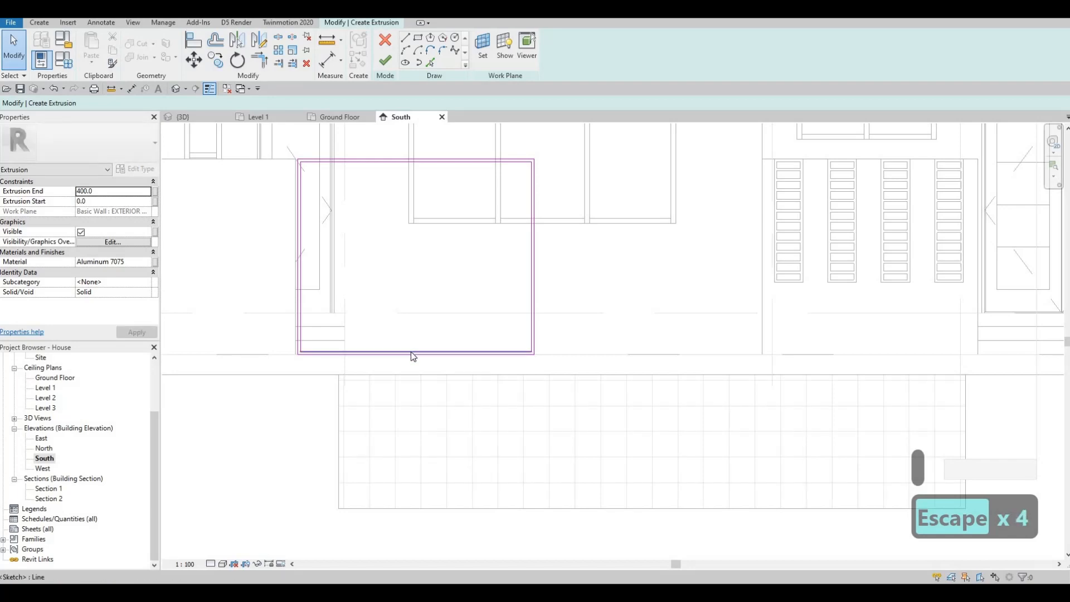
- Nudge the inner rectangle together with the outer rectangle's bottom line slightly upward off the ground
key("Tab")
key("Escape")
key("Escape")
left_click(409, 356)
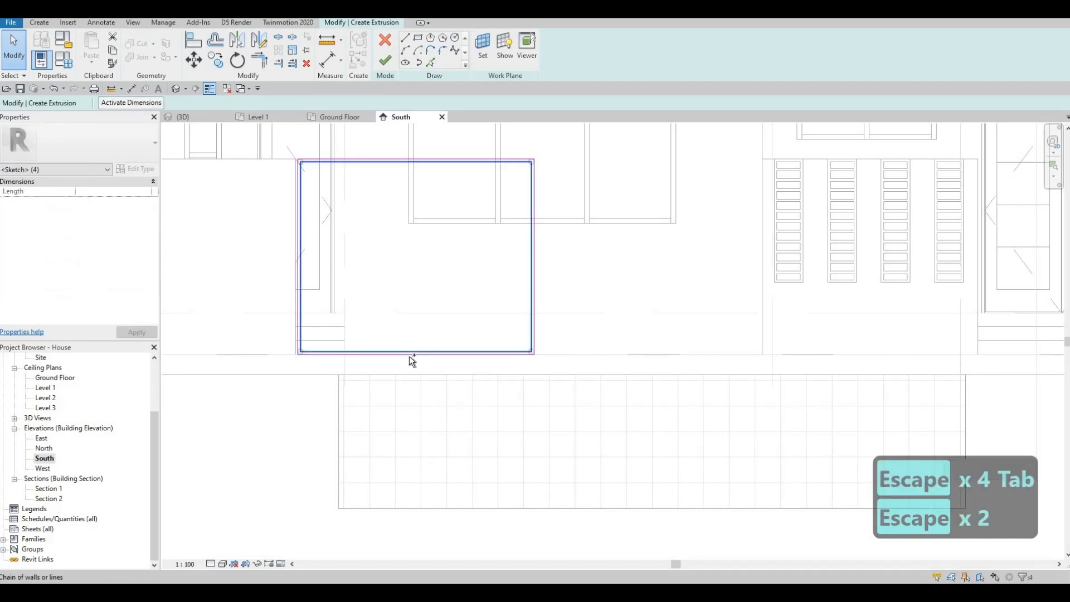
key("Up")
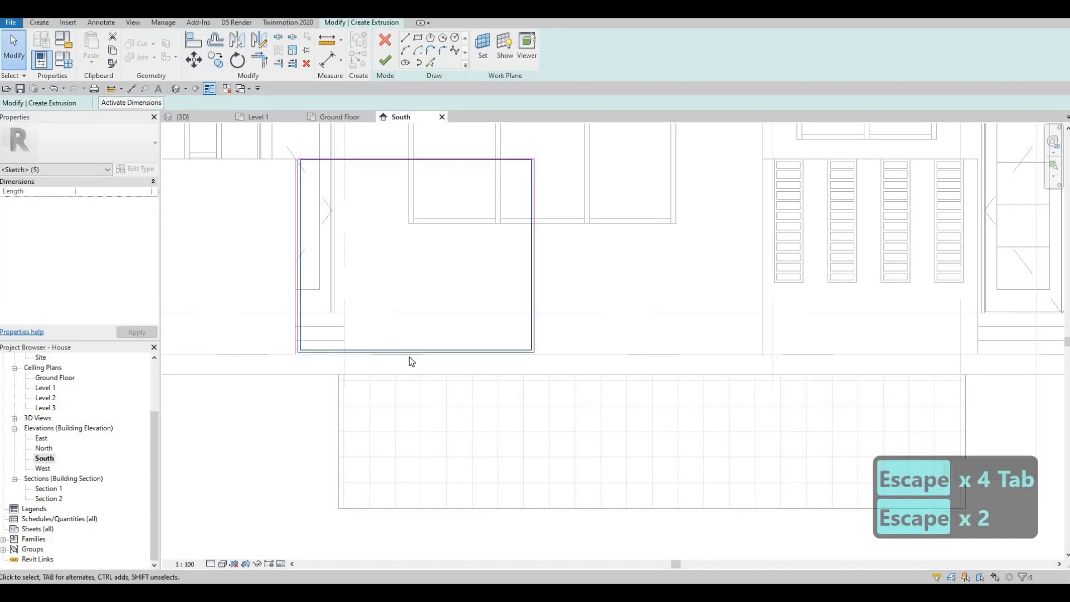
key("Escape")
key("Escape")
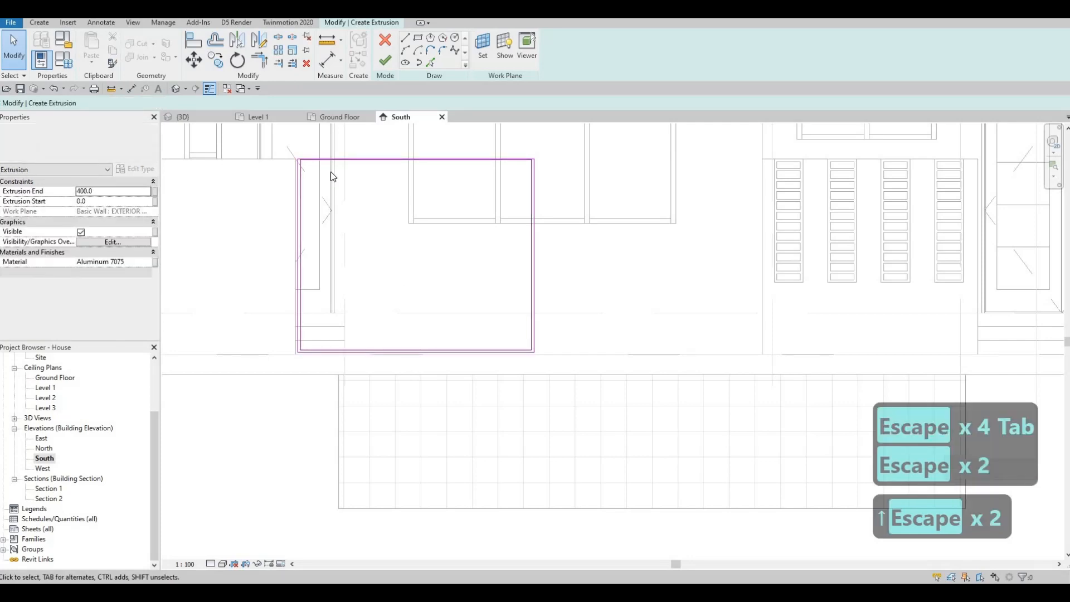
- Set the inner rectangle's top line 25 mm below the outer rectangle's top line
scroll(283, 165, "up", 3)
left_click(290, 149)
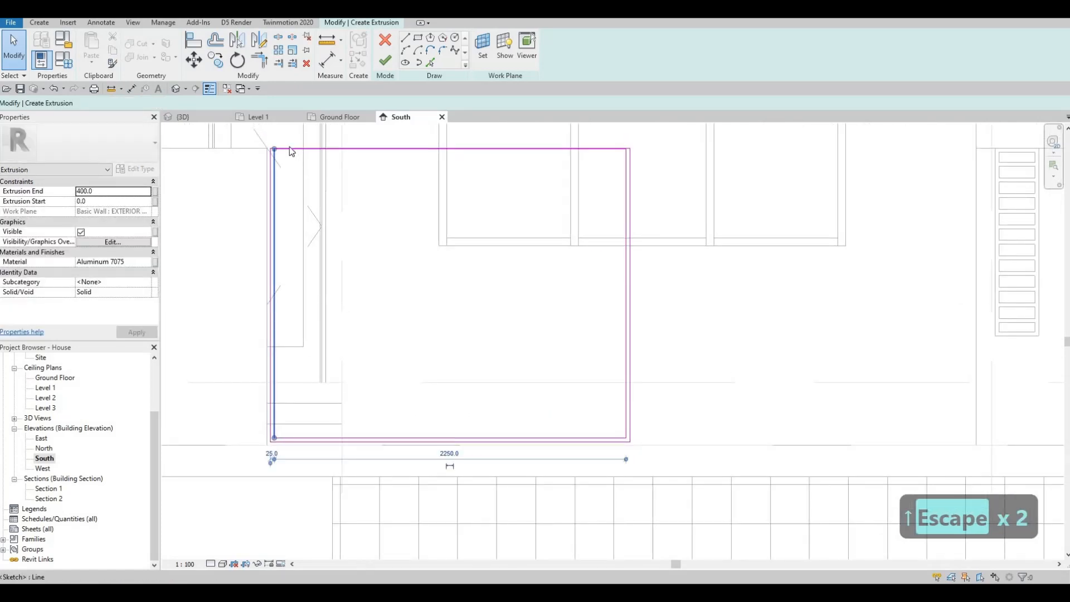
key("Escape")
scroll(273, 159, "up", 3)
scroll(273, 158, "up", 2)
left_click(266, 157)
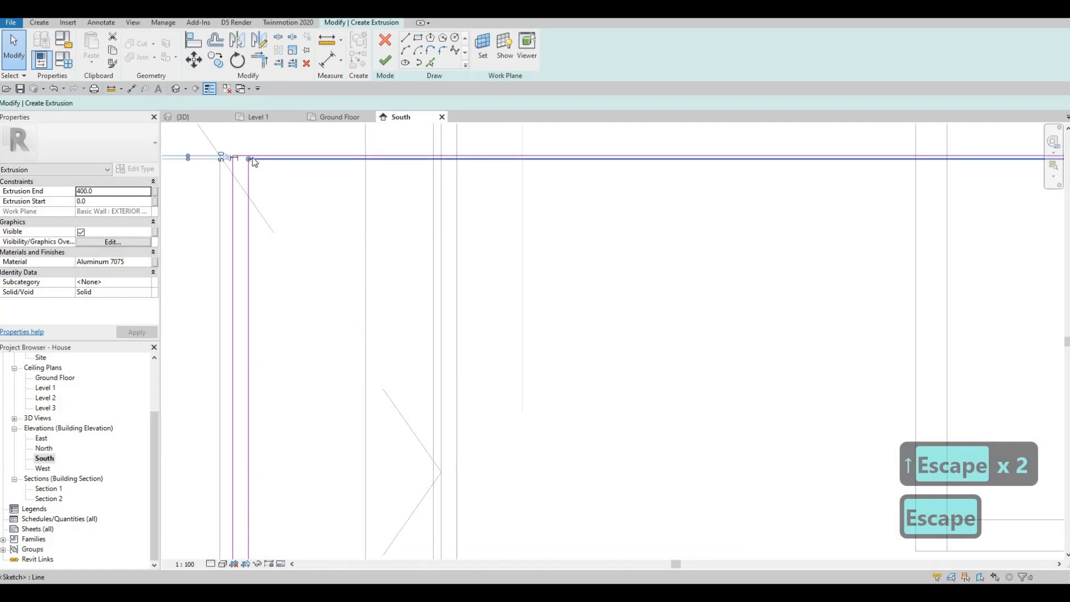
scroll(289, 161, "down", 2)
left_click(248, 157)
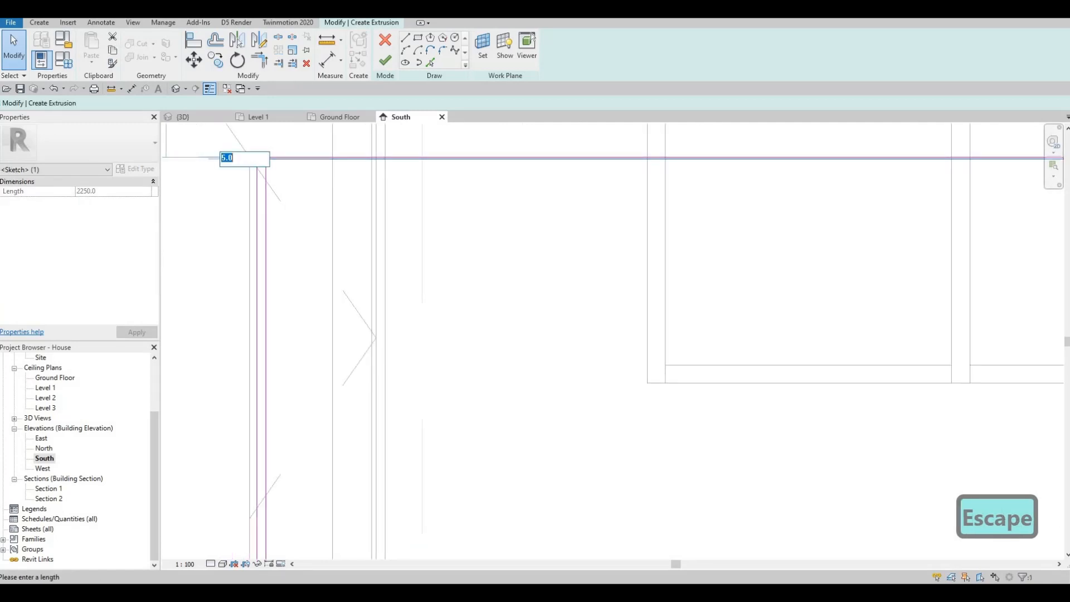
type("25")
key("Return")
key("Escape")
scroll(339, 334, "down", 4)
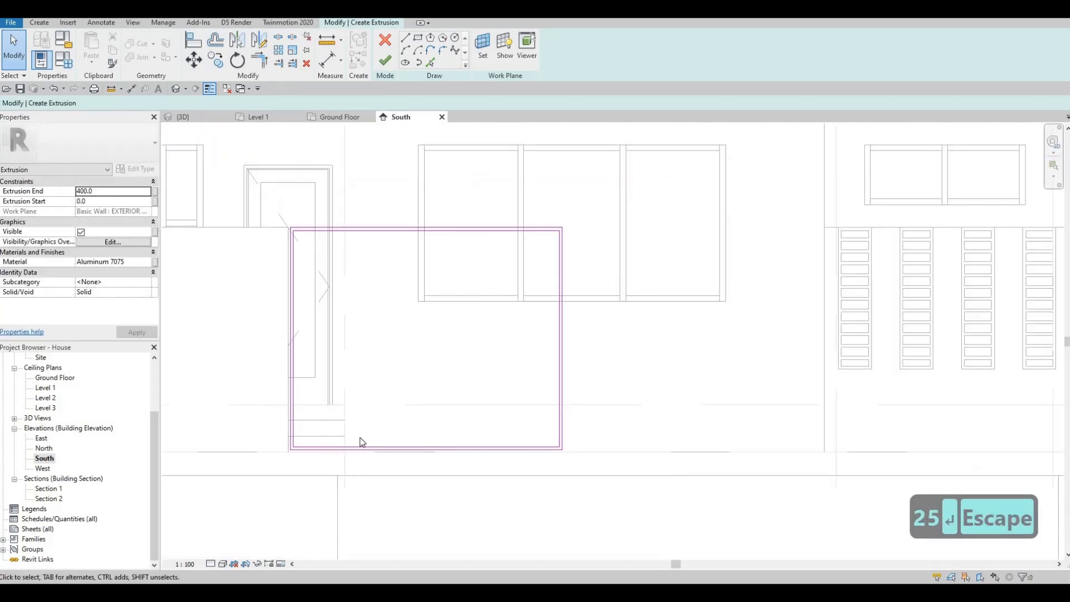
- Finish the rectangular frame's sketch and show the resulting extrusion in the 3D view
middle_click_drag(519, 246, 516, 251)
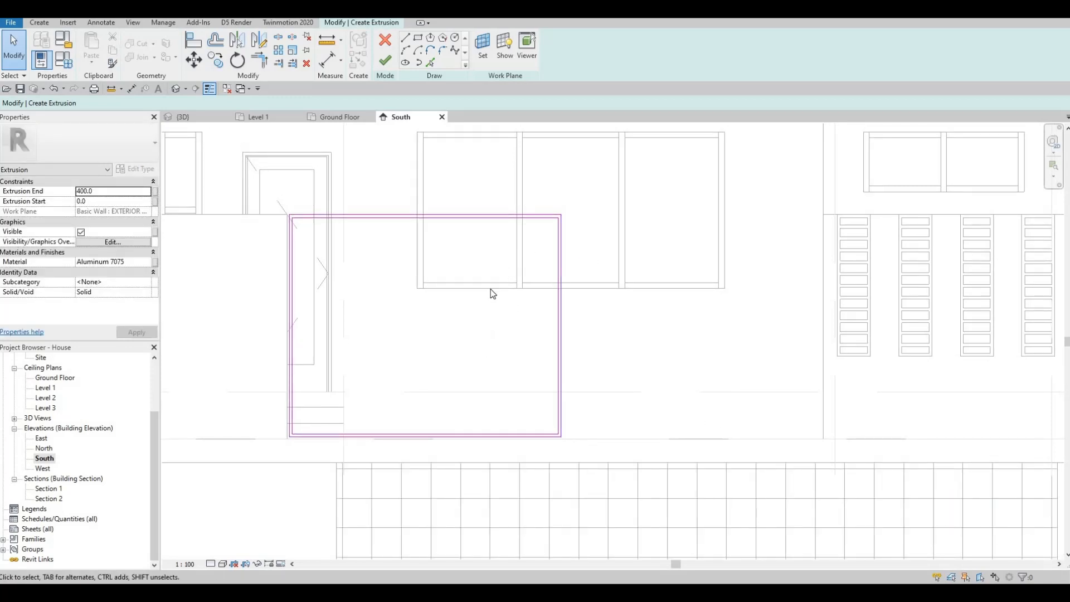
left_click(421, 45)
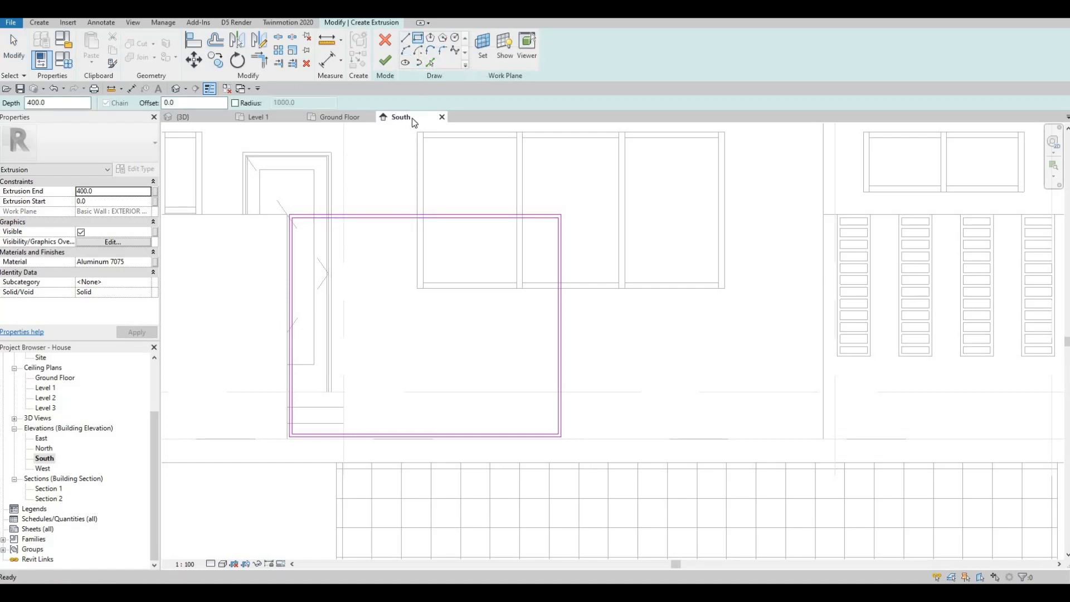
left_click(384, 60)
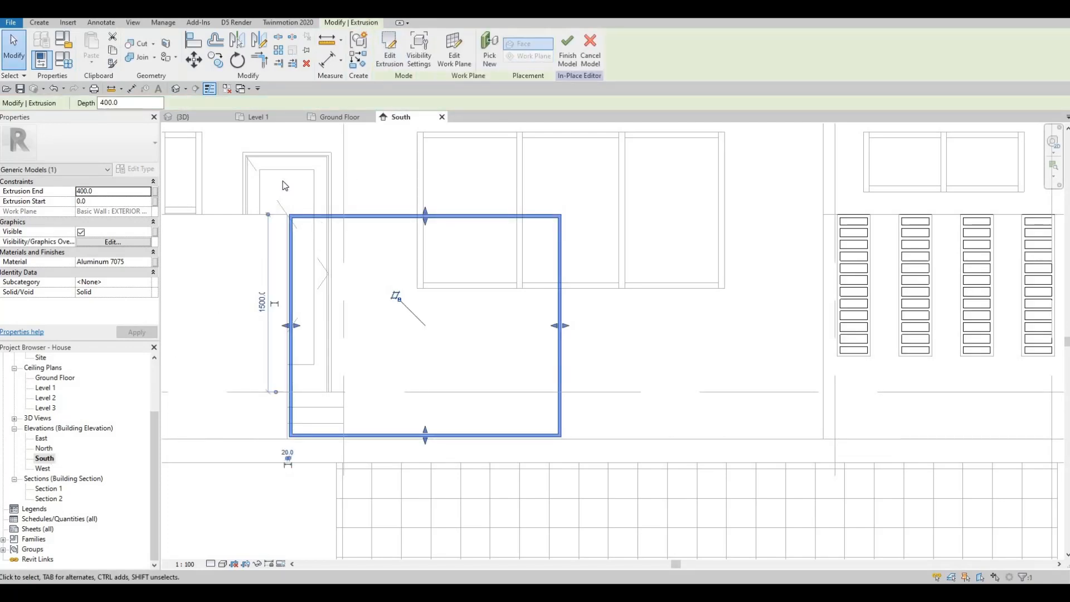
left_click(197, 118)
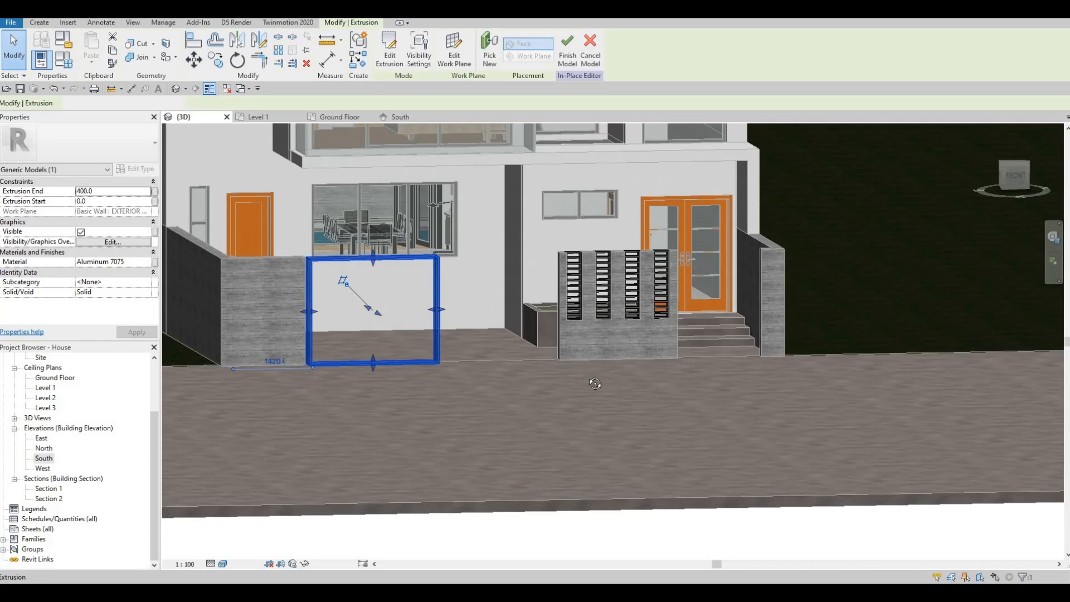
- Stretch the frame extrusion back beside the wall to an extrusion start of -200 and an extrusion end of 0
middle_click_drag(594, 384, 526, 343, "shift")
scroll(526, 343, "up", 2)
left_click_drag(526, 343, 554, 345)
middle_click_drag(565, 410, 490, 393, "shift")
left_click_drag(570, 352, 532, 344)
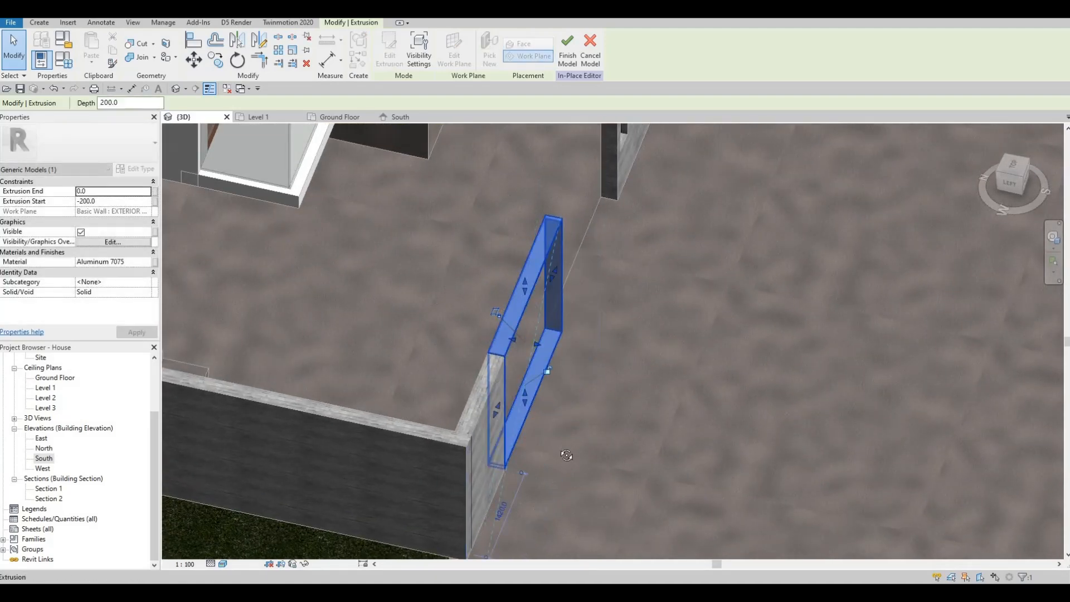
- Stretch the gate frame extrusion to an extrusion end of -100, keeping the frame beside the wall
middle_click_drag(596, 340, 533, 390)
mouse_move(533, 390)
left_mouse_down()
mouse_move(524, 386)
mouse_move(536, 393)
left_mouse_up()
middle_click_drag(536, 392, 567, 391, "shift")
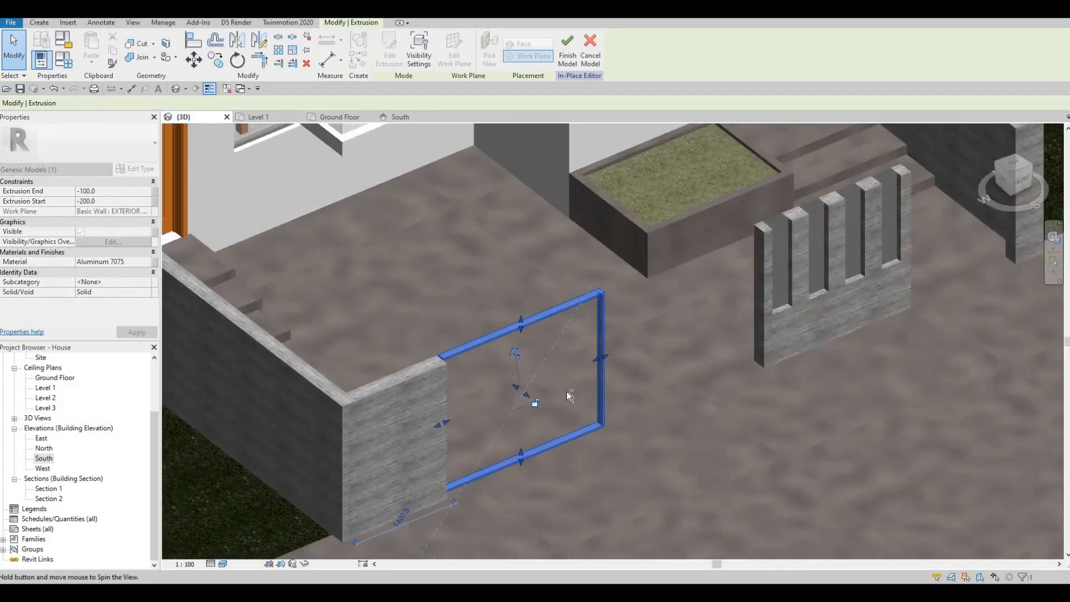
key("Escape")
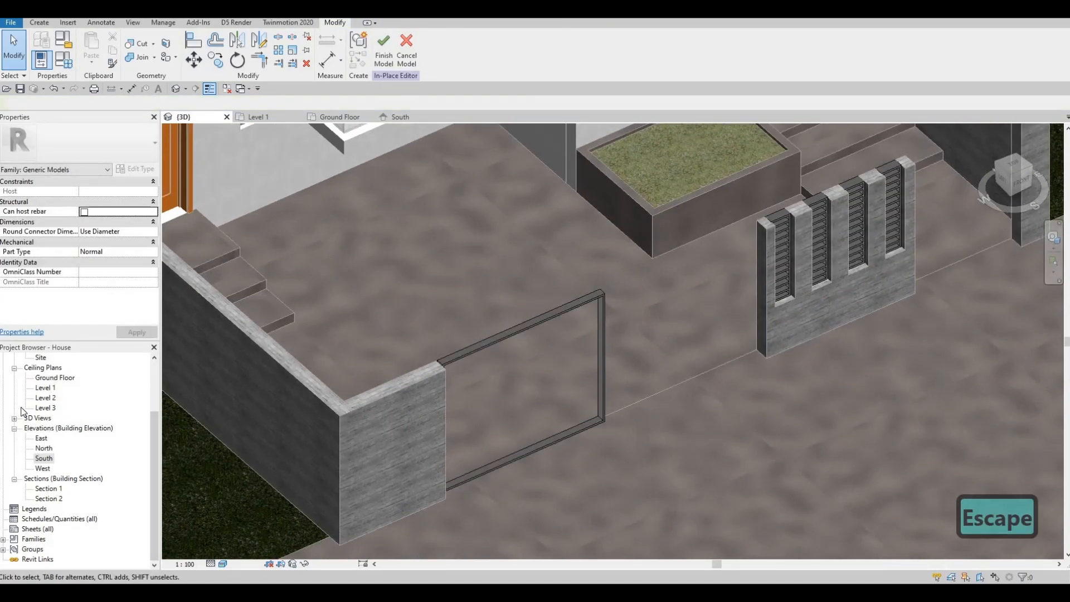
- Start a new extrusion in the Ground Floor plan with the inner face of the gate frame's bottom bar picked as work plane
scroll(22, 411, "up", 2)
scroll(53, 401, "up", 2)
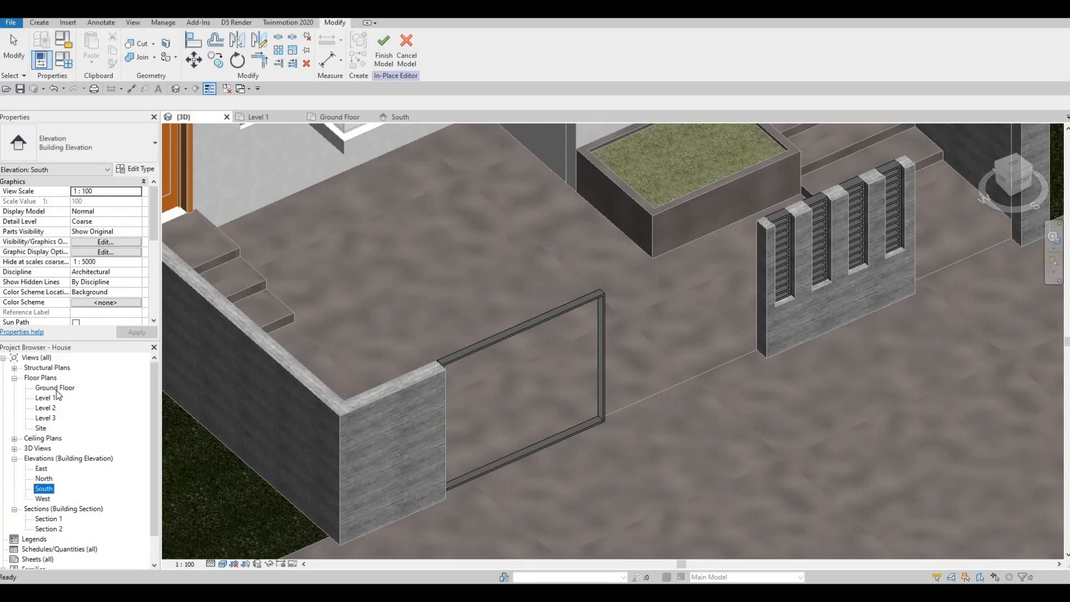
double_click(55, 387)
scroll(320, 368, "up", 3)
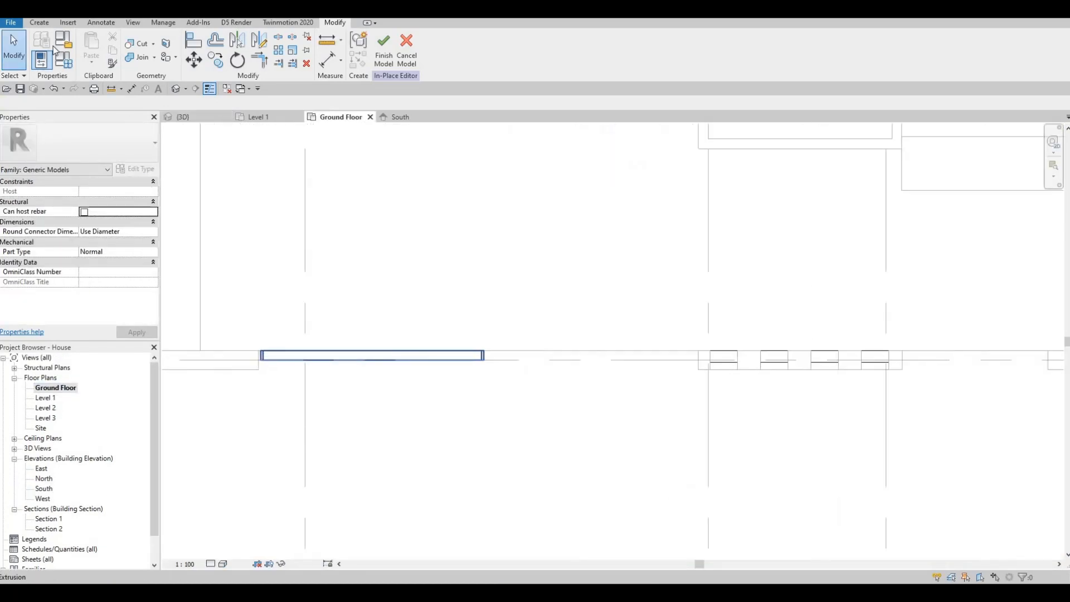
left_click(39, 22)
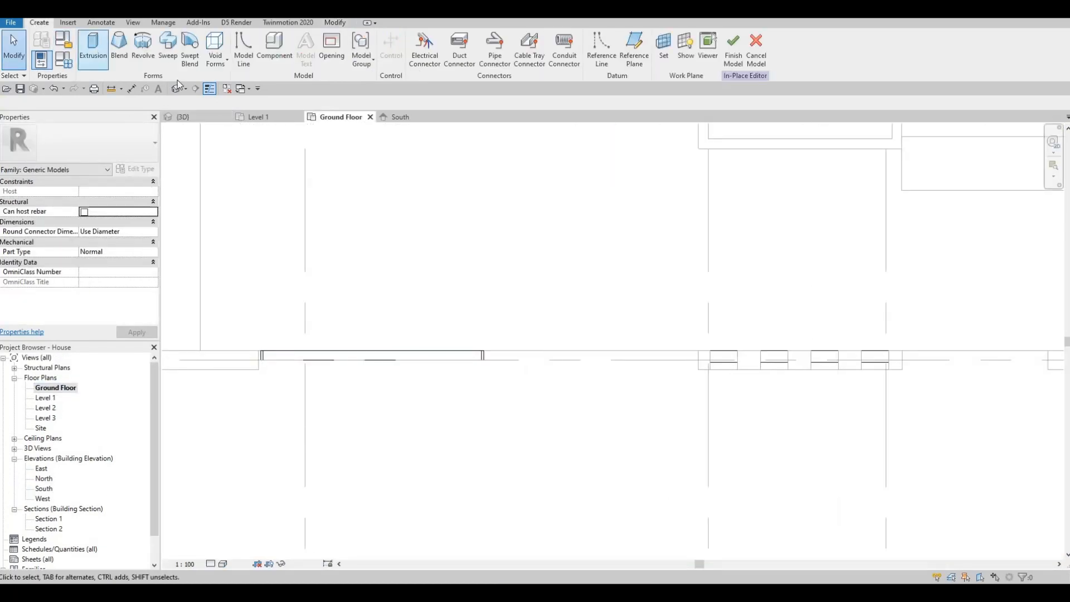
left_click(93, 47)
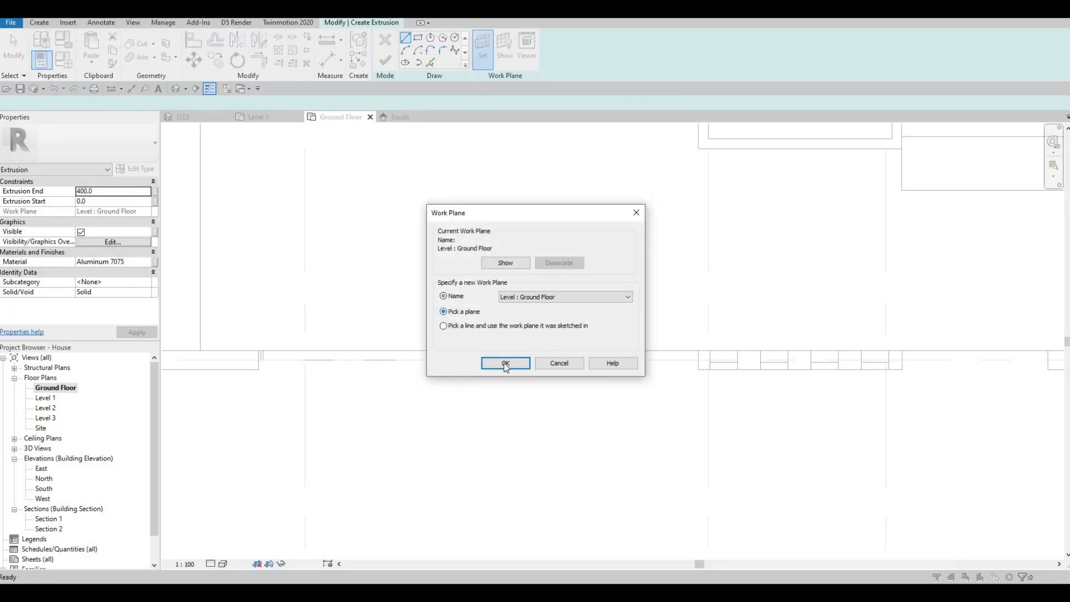
key("Return")
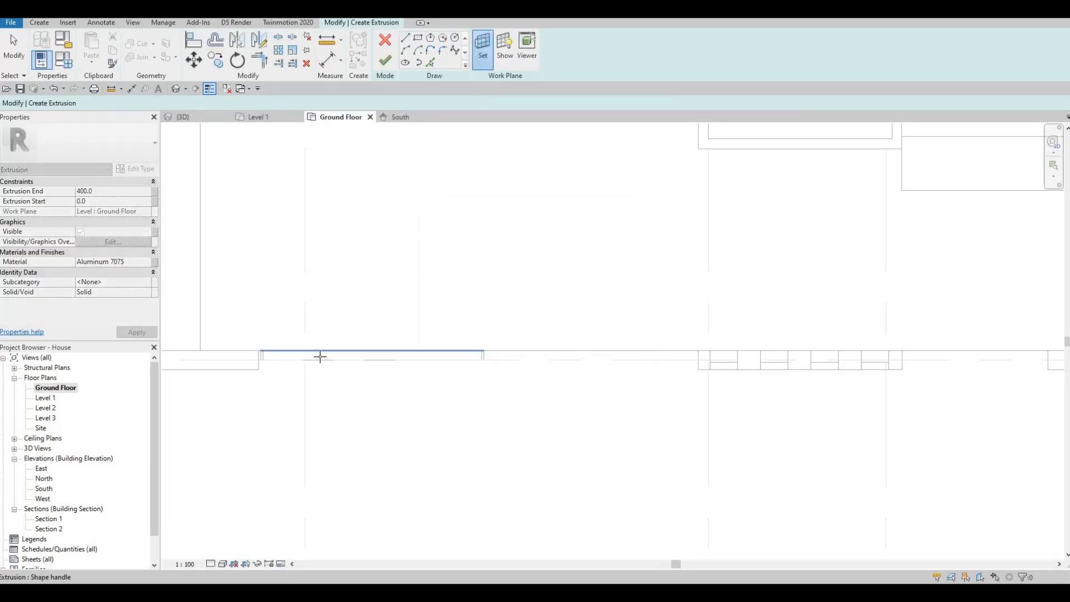
key("Tab")
left_click(422, 186)
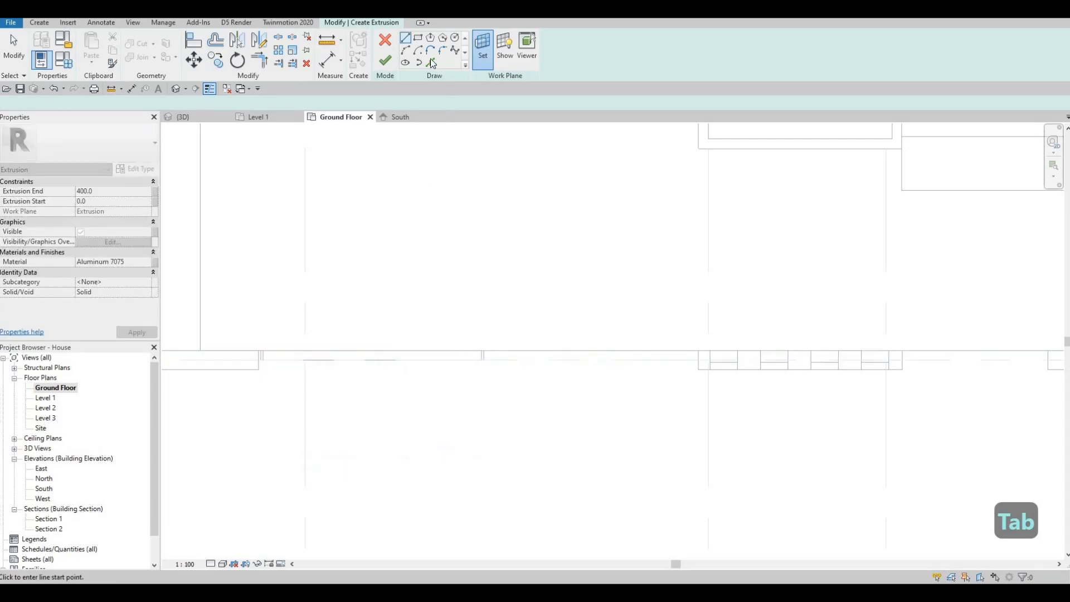
- Sketch a 100 mm deep rectangle between the frame's inner uprights and finish it as an extrusion ending at 400
left_click(417, 37)
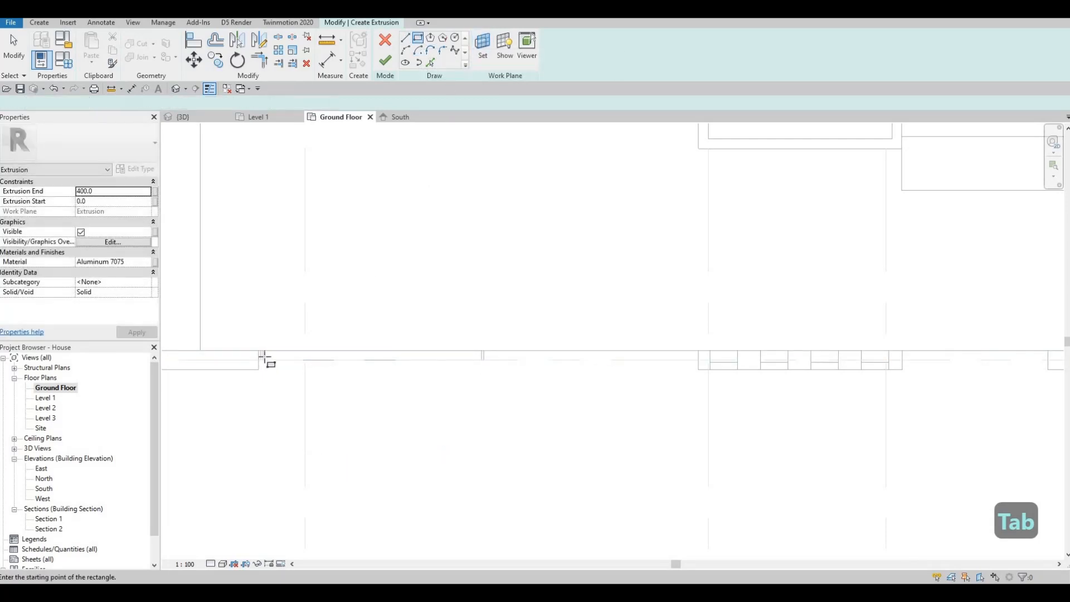
scroll(266, 351, "up", 2)
left_click(261, 340)
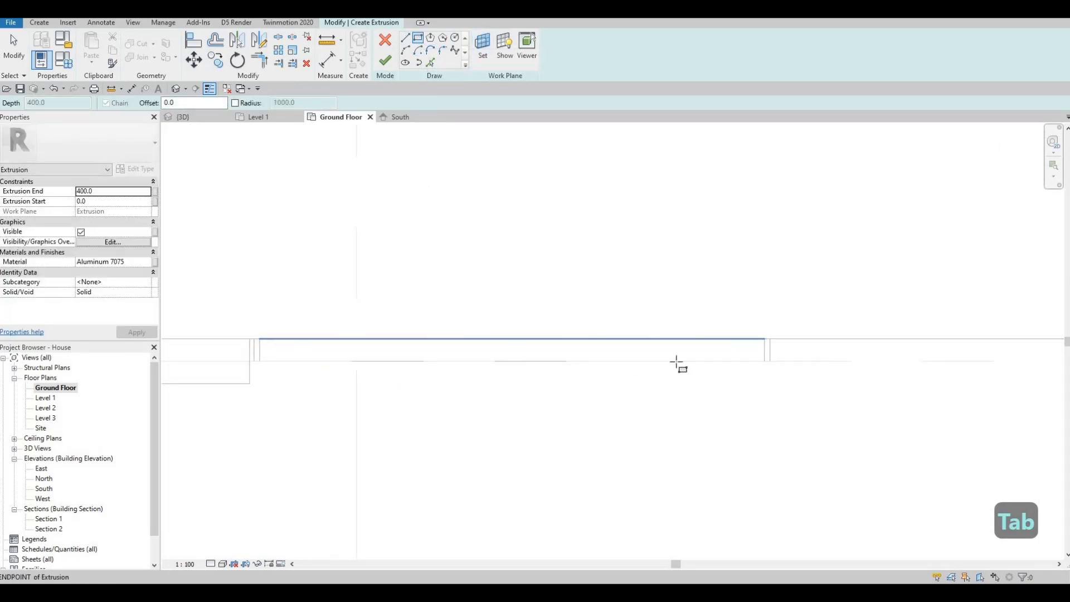
left_click(764, 360)
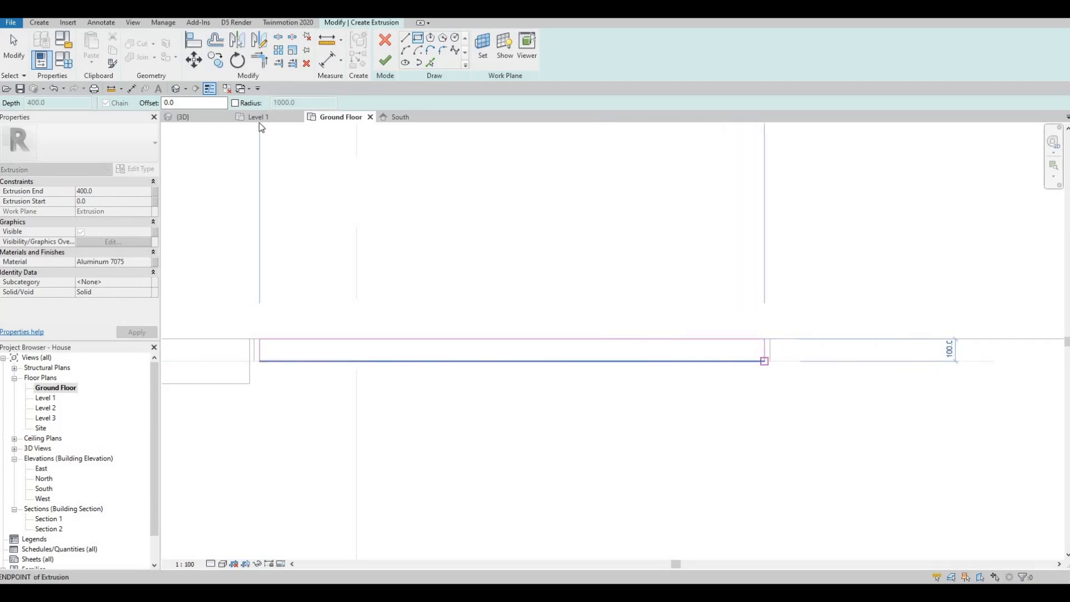
key("Escape")
left_click(386, 62)
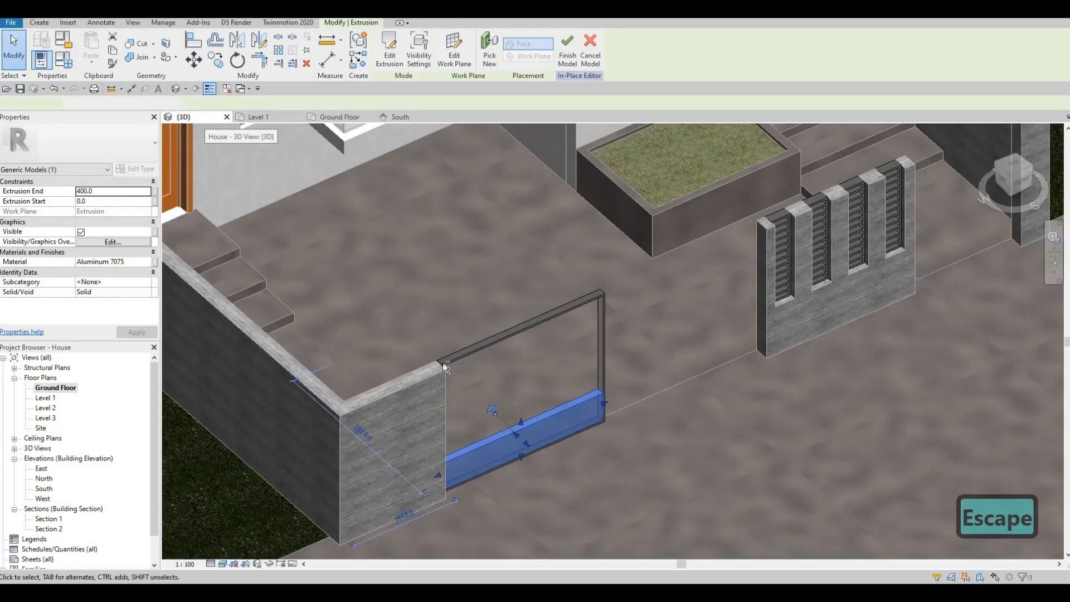
- Stretch the new extrusion in the South elevation into a thin slat with an extrusion start of 36.9 and an extrusion end of 55
middle_click_drag(442, 363, 488, 426, "shift")
scroll(488, 426, "up", 5)
left_click_drag(480, 407, 479, 407)
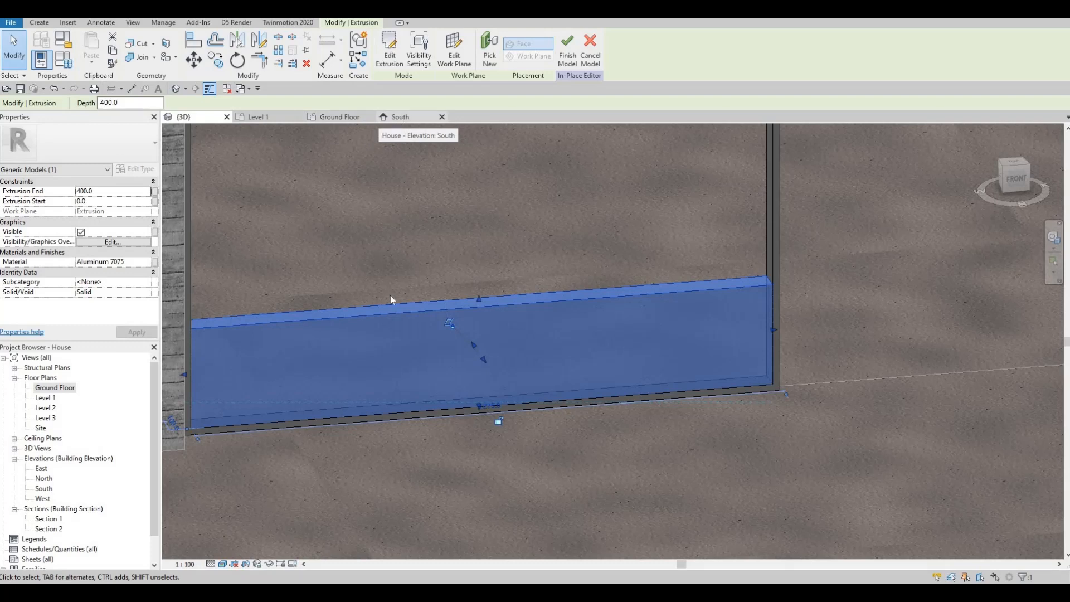
left_click(400, 116)
scroll(399, 239, "up", 3)
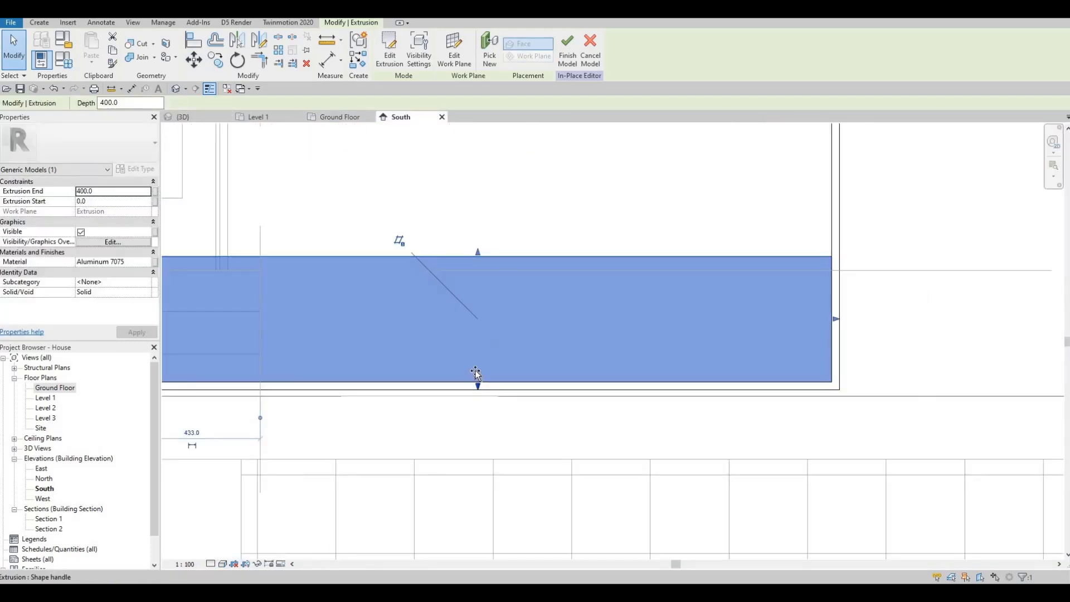
mouse_move(477, 372)
left_mouse_down()
mouse_move(476, 256)
mouse_move(482, 367)
left_mouse_up()
middle_click_drag(339, 318, 357, 257)
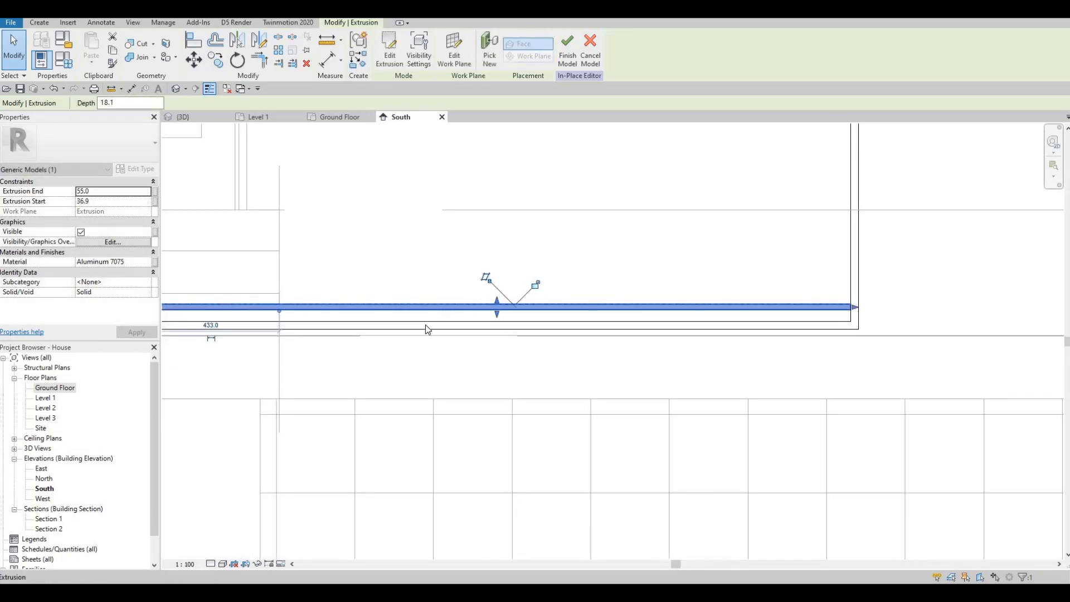
- Try to nudge the thin slat down toward the frame's bottom bar
scroll(426, 324, "down", 1)
middle_click_drag(313, 328, 421, 326)
key("Down")
key("Down")
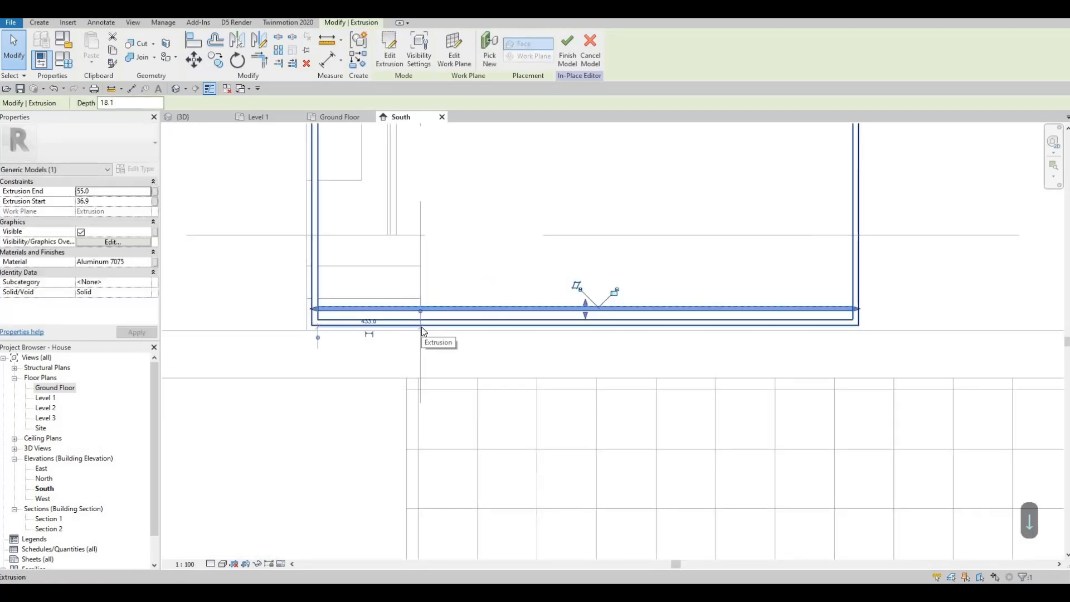
key("Escape")
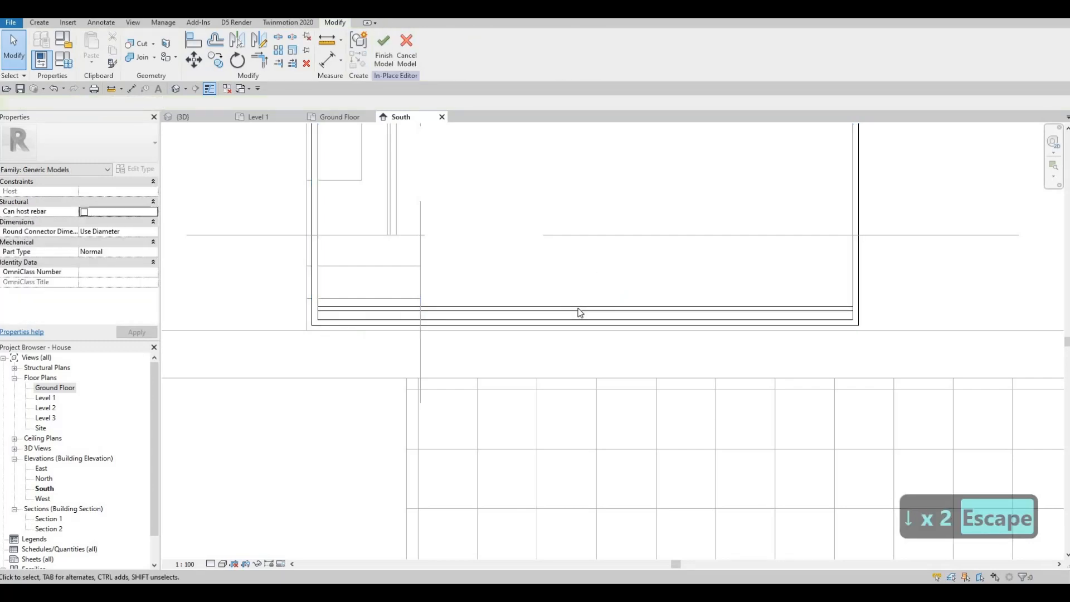
left_click(580, 311)
key("Down")
key("Down")
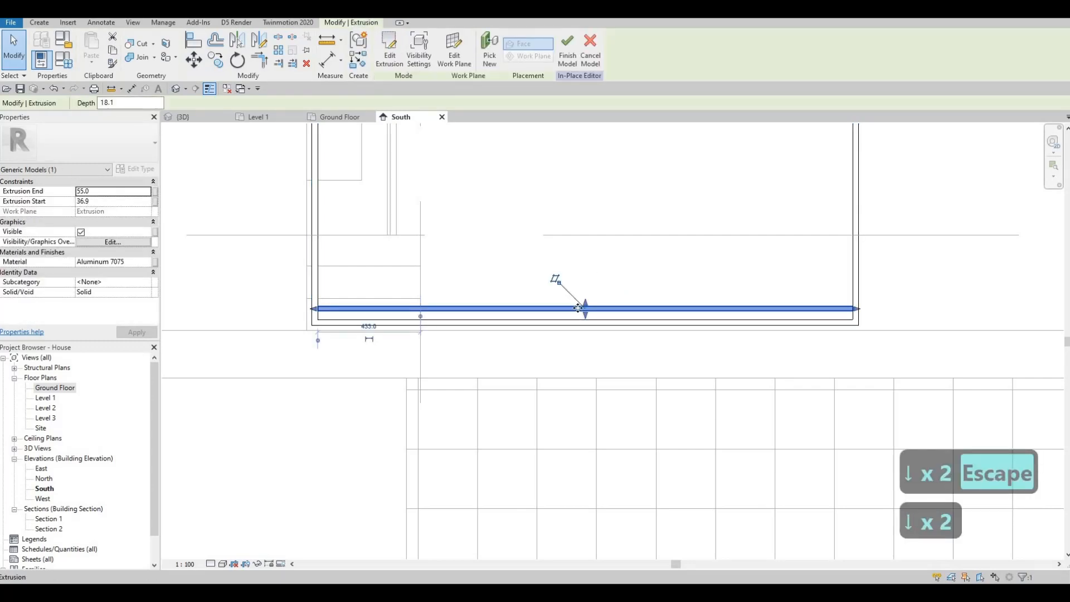
- Stretch the slat closer to the frame's bottom bar, to an extrusion start of 23.5 and an extrusion end of 42.8
scroll(612, 311, "up", 3)
left_click_drag(592, 317, 591, 304)
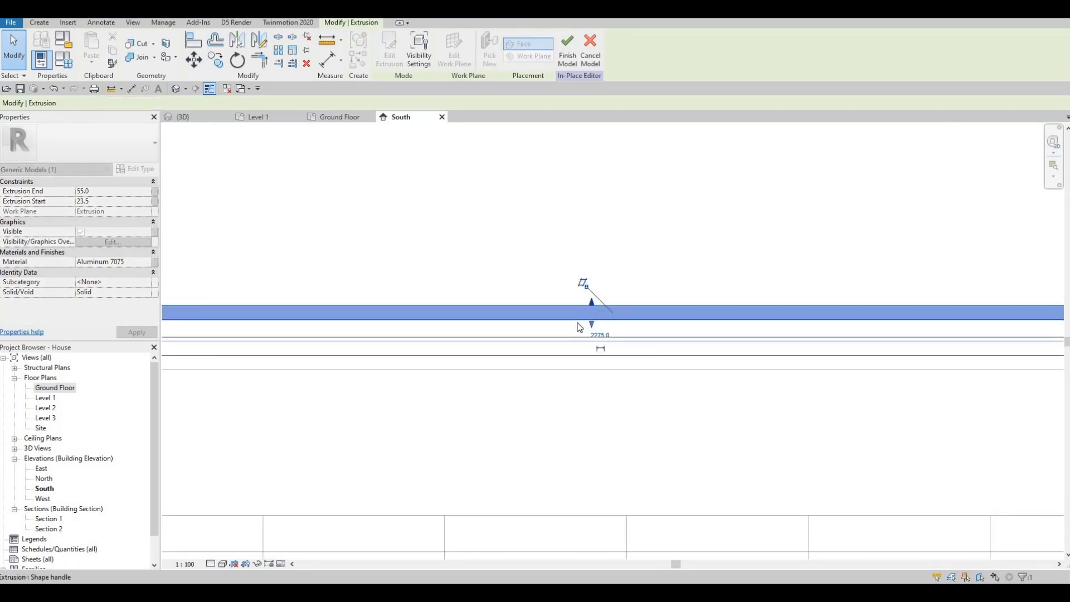
scroll(588, 301, "down", 3)
key("Escape")
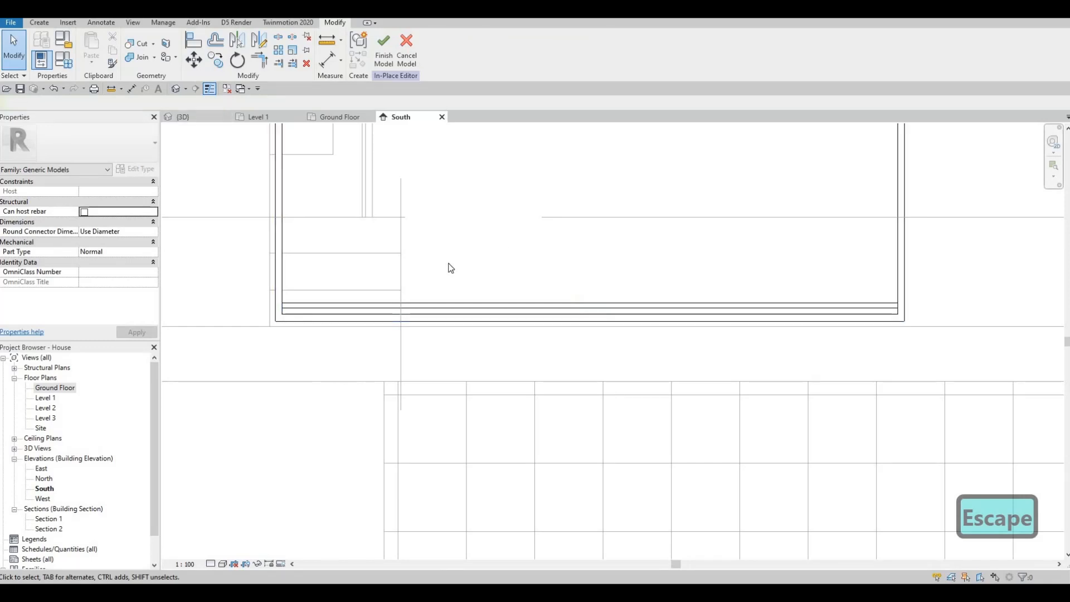
scroll(500, 253, "down", 1)
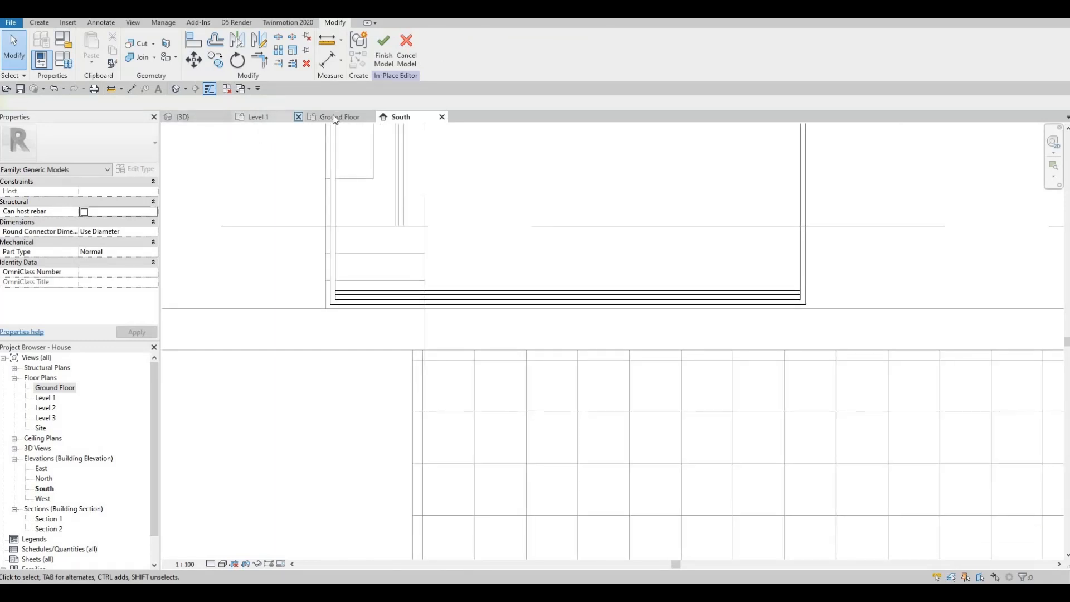
- Pull the slat's front face slightly back from the front of the gate frame in the 3D view
left_click(199, 117)
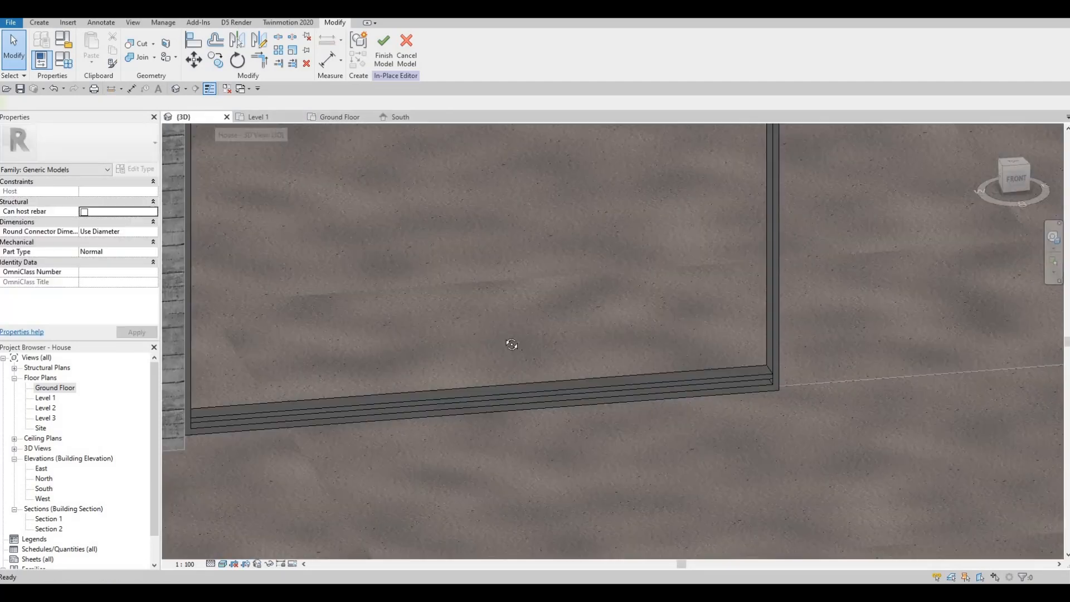
middle_click_drag(580, 387, 530, 368, "shift")
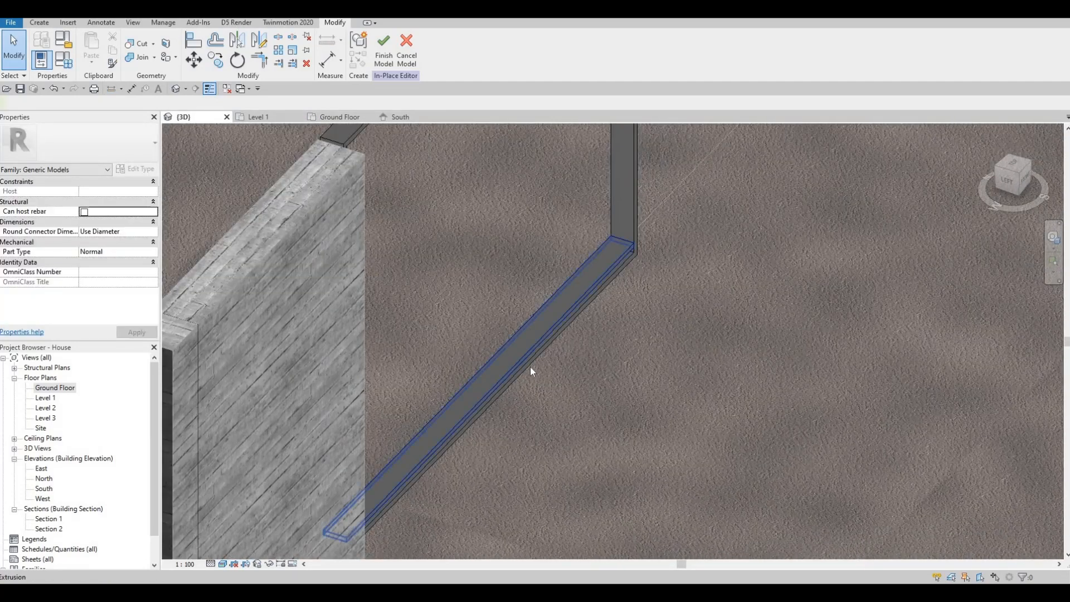
left_click(496, 394)
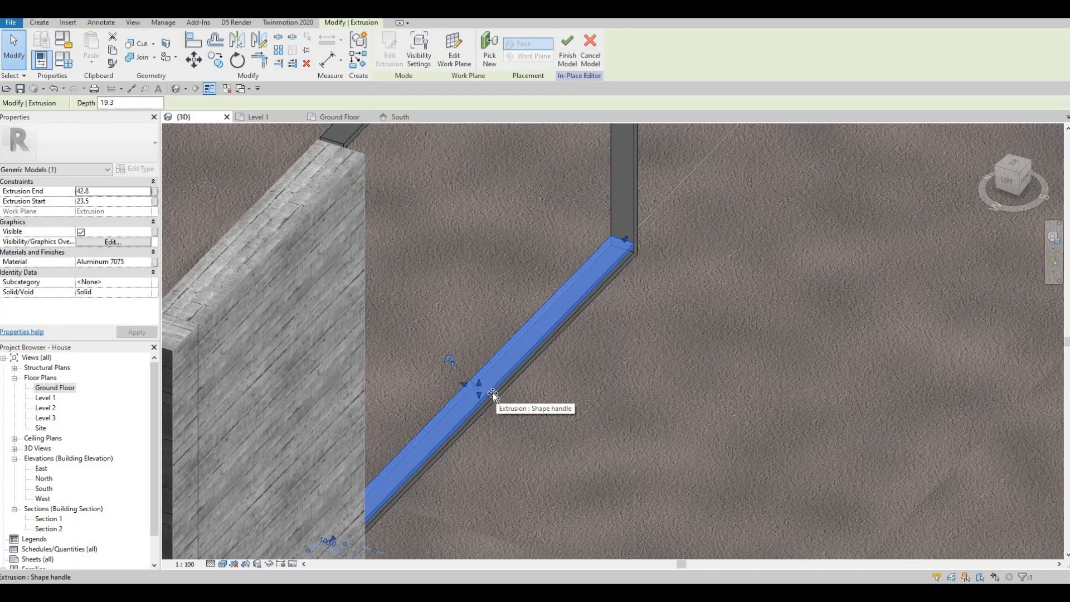
left_click_drag(493, 394, 486, 389)
key("Escape")
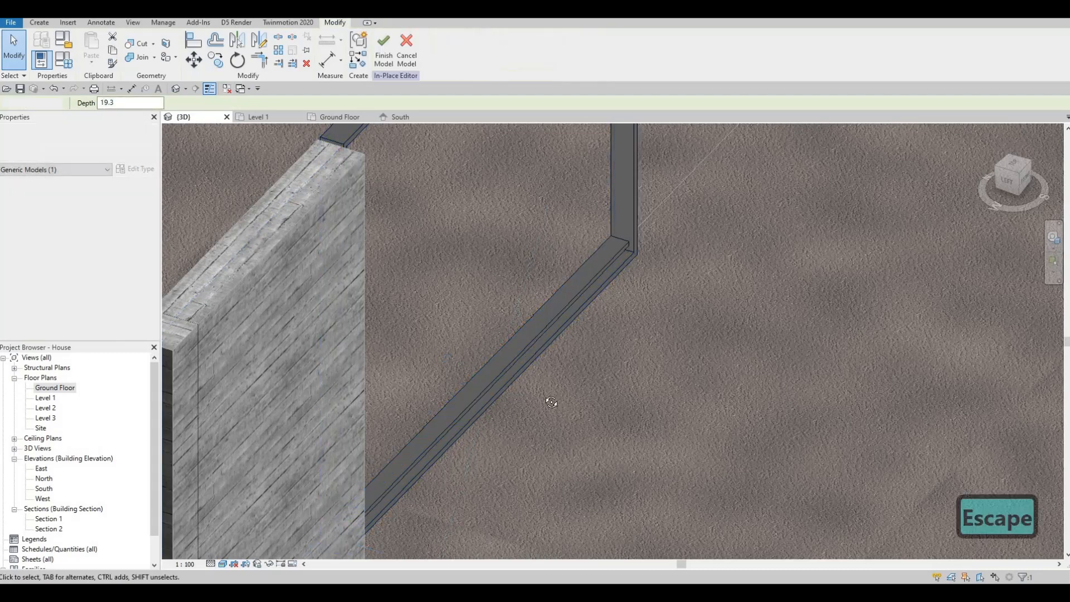
scroll(527, 372, "down", 1)
middle_click_drag(527, 372, 518, 351, "shift")
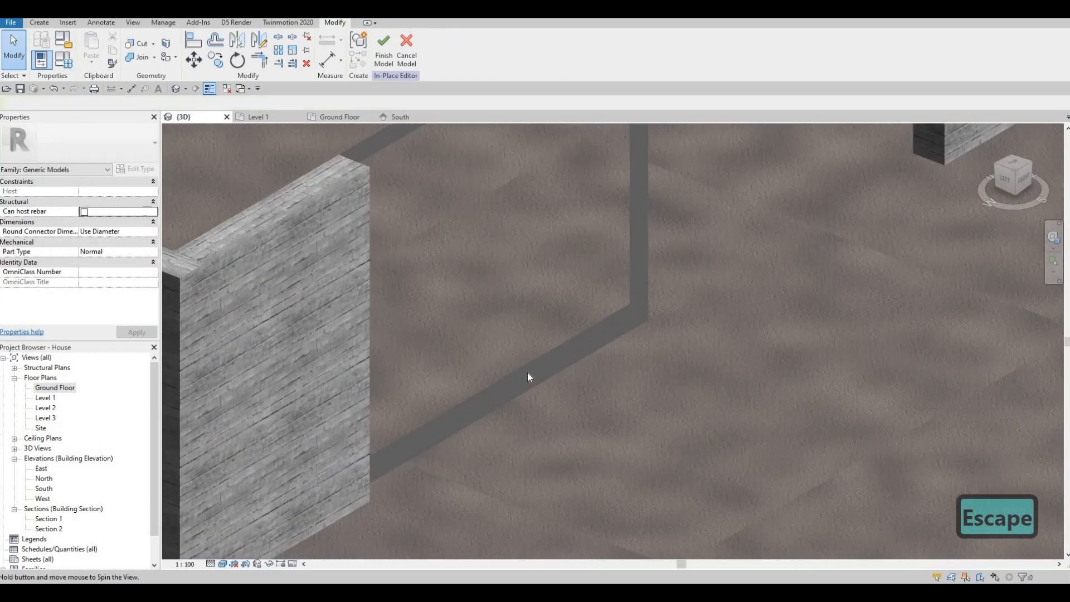
- Select the bottom slat of the gate frame in the South elevation
double_click(54, 388)
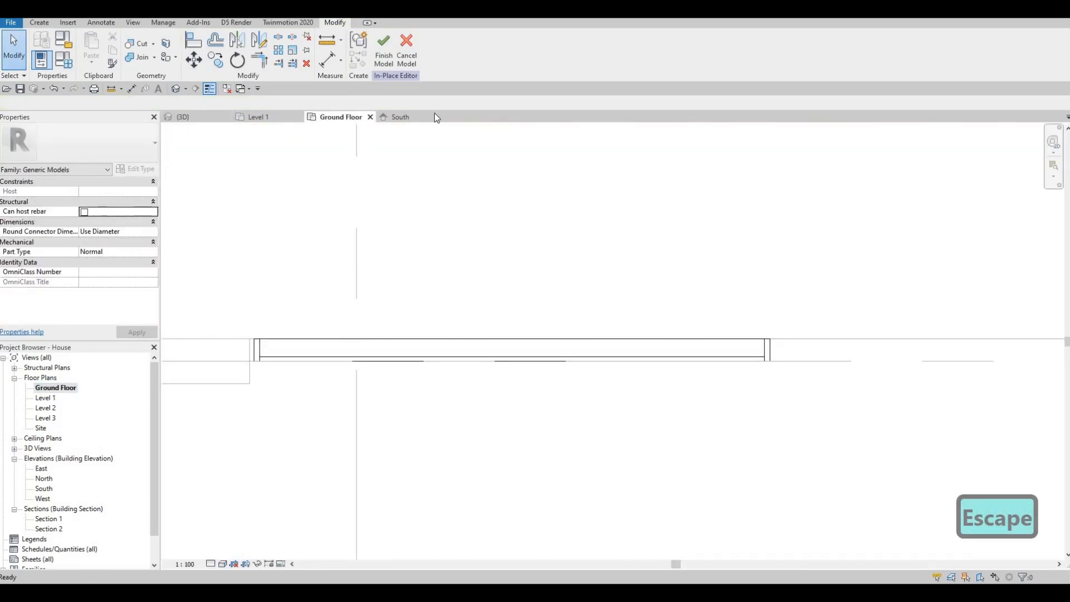
left_click(400, 118)
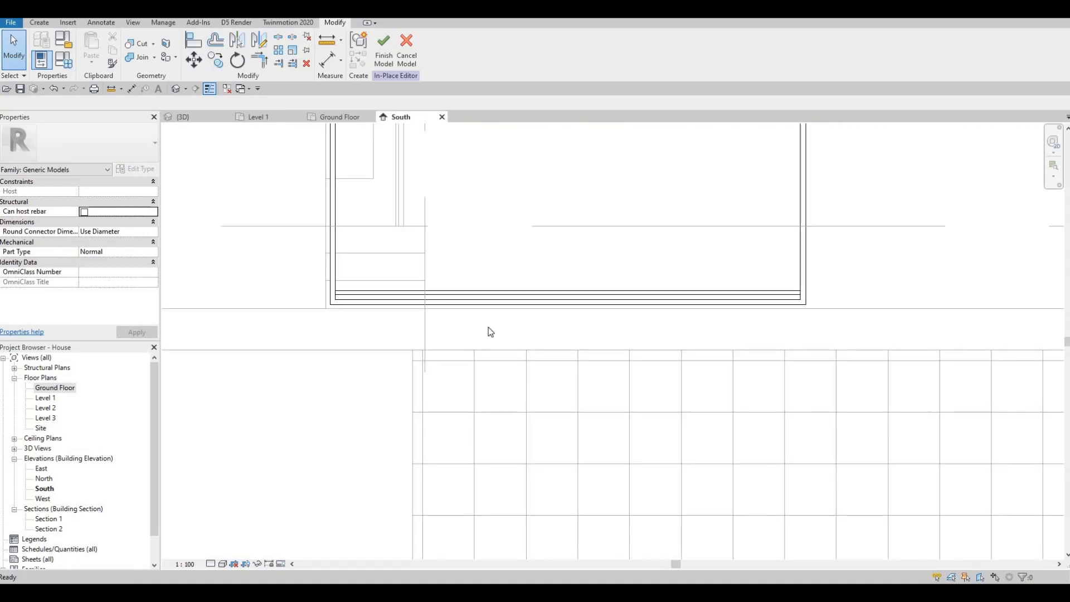
left_click(545, 328)
middle_click_drag(545, 329, 533, 358)
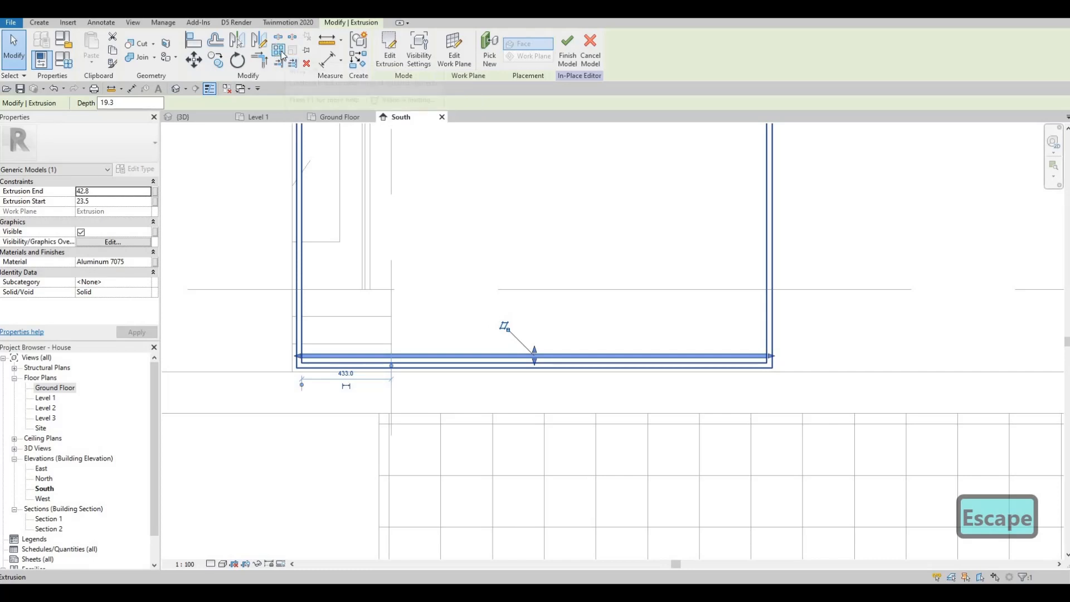
left_click(279, 51)
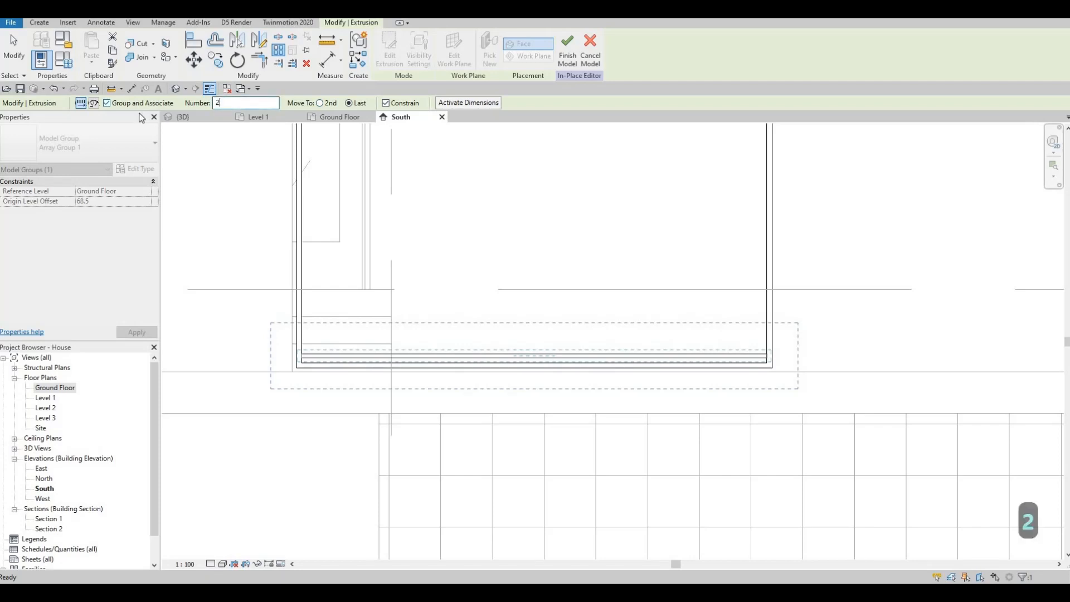
scroll(772, 363, "up", 2)
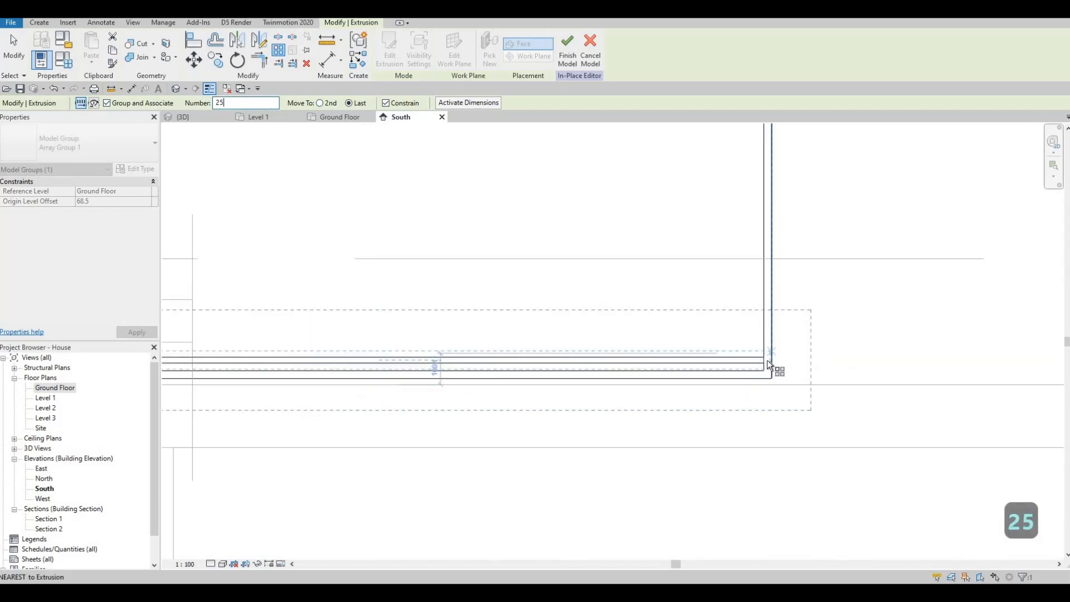
left_click(764, 357)
middle_click_drag(740, 269, 730, 389)
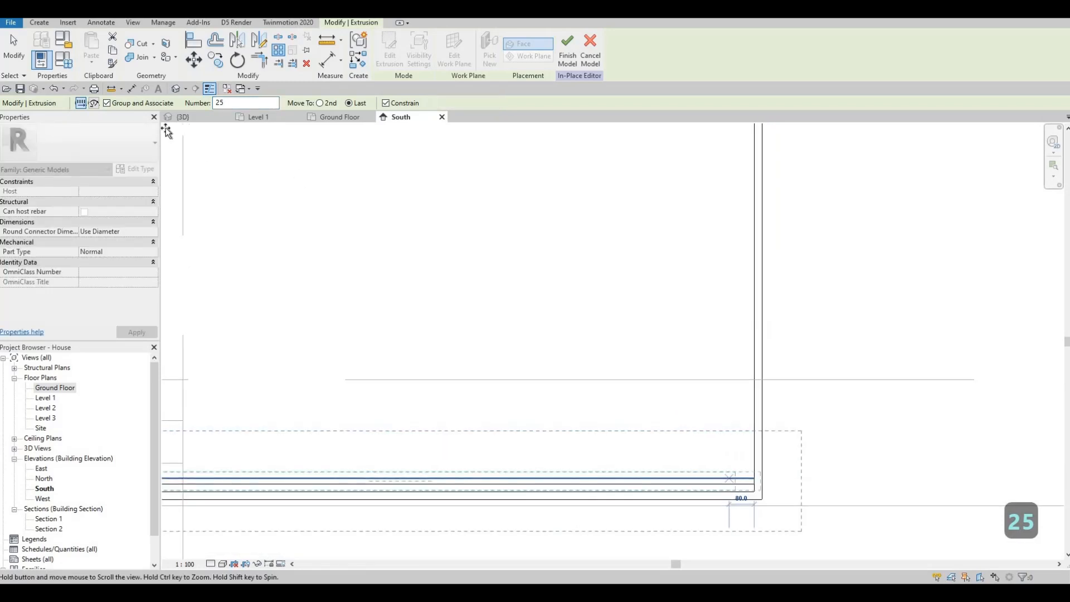
scroll(730, 388, "up", 2)
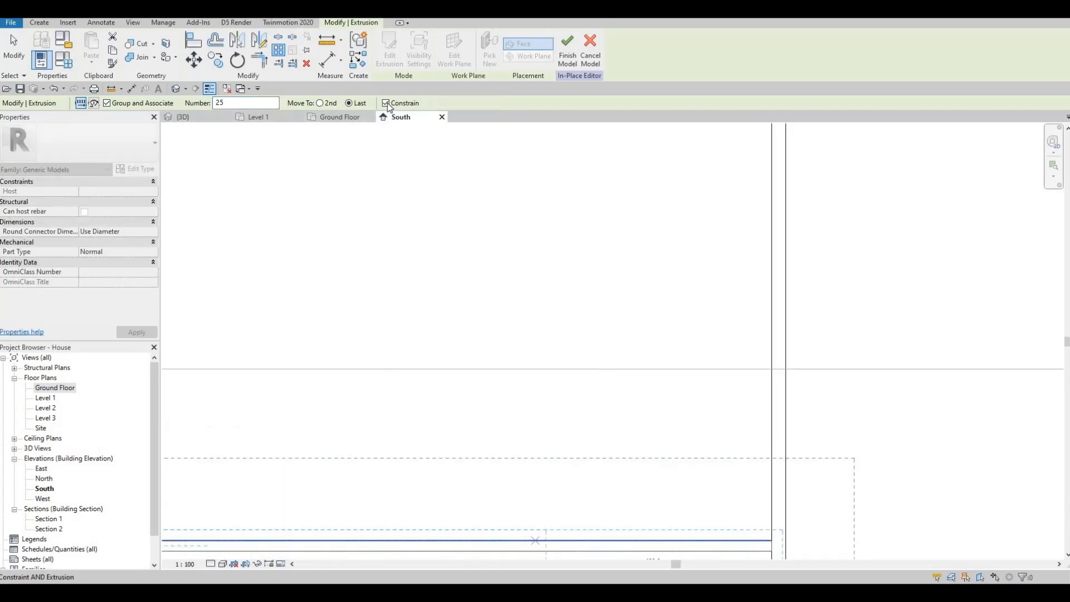
scroll(609, 227, "down", 6)
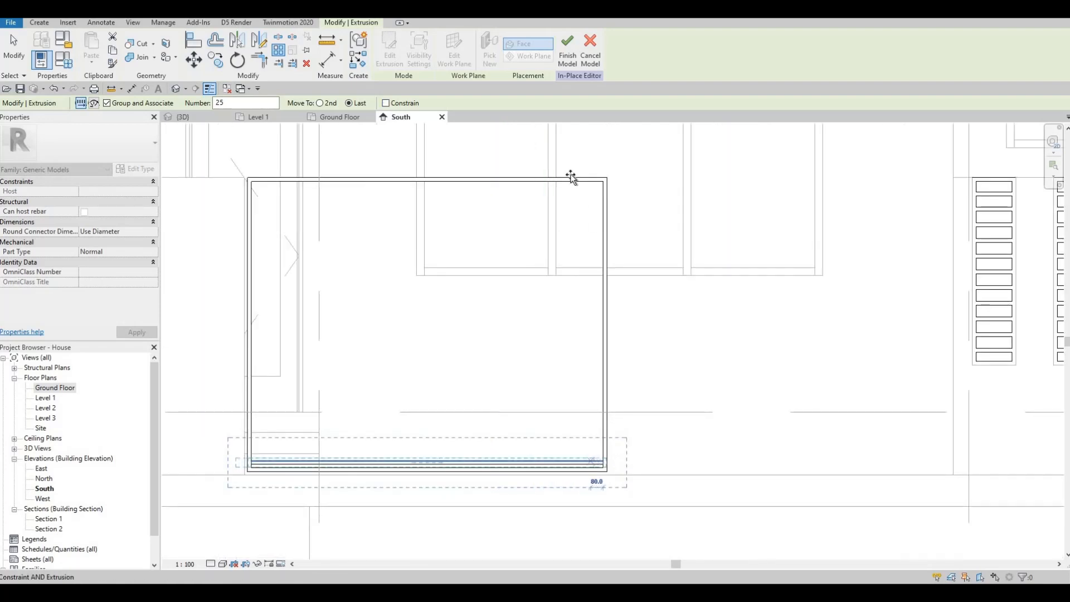
key("Escape")
scroll(506, 493, "up", 2)
middle_click_drag(506, 493, 699, 349)
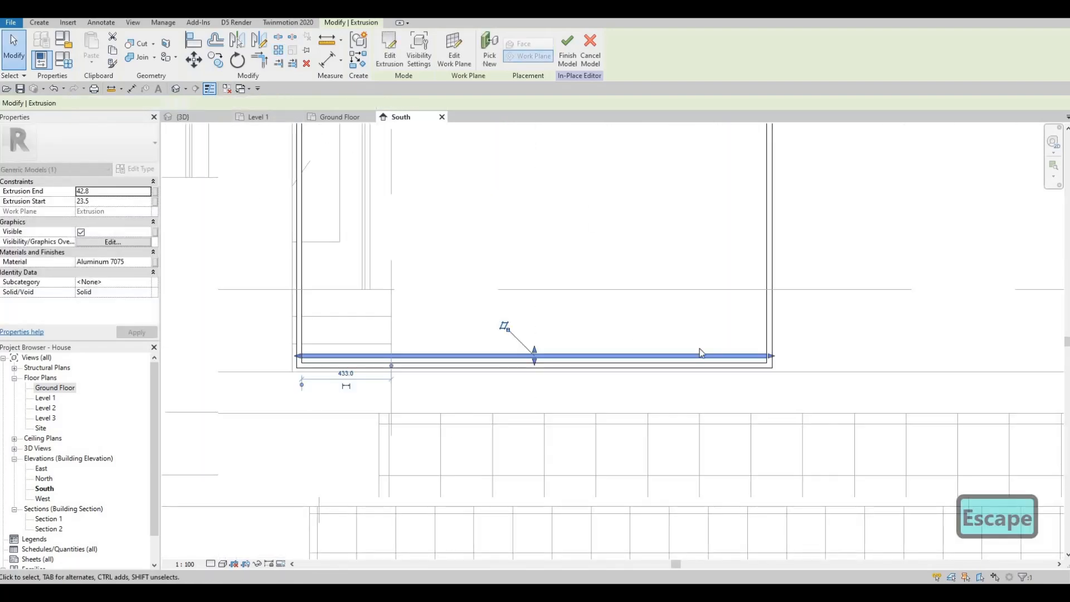
- Delete the thin bottom slat from the gate frame in the South elevation
scroll(589, 415, "down", 1)
middle_click_drag(590, 415, 589, 400)
scroll(591, 404, "down", 1)
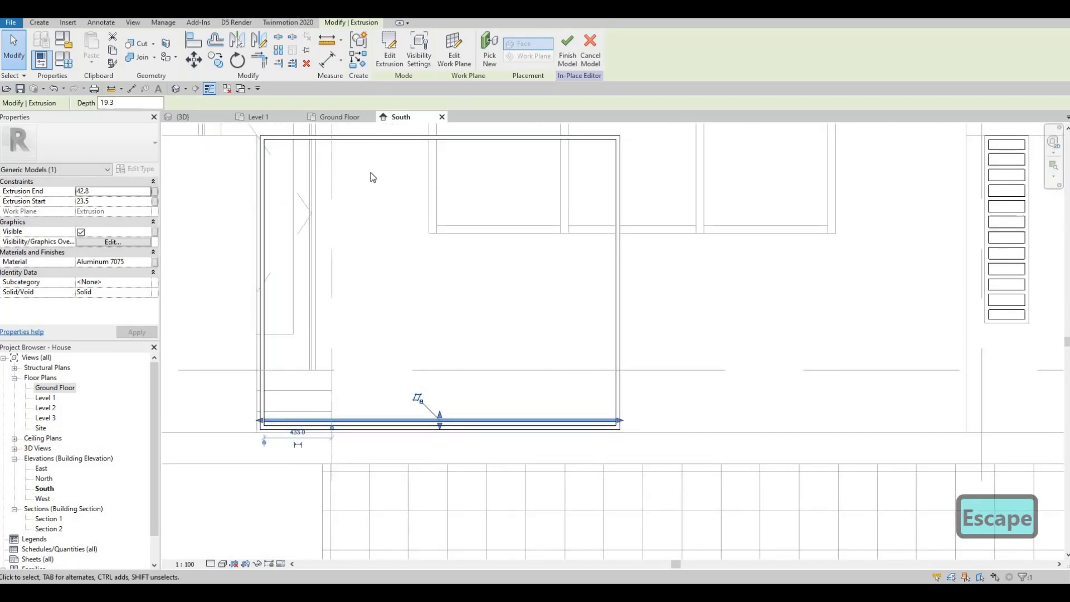
scroll(370, 175, "down", 1)
key("Escape")
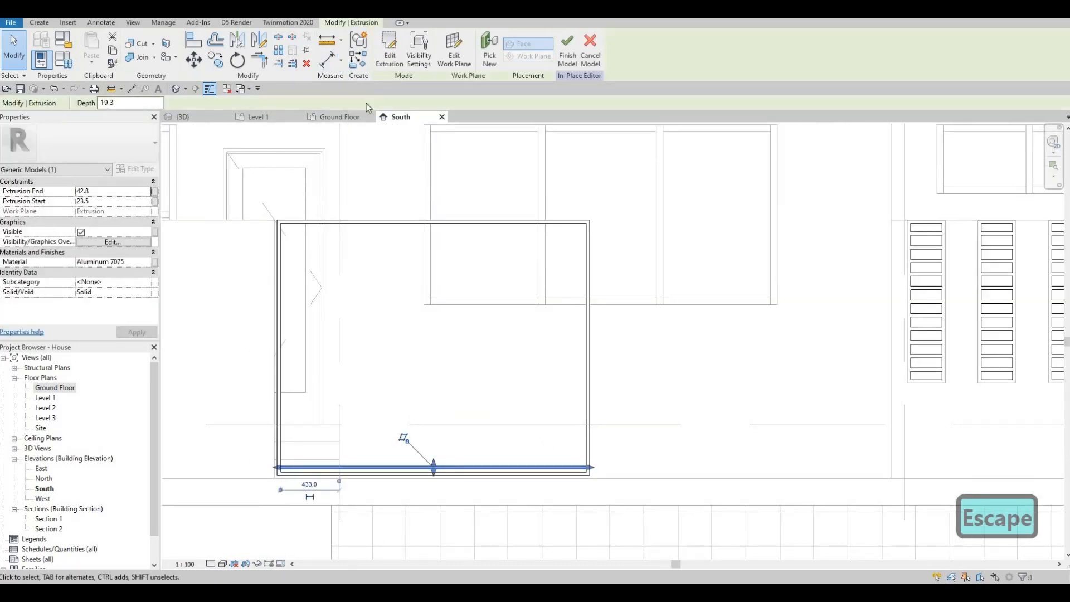
key("Escape")
key("Escape")
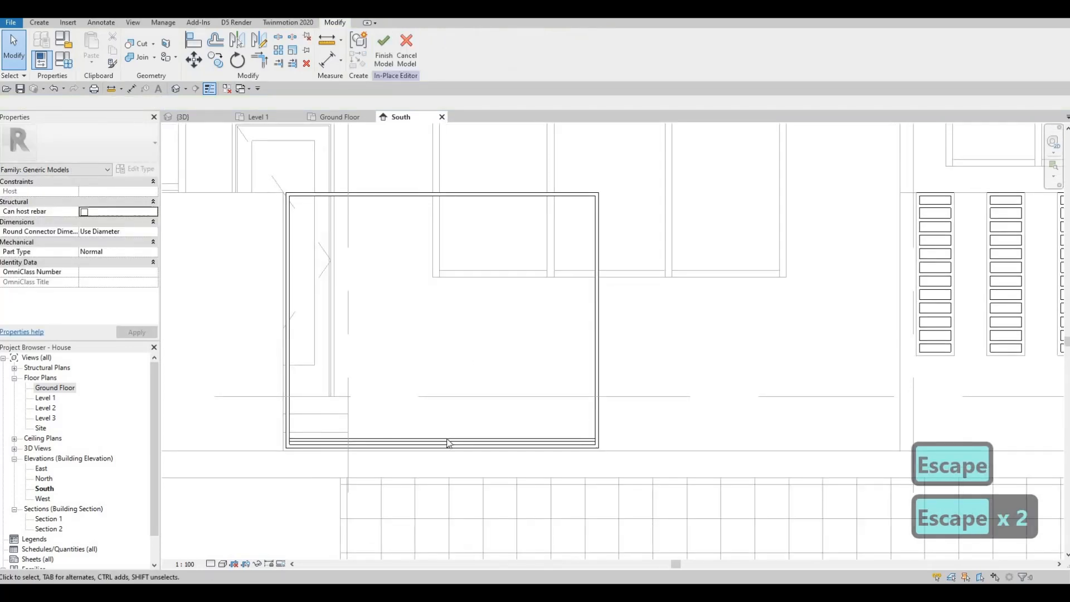
left_click(447, 442)
key("Delete")
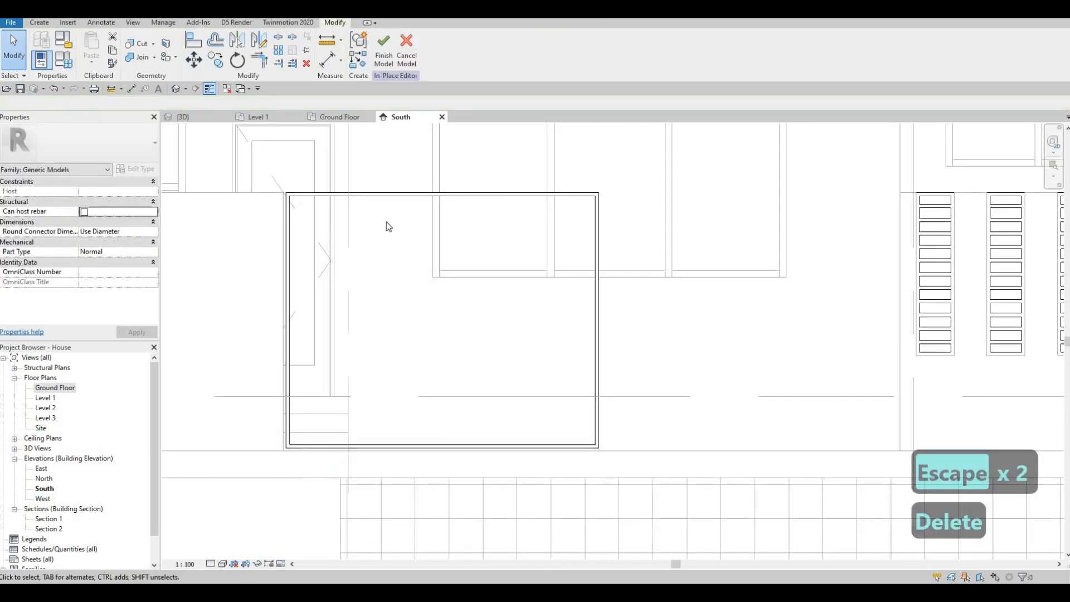
- Start a new extrusion, picking a plane on the gate frame as its work plane
middle_click_drag(384, 209, 448, 196)
scroll(448, 196, "down", 1)
key("Escape")
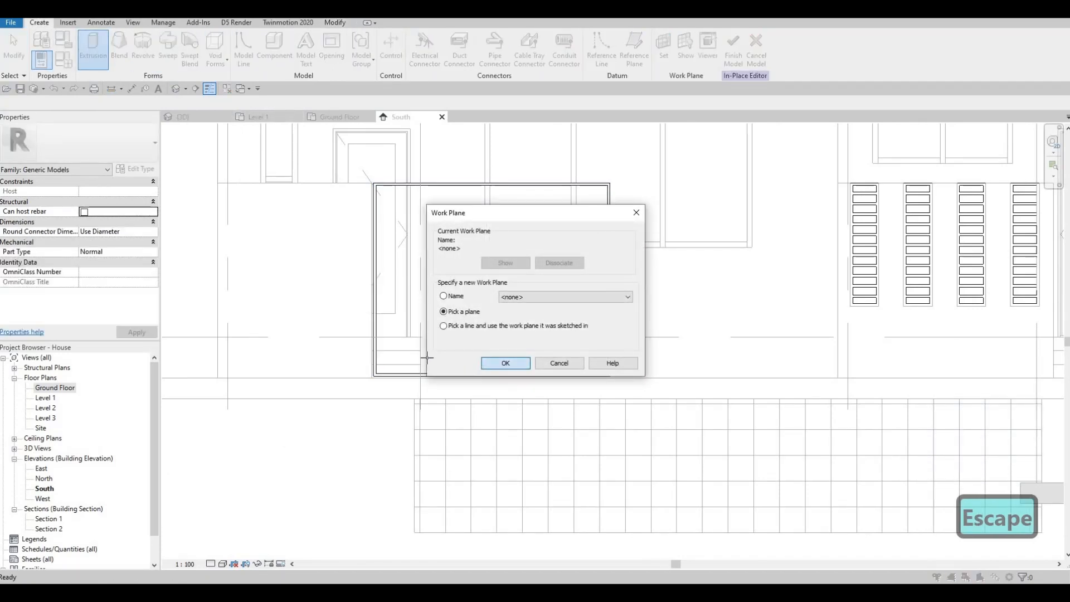
key("Return")
scroll(310, 345, "up", 4)
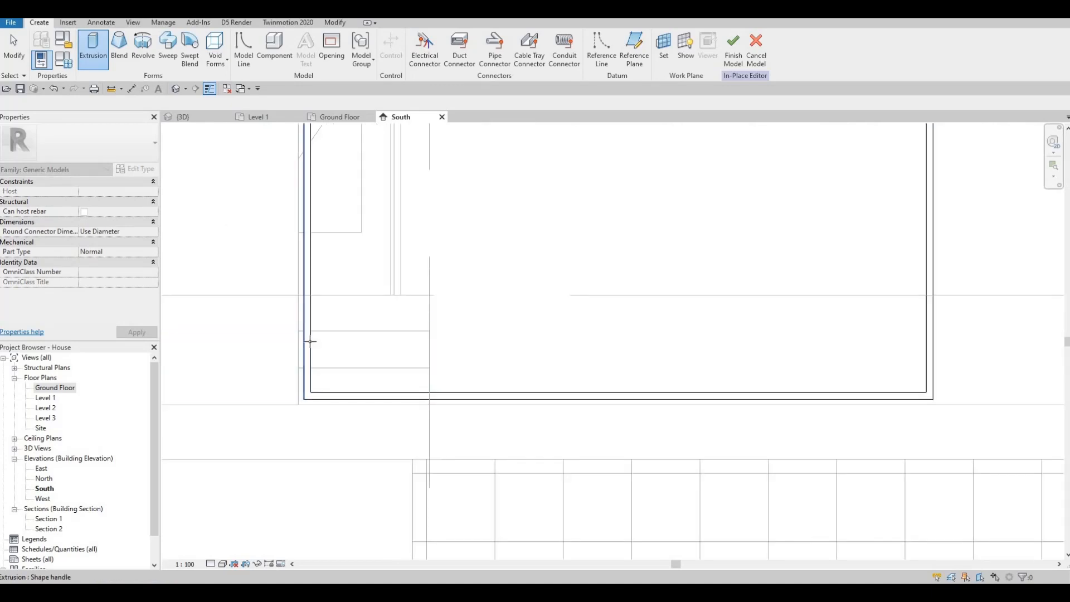
scroll(308, 338, "up", 2)
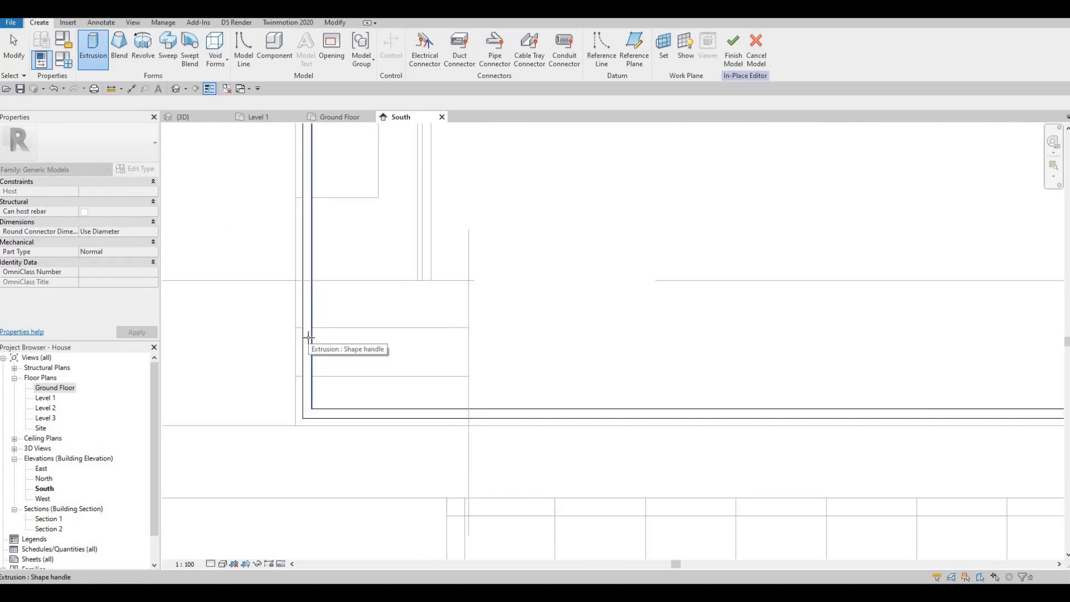
key("Tab")
left_click(297, 117)
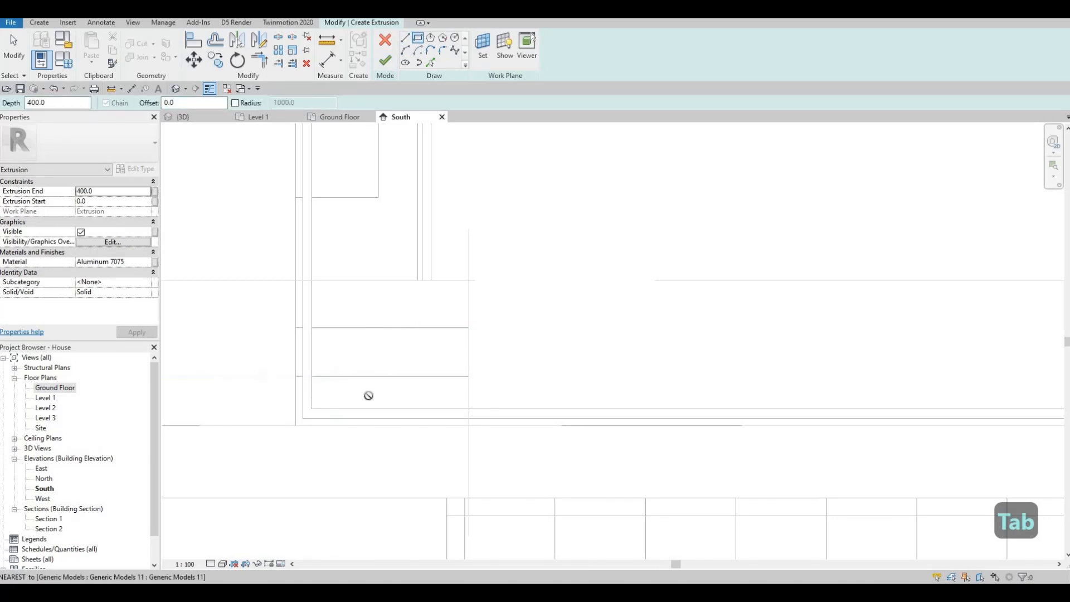
- Sketch a thin horizontal rectangle just above the frame's bottom bar, spanning between the inner edges of both side bars
left_click(311, 389)
middle_click_drag(574, 394, 235, 348)
scroll(712, 346, "up", 1)
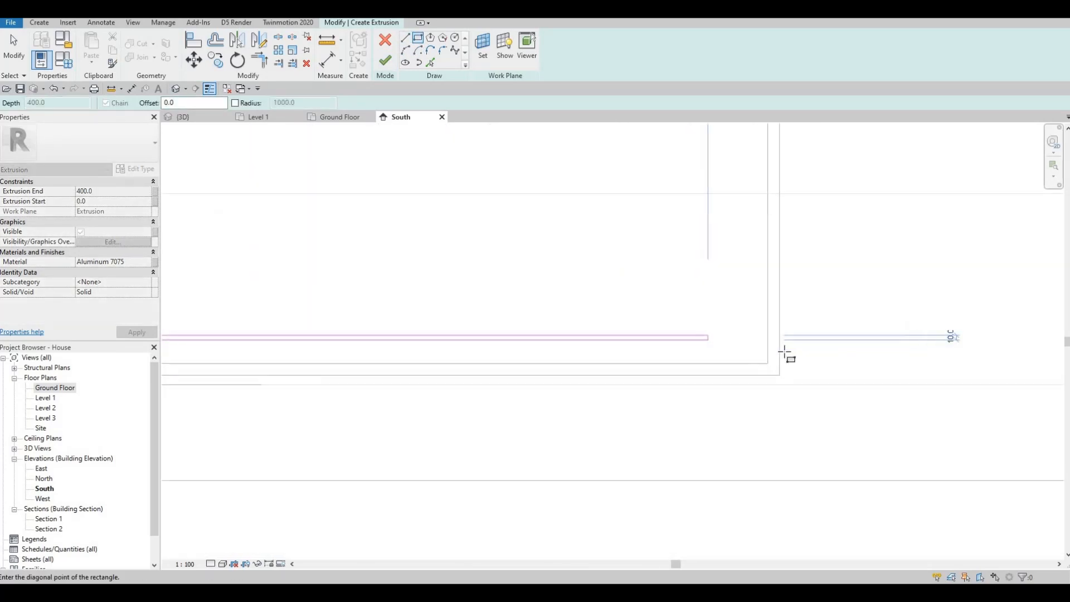
scroll(784, 351, "up", 2)
left_click(784, 352)
scroll(719, 306, "down", 1)
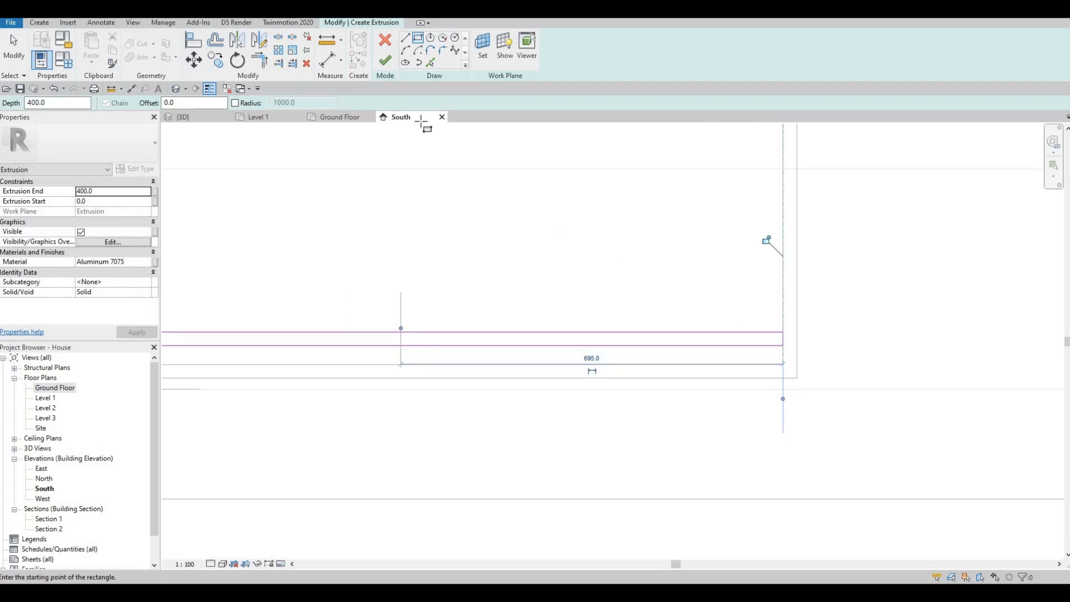
- Finish the rectangular sketch of the thin slat extrusion along the bottom of the frame and open the 3D view
scroll(422, 123, "down", 2)
key("Escape")
left_click(385, 60)
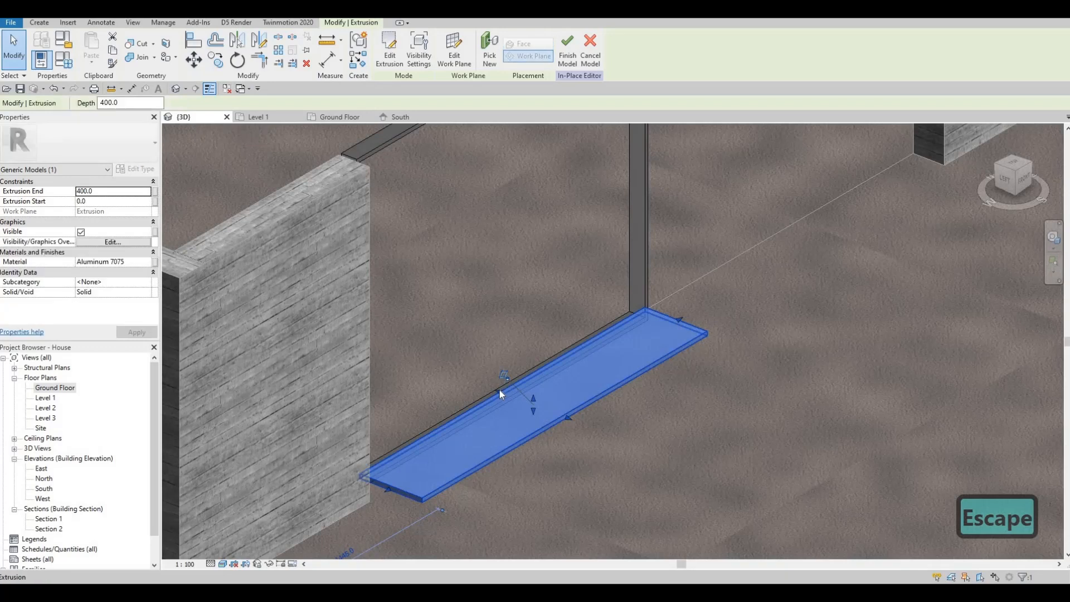
- Stretch the slat's faces to an extrusion start of -100 and end of about -20.4, and return to the South elevation
left_click_drag(497, 391, 479, 382)
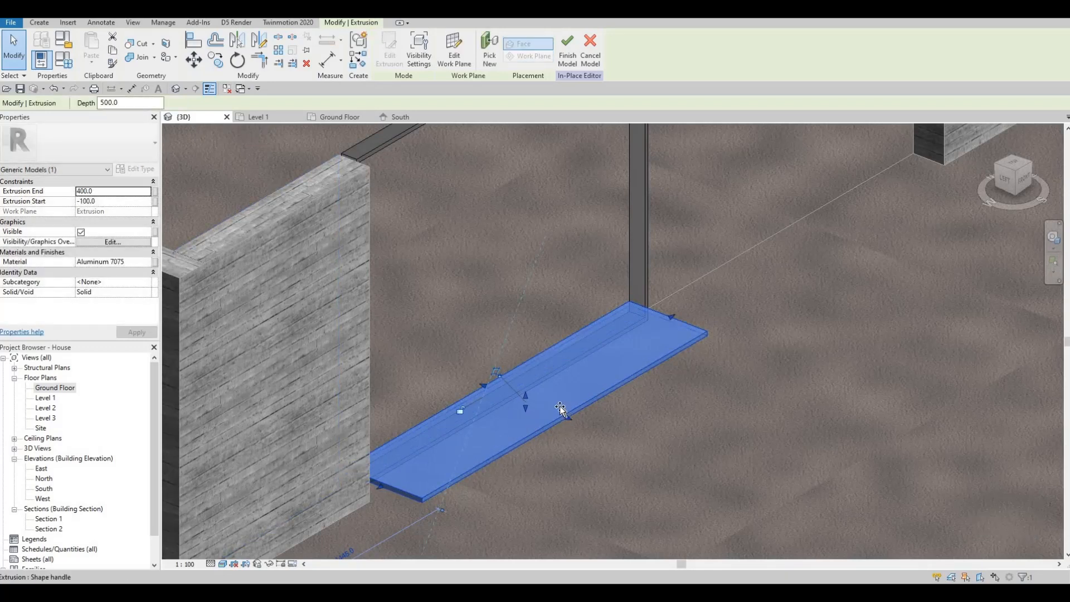
left_click_drag(509, 368, 499, 393)
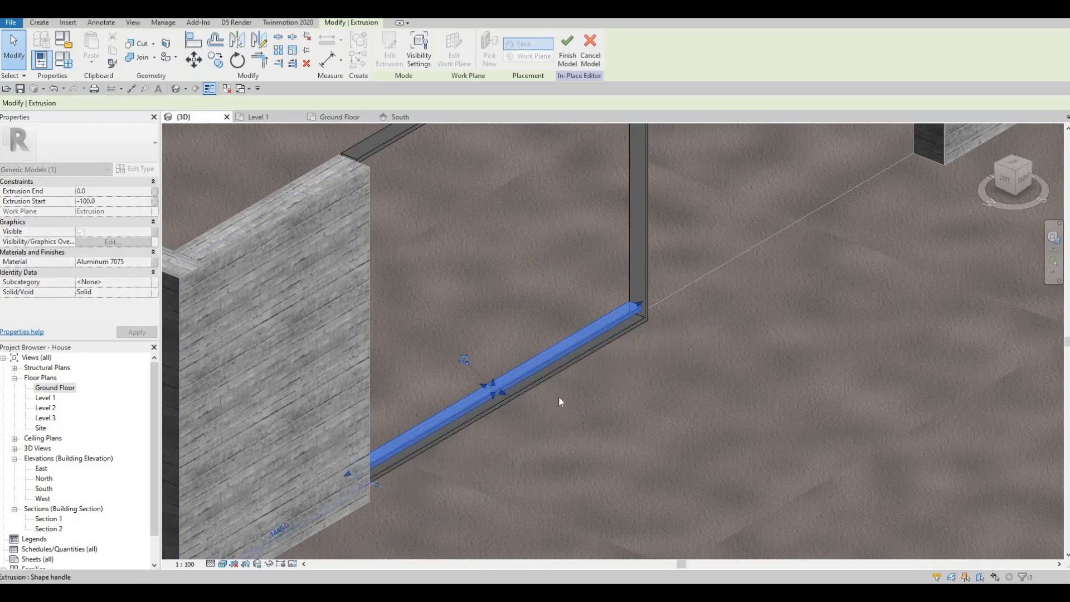
key("Escape")
left_click(398, 117)
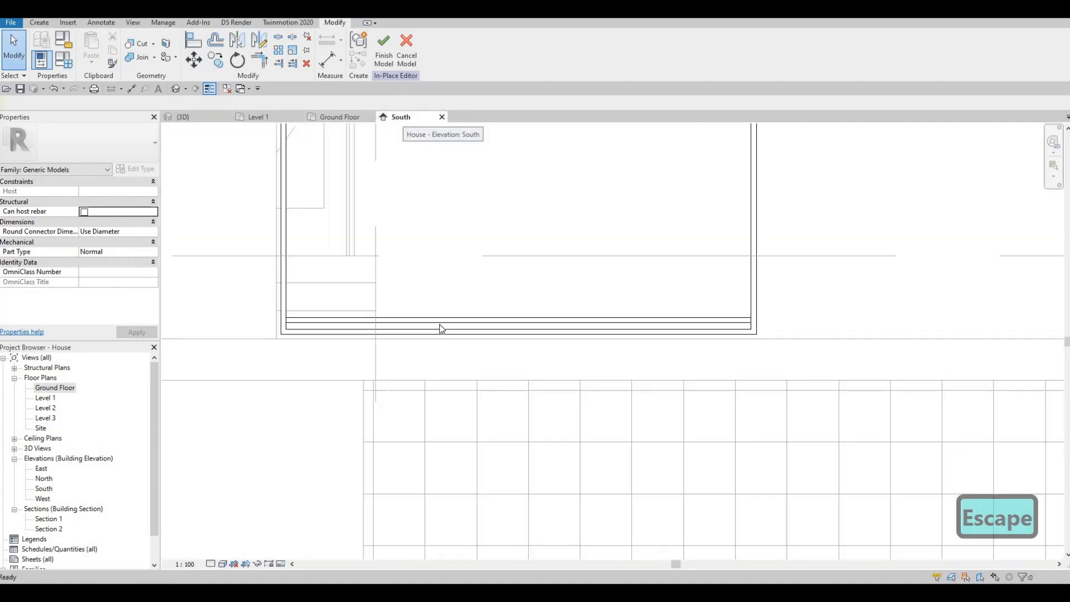
- Try to array the bottom slat up the frame with 25 members, using the frame's upper inner corner as the end point
key("Escape")
left_click(444, 321)
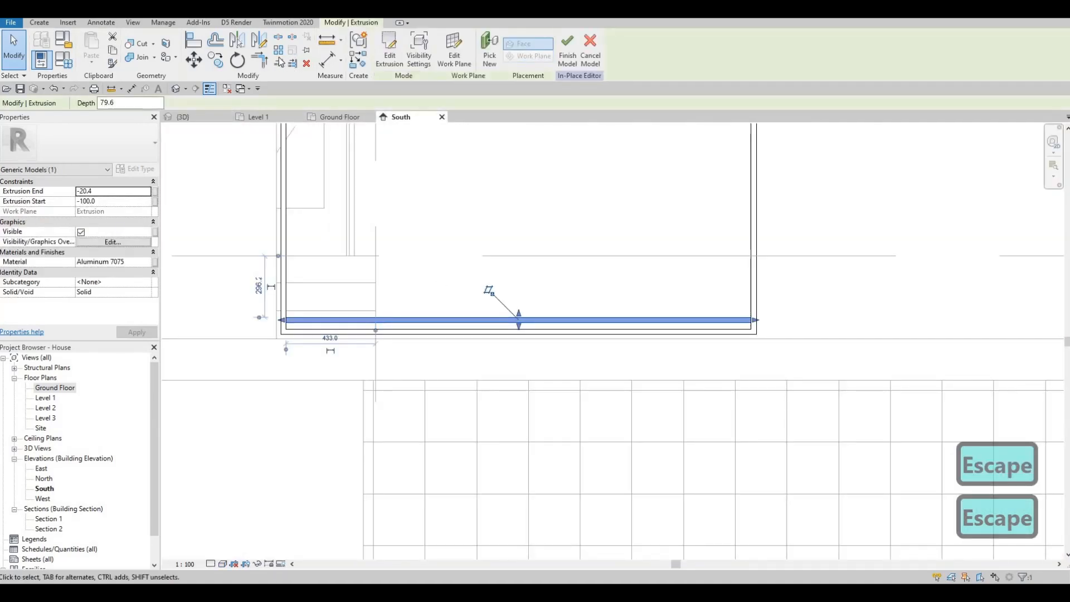
key("a")
key("r")
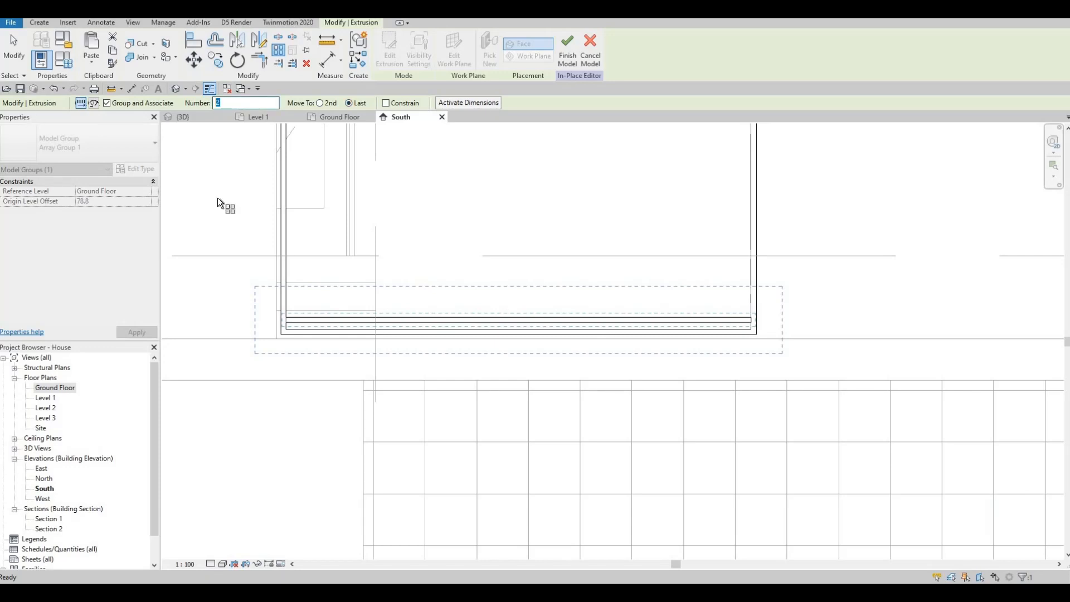
left_click(747, 316)
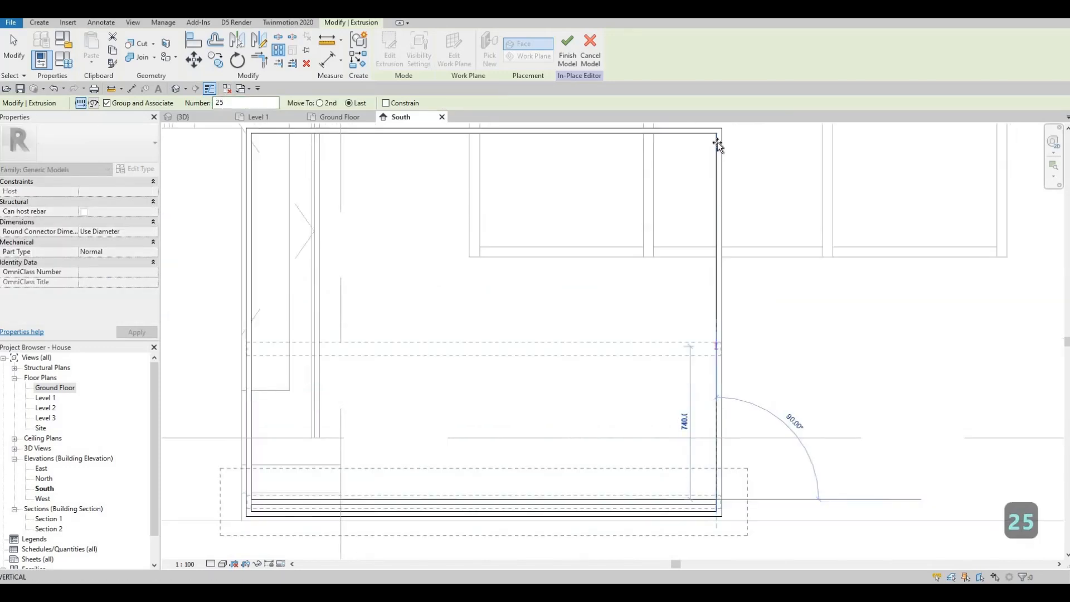
left_click(563, 197)
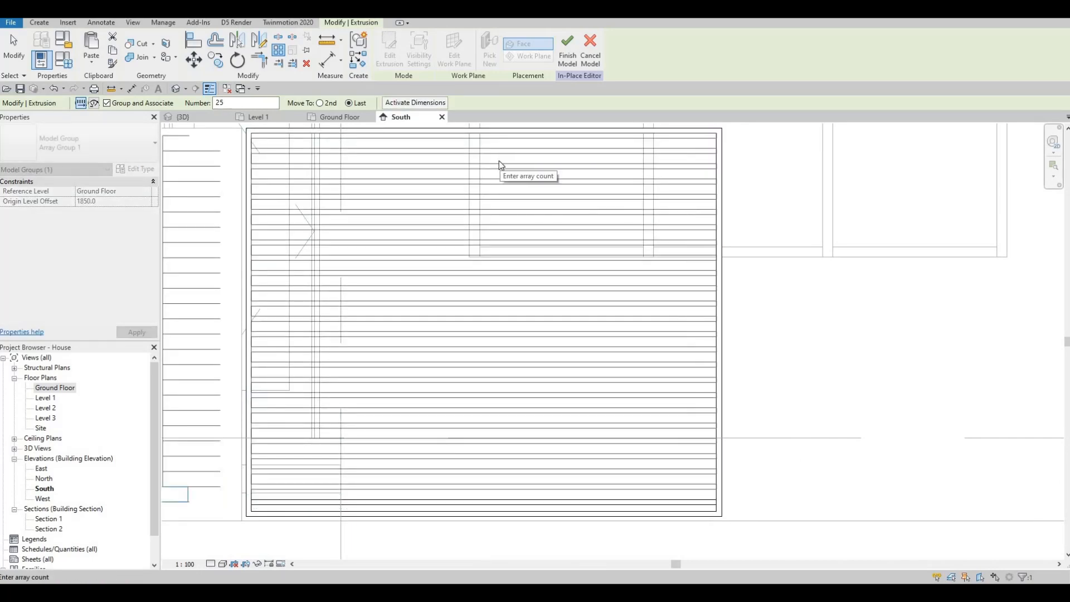
key("Escape")
key("Escape")
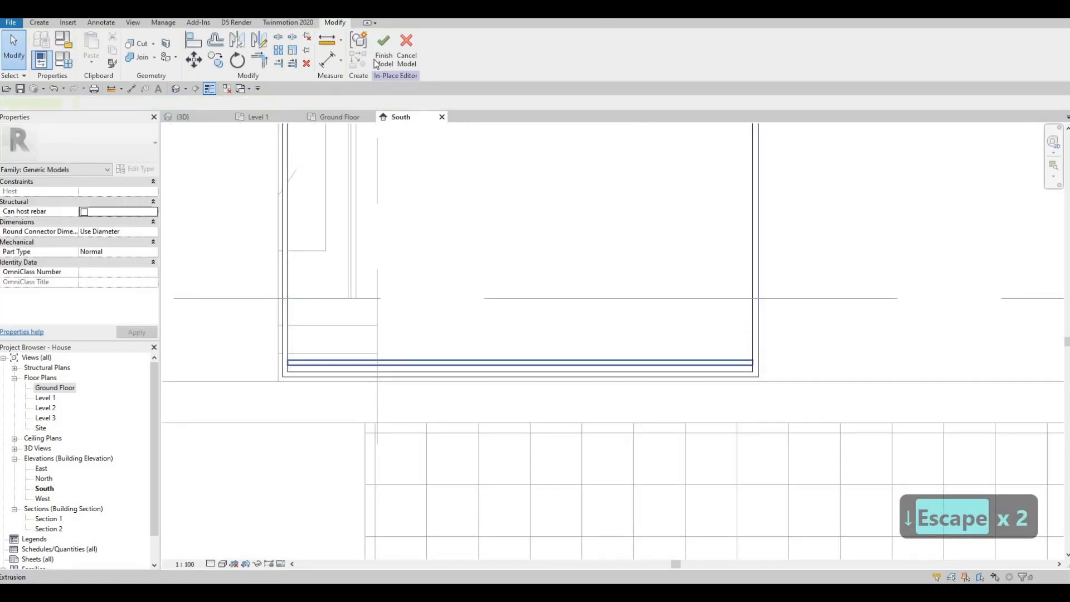
- Array the bottom slat vertically with 25 members, placing the last one just below the frame's upper inner edge
left_click(384, 365)
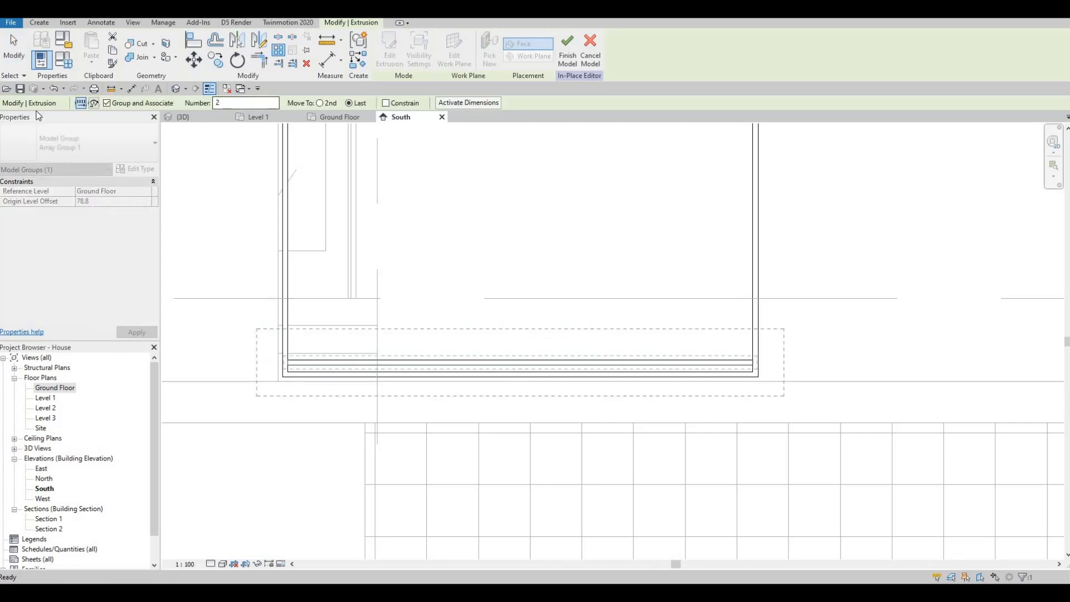
left_click(753, 360)
middle_click_drag(720, 248, 663, 531)
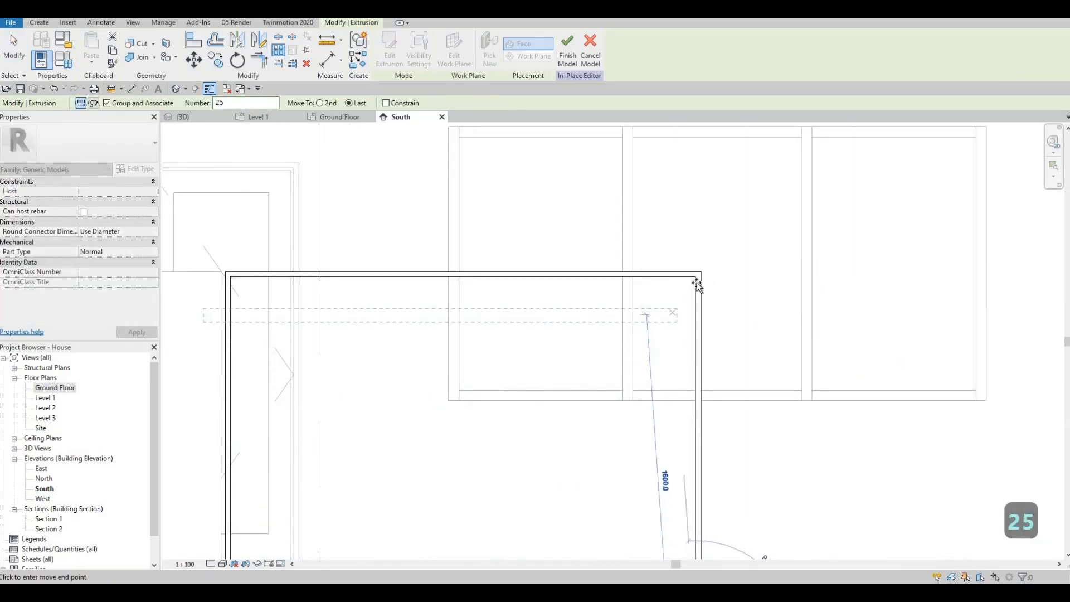
scroll(703, 282, "up", 3)
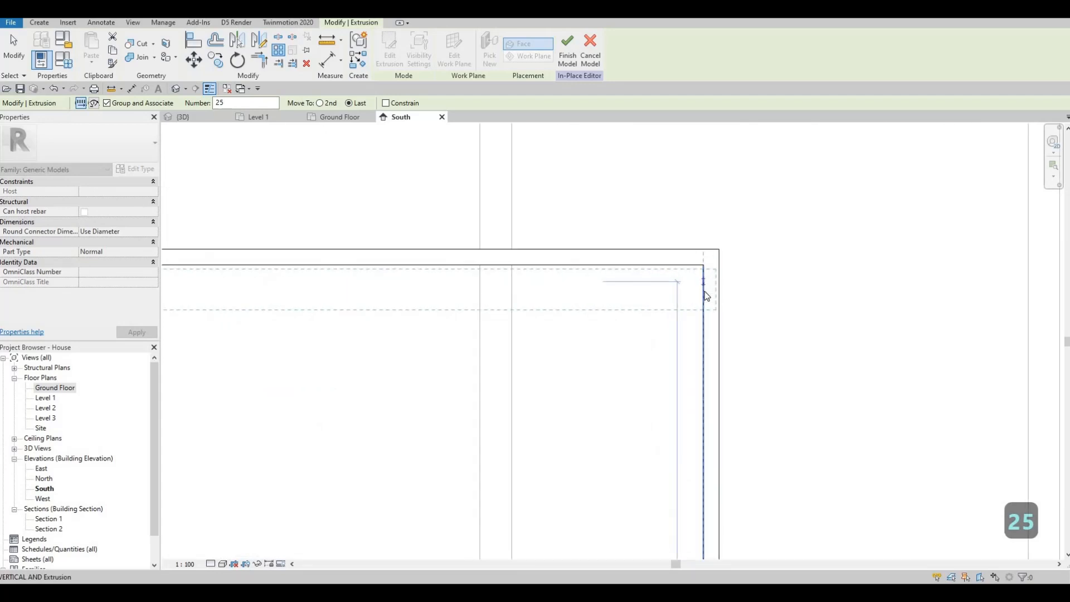
left_click(704, 292)
scroll(645, 299, "down", 5)
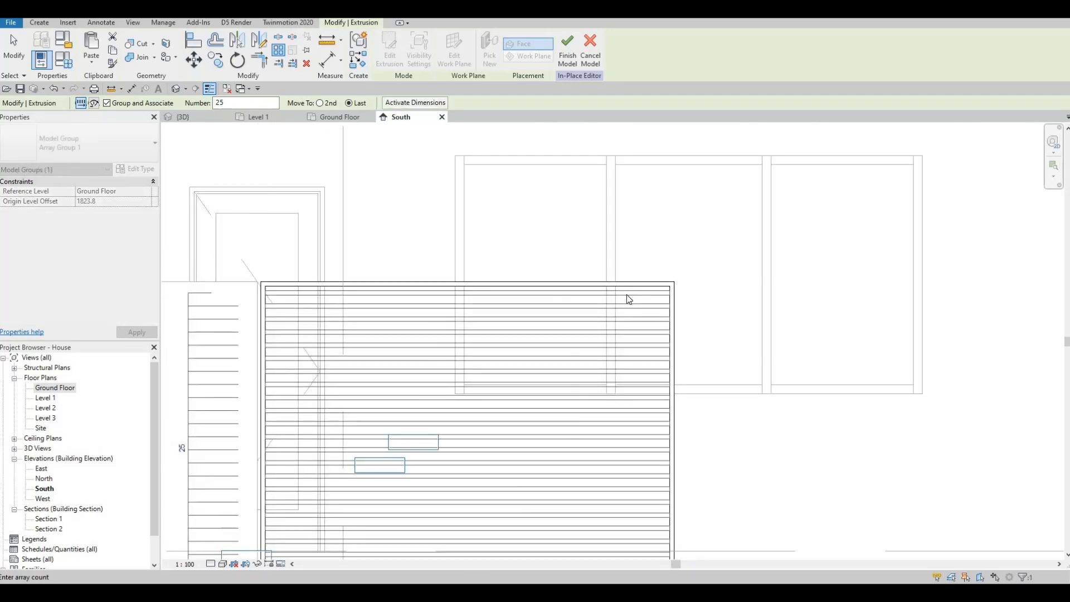
key("Return")
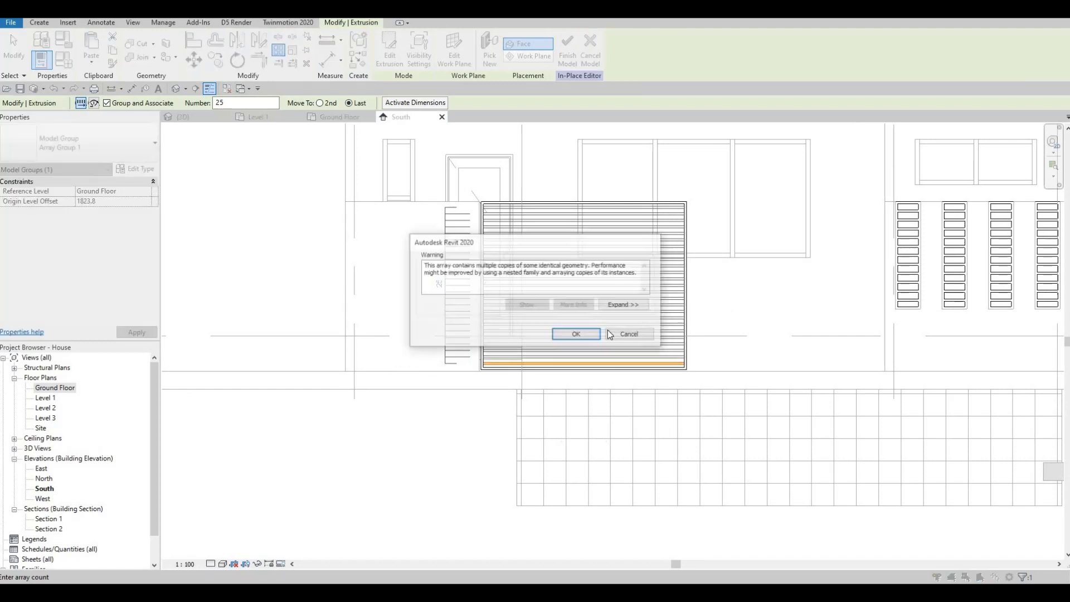
key("Return")
- Nudge the topmost slat of the array down slightly and move it back up
scroll(663, 251, "up", 5)
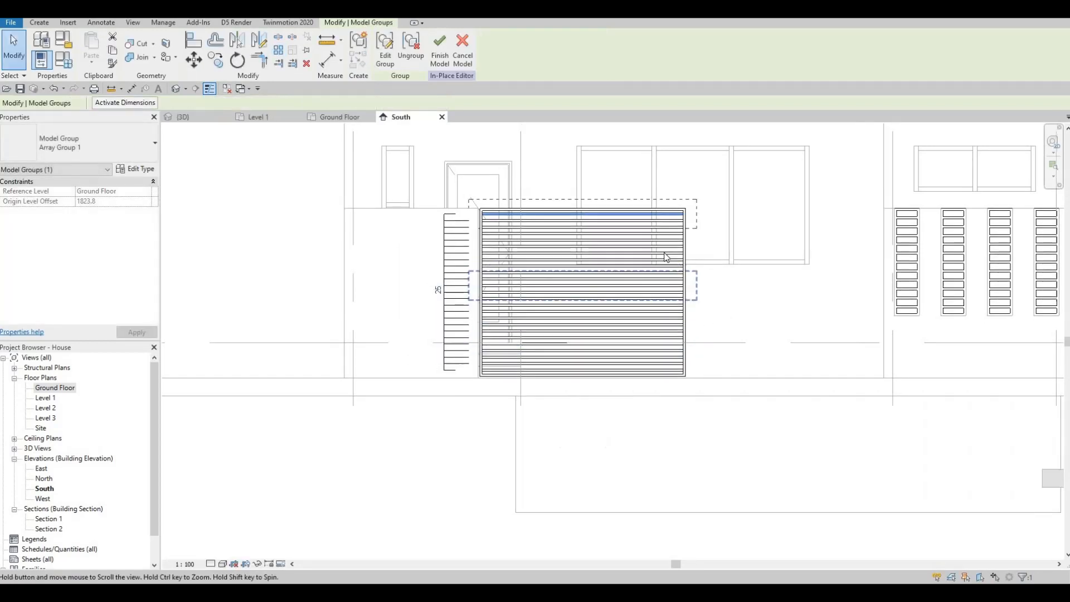
key("Escape")
left_click(657, 240)
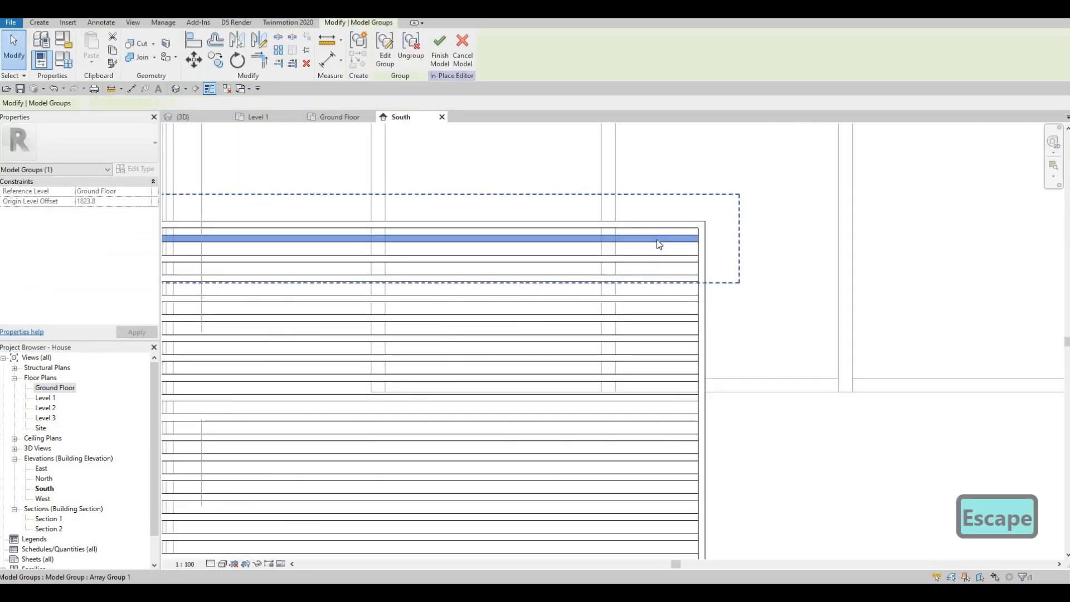
key("Down")
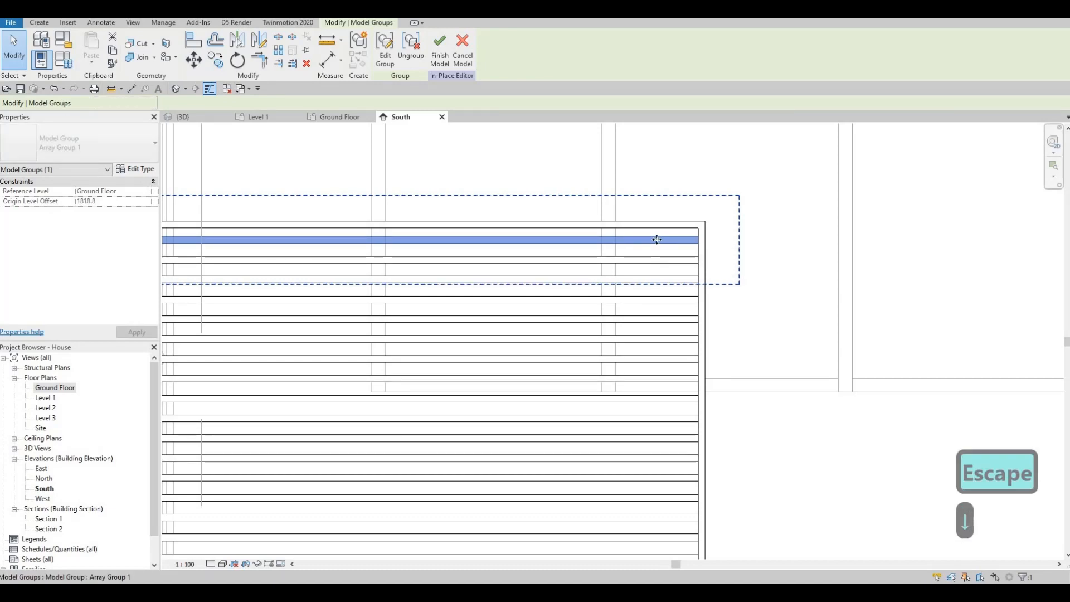
key("Up")
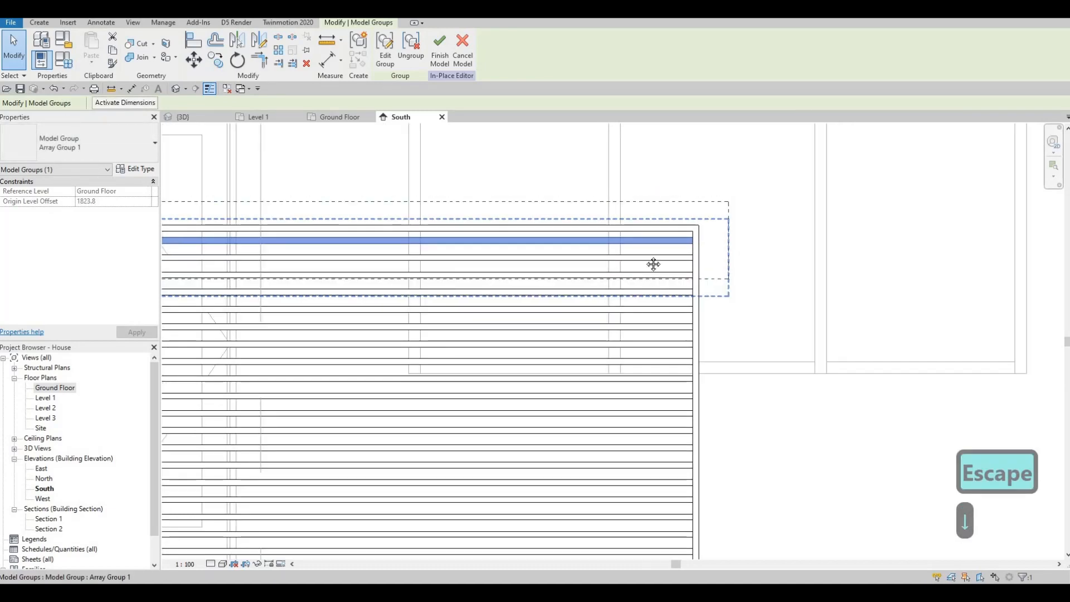
- Check the slat spacing across the whole frame and finish the in-place model
scroll(652, 263, "down", 4)
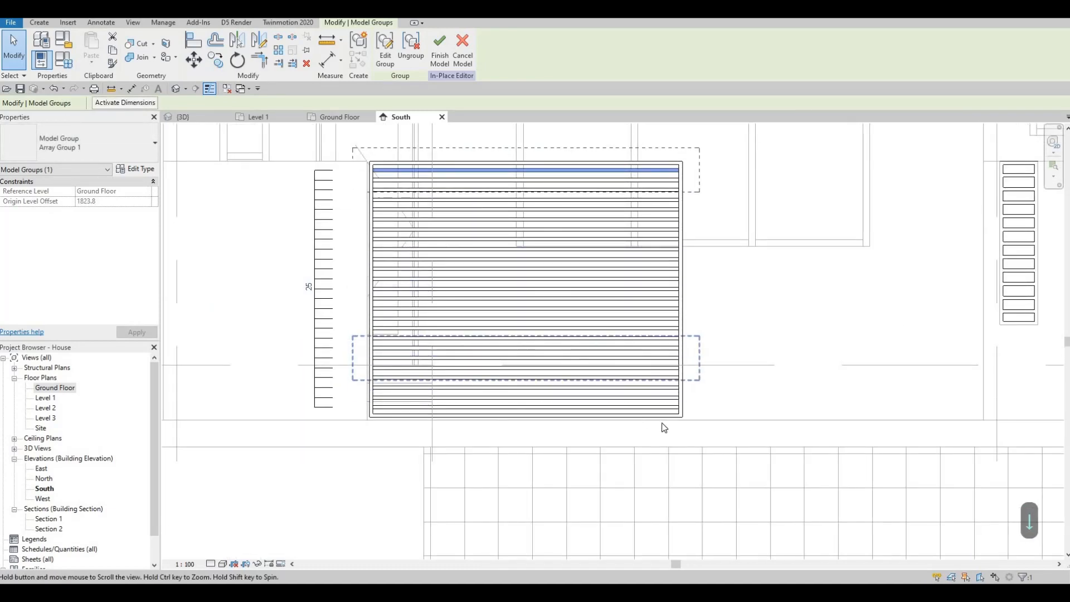
middle_click_drag(663, 425, 669, 425)
scroll(664, 164, "up", 2)
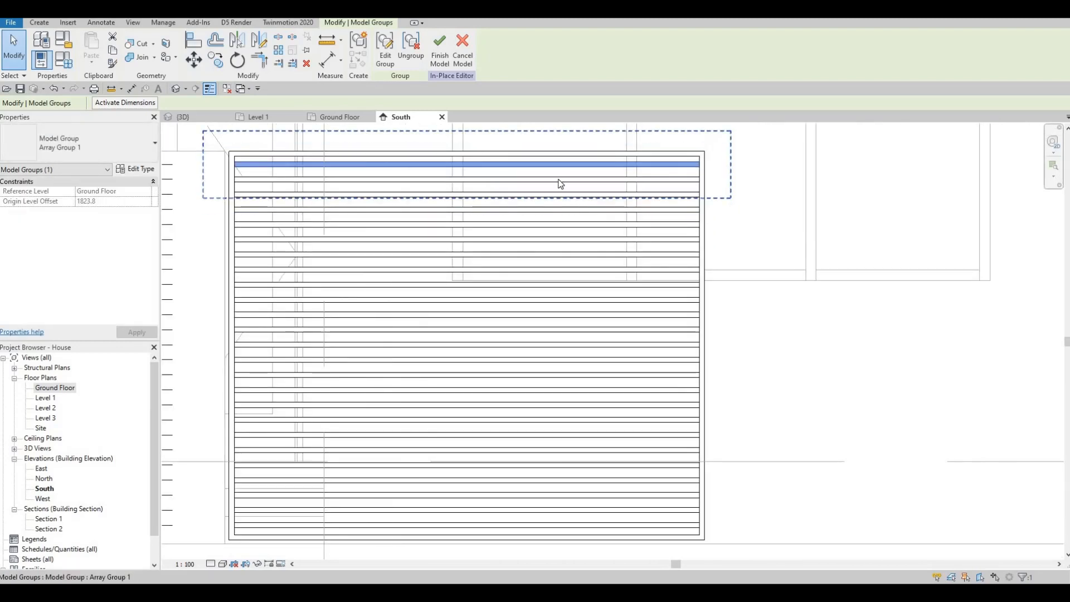
middle_click_drag(331, 342, 450, 315)
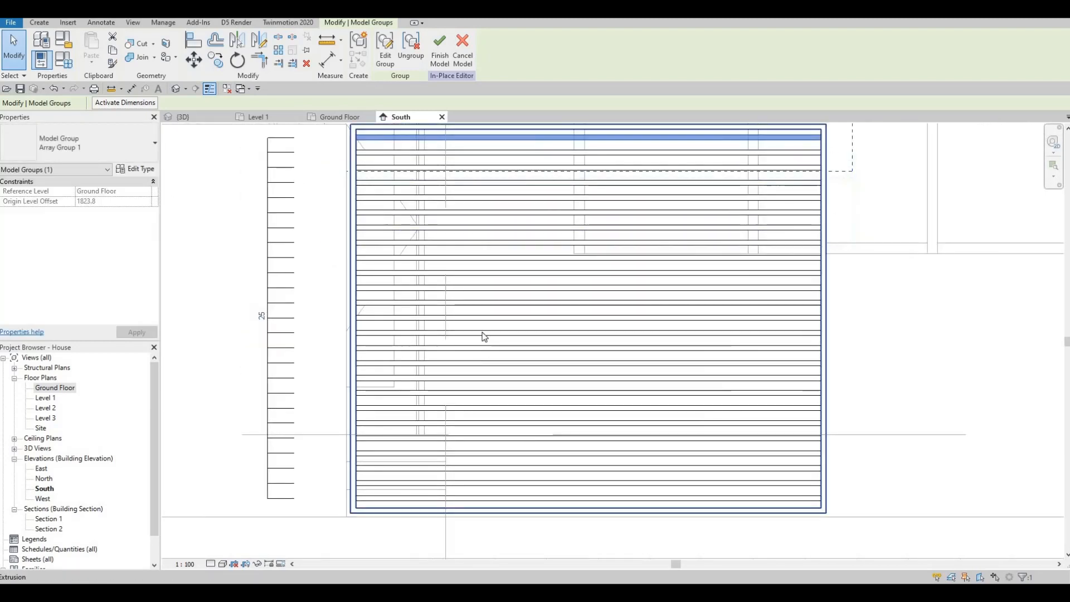
middle_click_drag(600, 361, 554, 328)
scroll(562, 332, "down", 2)
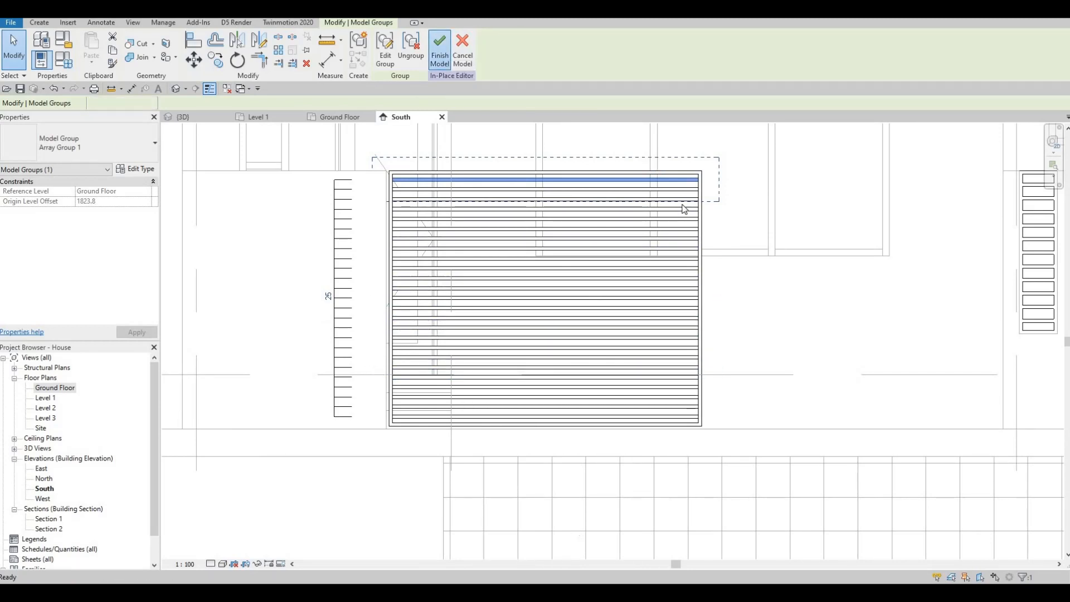
middle_click_drag(630, 244, 494, 227)
scroll(495, 226, "down", 2)
key("Escape")
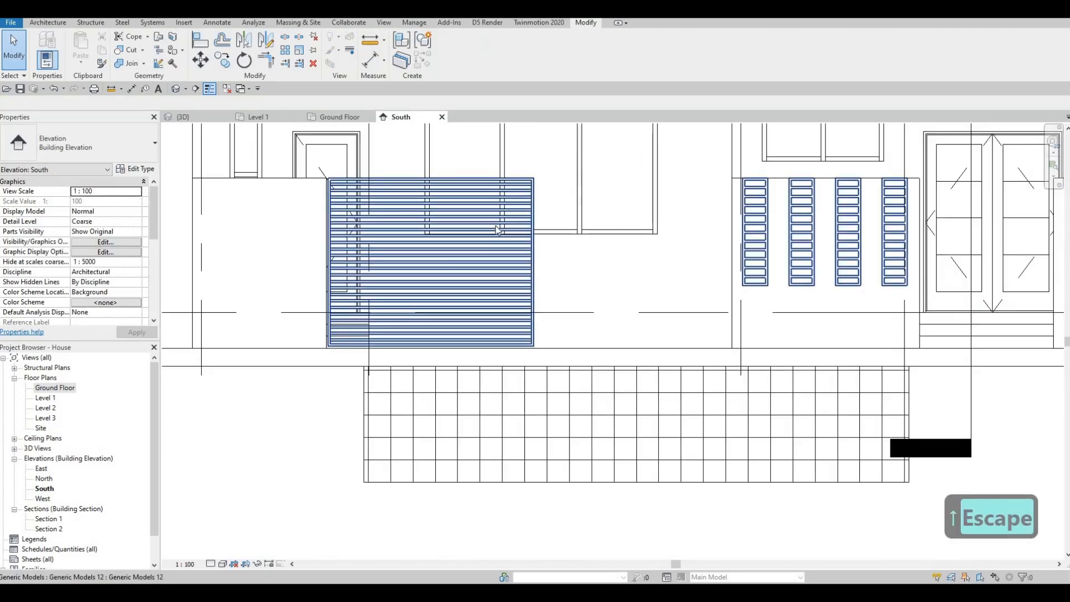
- Reopen the slatted panel for in-place editing
left_click(496, 225)
left_click(452, 66)
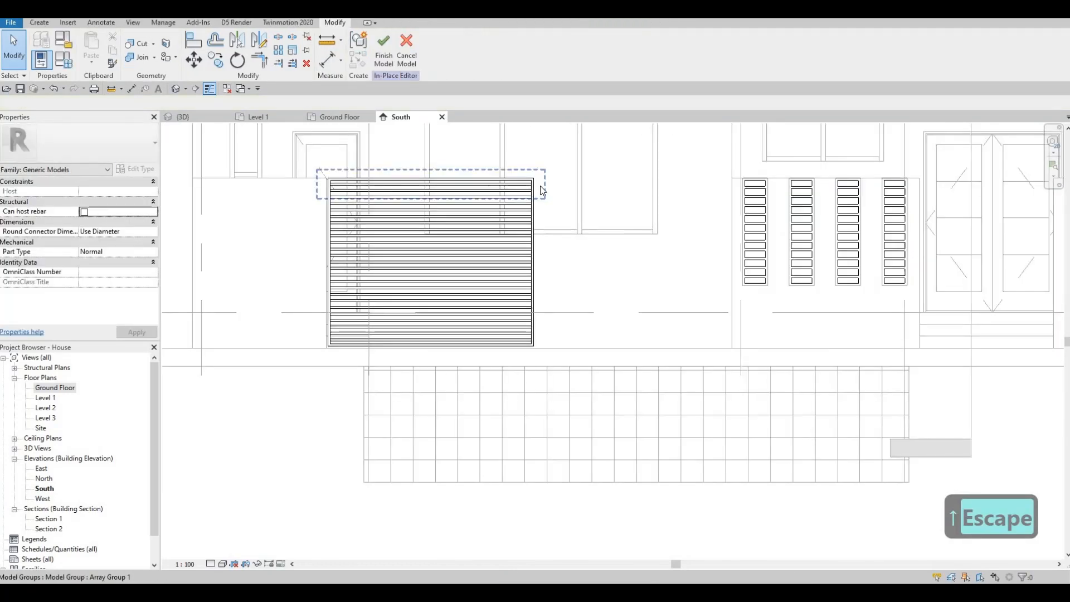
left_click(497, 203)
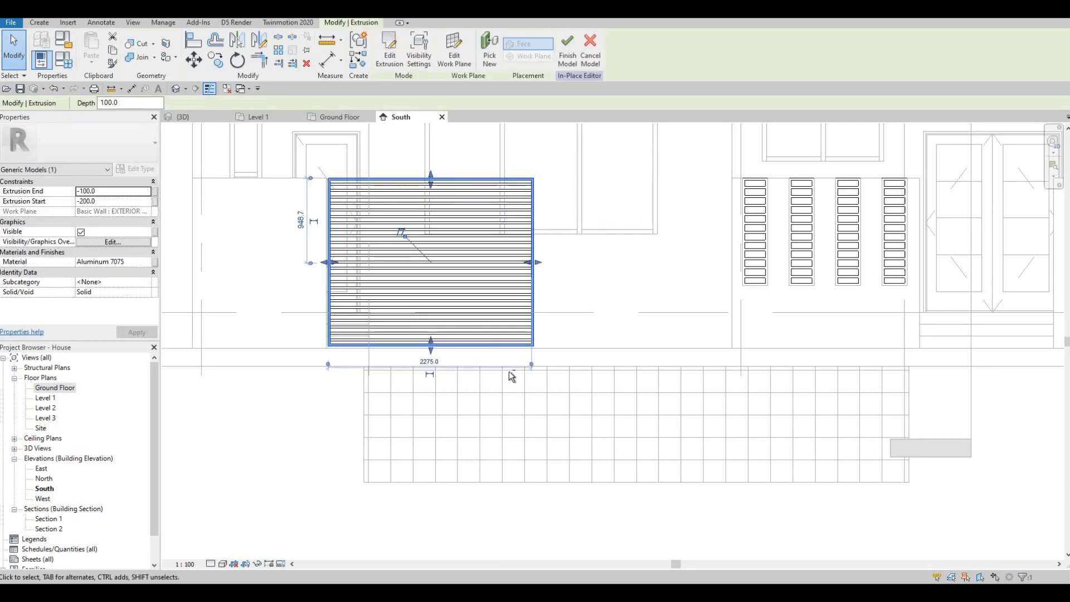
- Copy the frame with all its slats to the right, placing the copy beside the original panel with a small gap
left_click_drag(312, 161, 551, 392)
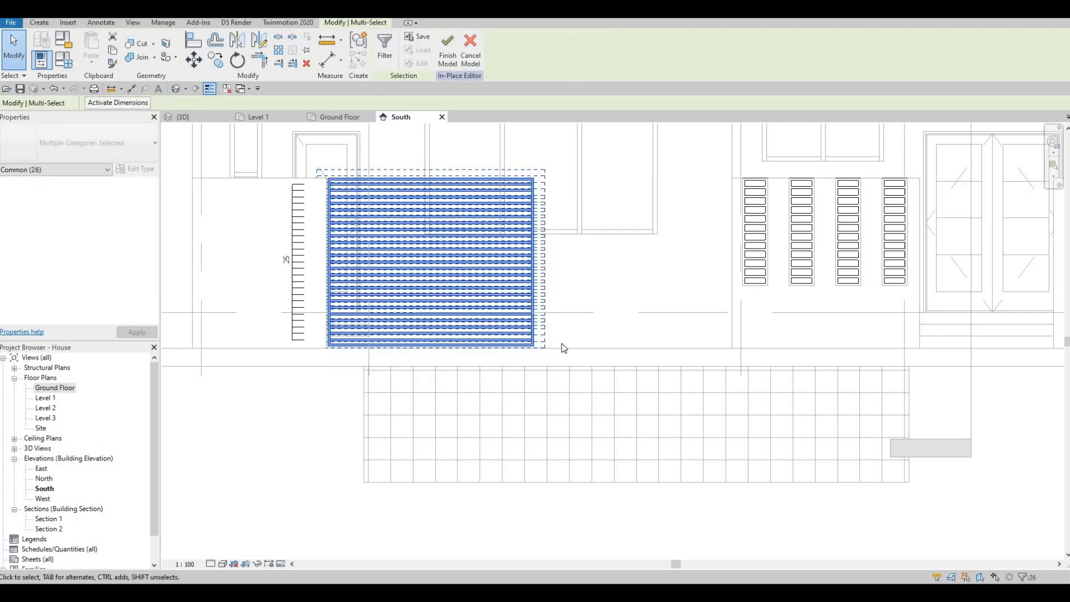
key("c")
key("o")
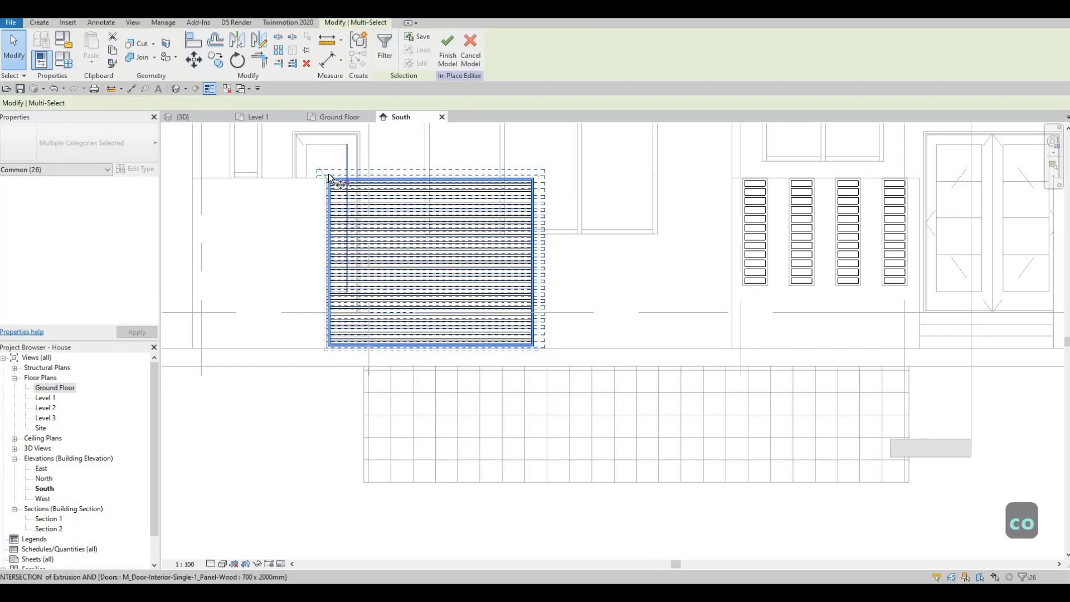
scroll(328, 179, "up", 2)
scroll(329, 179, "up", 2)
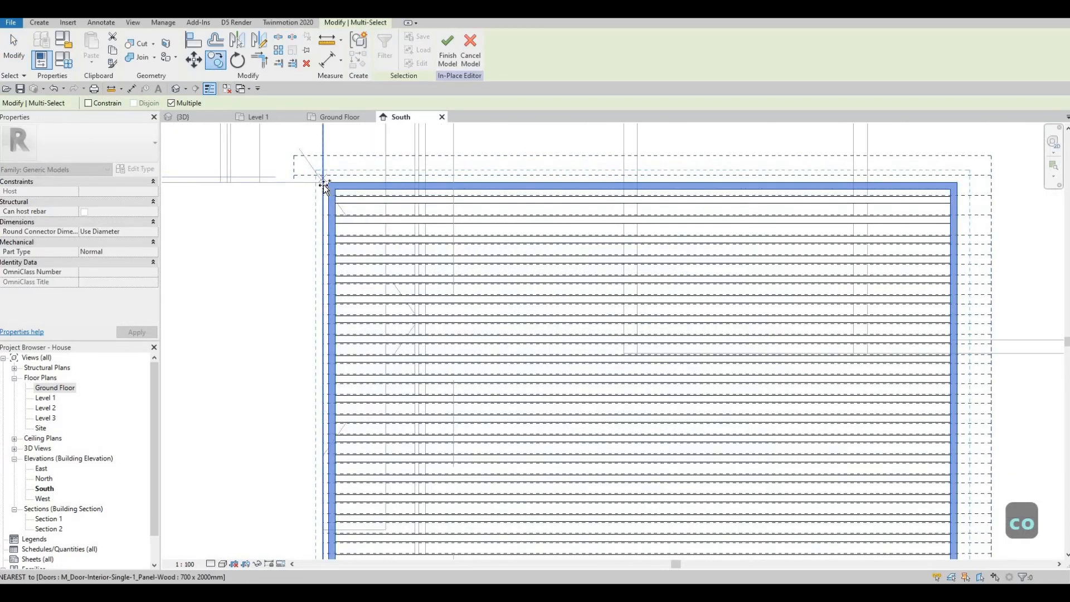
left_click(329, 179)
scroll(1010, 176, "up", 1)
middle_click_drag(1010, 176, 494, 220)
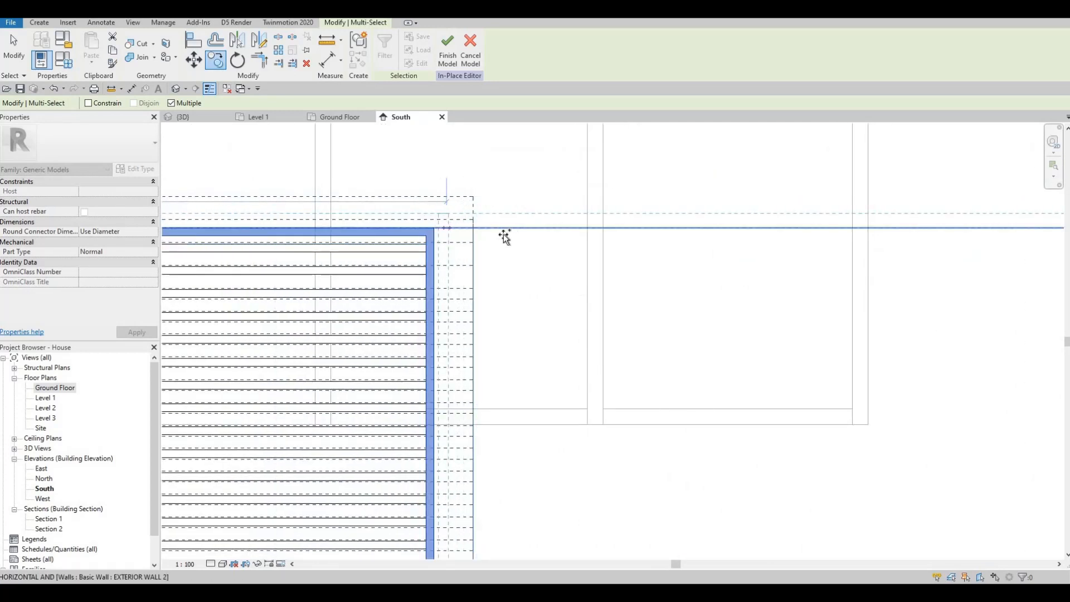
scroll(505, 237, "down", 3)
scroll(571, 231, "up", 2)
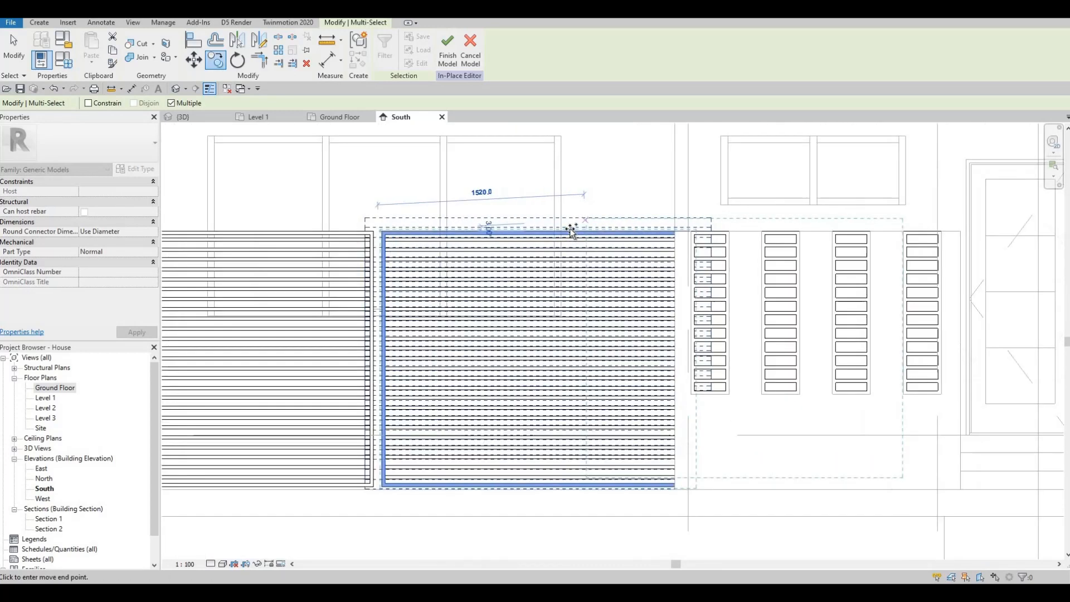
left_click(571, 230)
key("Escape")
- Nudge the copied panel, frame and slats together, left in small increments toward the original panel
key("Left")
key("Left")
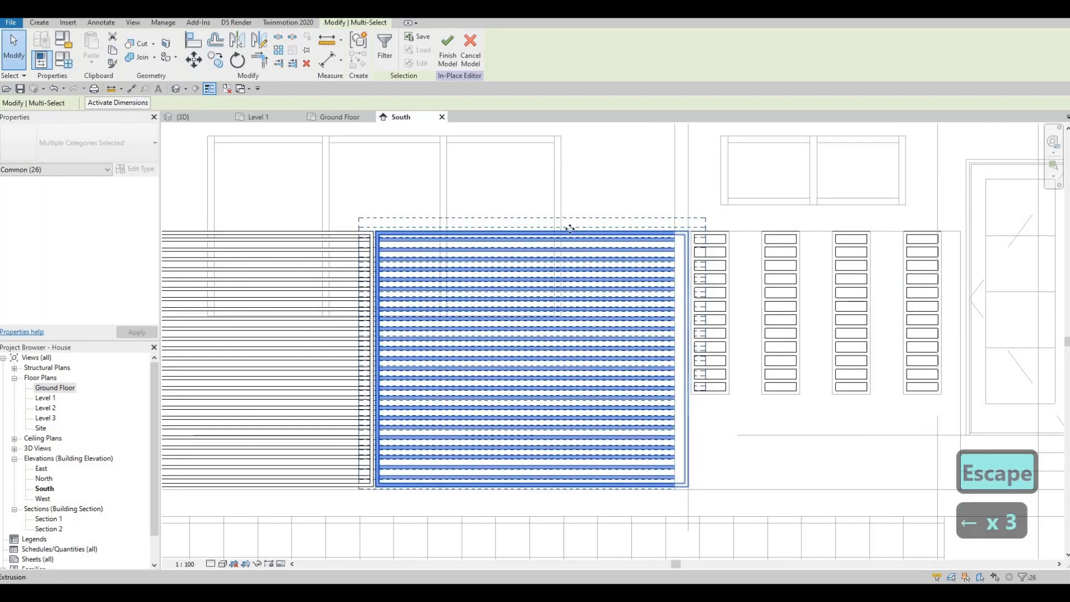
key("Right")
key("Left")
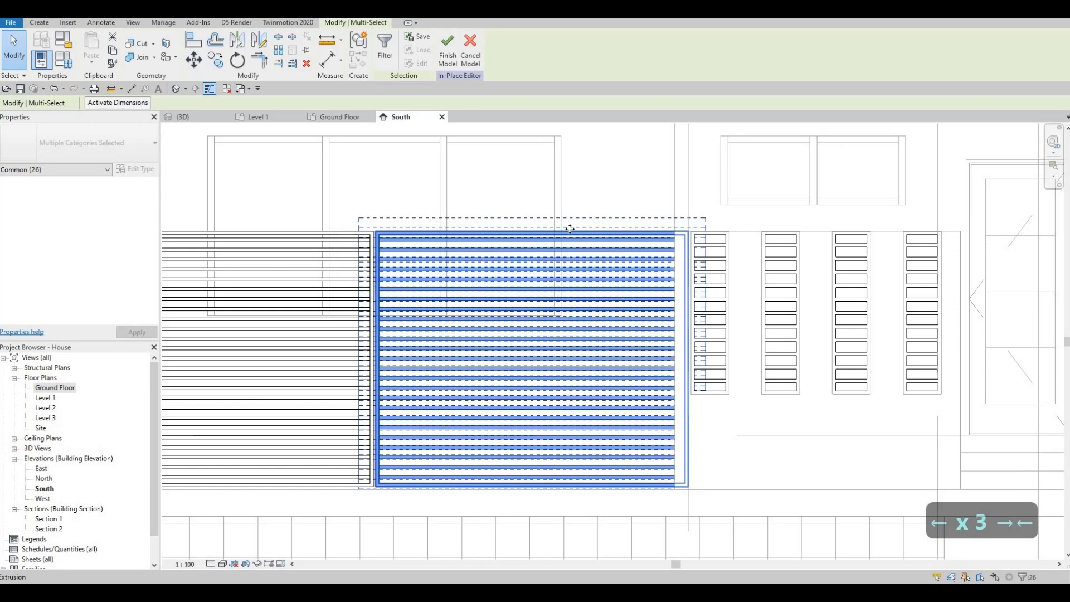
scroll(696, 237, "up", 5)
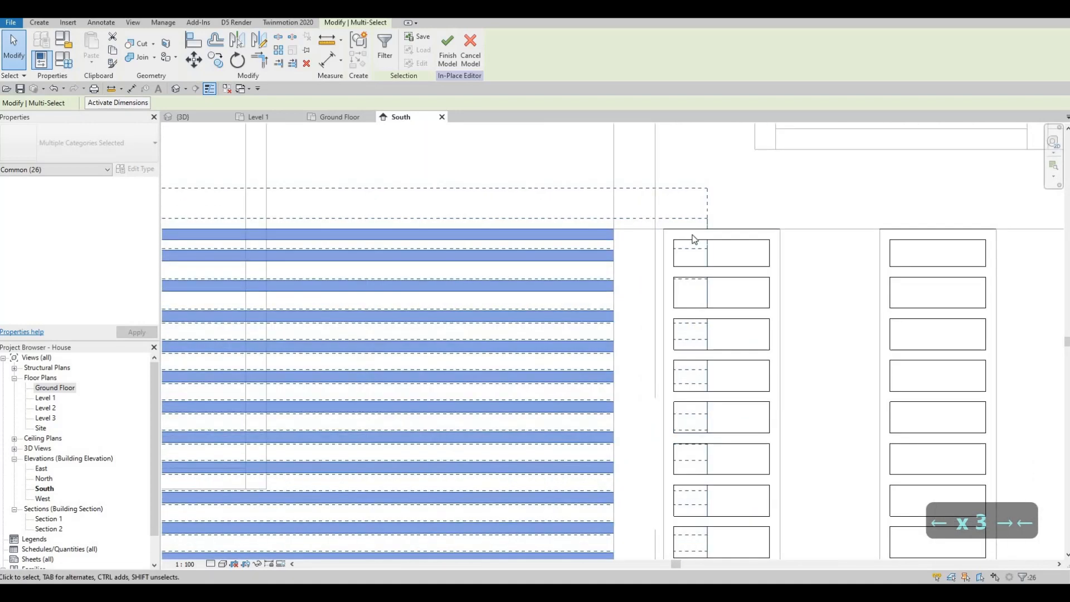
key("Left")
key("Left")
key("Left")
key("Left")
key("Left")
key("Left")
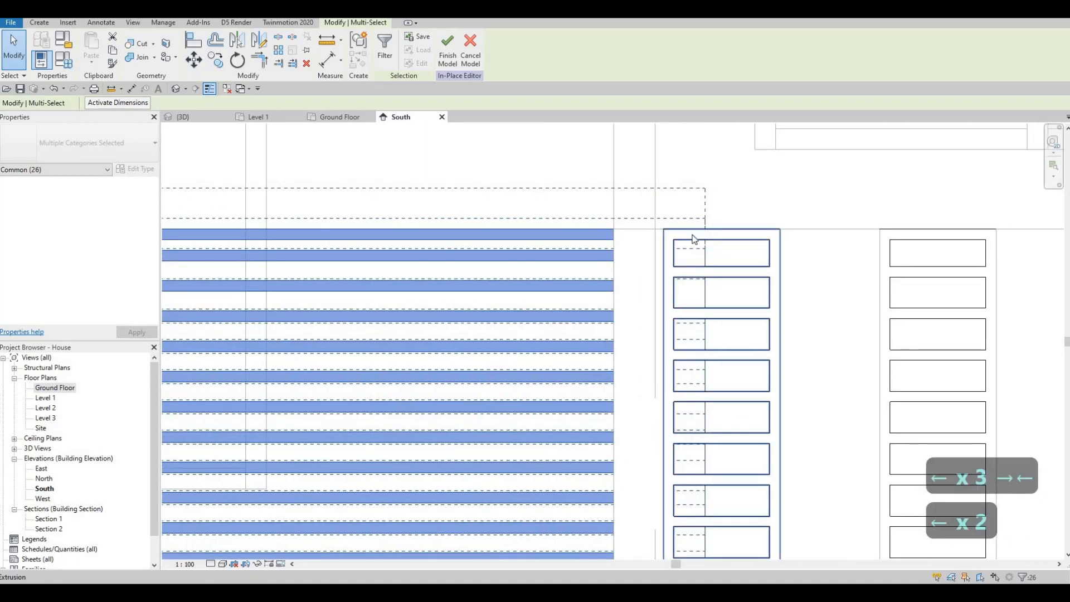
key("Left")
key("Left")
key("Left")
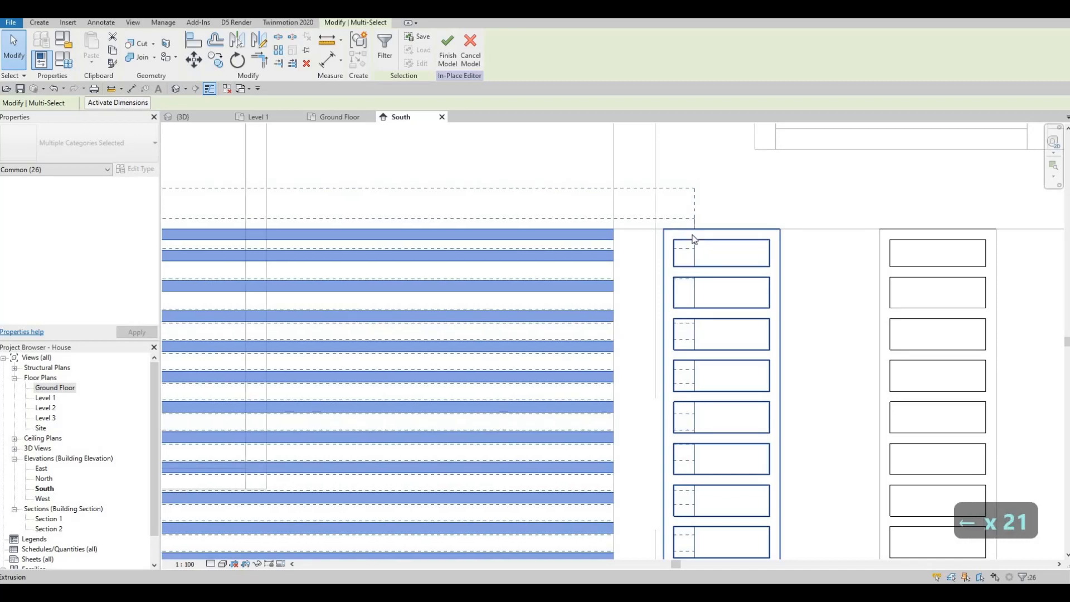
key("Left")
key("Left")
key("Left")
key("Left")
key("Left")
scroll(678, 241, "down", 1)
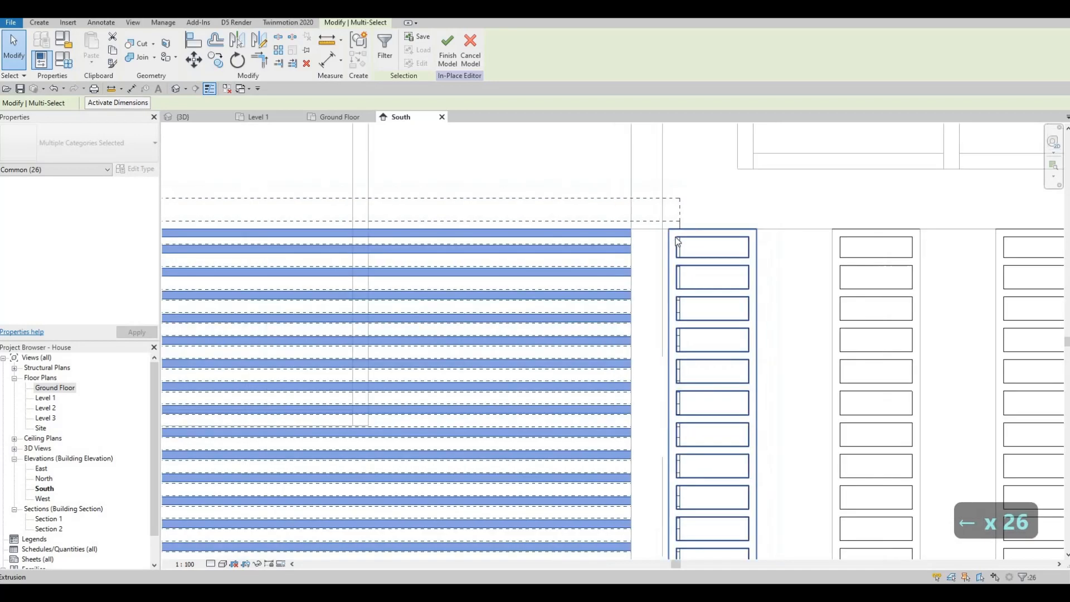
scroll(677, 240, "down", 5)
scroll(533, 246, "up", 2)
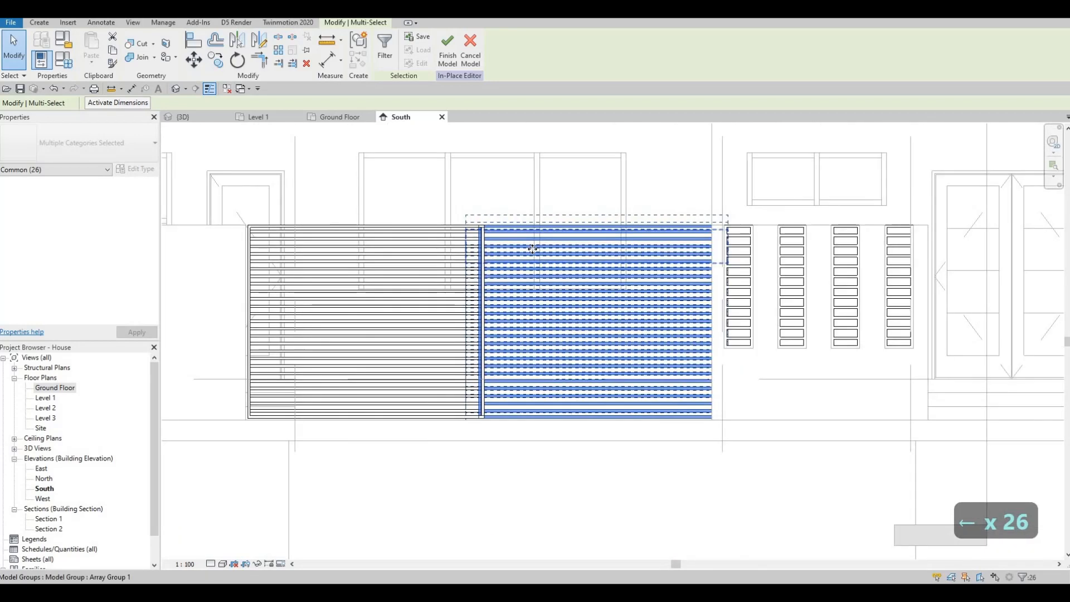
- Check the joint between the two panels and nudge the copy slightly right to leave a narrow gap, then deselect it
middle_click_drag(532, 247, 609, 282)
scroll(626, 270, "down", 2)
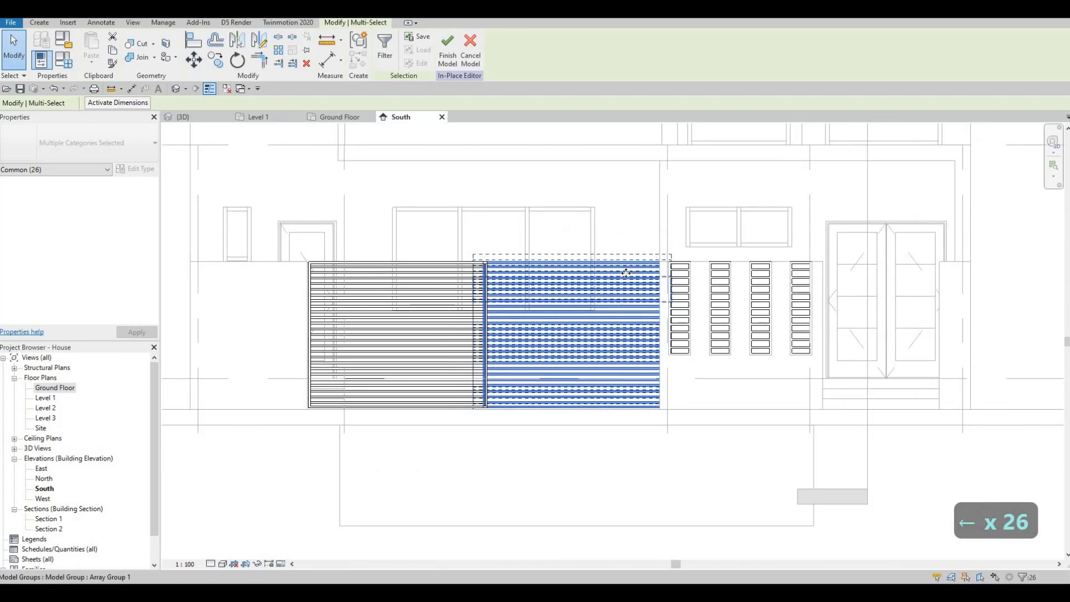
scroll(666, 270, "up", 4)
scroll(618, 269, "up", 1)
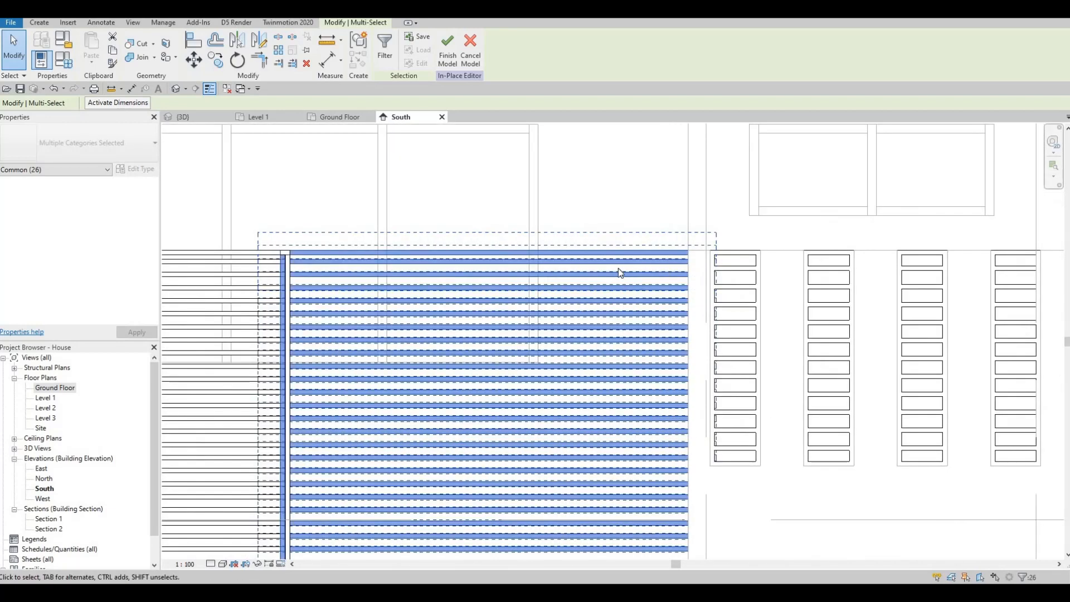
scroll(617, 269, "down", 2)
key("Right")
key("Right")
key("Right")
key("Right")
key("Right")
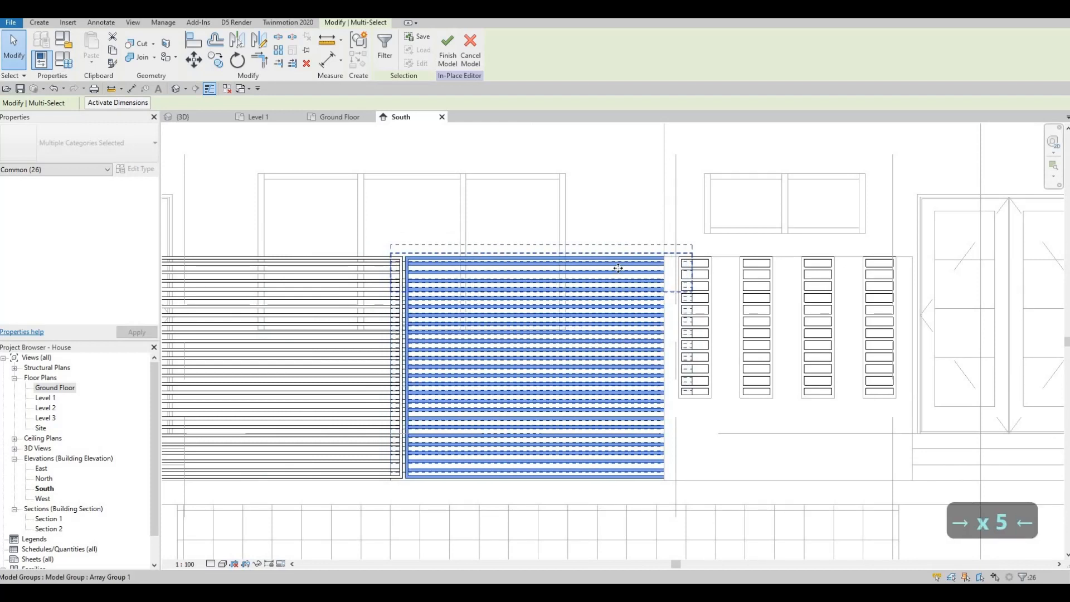
key("Escape")
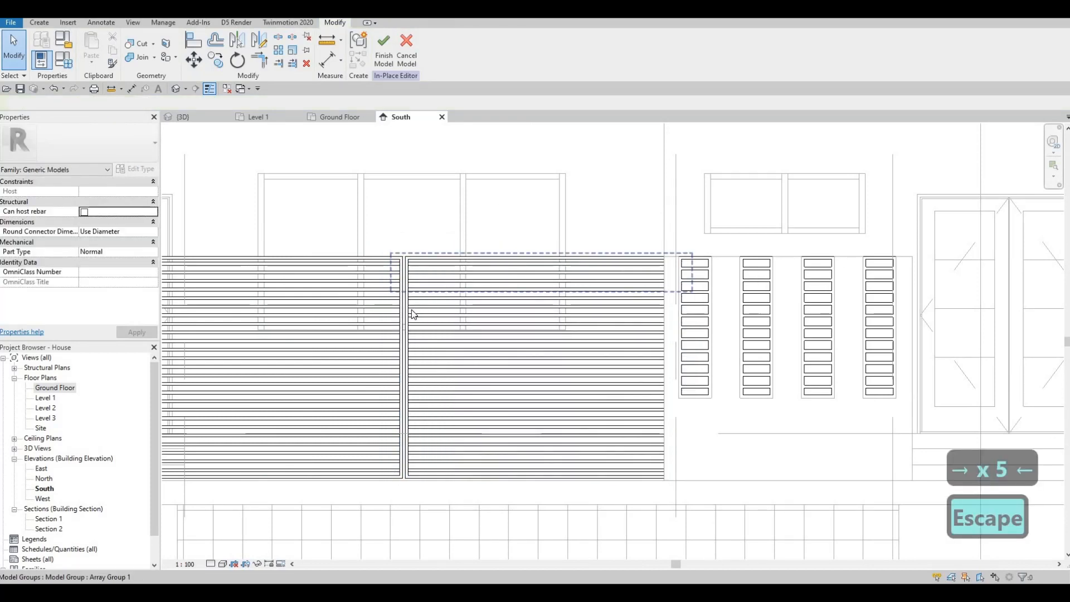
- Select the copied panel's frame extrusion and pull its right side back to the edge of the exterior wall
left_click(414, 272)
key("Escape")
key("Escape")
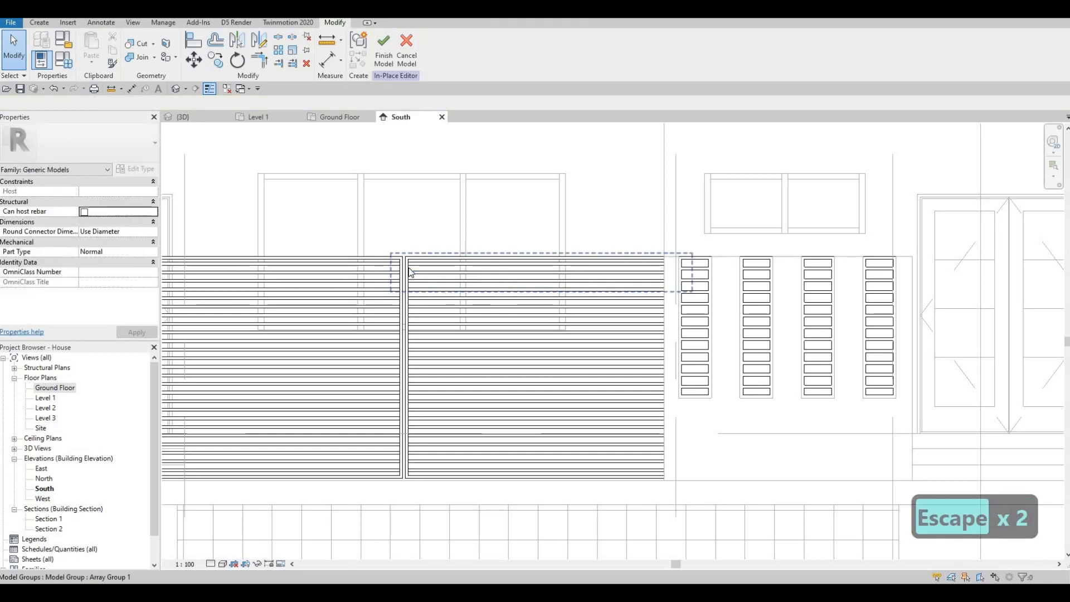
key("Tab")
key("Tab")
left_click(570, 355)
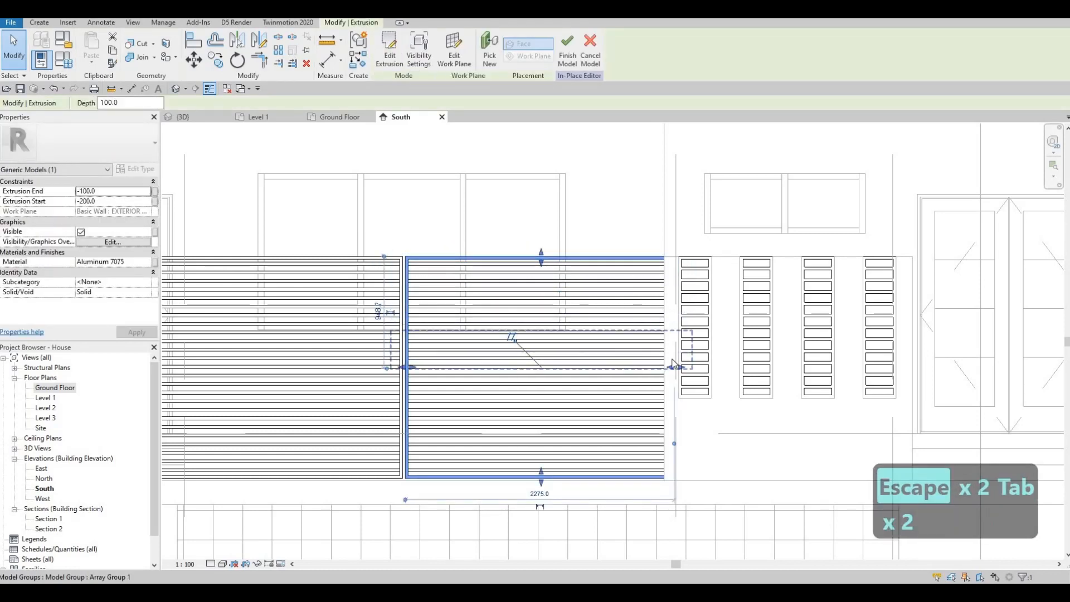
scroll(674, 368, "up", 2)
mouse_move(657, 374)
left_mouse_down()
mouse_move(685, 376)
mouse_move(658, 372)
left_mouse_up()
scroll(651, 374, "up", 4)
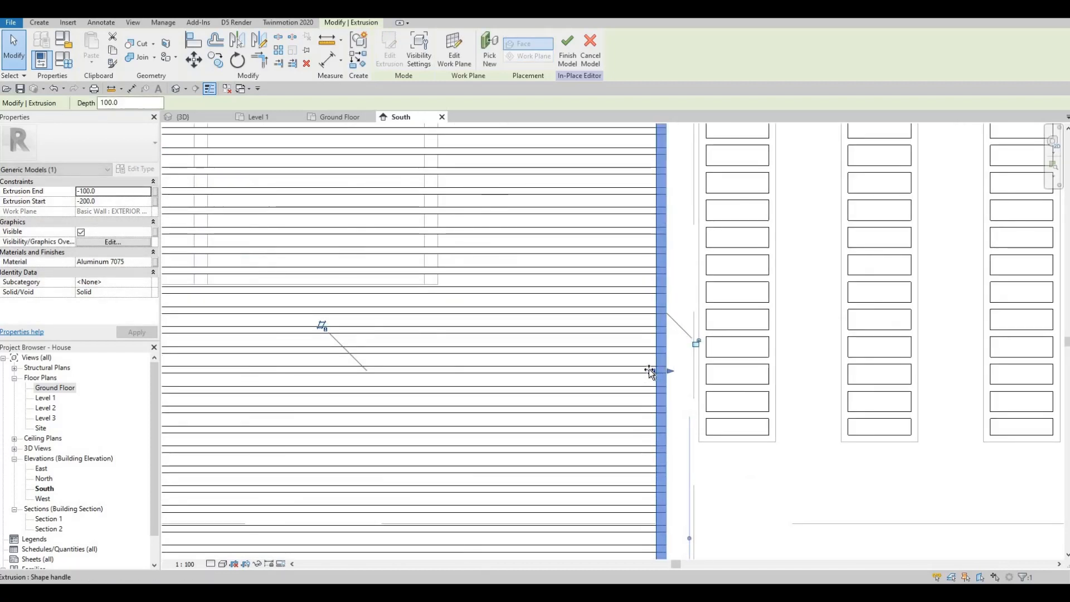
left_click_drag(654, 371, 662, 370)
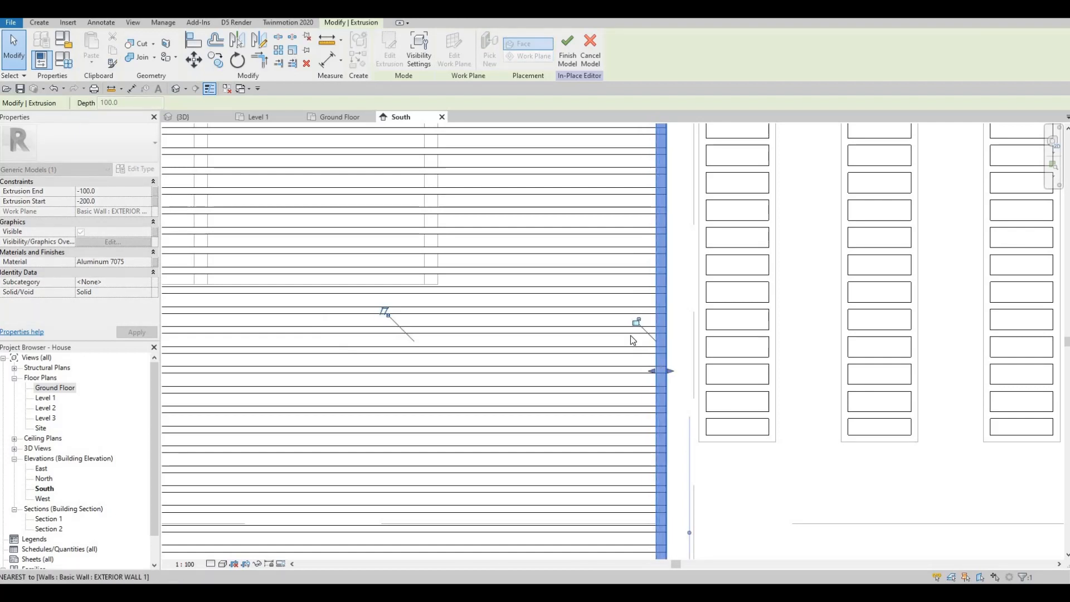
scroll(630, 335, "down", 3)
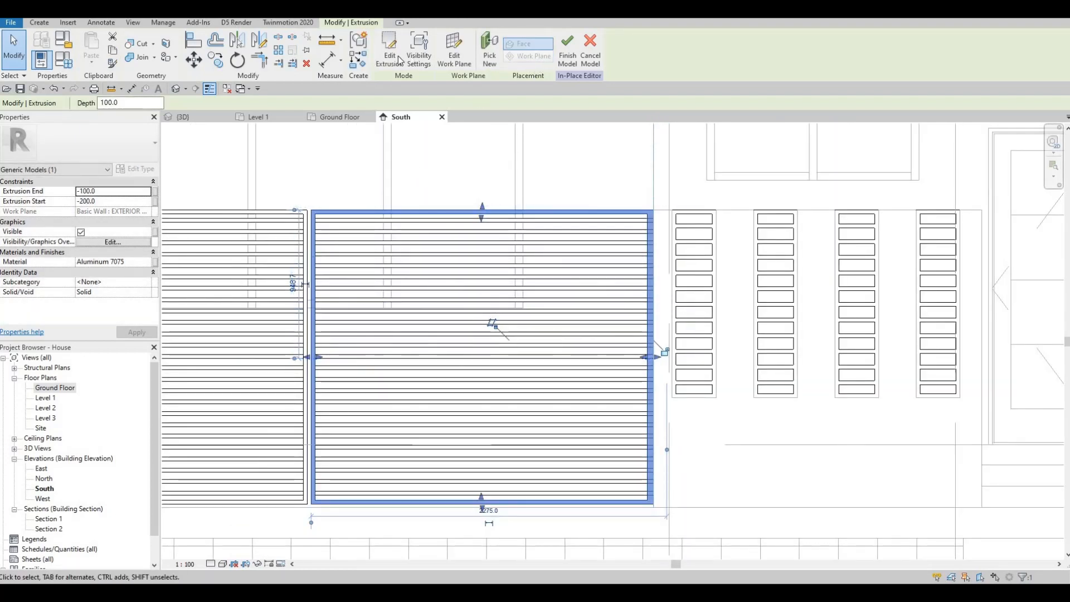
- Open the copied frame's extrusion sketch and nudge its right-hand vertical boundary lines slightly left
scroll(661, 336, "up", 3)
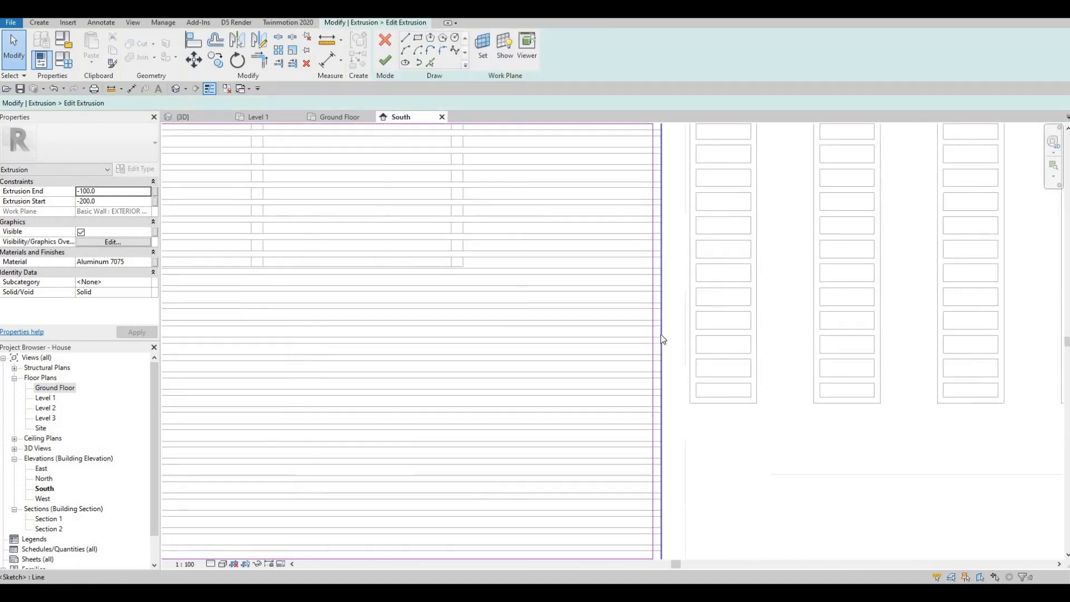
left_click(658, 339)
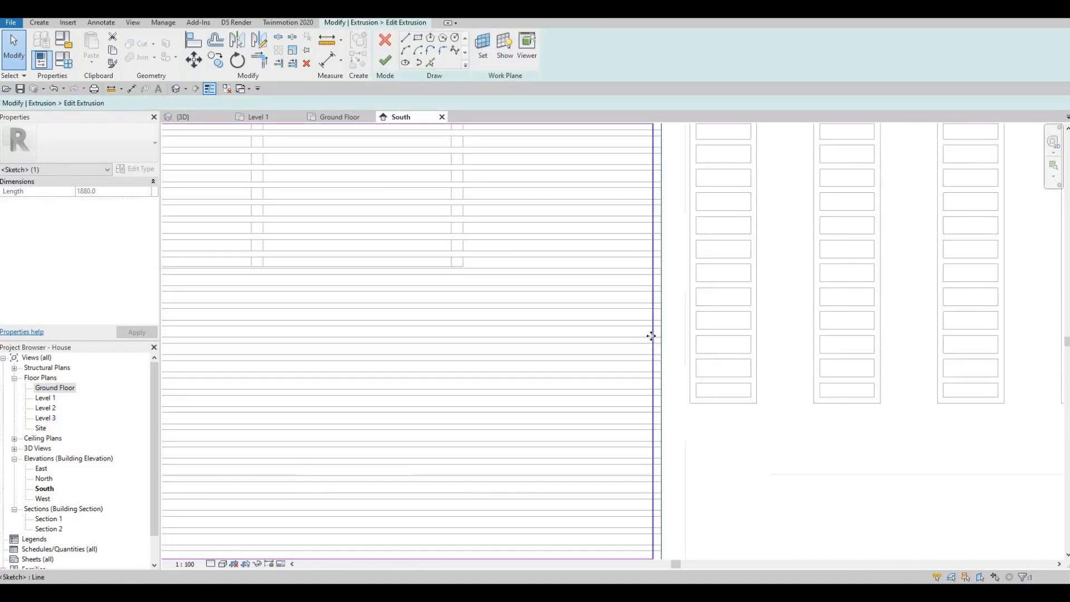
key("Left")
key("Left")
key("Escape")
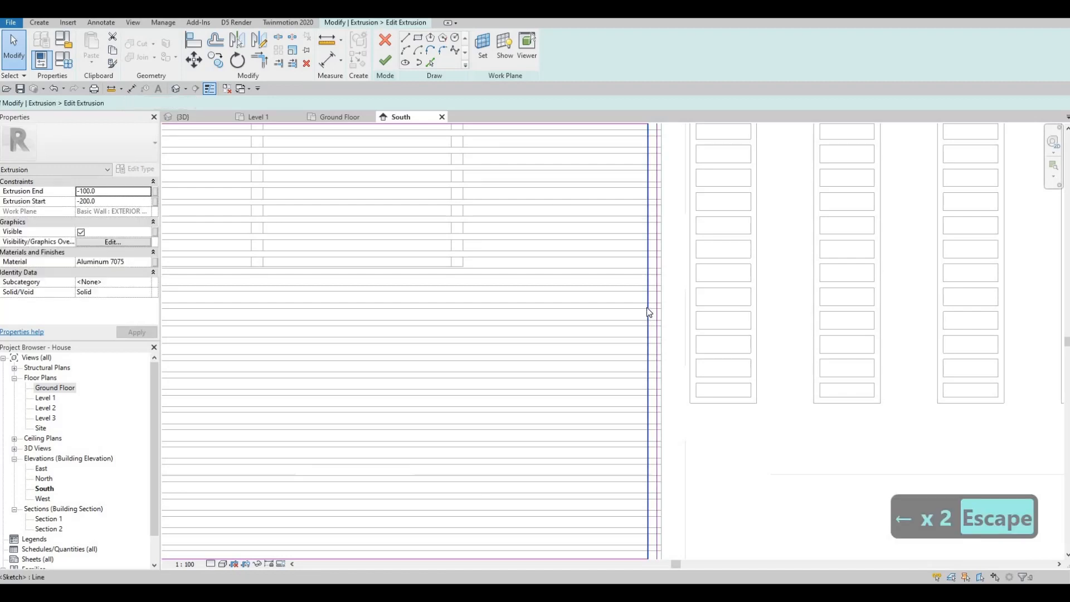
- Set the right inner sketch line 25 mm from the outer line and finish the frame's extrusion sketch
scroll(649, 319, "down", 3)
left_click(648, 287)
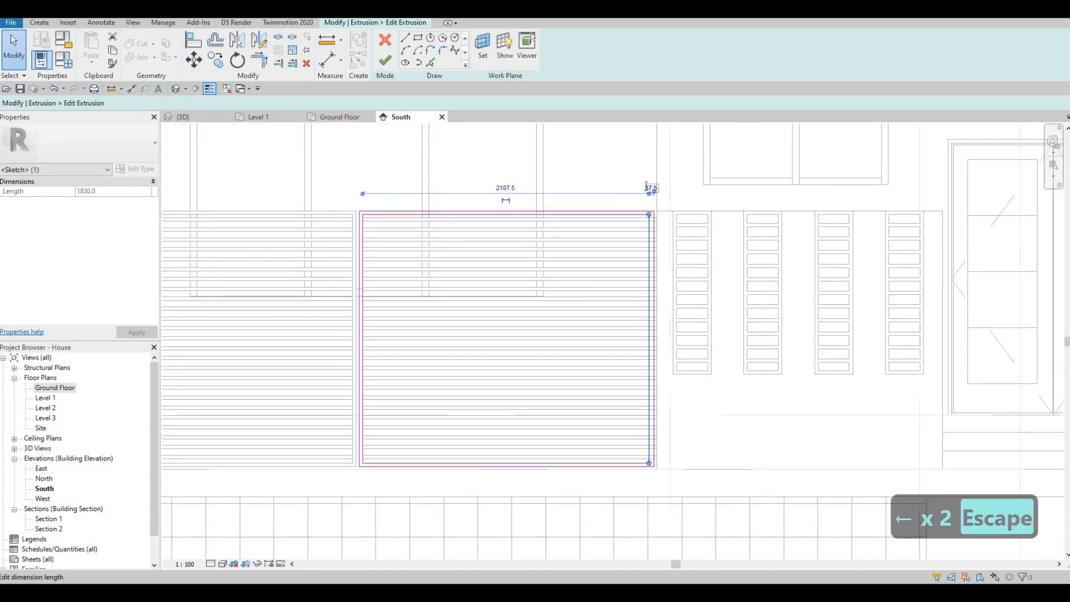
type("25")
key("Return")
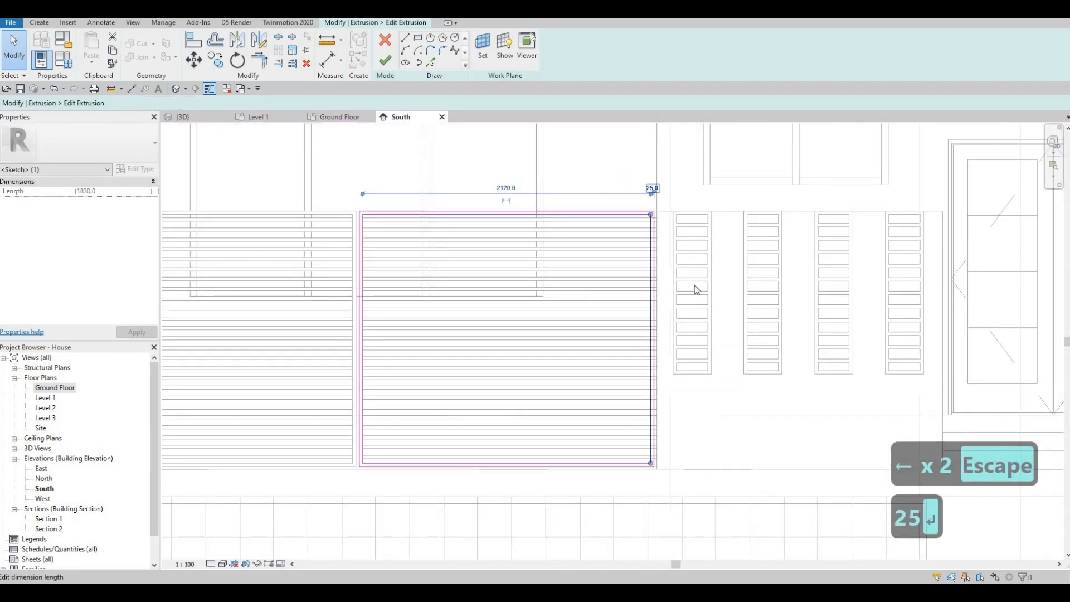
key("Escape")
scroll(621, 235, "up", 2)
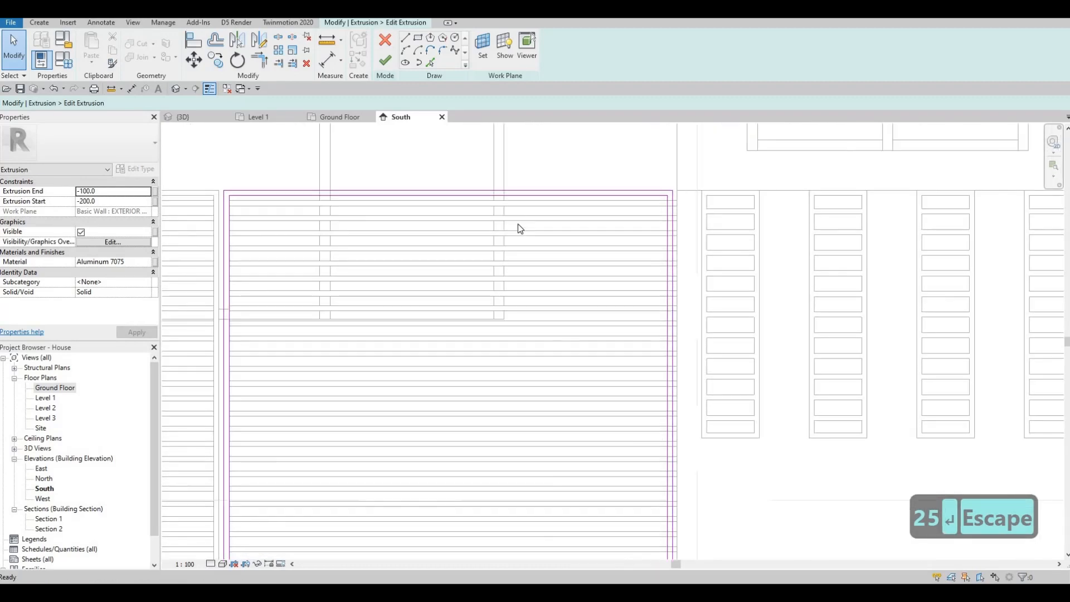
scroll(518, 227, "down", 2)
left_click(384, 62)
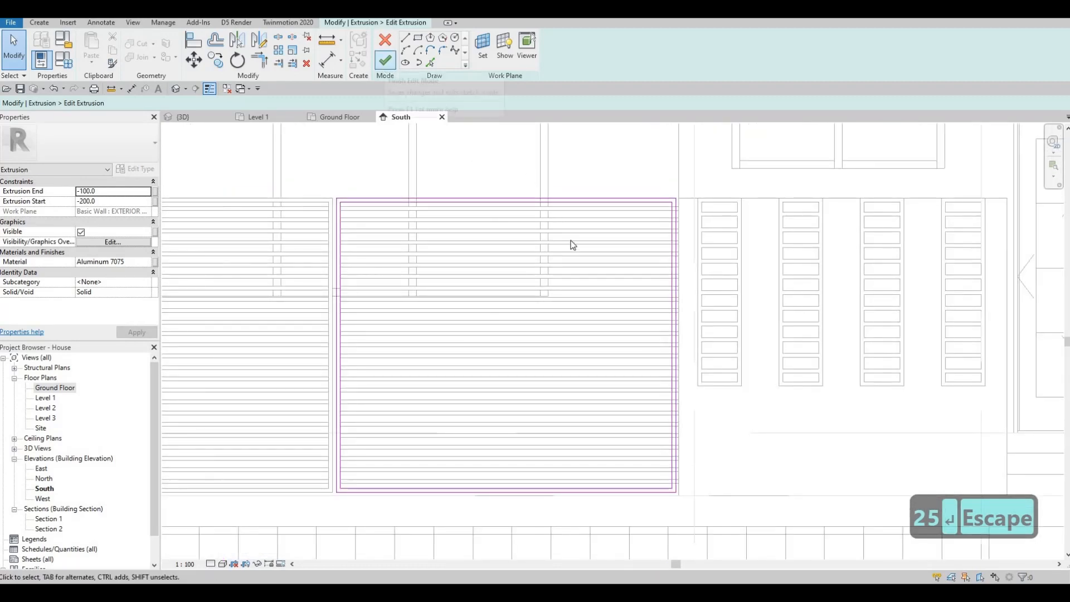
- Try to shorten the copied panel's lowest slat to the frame's inner right edge by editing its array group, and compare both panels
left_click(552, 482)
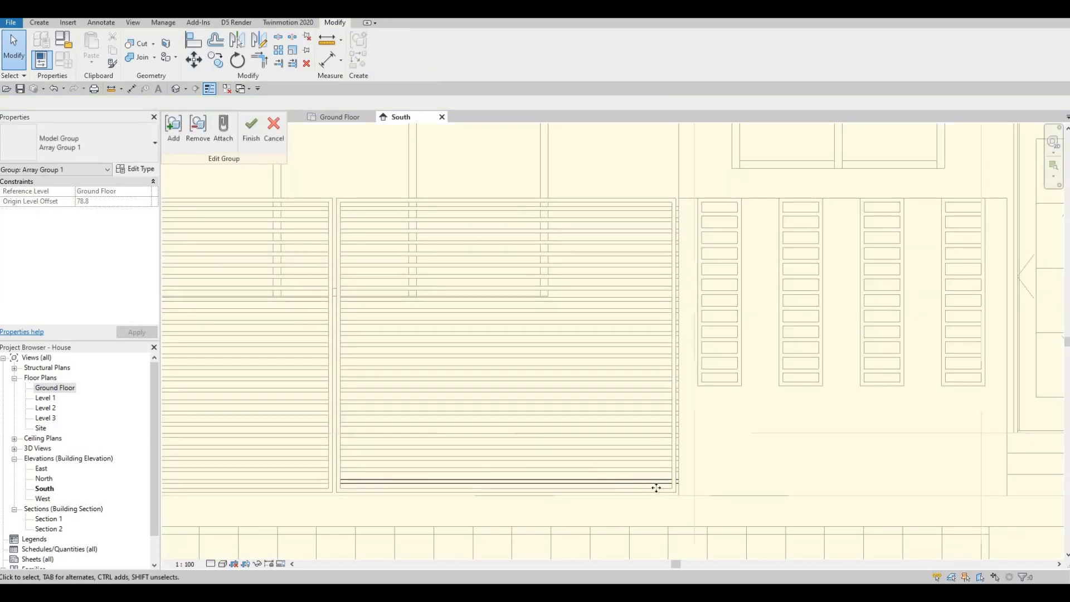
left_click(724, 489)
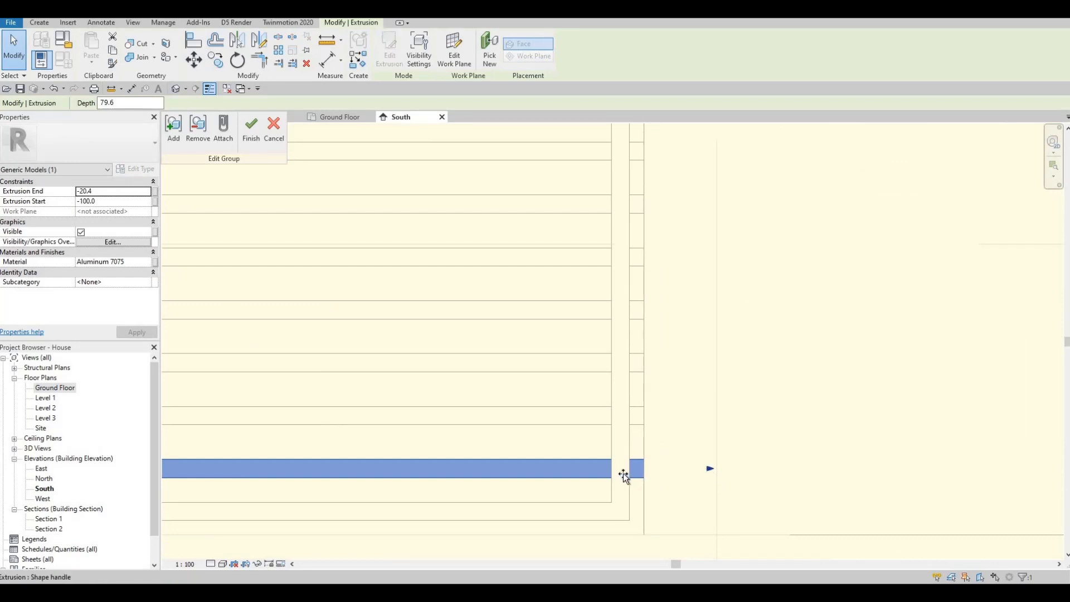
left_click_drag(624, 474, 613, 475)
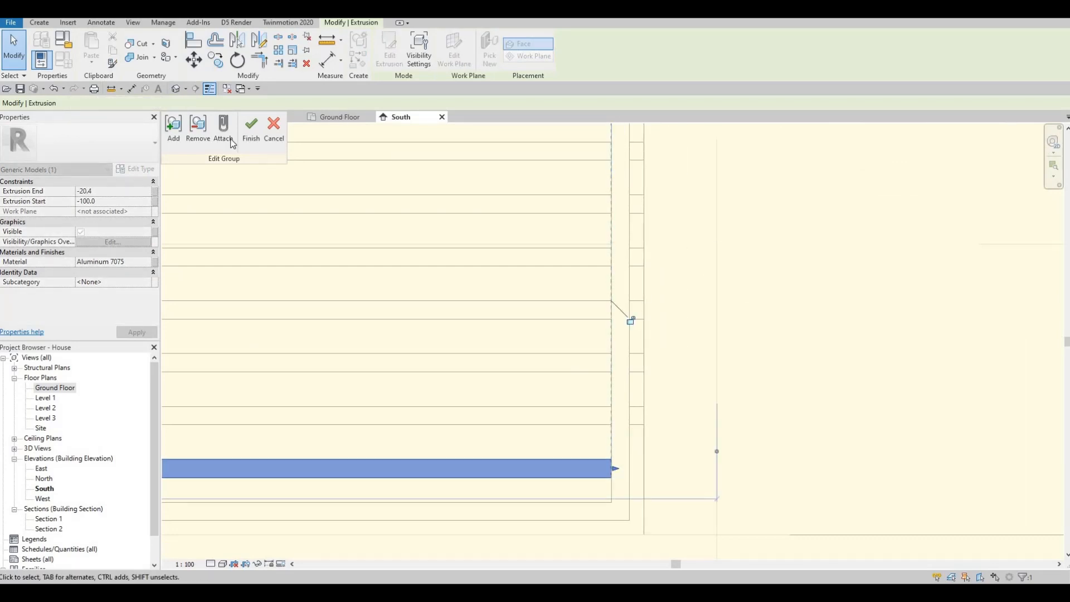
left_click(251, 131)
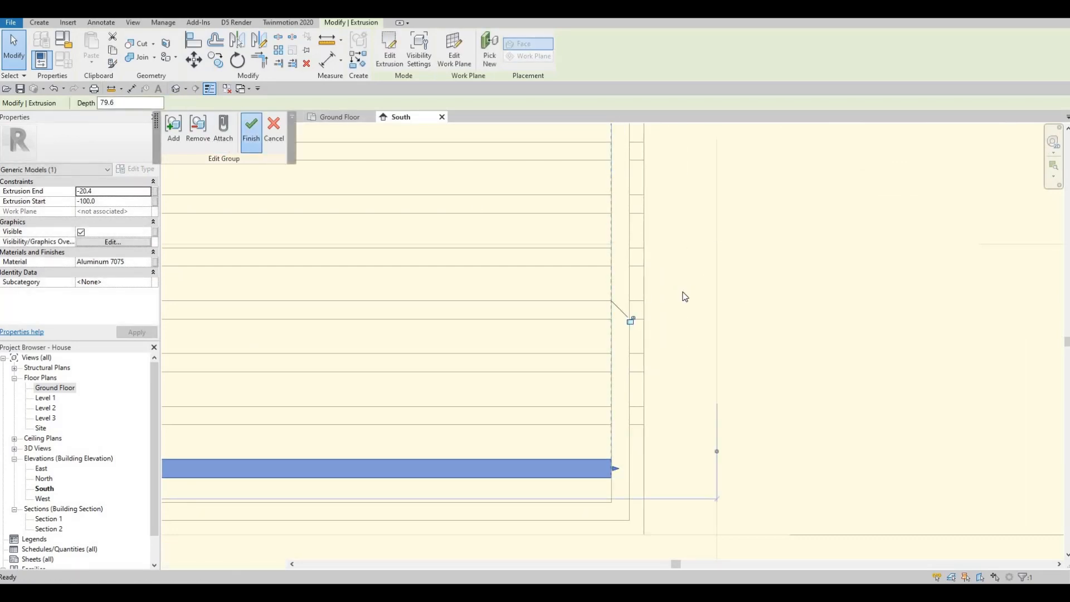
scroll(576, 234, "down", 5)
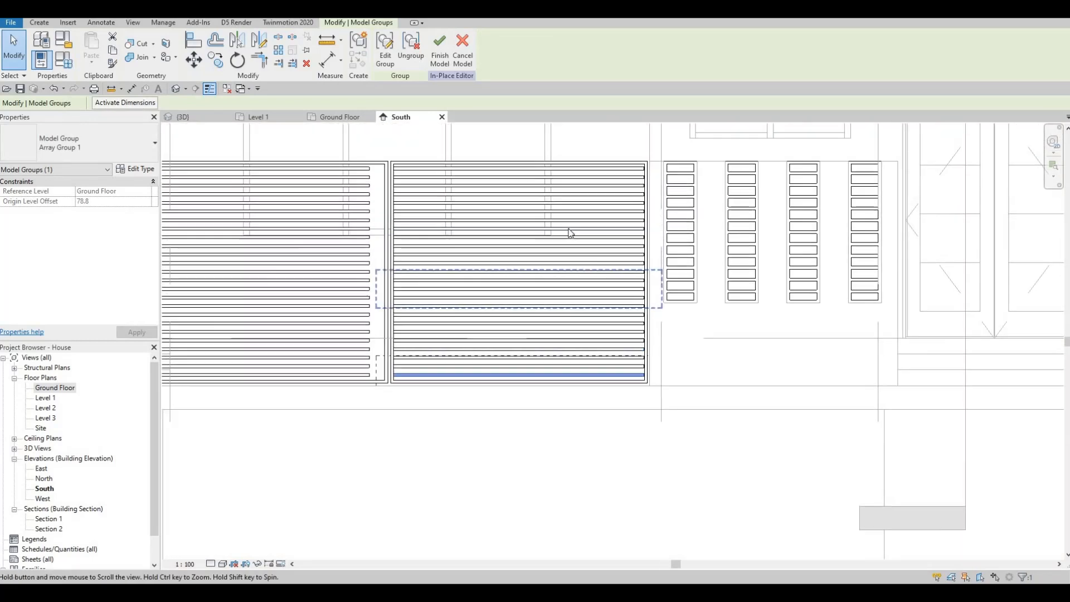
key("Escape")
middle_click_drag(377, 200, 460, 187)
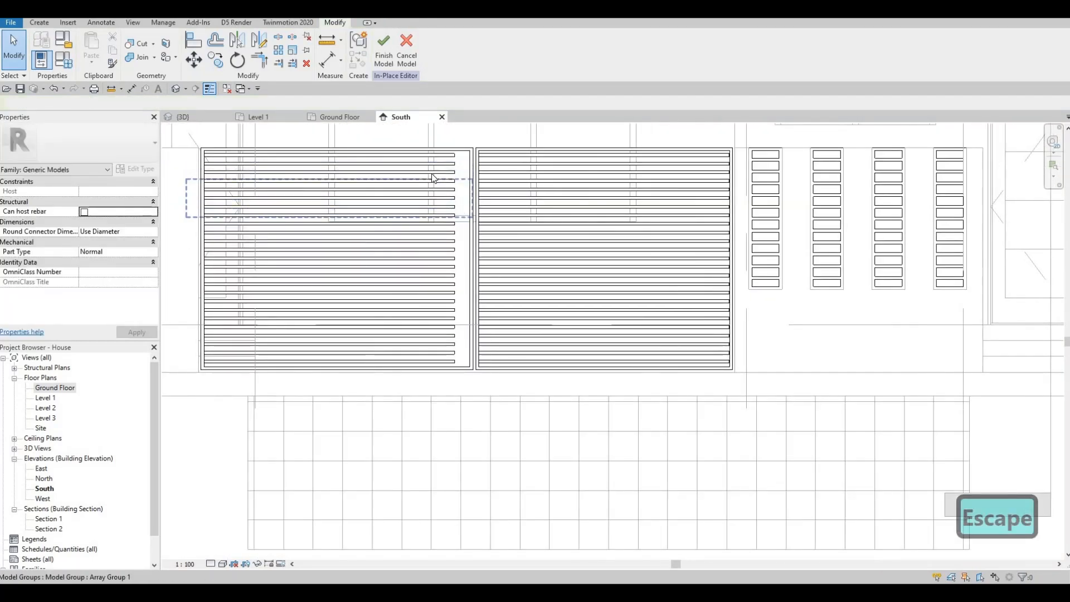
left_click(434, 177)
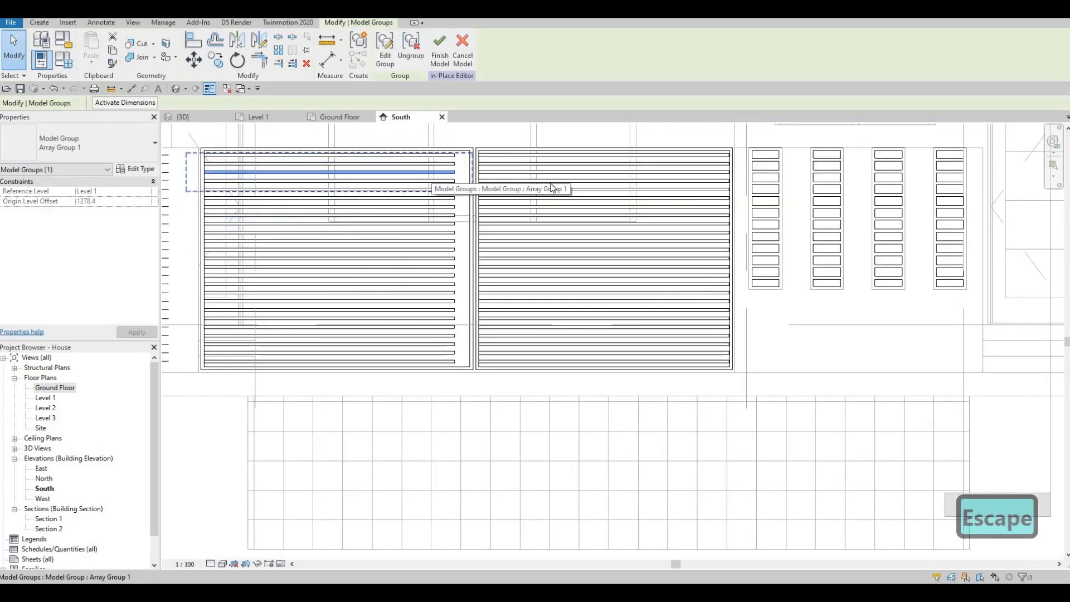
- Undo the slat group edit completely and leave the slats deselected
key("ctrl+z")
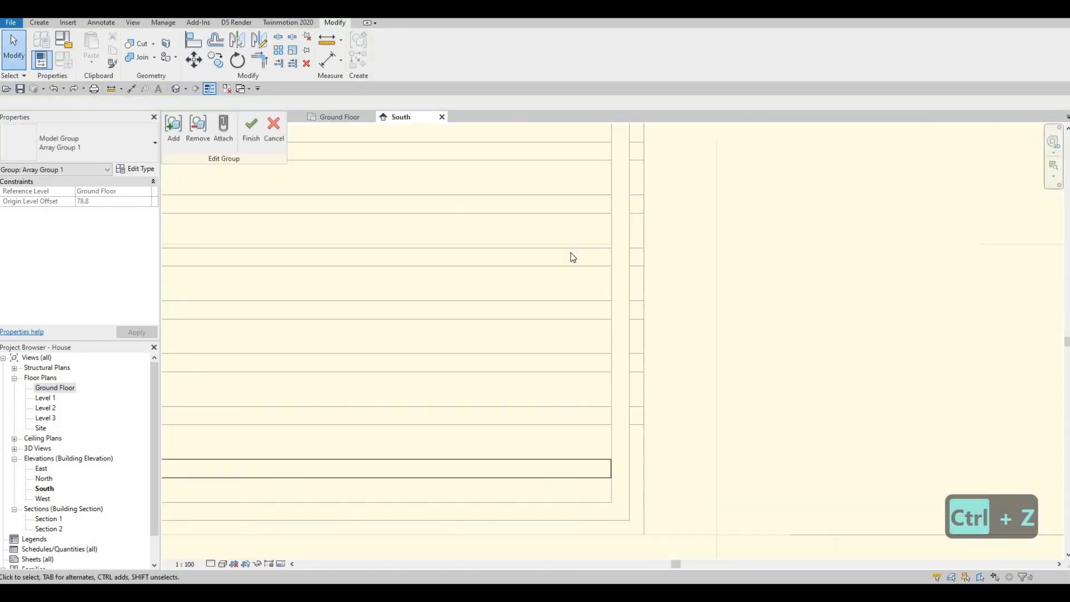
key("ctrl+z")
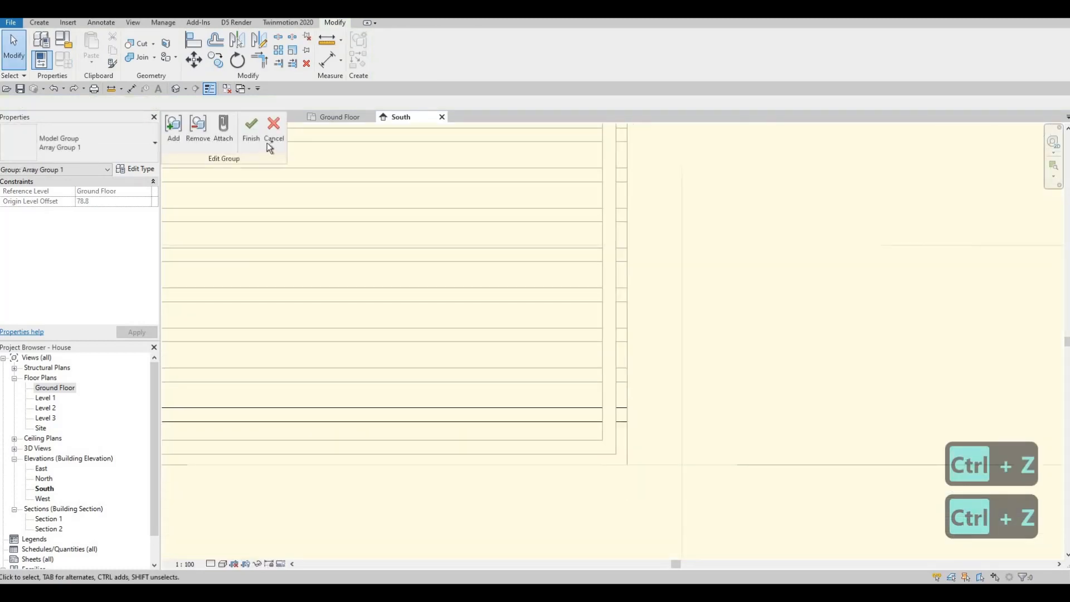
key("ctrl+z")
middle_click_drag(524, 286, 577, 260)
scroll(577, 260, "down", 1)
key("Escape")
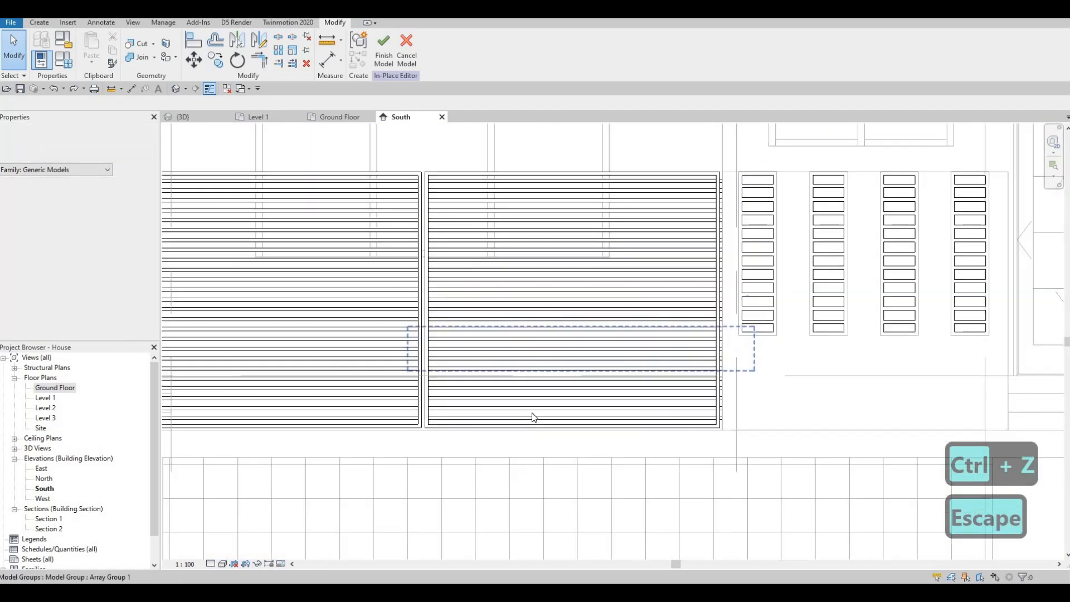
left_click(528, 418)
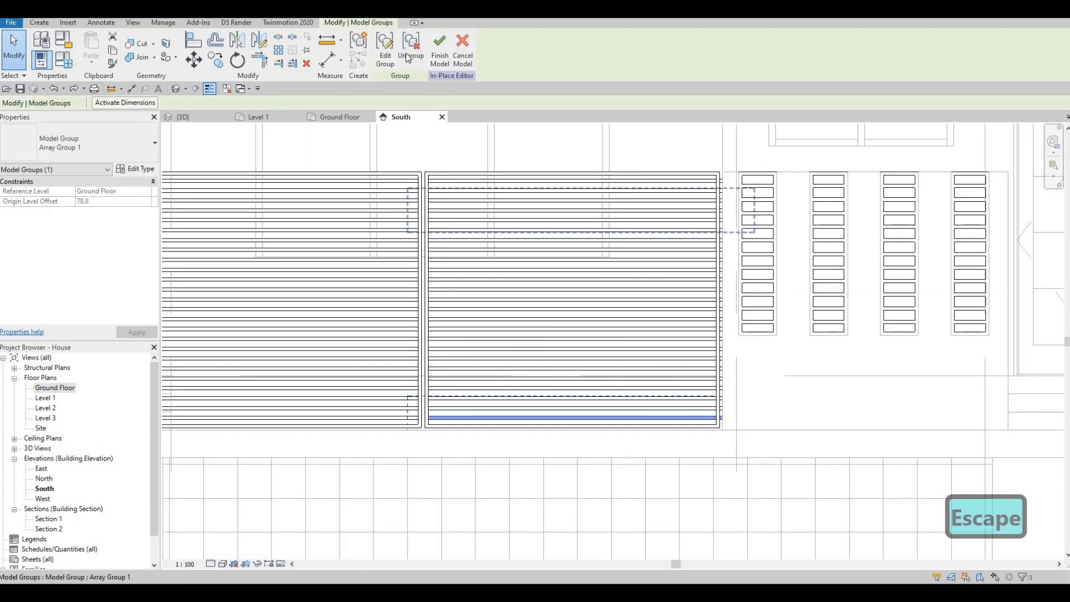
key("Escape")
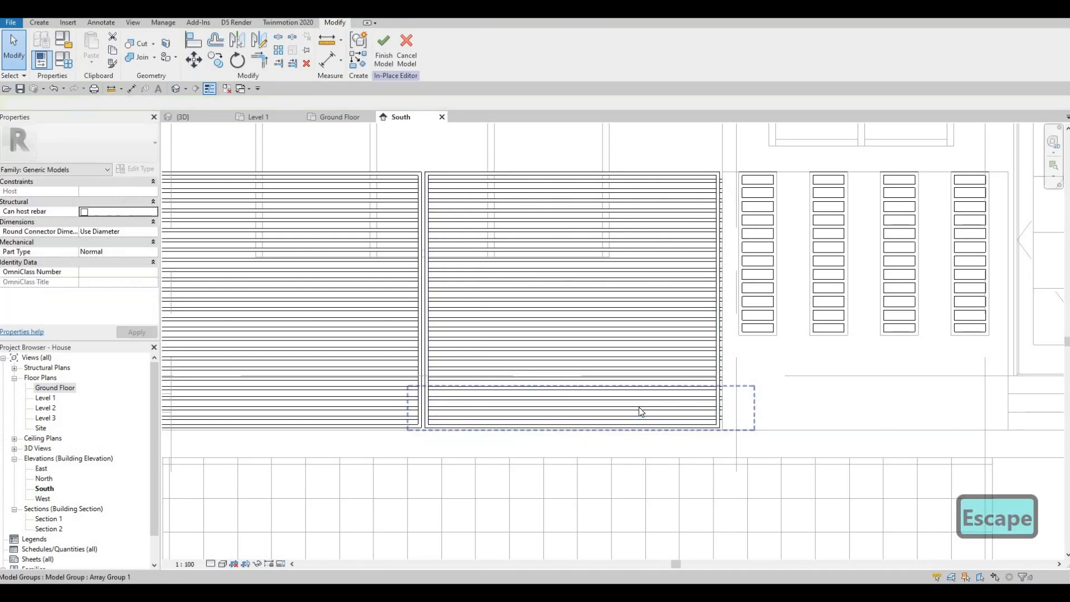
- Delete the copied panel's arrayed slats above the lowest one, keeping only the frame and that bottom slat
left_click(639, 409)
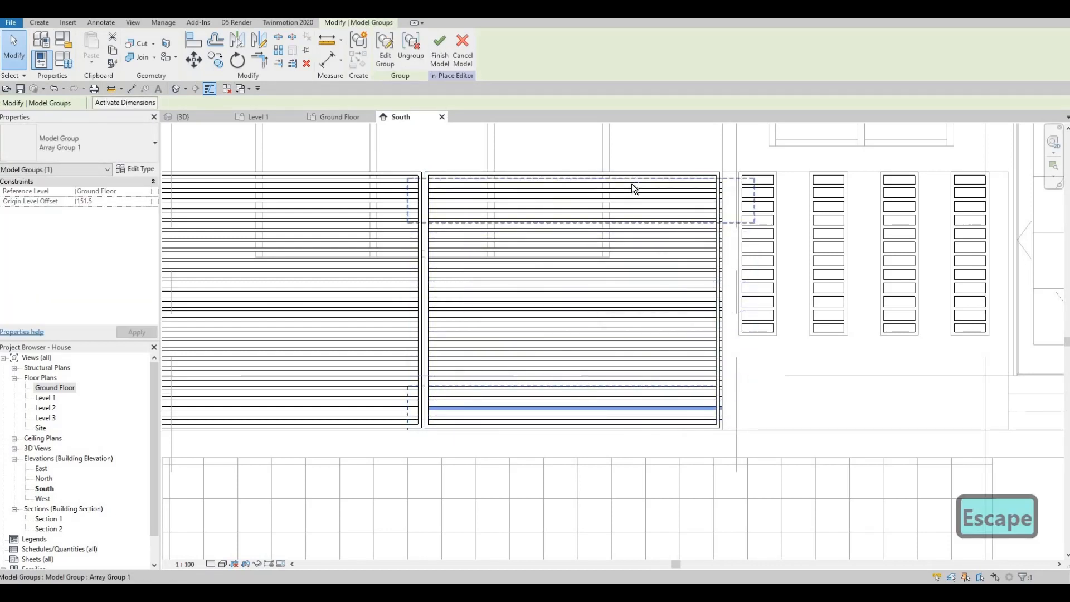
key("Delete")
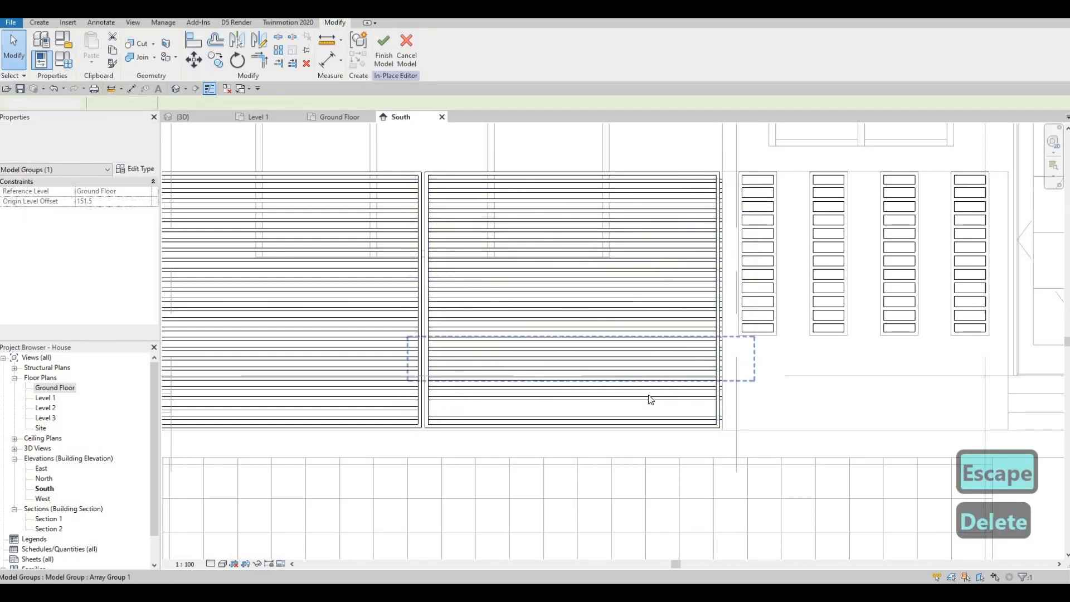
left_click(651, 399)
key("Delete")
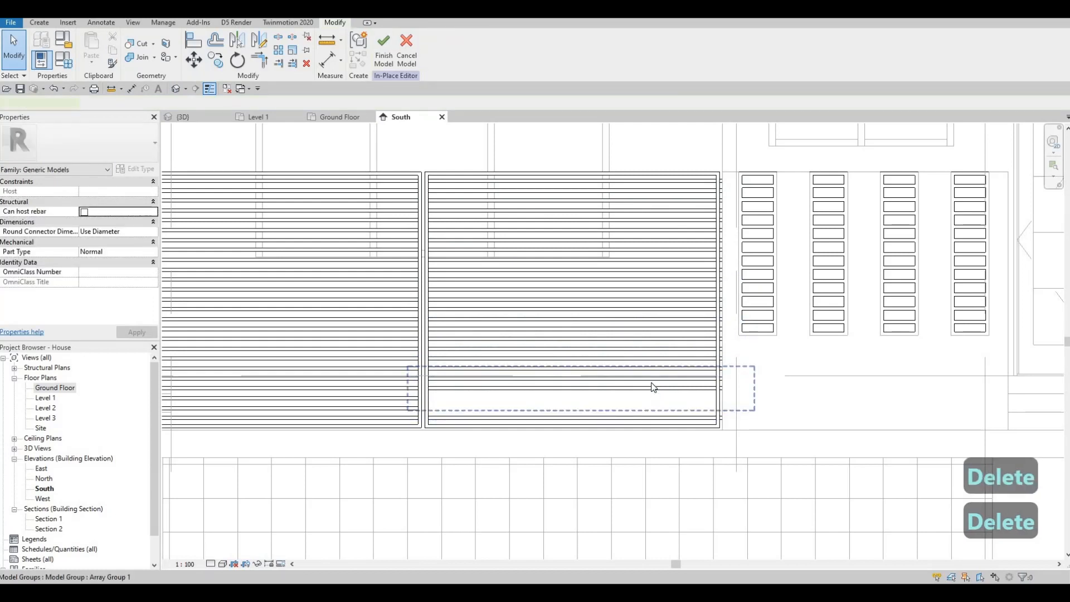
key("Delete")
left_click(659, 399)
key("Delete")
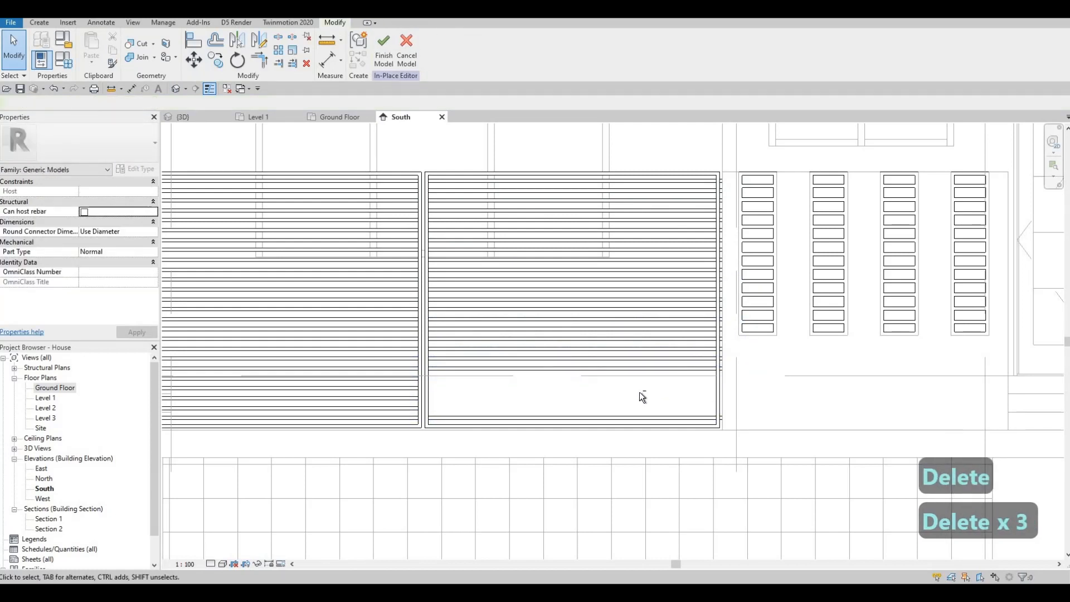
left_click(605, 178)
key("Delete")
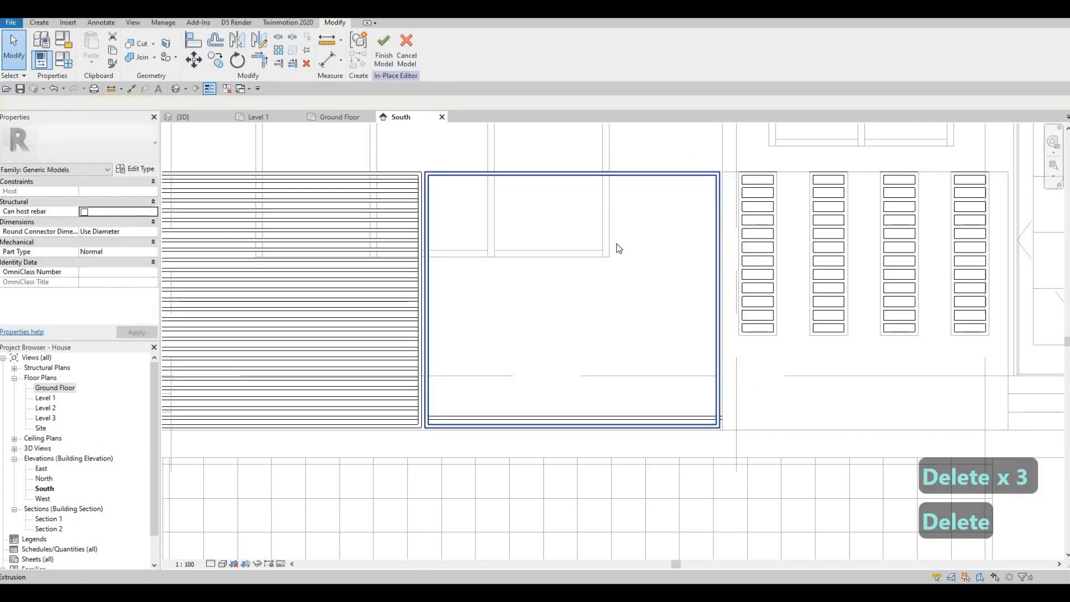
key("Escape")
- Shorten the remaining bottom slat so its right end meets the inner edge of the copied frame
left_click(620, 418)
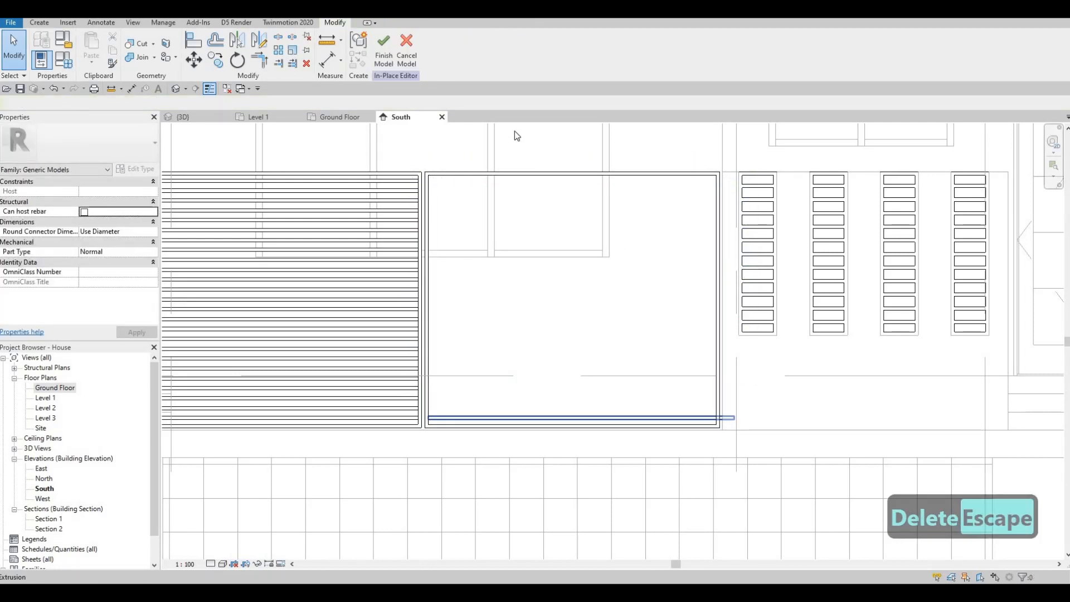
left_click(724, 417)
scroll(743, 440, "up", 3)
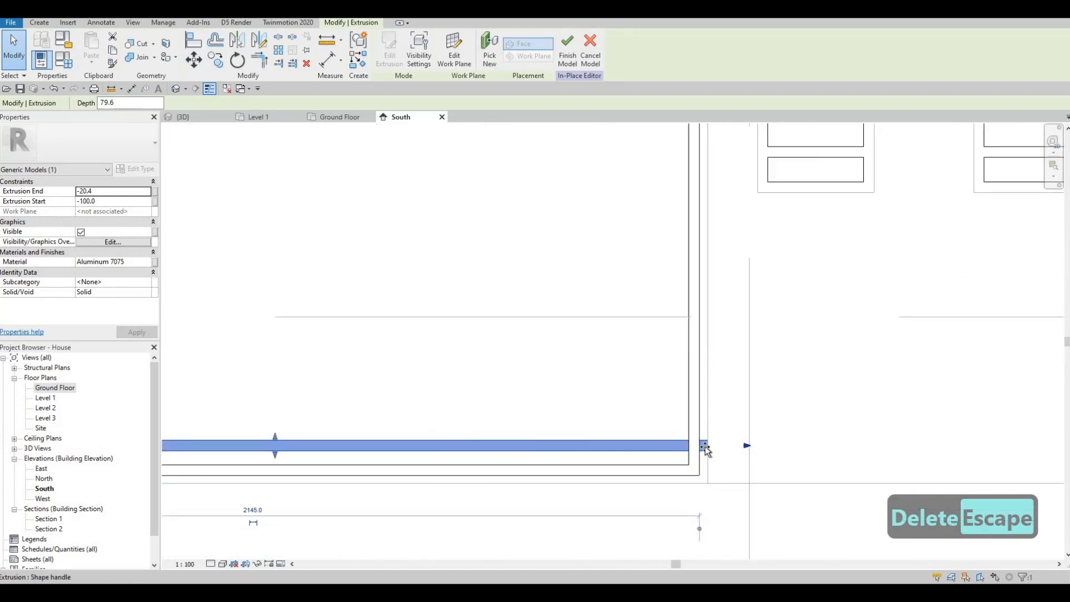
left_click_drag(688, 446, 564, 385)
scroll(568, 404, "down", 5)
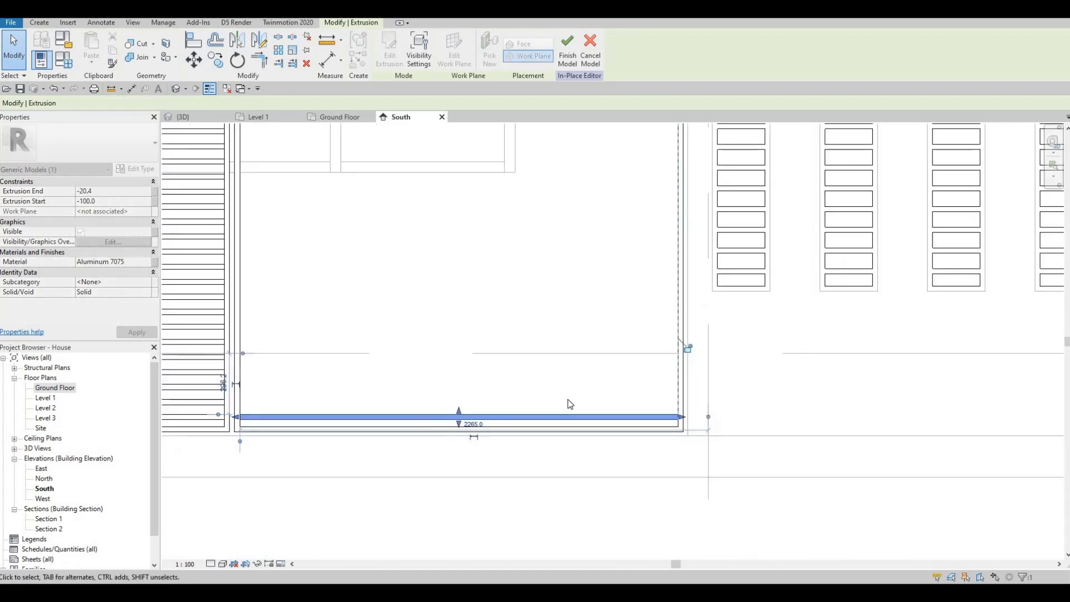
key("Escape")
key("Escape")
- Array the shortened slat linearly as 25 grouped copies, with the last one just below the frame's top rail
left_click(561, 405)
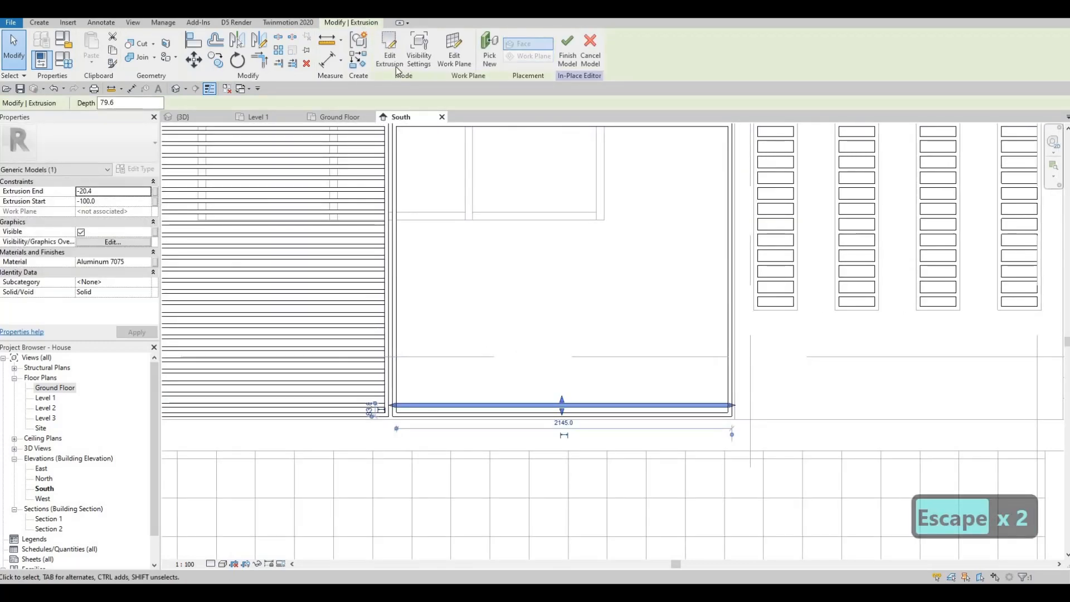
left_click(390, 59)
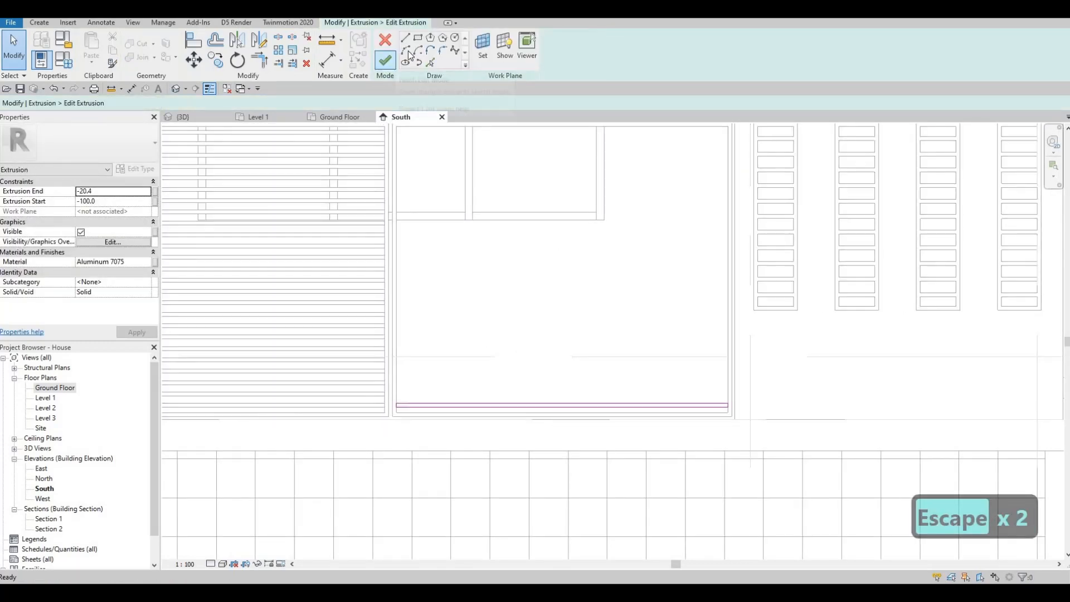
left_click(385, 61)
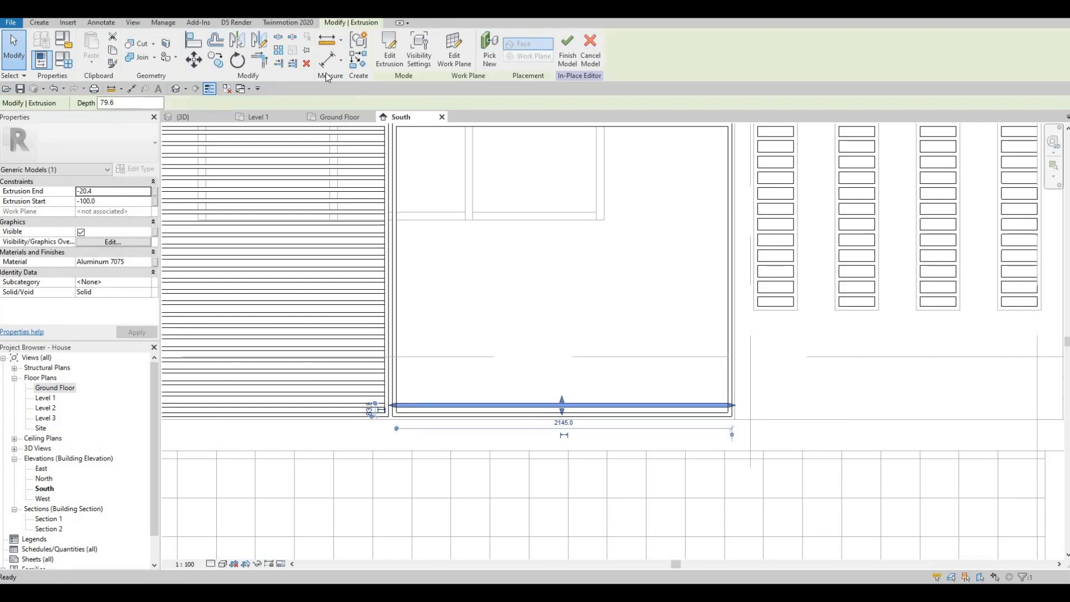
left_click(277, 52)
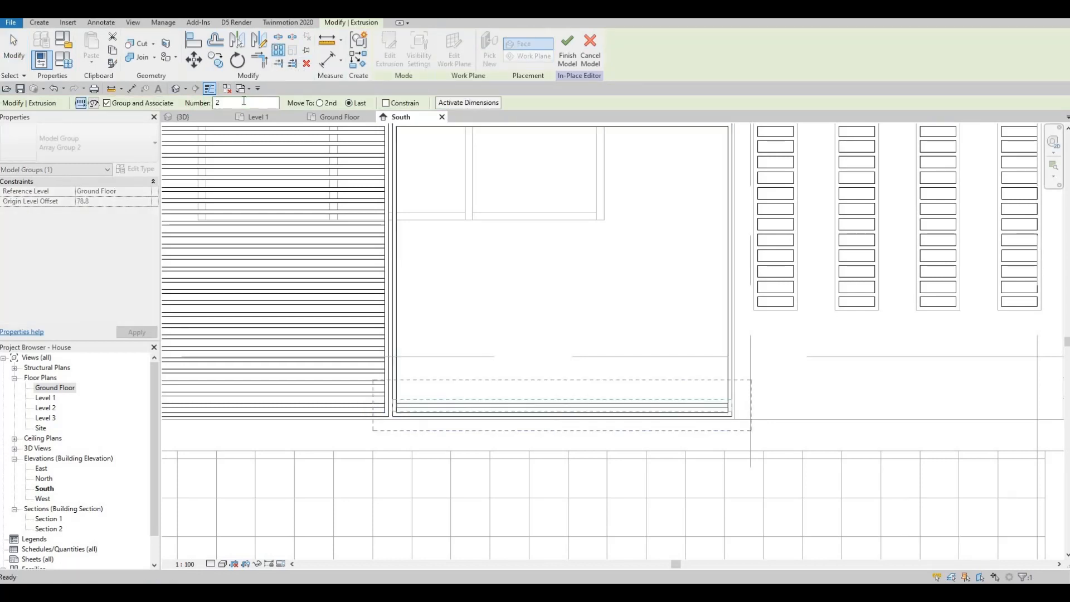
type("25")
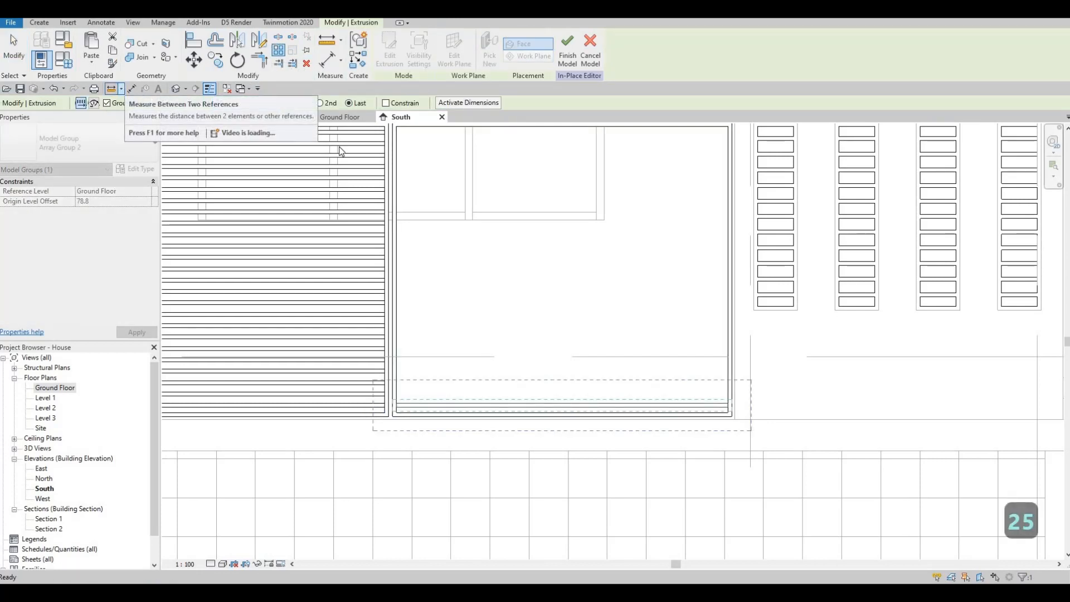
key("Return")
left_click(730, 409)
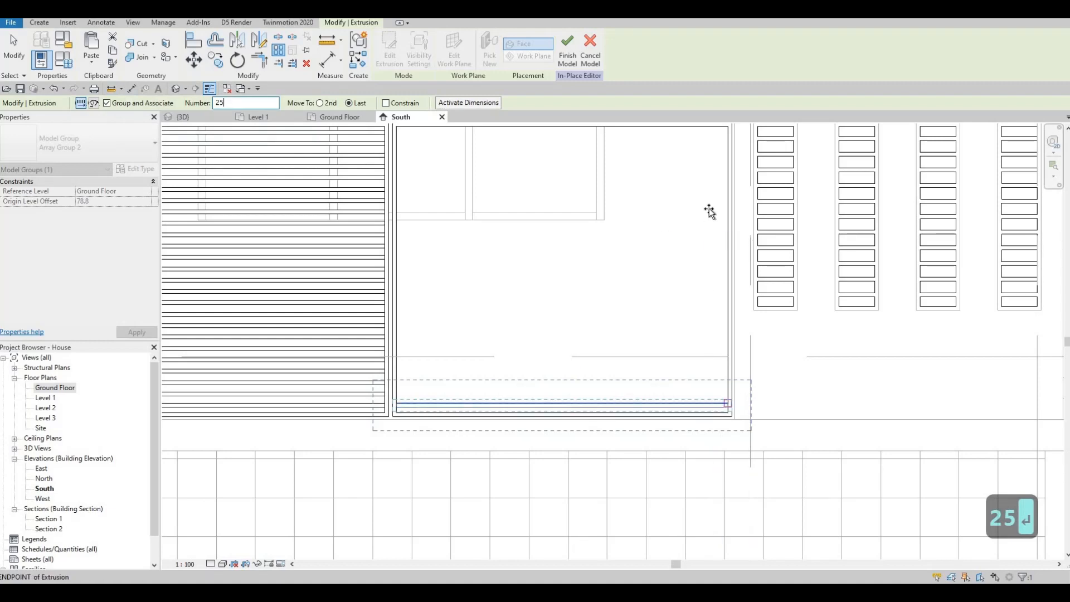
scroll(710, 306, "down", 1)
scroll(714, 279, "up", 3)
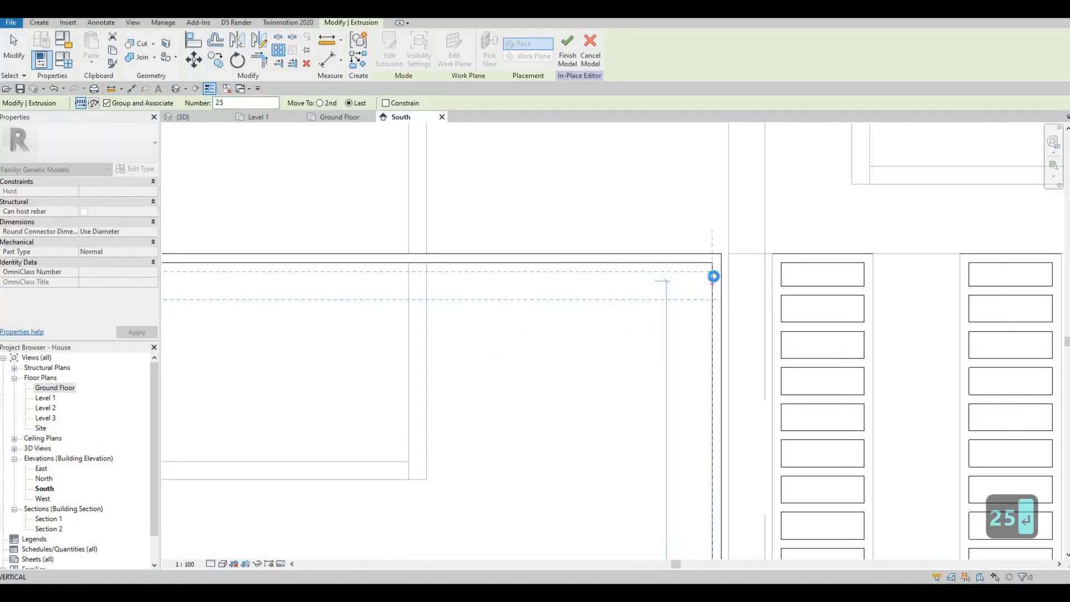
left_click(426, 305)
scroll(507, 276, "down", 2)
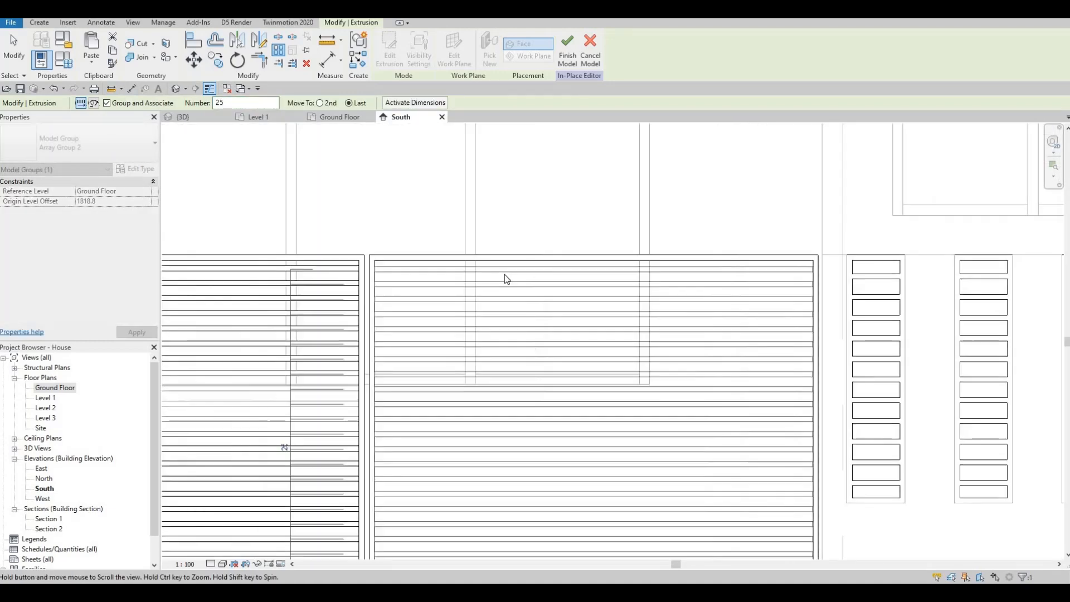
scroll(549, 303, "up", 4)
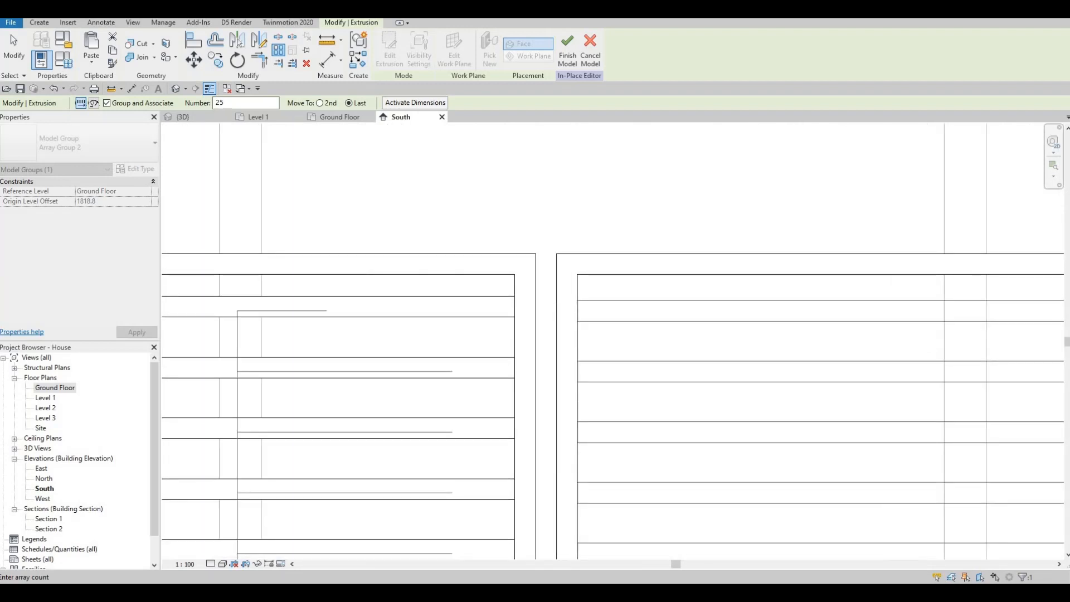
- Align the new array's top slat with the neighbouring panel's top slat and finish the in-place model
key("Escape")
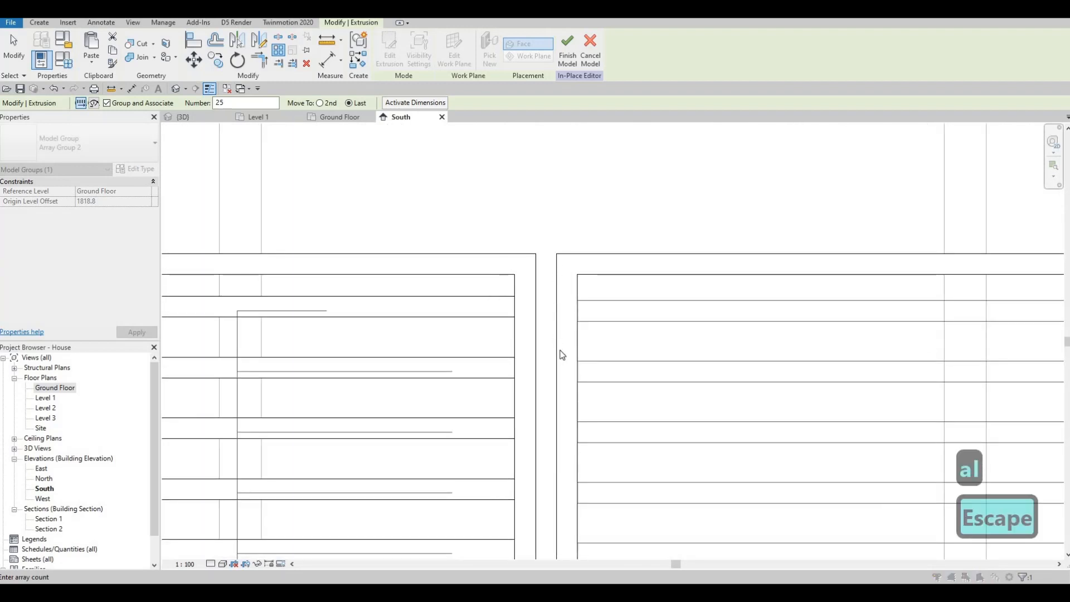
left_click(600, 334)
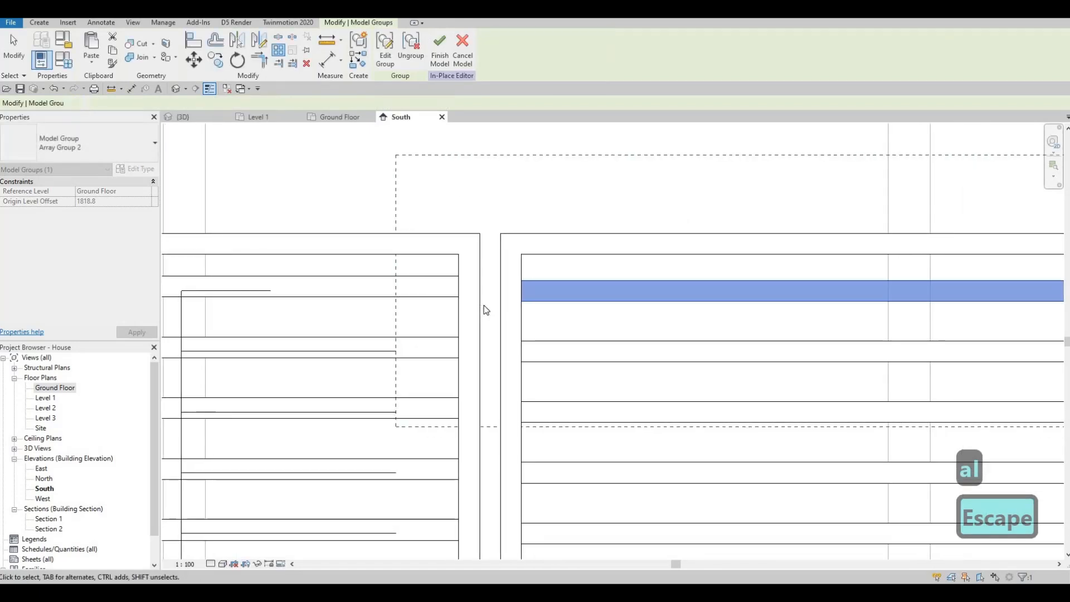
key("Escape")
key("Escape")
key("a")
key("l")
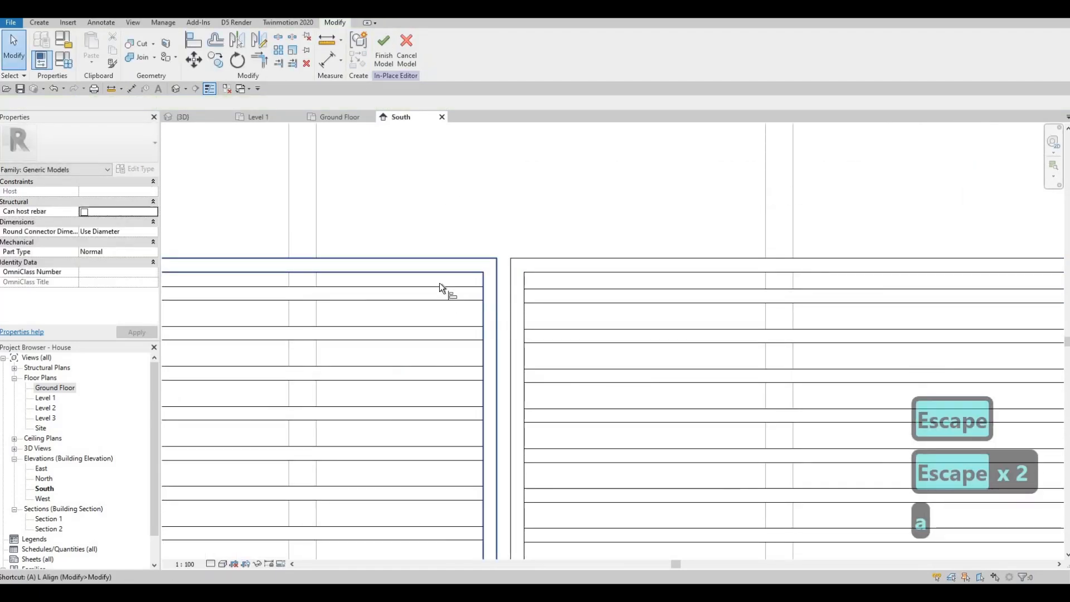
left_click(563, 290)
left_click(533, 288)
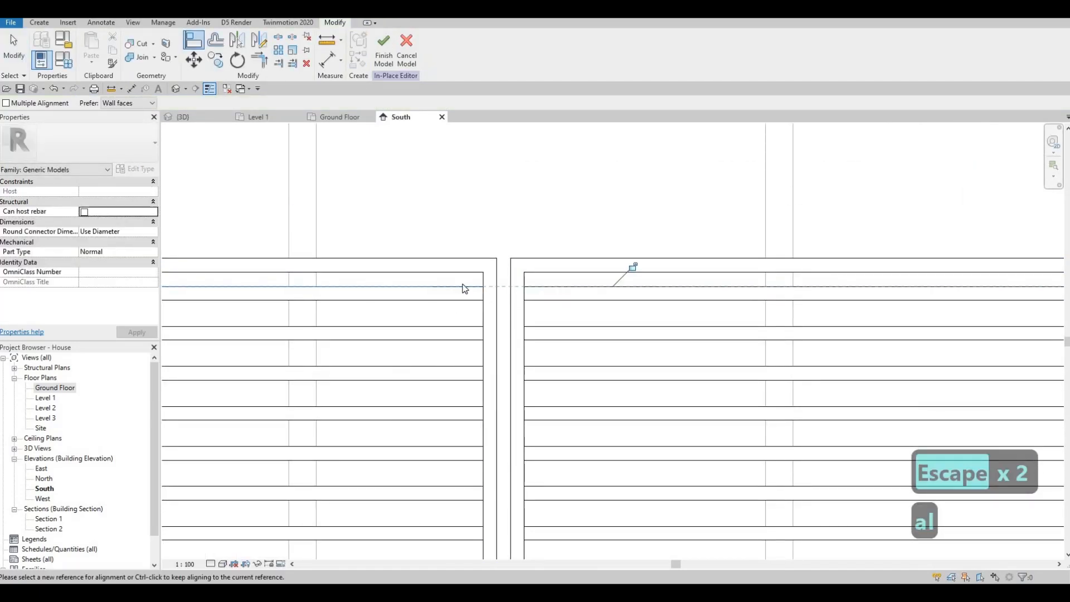
scroll(566, 282, "down", 5)
key("Escape")
key("Escape")
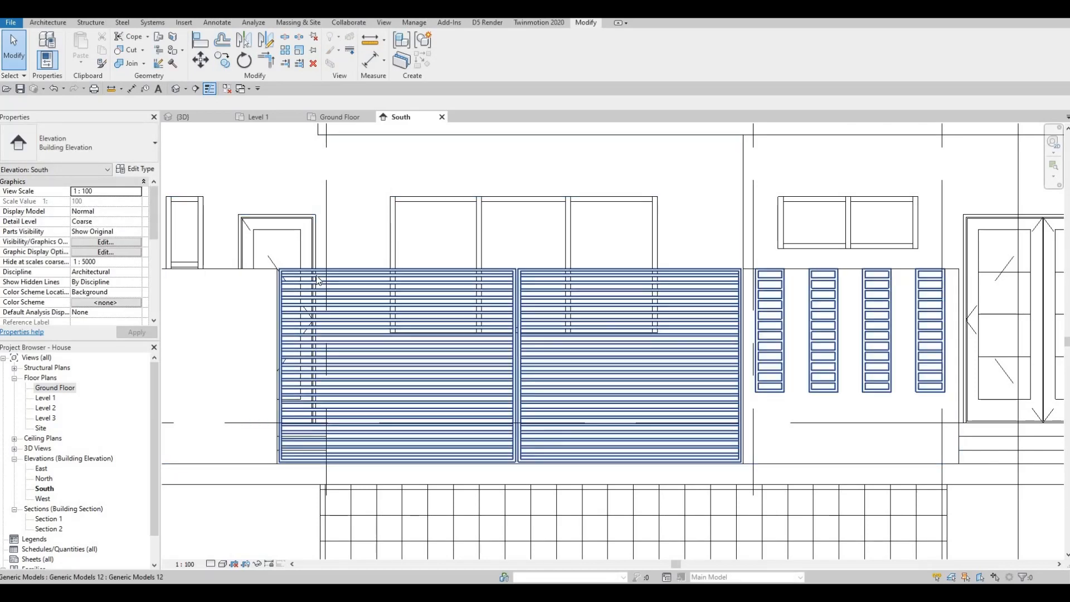
- Inspect both slatted panels in the 3D view, checking their fit against the walls and the entrance side
key("Escape")
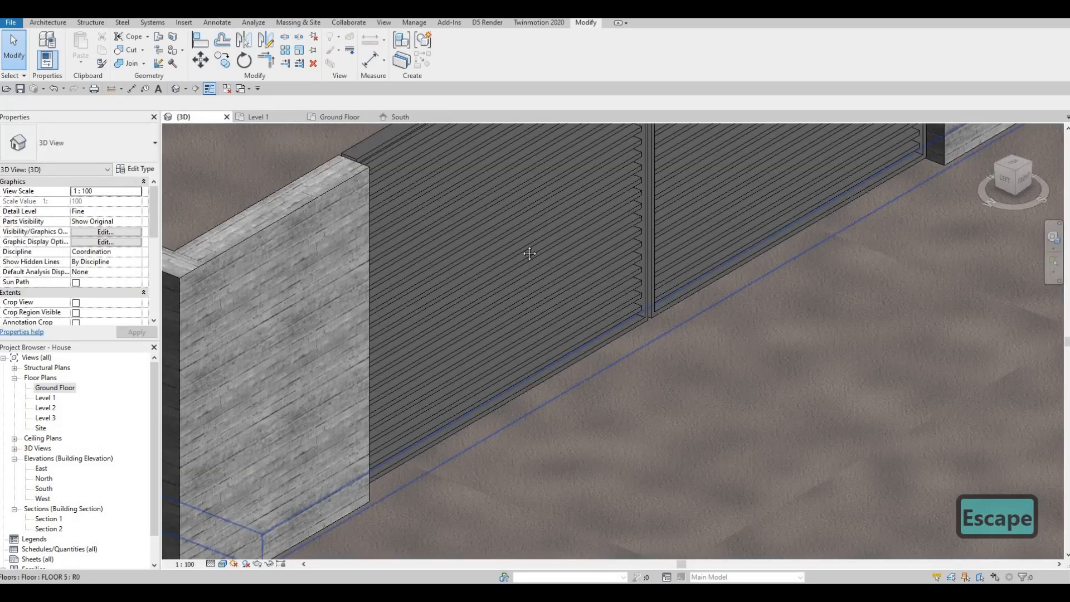
scroll(462, 177, "down", 2)
key("Escape")
middle_click_drag(604, 170, 554, 301)
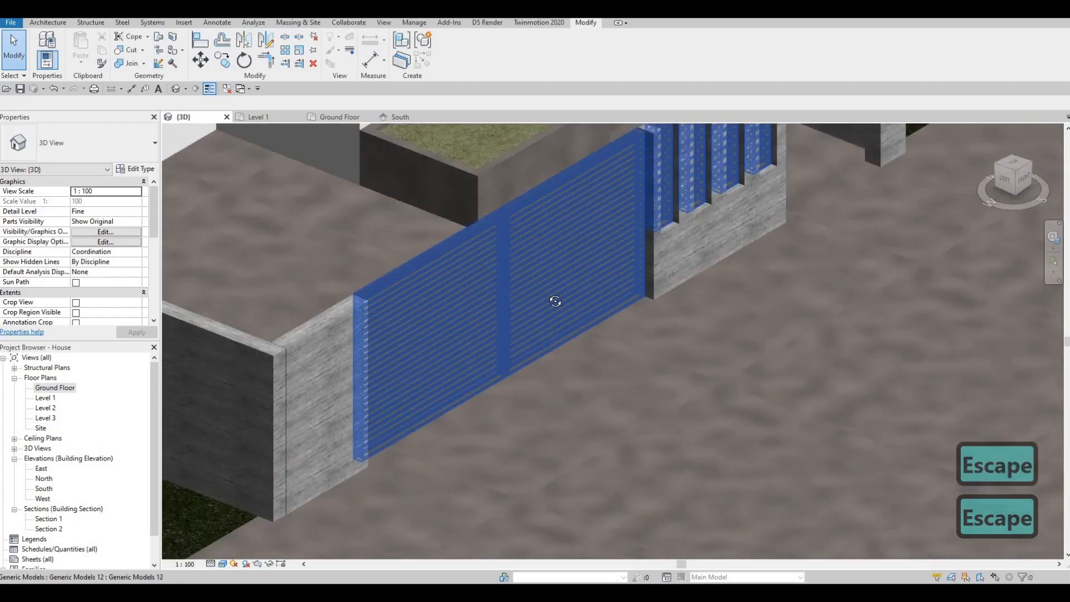
scroll(554, 301, "down", 1)
middle_click_drag(693, 306, 626, 243, "shift")
middle_click_drag(744, 298, 666, 225, "shift")
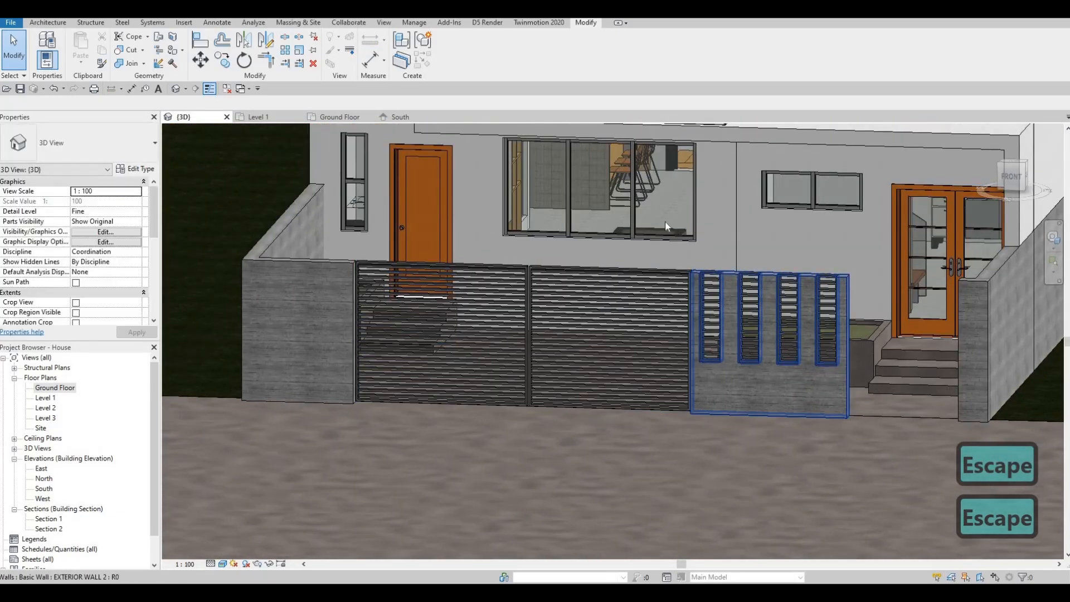
middle_click_drag(716, 264, 684, 226, "shift")
scroll(700, 256, "up", 1)
mouse_move(696, 273)
middle_mouse_down("shift")
mouse_move(703, 296)
mouse_move(713, 262)
middle_mouse_up("shift")
scroll(657, 300, "up", 5)
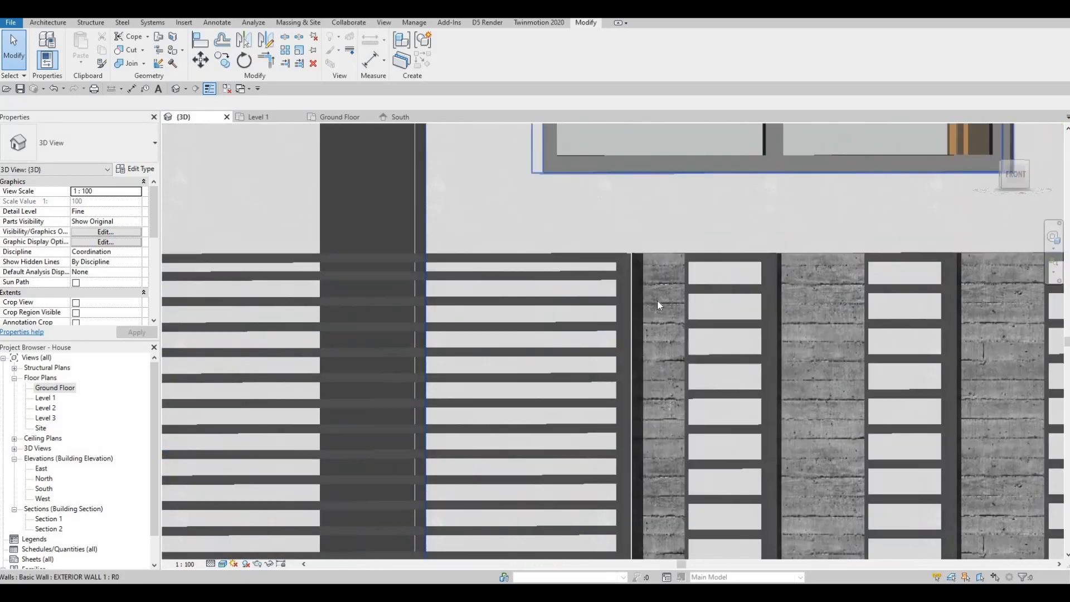
scroll(697, 309, "down", 5)
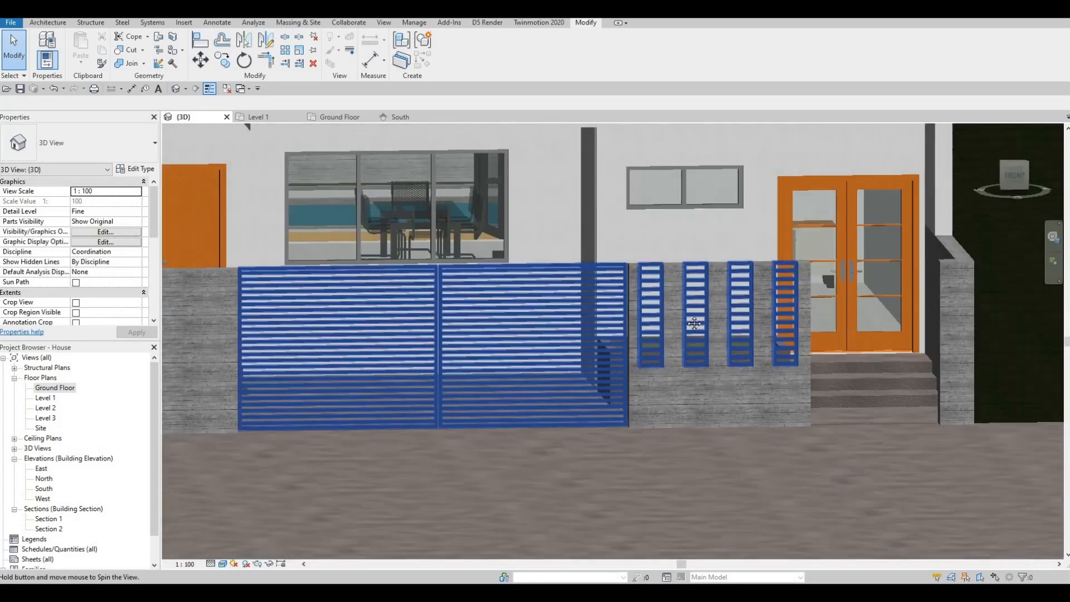
middle_click_drag(693, 323, 754, 258, "shift")
scroll(674, 335, "down", 2)
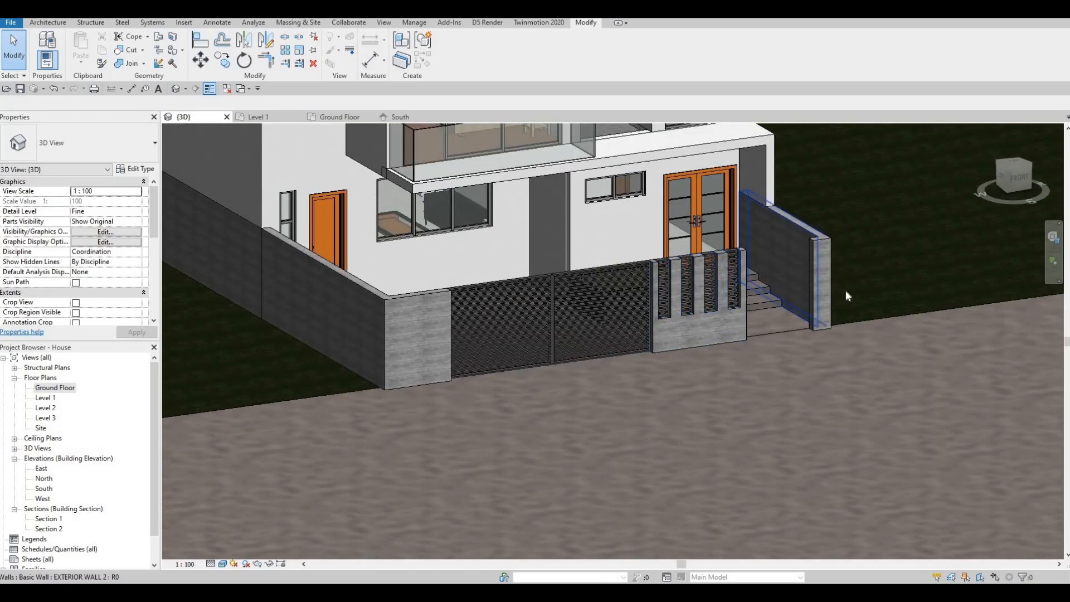
middle_click_drag(845, 291, 575, 212, "shift")
scroll(574, 212, "up", 2)
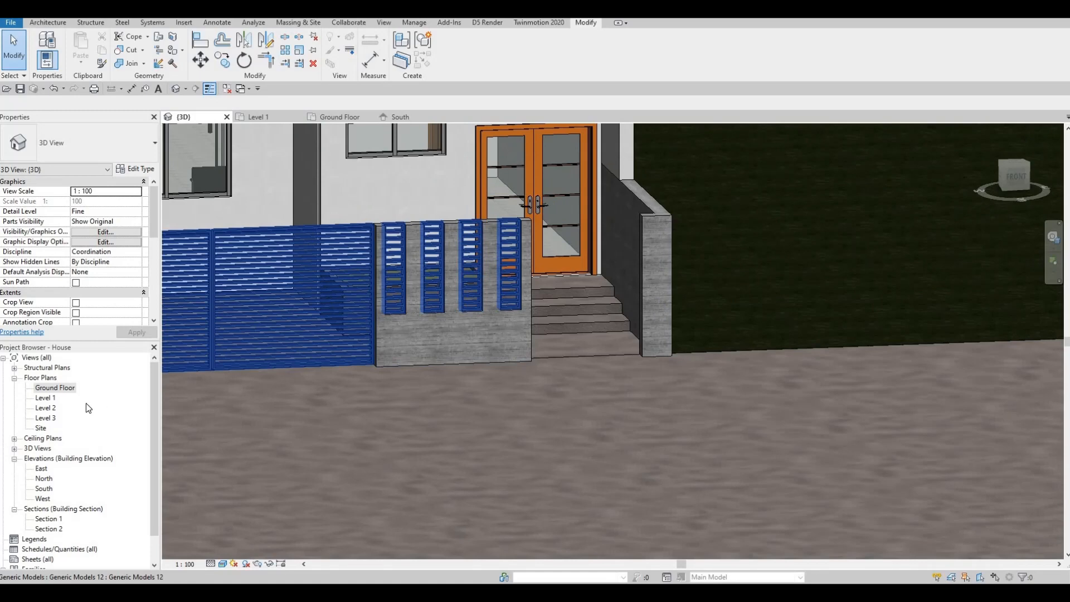
- Open the South elevation and reopen the slatted panels' generic model for in-place editing
left_click(52, 390)
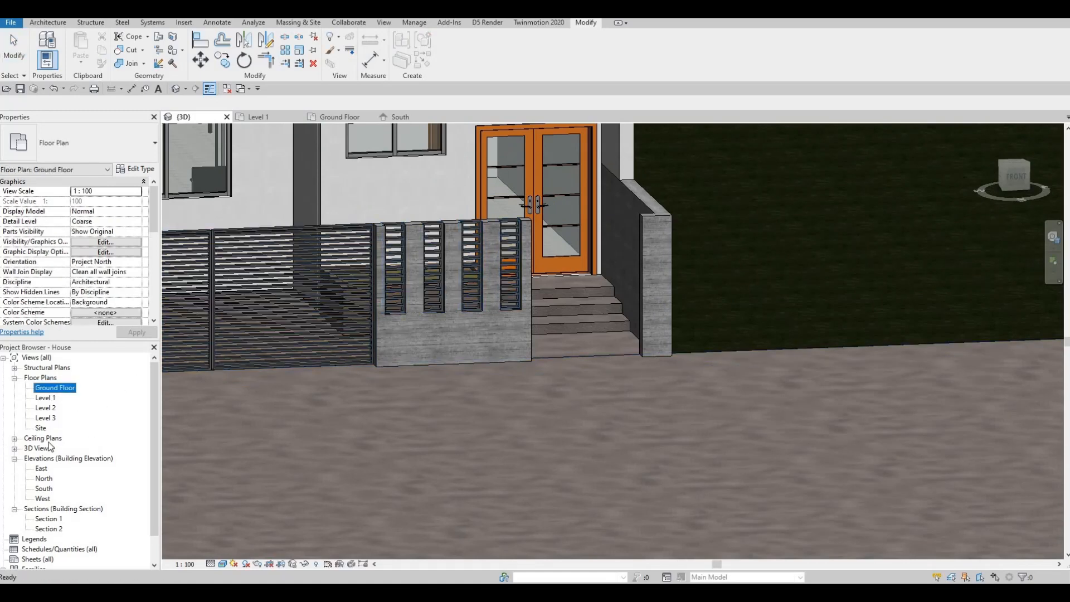
key("Escape")
double_click(44, 488)
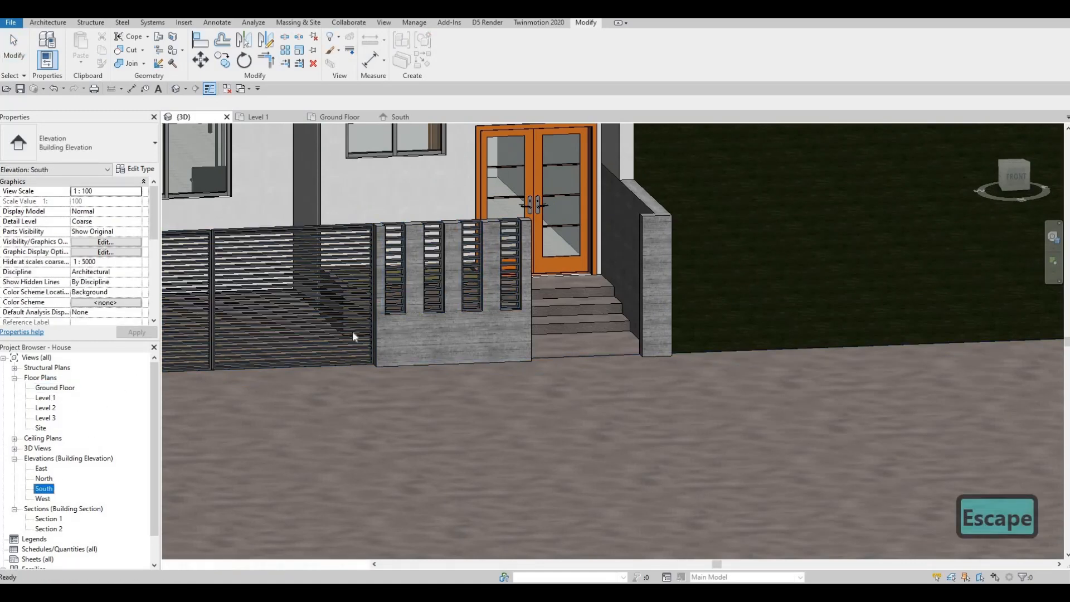
key("Escape")
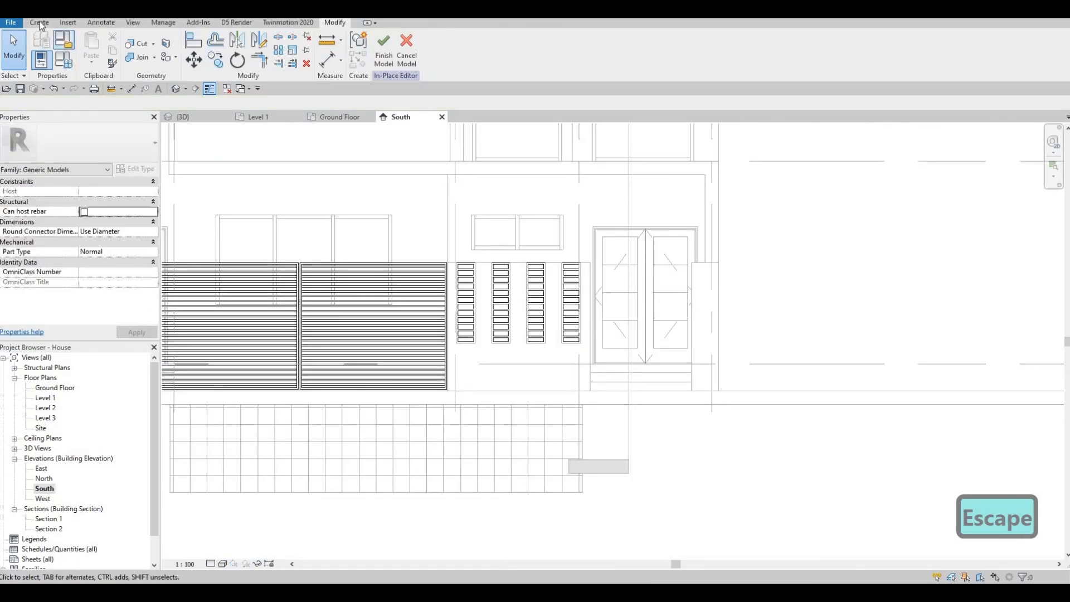
left_click(39, 22)
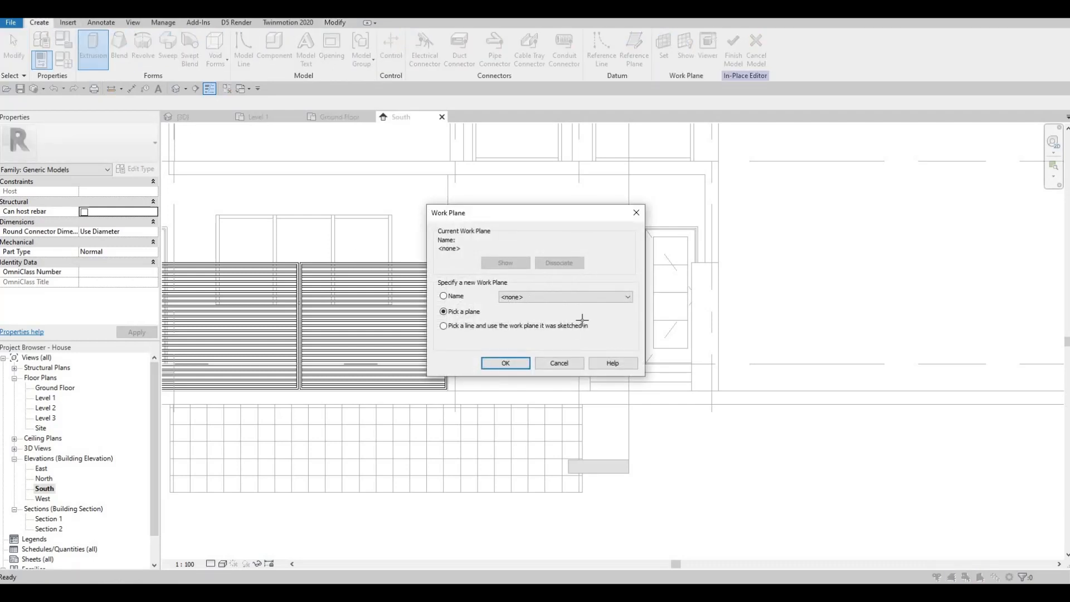
left_click(505, 362)
left_click(545, 191)
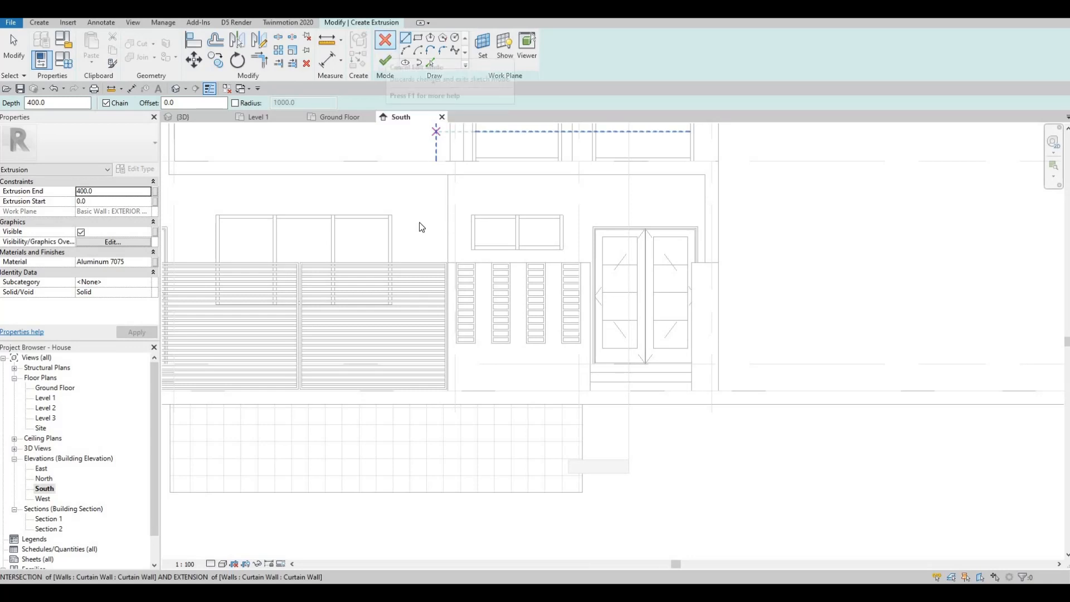
key("Escape")
key("Escape")
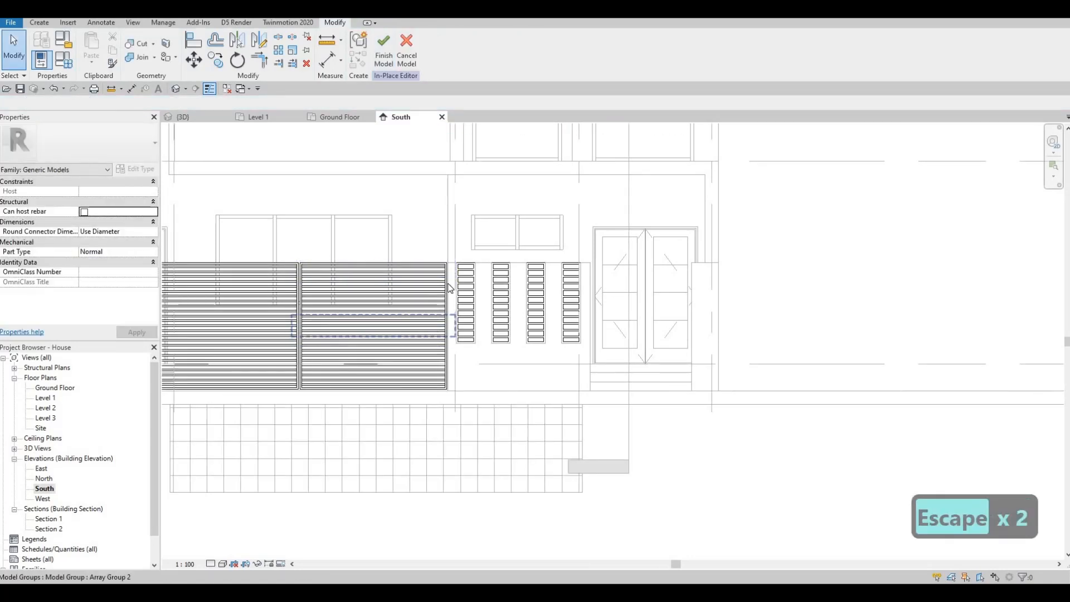
- Copy the slatted panel's outer frame to the entrance, starting the copy beside the wall edge at the double door
scroll(450, 288, "up", 5)
left_click(444, 243)
scroll(362, 290, "down", 4)
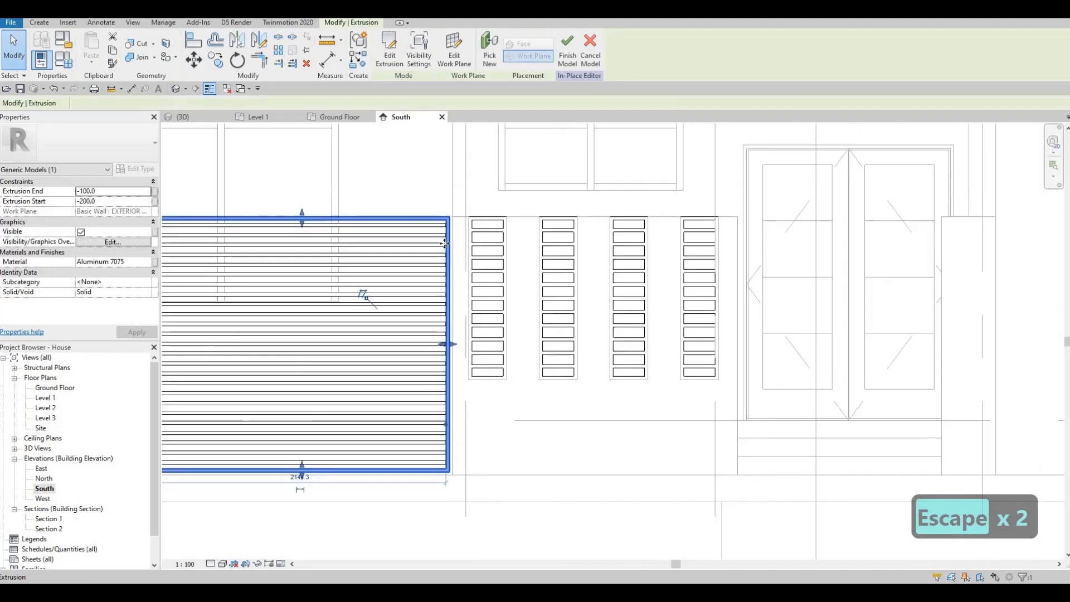
key("c")
key("o")
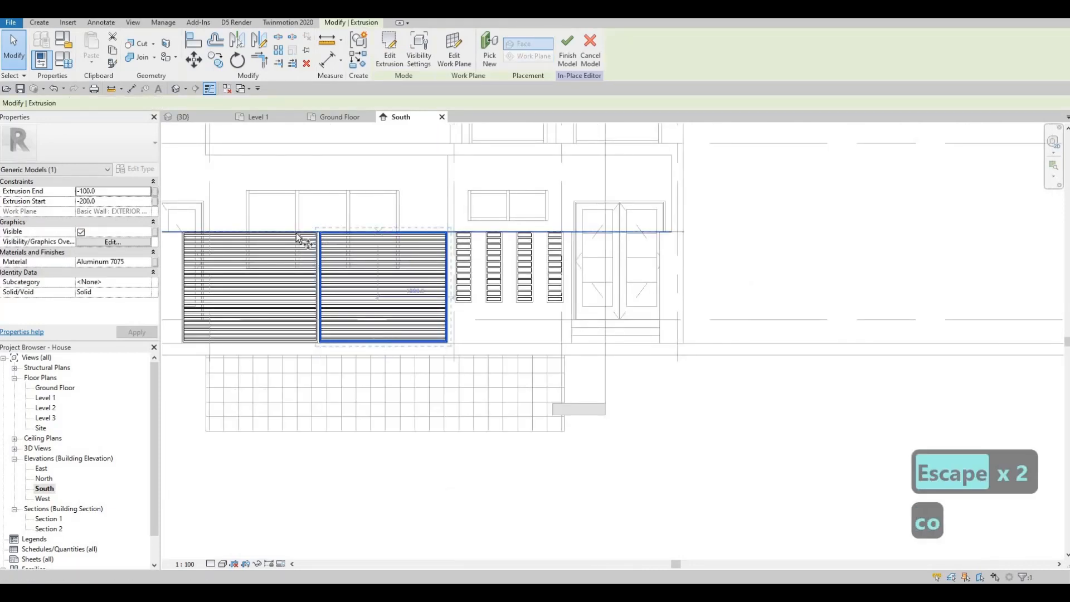
scroll(312, 239, "up", 6)
left_click(732, 231)
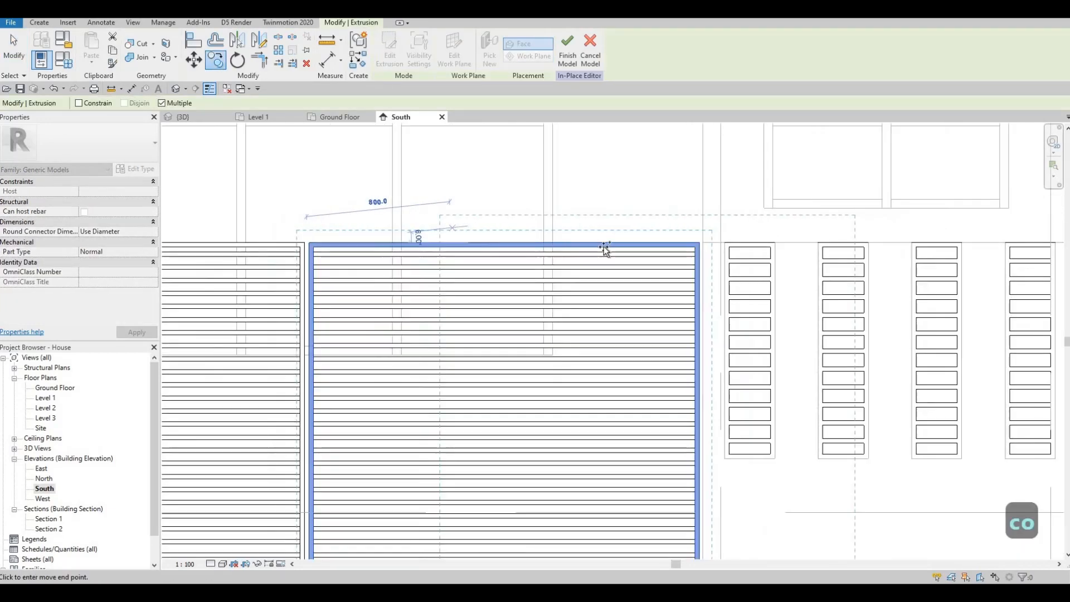
scroll(633, 263, "down", 2)
left_click(640, 289)
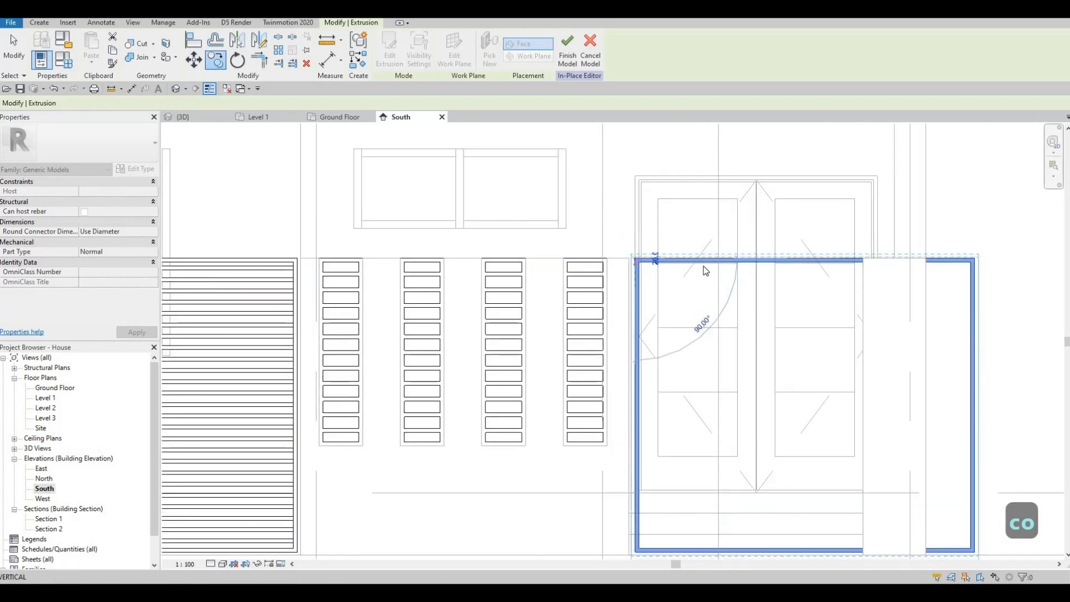
scroll(697, 239, "down", 1)
key("Escape")
key("Escape")
- Edit the copied frame's sketch, moving its right vertical edge pair inward to the second door leaf, and finish the extrusion
double_click(713, 334)
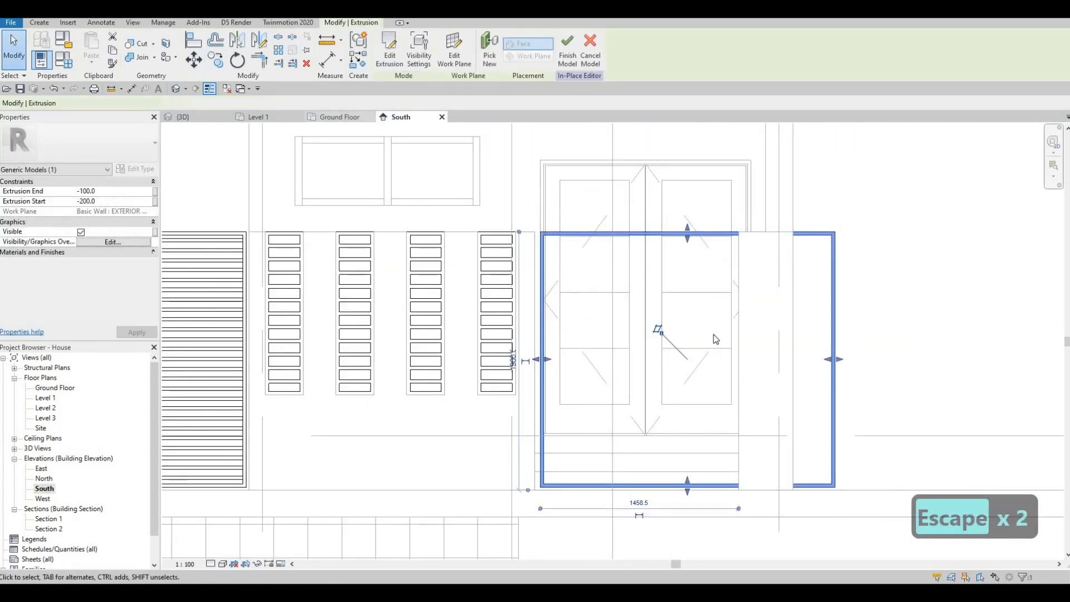
scroll(831, 351, "up", 1)
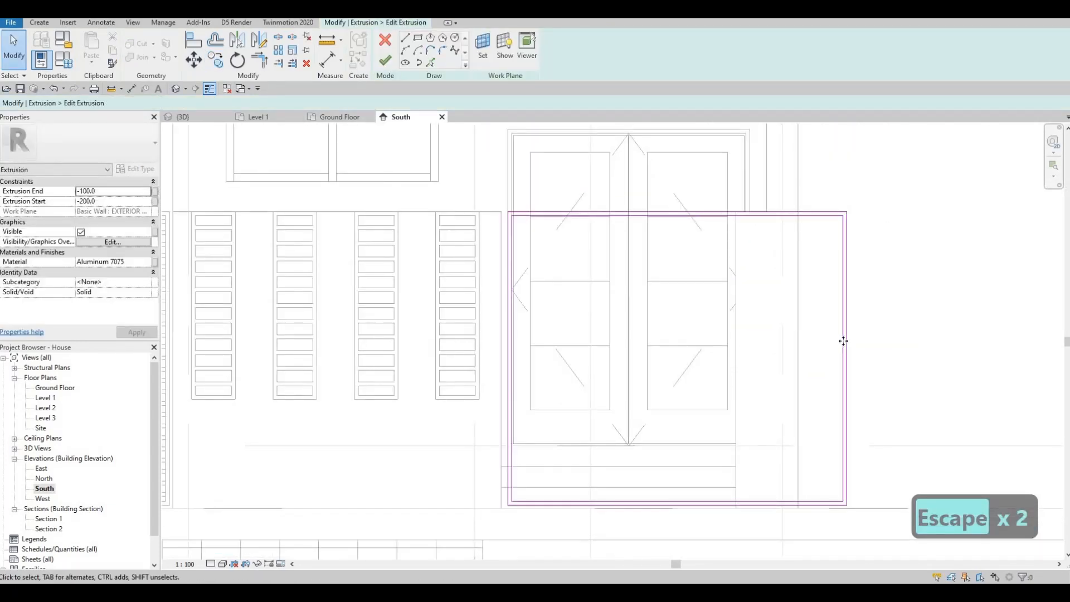
mouse_move(843, 341)
left_mouse_down()
mouse_move(628, 341)
mouse_move(669, 344)
left_mouse_up()
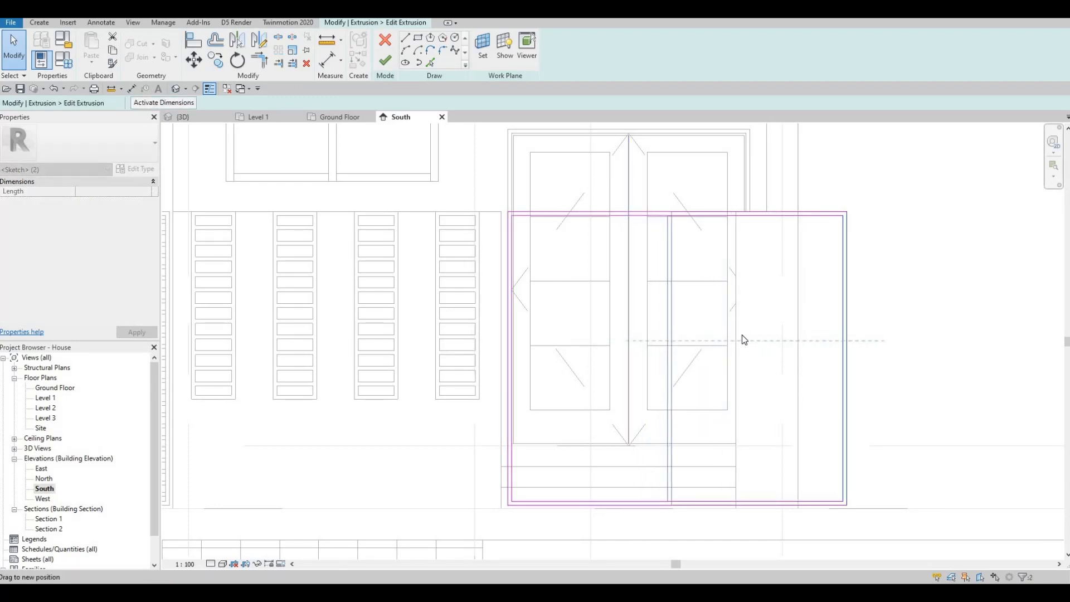
left_click_drag(742, 335, 742, 334)
key("Escape")
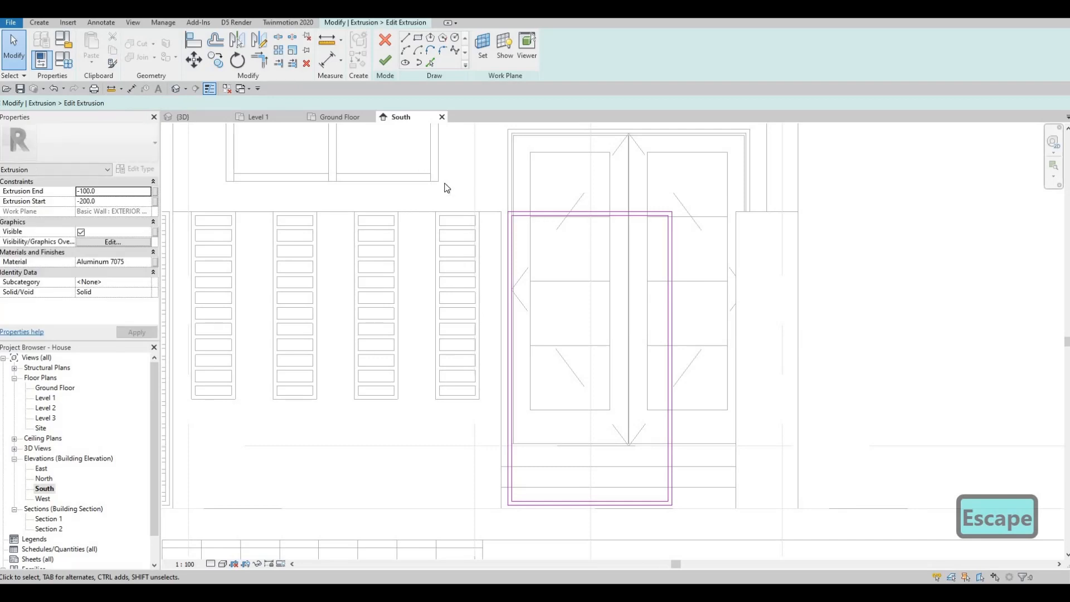
left_click(384, 61)
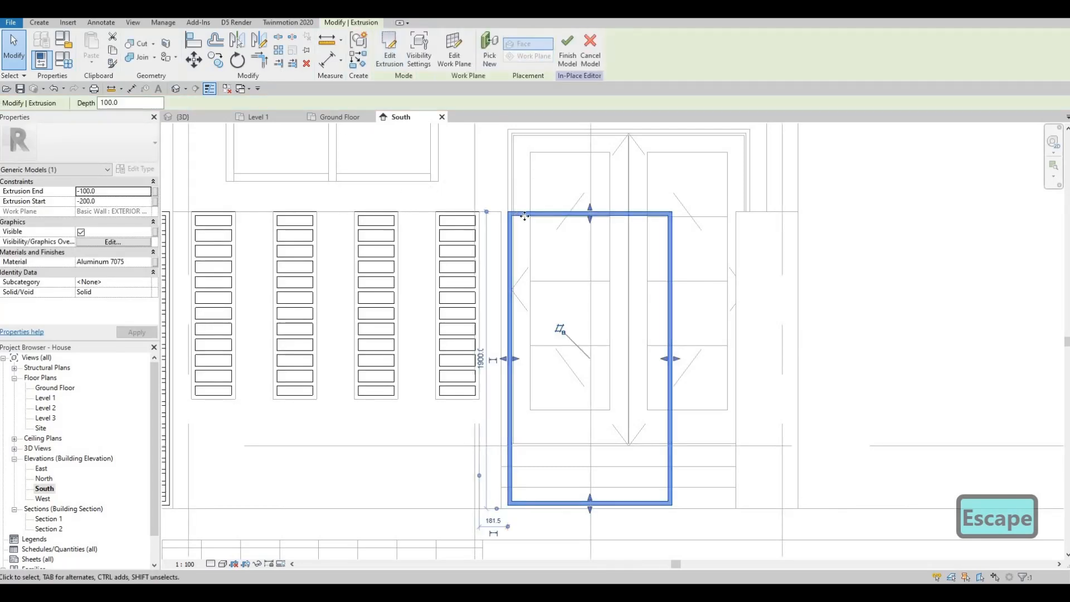
key("Escape")
left_click(523, 215)
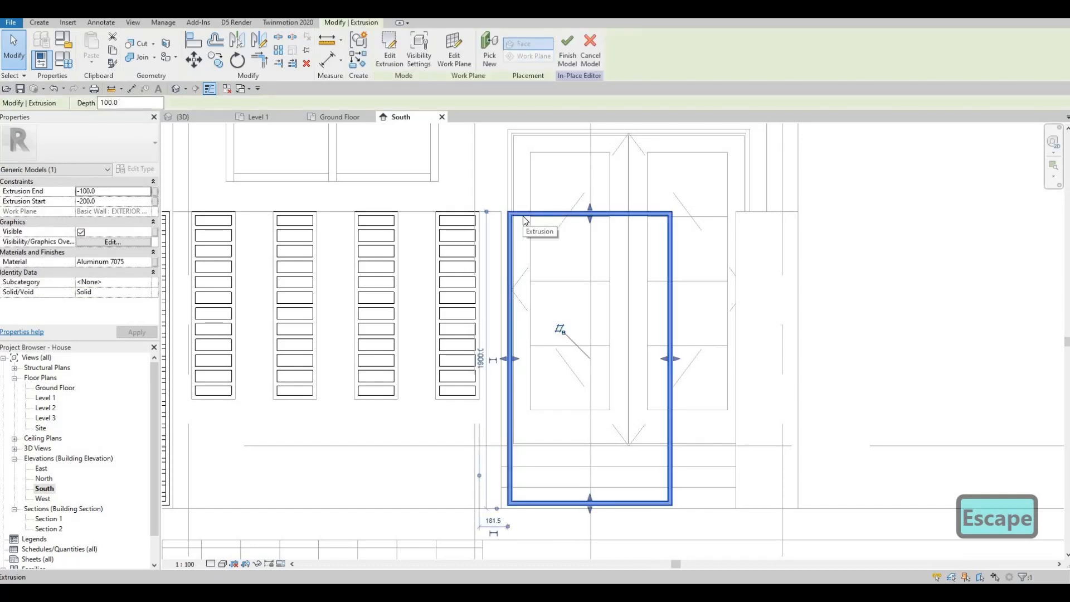
key("c")
key("o")
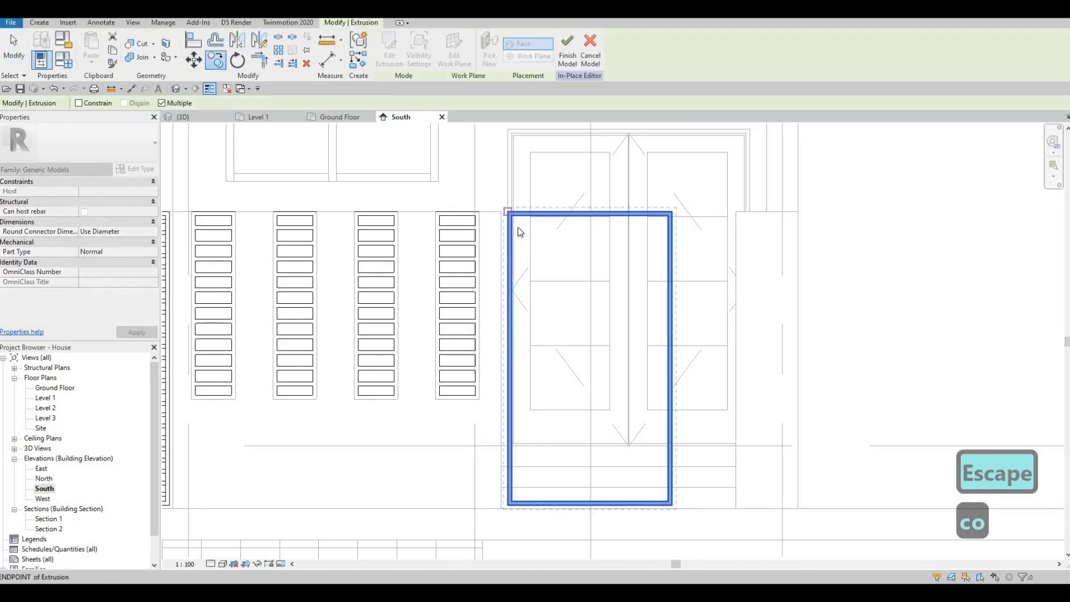
scroll(517, 228, "up", 3)
key("Escape")
key("Escape")
- Nudge the narrowed entrance frame left in five small increments, towards the wall edge
left_click(513, 233)
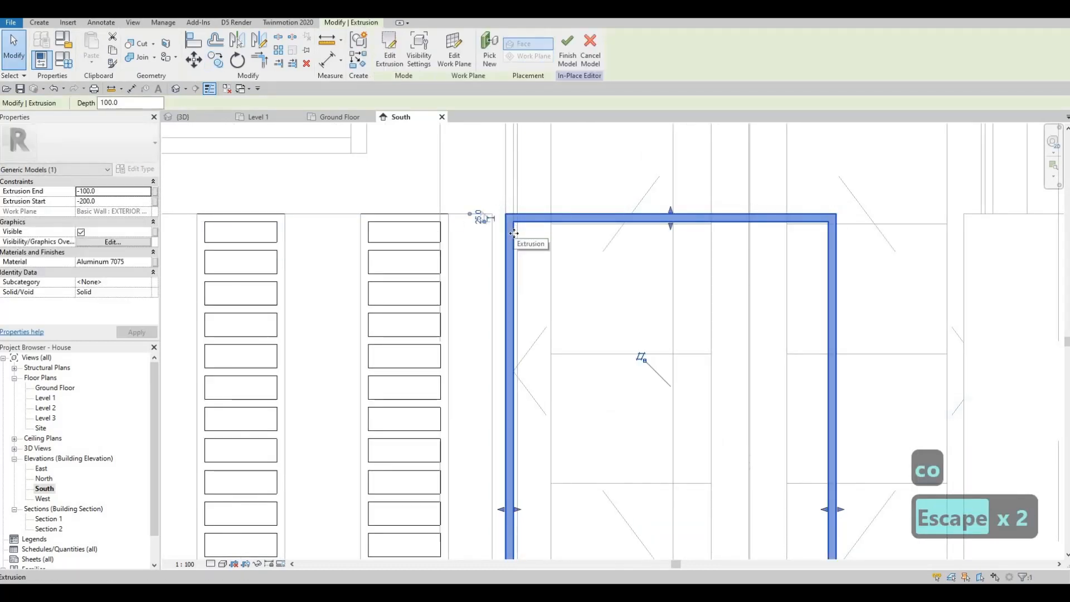
key("Left")
key("Left")
key("Left")
key("Left")
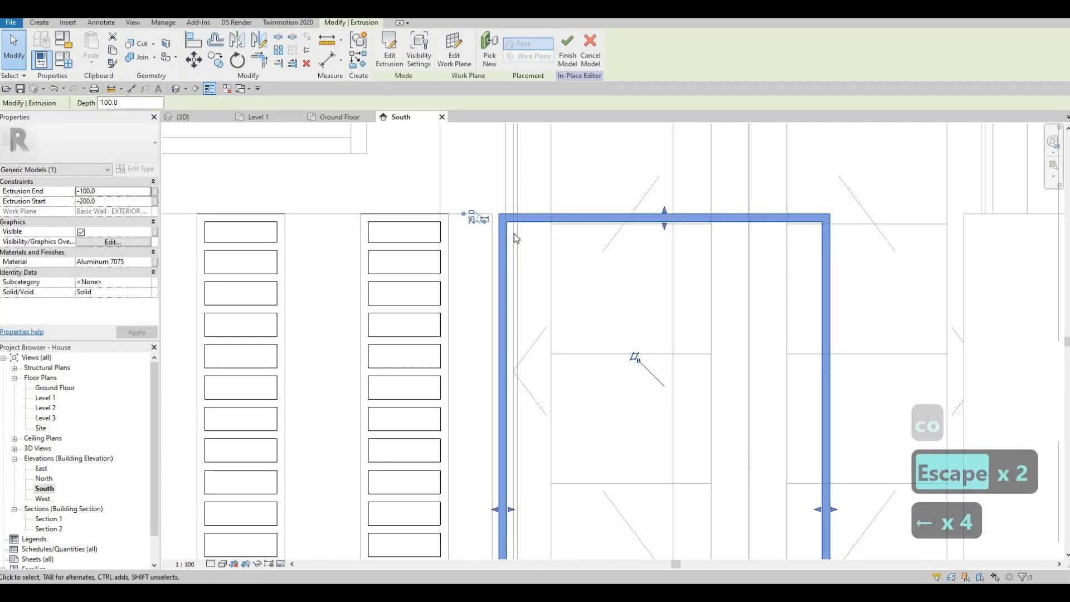
key("Left")
key("Escape")
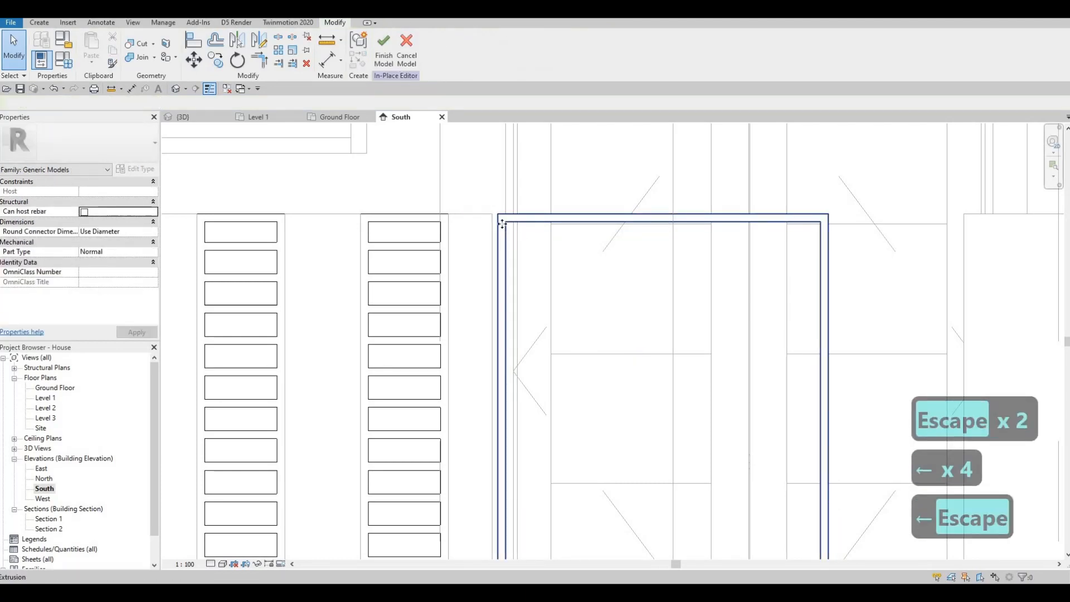
- Copy the narrowed entrance frame 1100 mm horizontally to the right, over the second door leaf
left_click(502, 223)
key("c")
key("o")
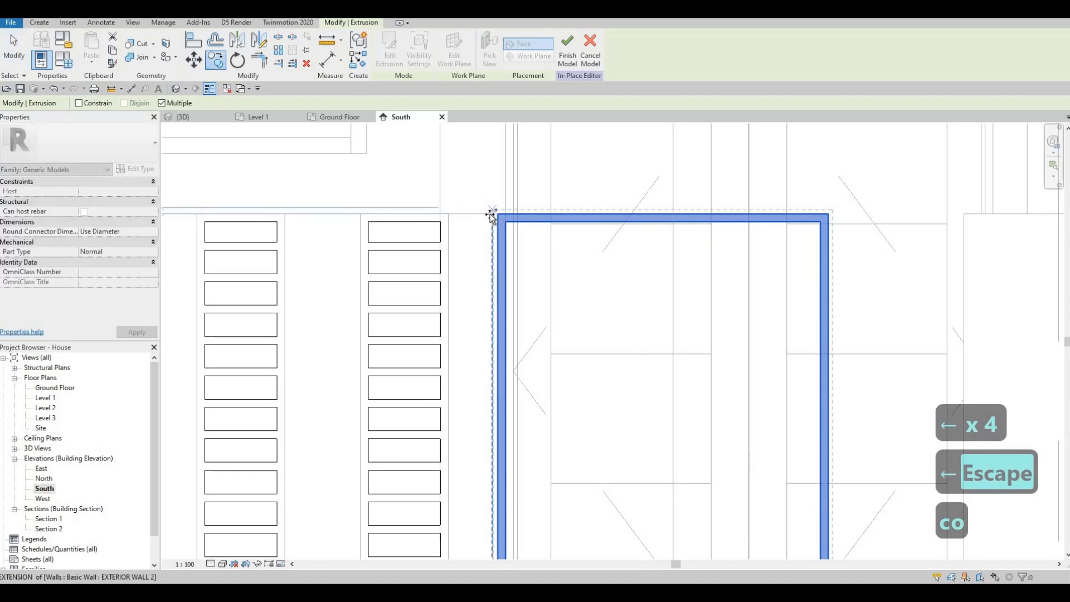
left_click(490, 213)
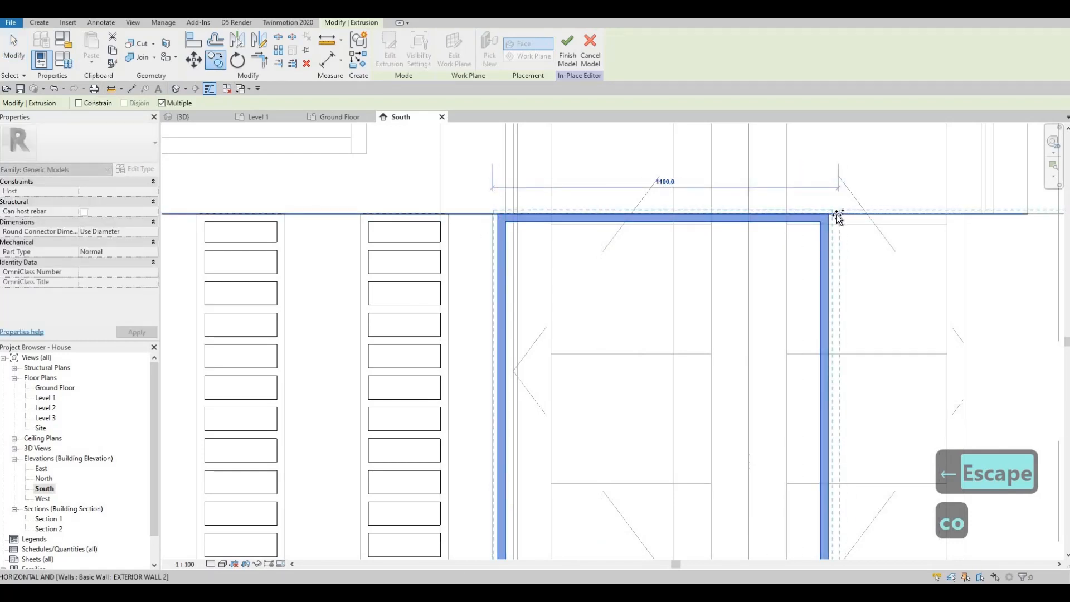
left_click(843, 254)
key("Escape")
key("Escape")
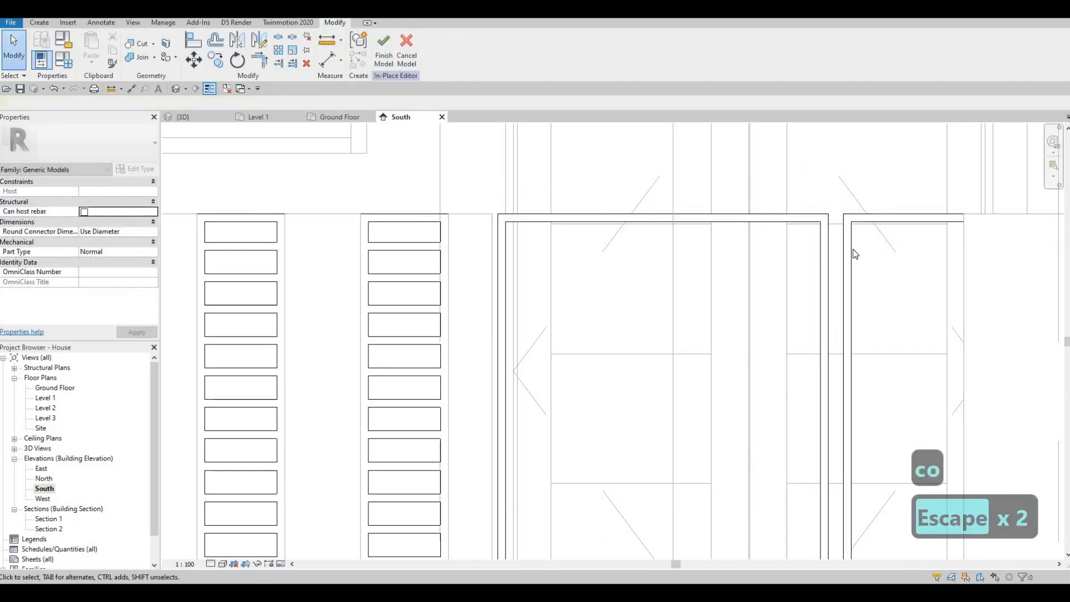
- Nudge the second entrance frame left until it meets the side of the first frame
left_click(855, 255)
key("Left")
key("Left")
key("Left")
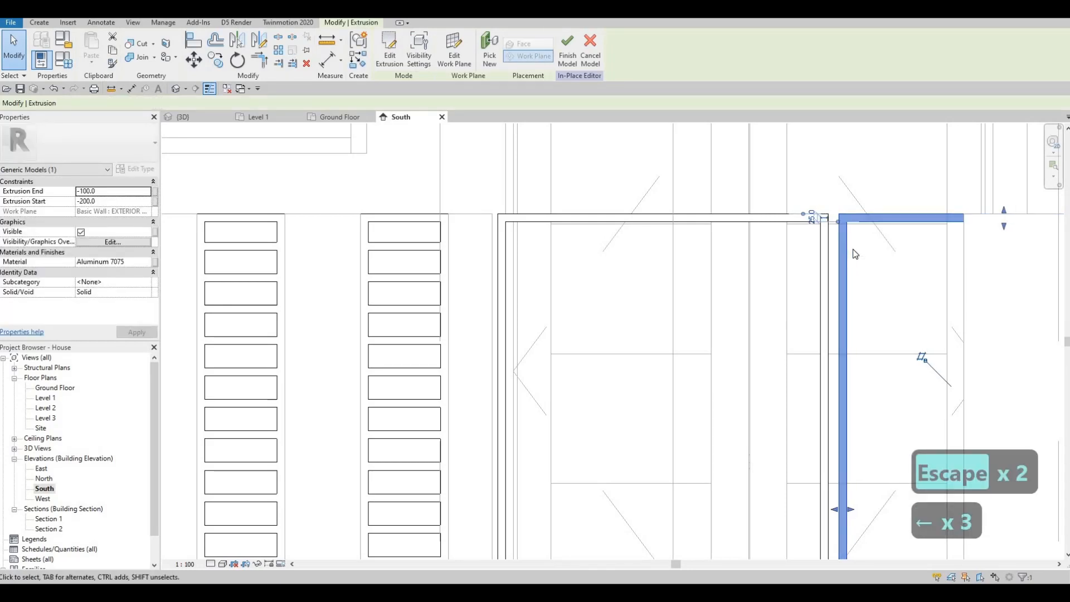
key("Left")
key("Left")
key("Left")
key("Left")
key("Left")
key("Left")
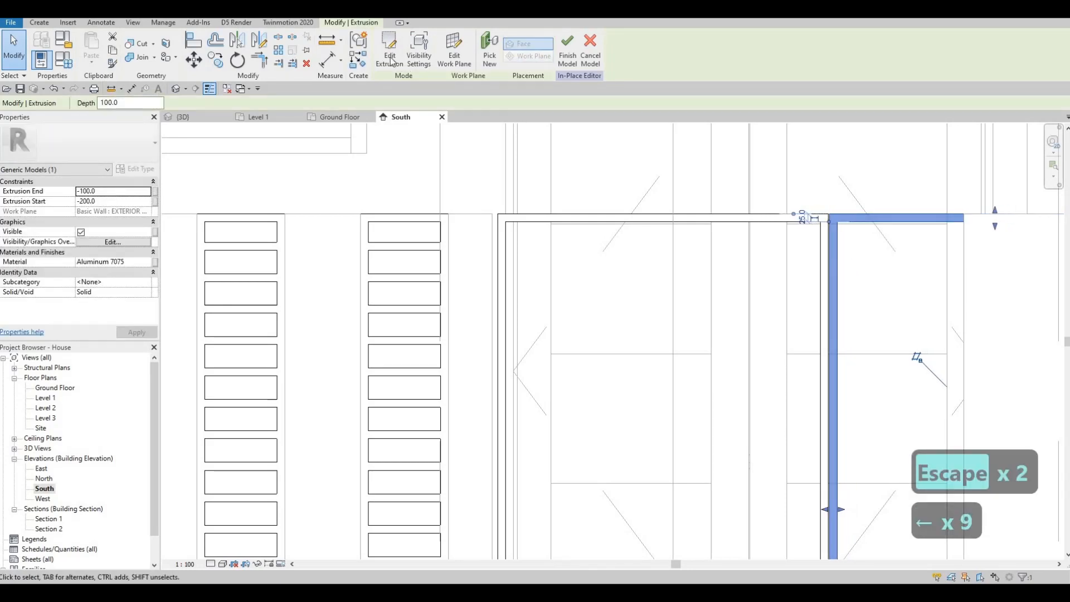
- Edit the second frame's sketch, pulling its right vertical edge pair in to the pillar beside the door, and finish the extrusion
double_click(914, 353)
key("Escape")
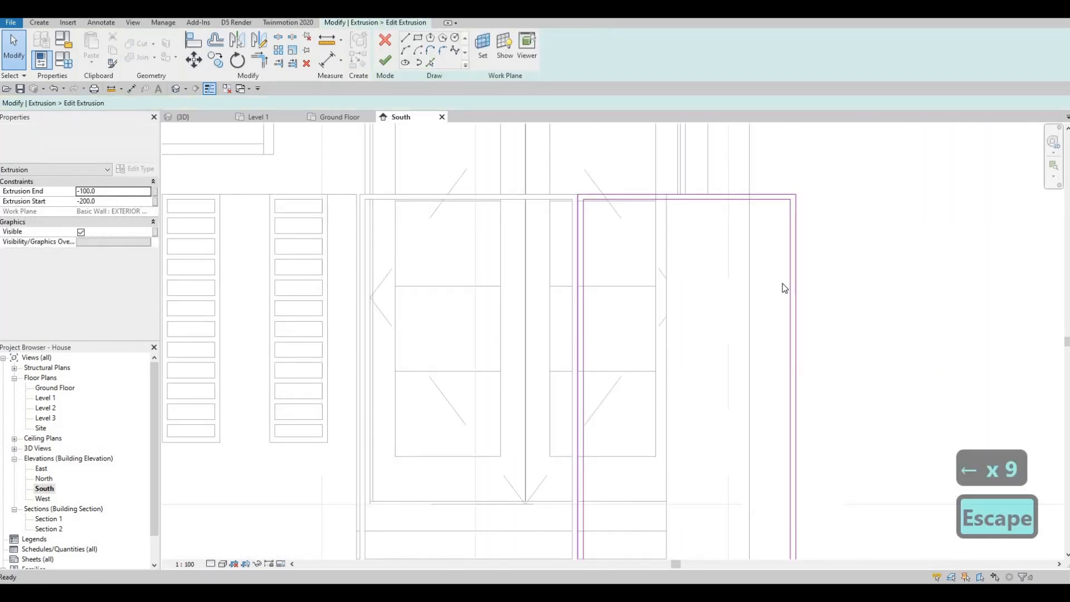
mouse_move(792, 279)
left_mouse_down()
mouse_move(646, 267)
mouse_move(662, 268)
mouse_move(652, 294)
left_mouse_up()
scroll(652, 295, "down", 2)
scroll(653, 297, "up", 1)
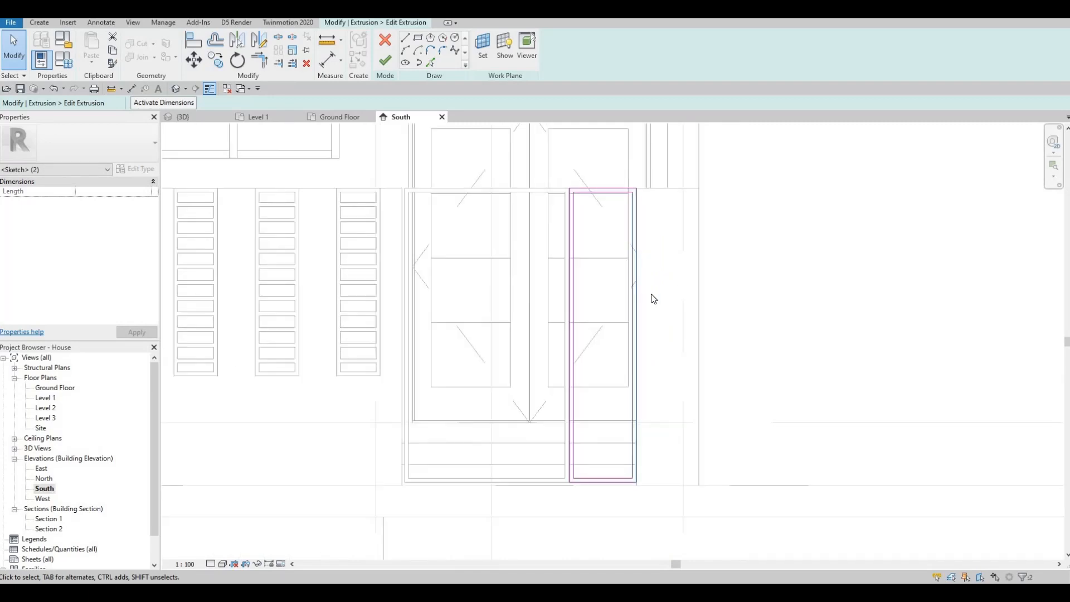
key("Left")
key("Right")
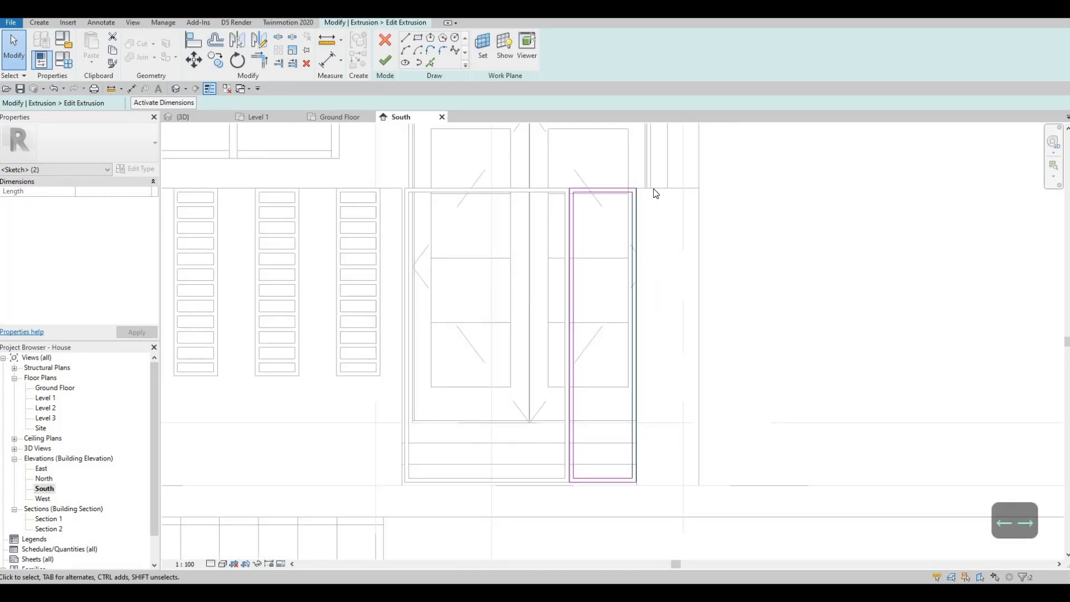
scroll(658, 191, "up", 3)
key("Left")
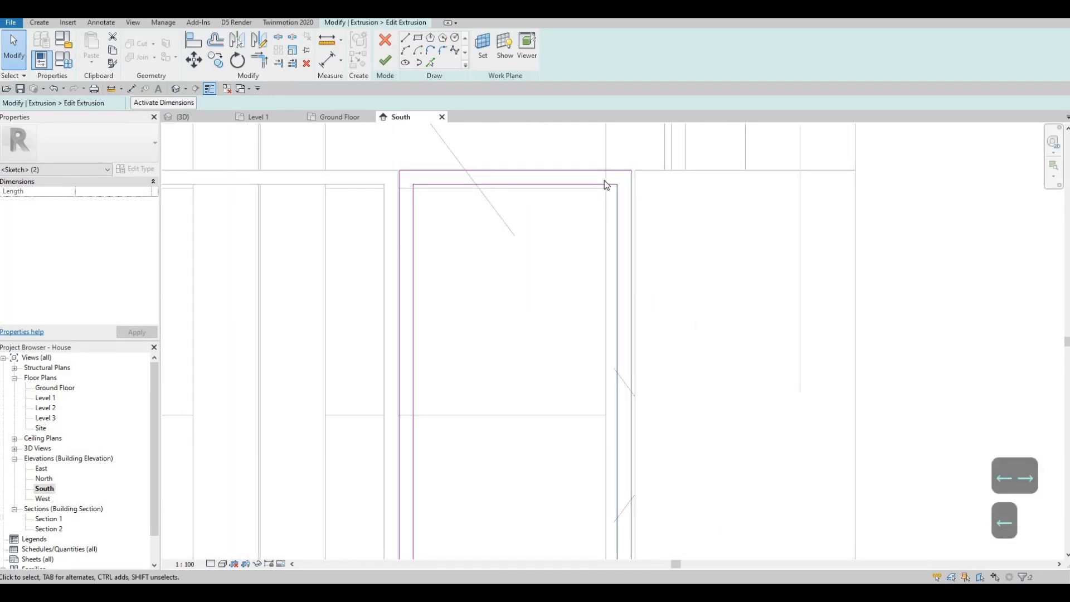
scroll(490, 220, "down", 4)
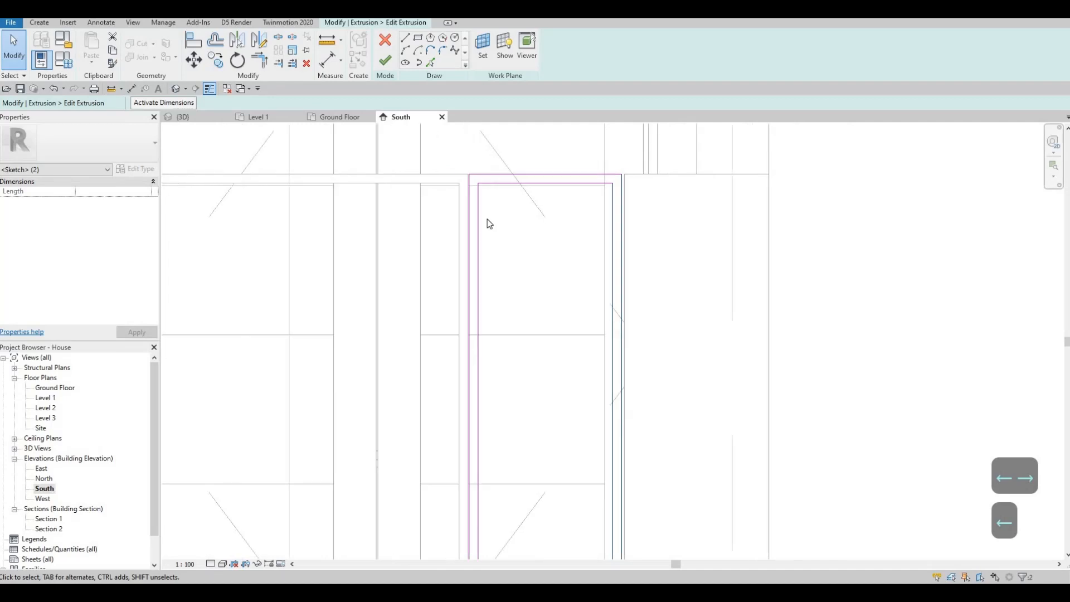
left_click(385, 60)
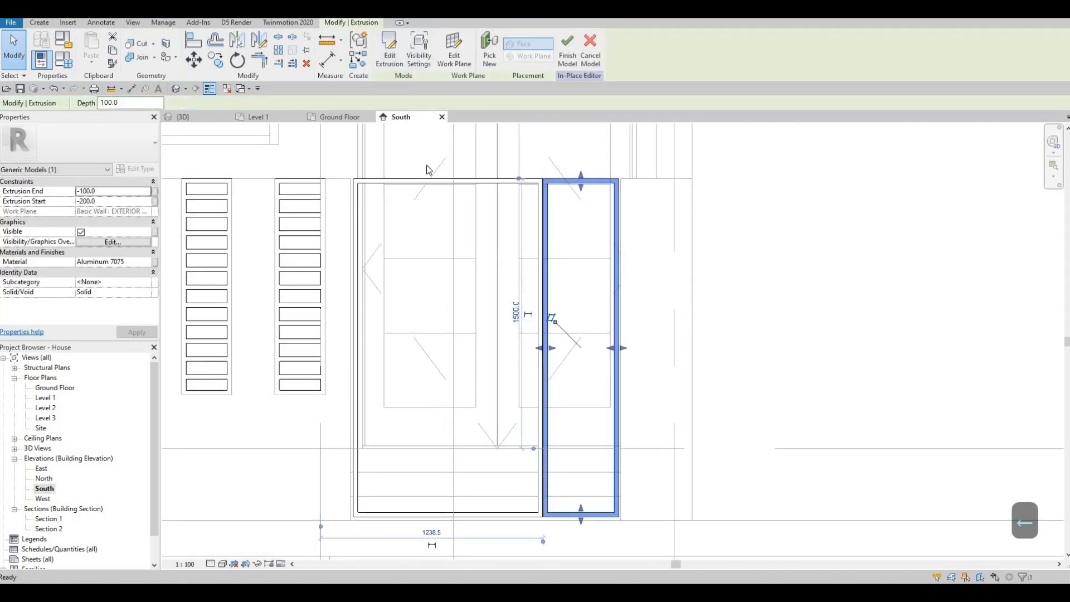
scroll(729, 251, "down", 2)
key("Escape")
- Ungroup the bottom slat of the large slatted panel nearest the entrance
scroll(389, 152, "down", 1)
middle_click_drag(389, 152, 527, 180)
scroll(527, 179, "down", 2)
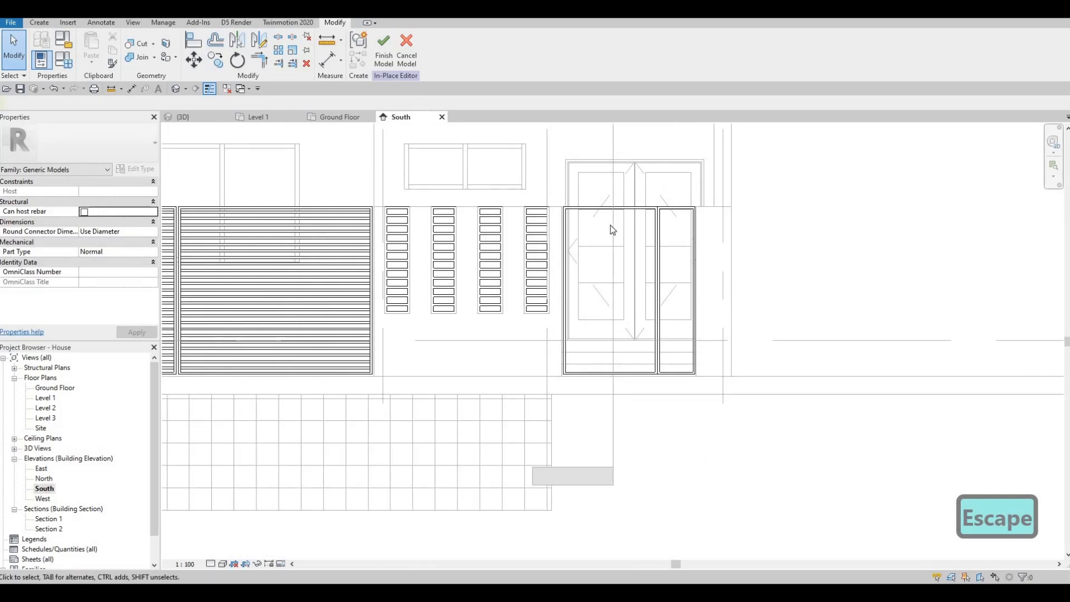
scroll(560, 149, "down", 1)
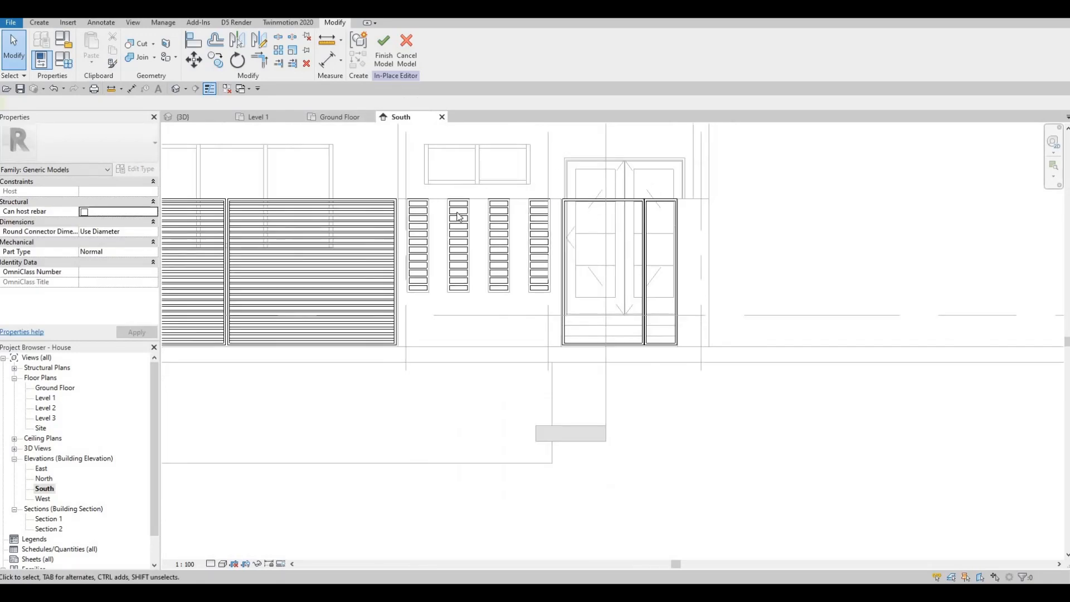
scroll(350, 351, "up", 2)
left_click(365, 350)
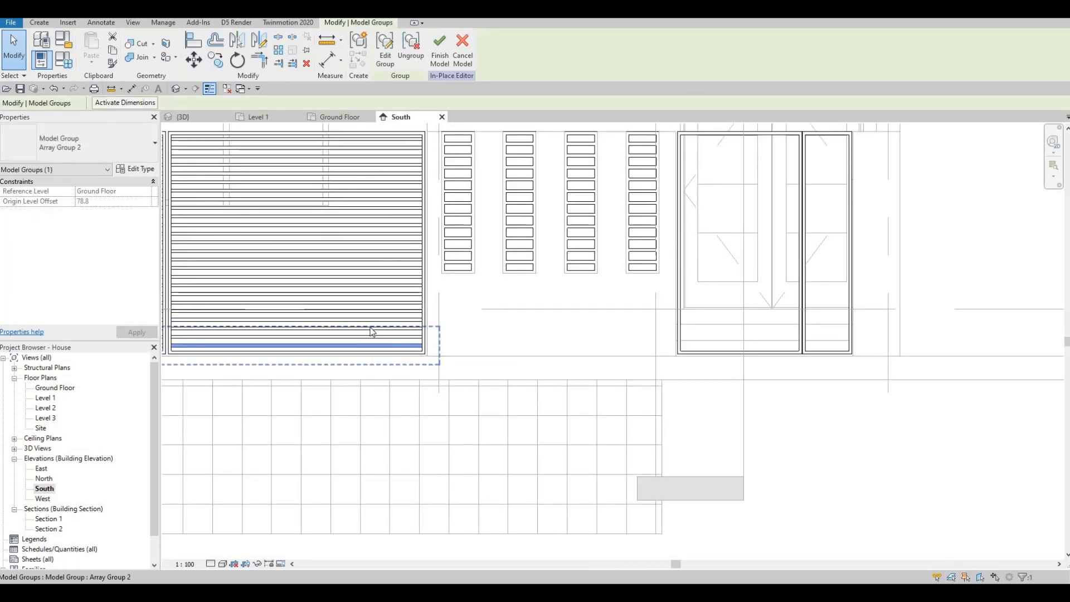
middle_click_drag(318, 264, 525, 207)
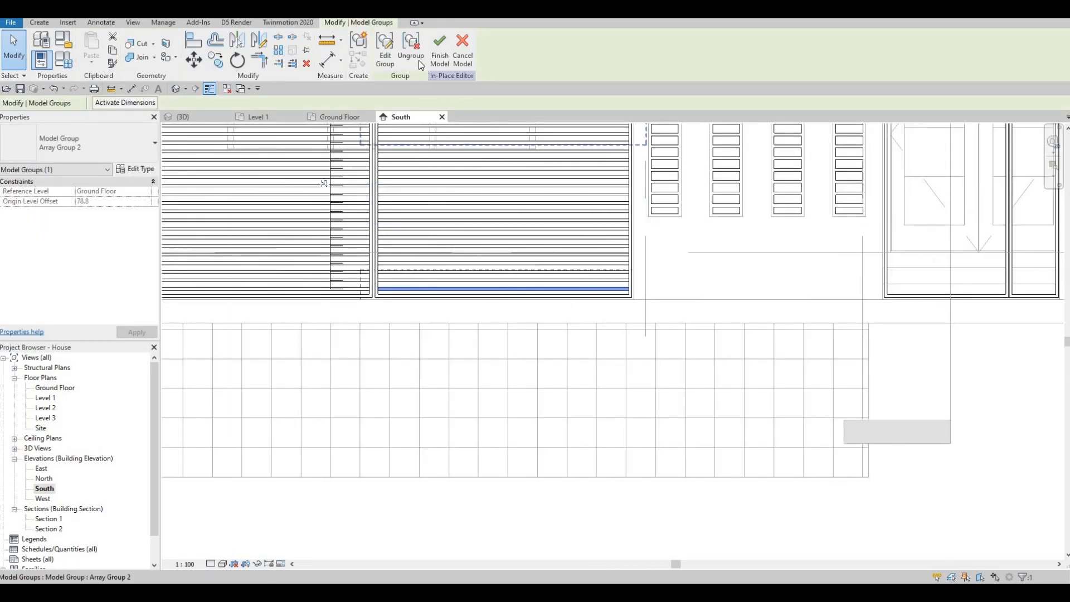
left_click(470, 291)
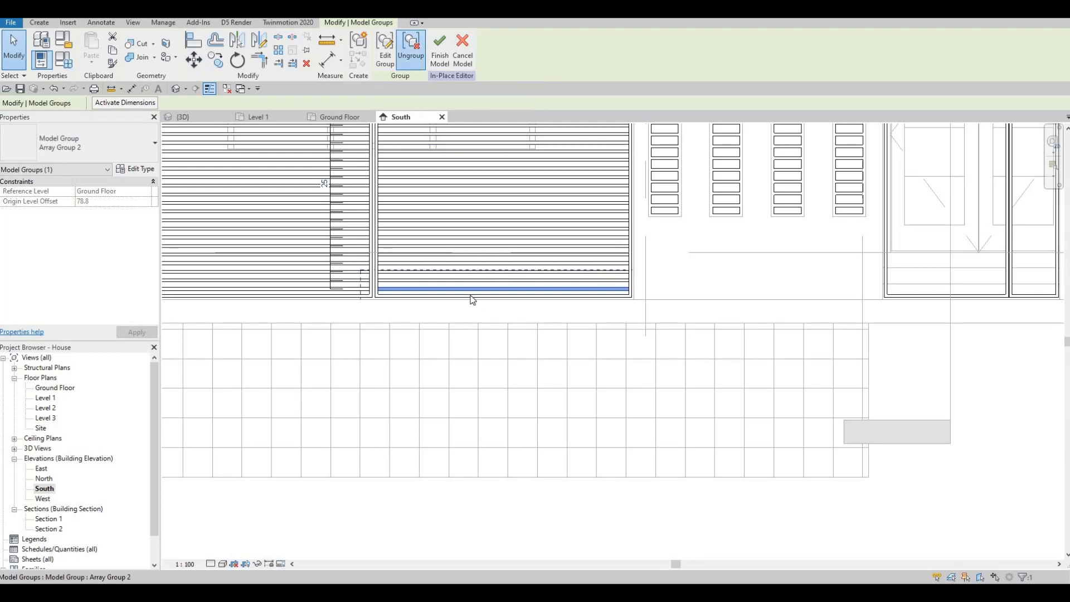
key("Escape")
- Copy the ungrouped bottom slat horizontally to the inner left edge of the wider entrance frame
left_click(451, 288)
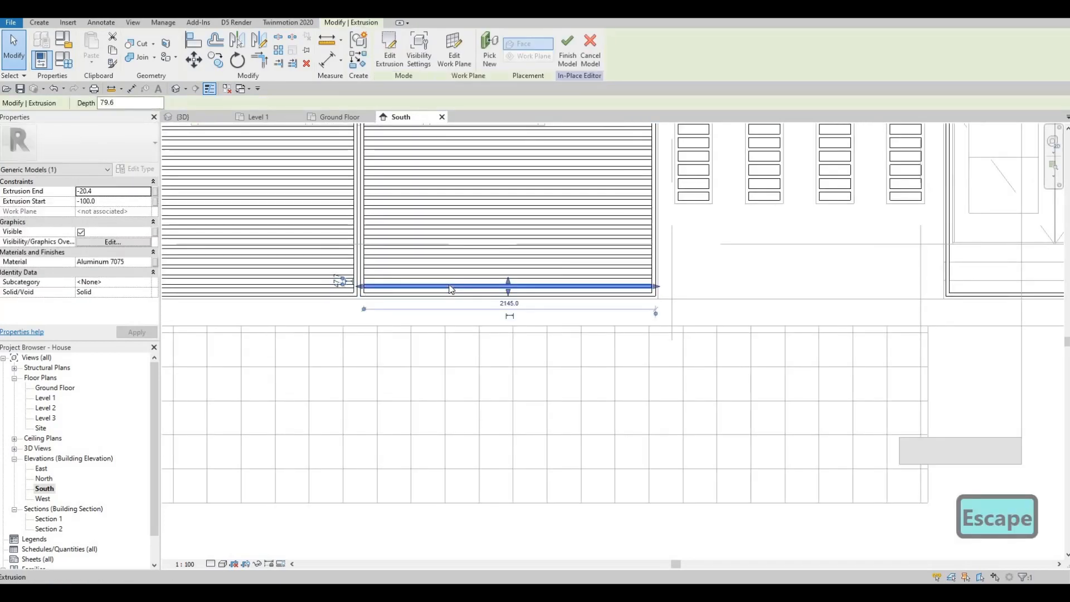
key("c")
key("o")
left_click(343, 283)
scroll(343, 282, "up", 2)
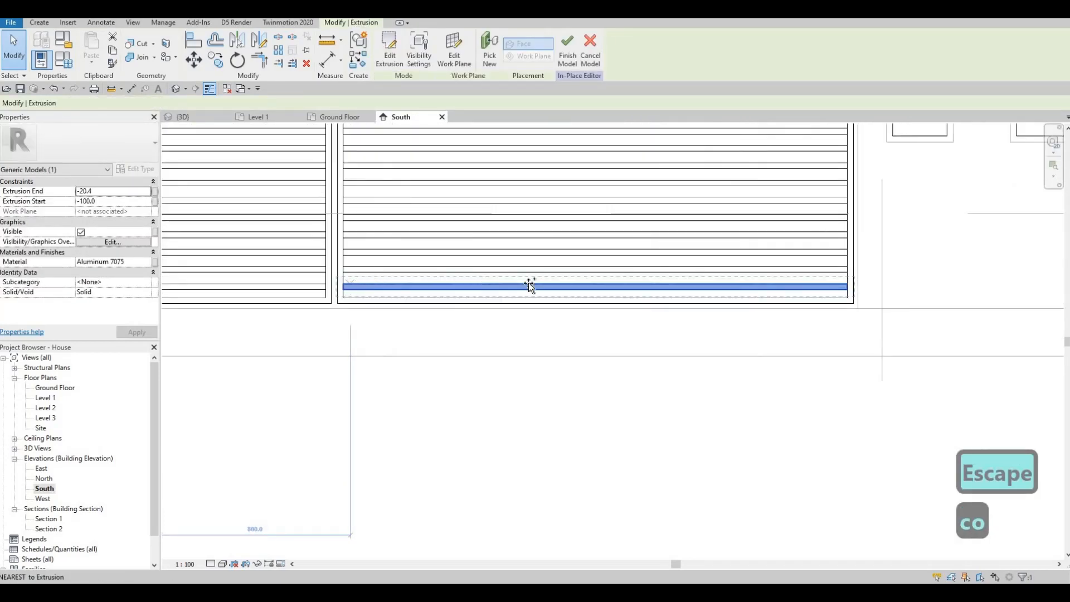
middle_click_drag(747, 306, 362, 307)
middle_click_drag(881, 287, 472, 308)
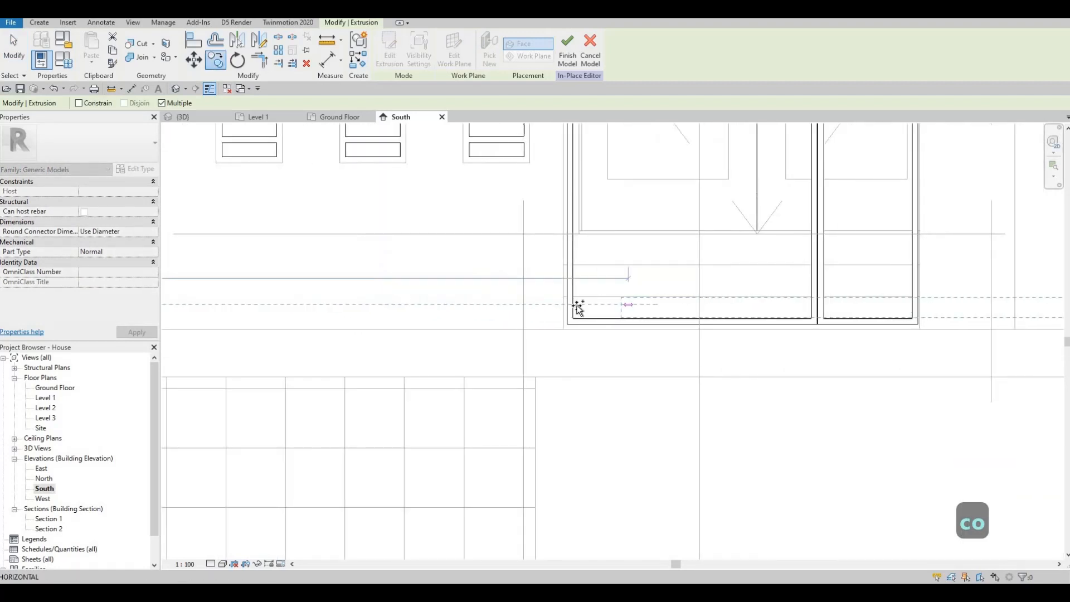
left_click(562, 312)
scroll(554, 312, "down", 2)
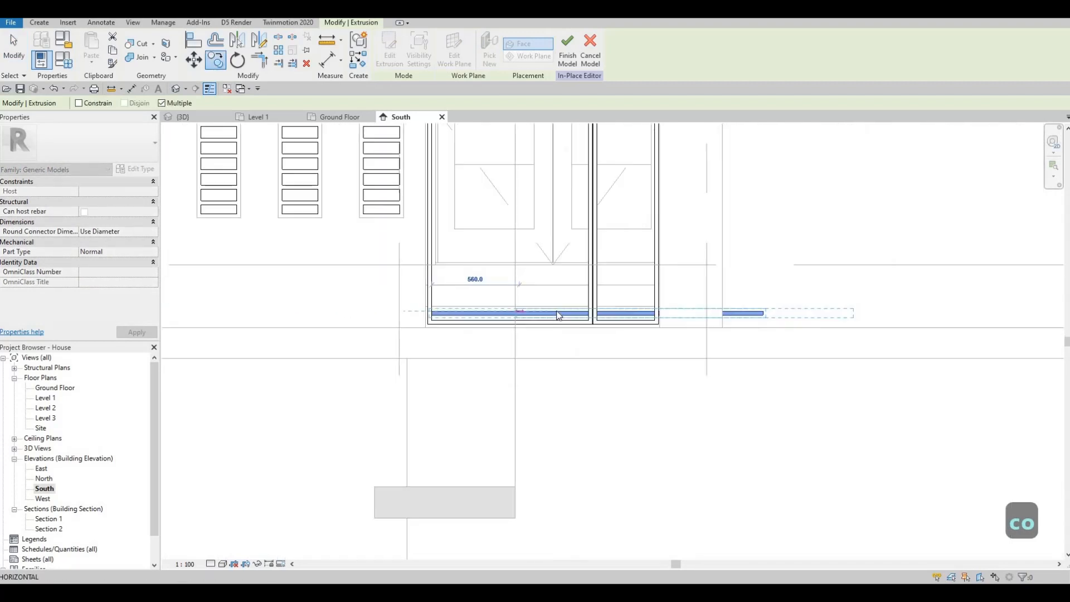
key("Escape")
key("Escape")
- Shorten the copied slat so its right end meets the inner right edge of the wider entrance frame
left_click(761, 312)
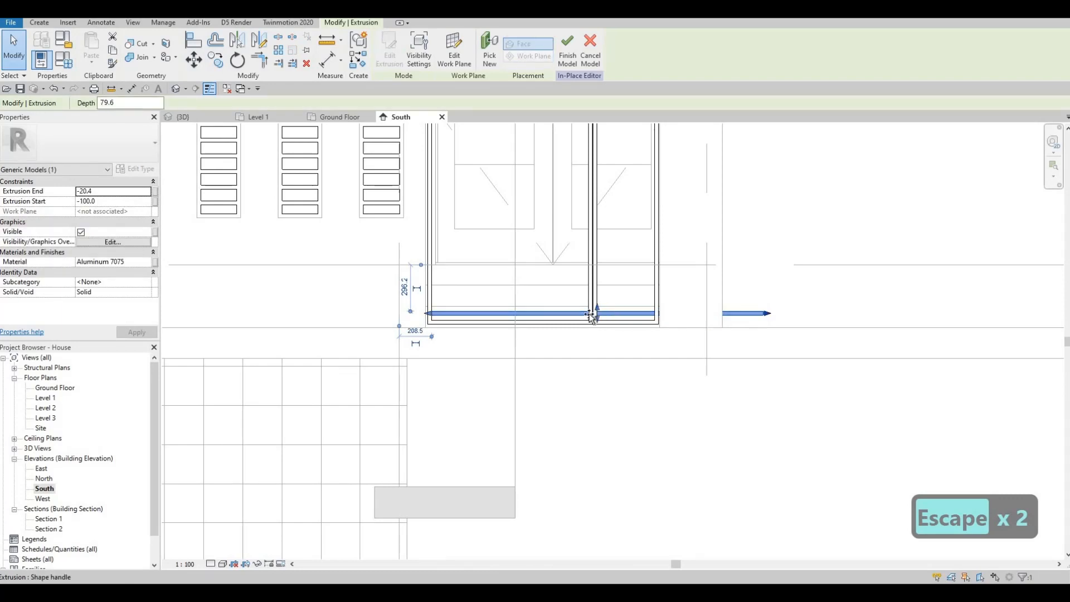
left_click_drag(589, 316, 587, 314)
scroll(592, 313, "up", 5)
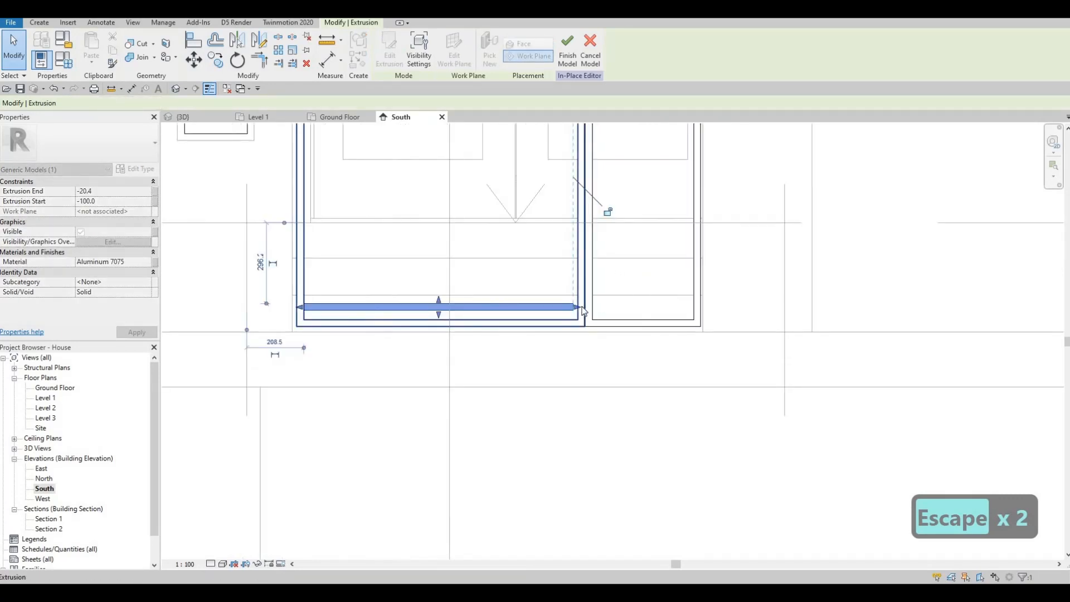
scroll(485, 296, "up", 2)
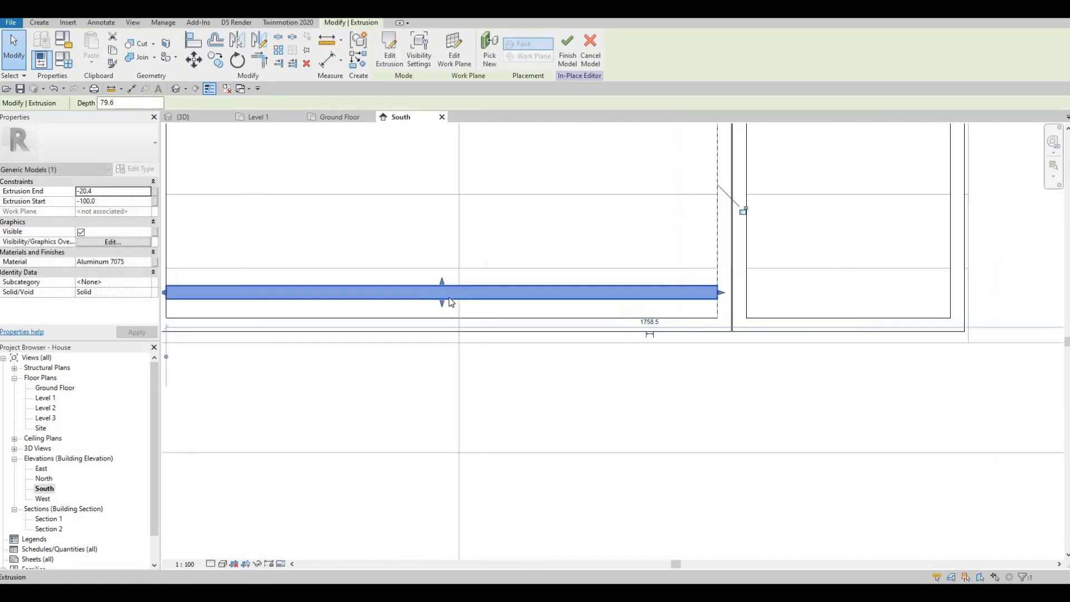
key("Escape")
- Copy the bottom slat from the wider entrance frame to the inner left edge of the narrower frame
left_click(451, 302)
key("c")
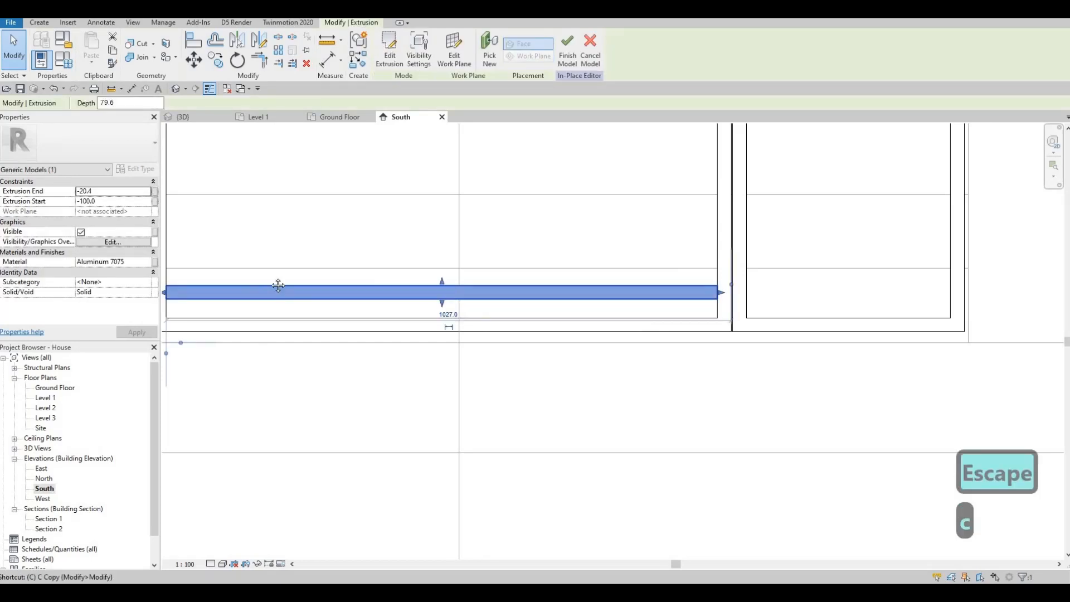
scroll(238, 290, "down", 1)
middle_click_drag(238, 290, 320, 289)
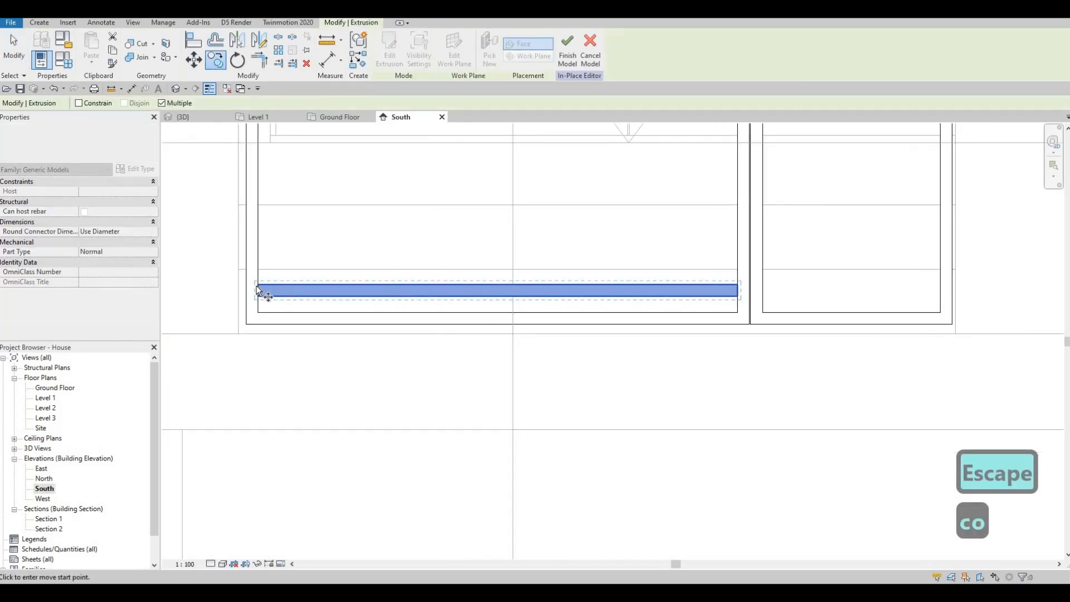
left_click(763, 285)
scroll(836, 298, "down", 1)
middle_click_drag(852, 297, 721, 294)
key("Escape")
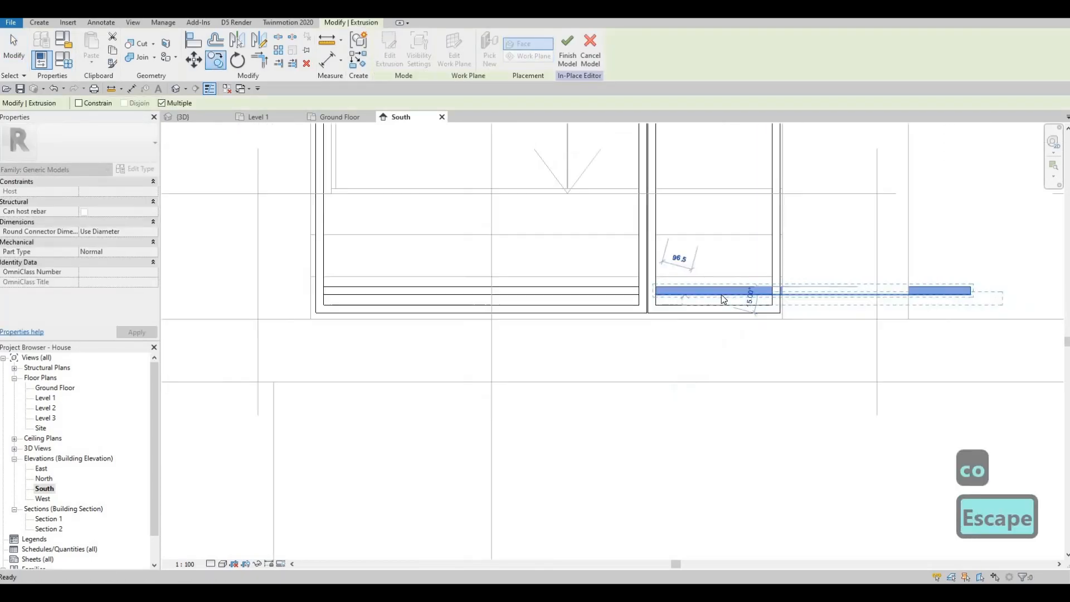
key("Escape")
- Shorten the narrower frame's bottom slat to end at that frame's inner right edge
left_click(955, 292)
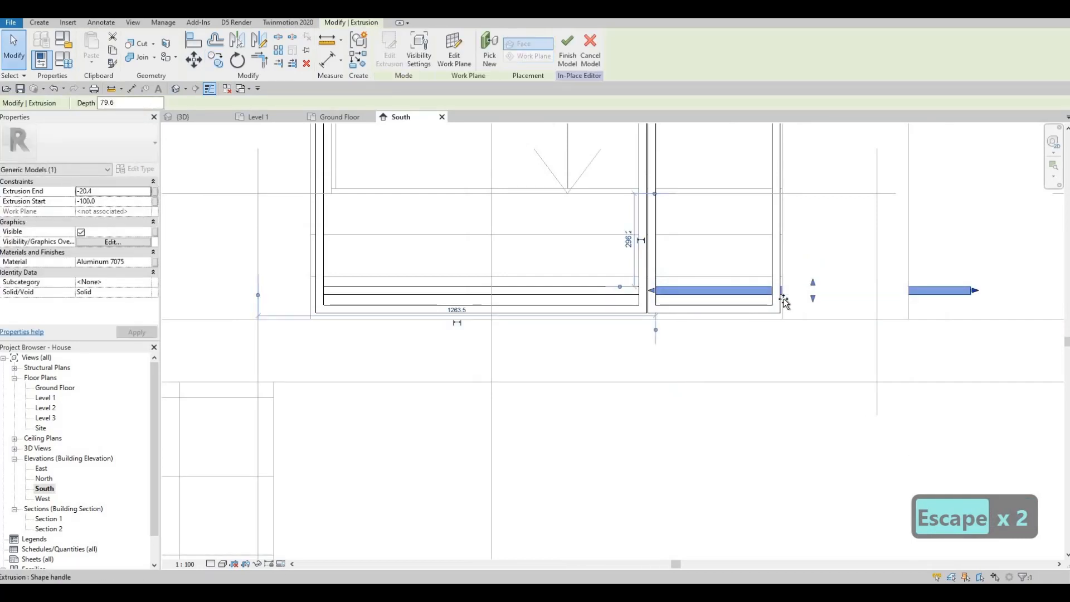
key("Escape")
scroll(644, 289, "down", 2)
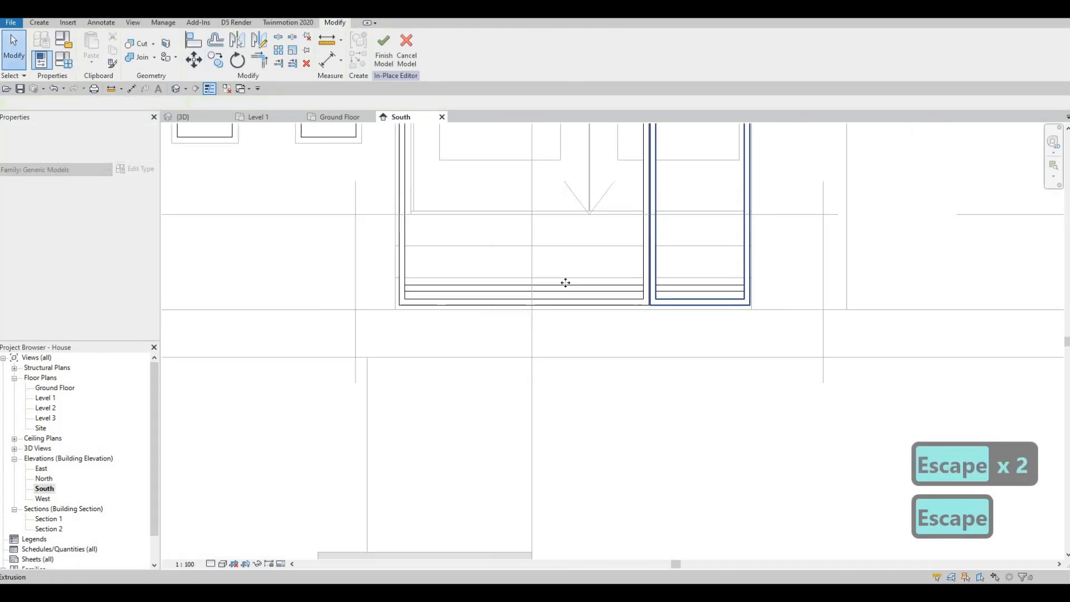
key("Escape")
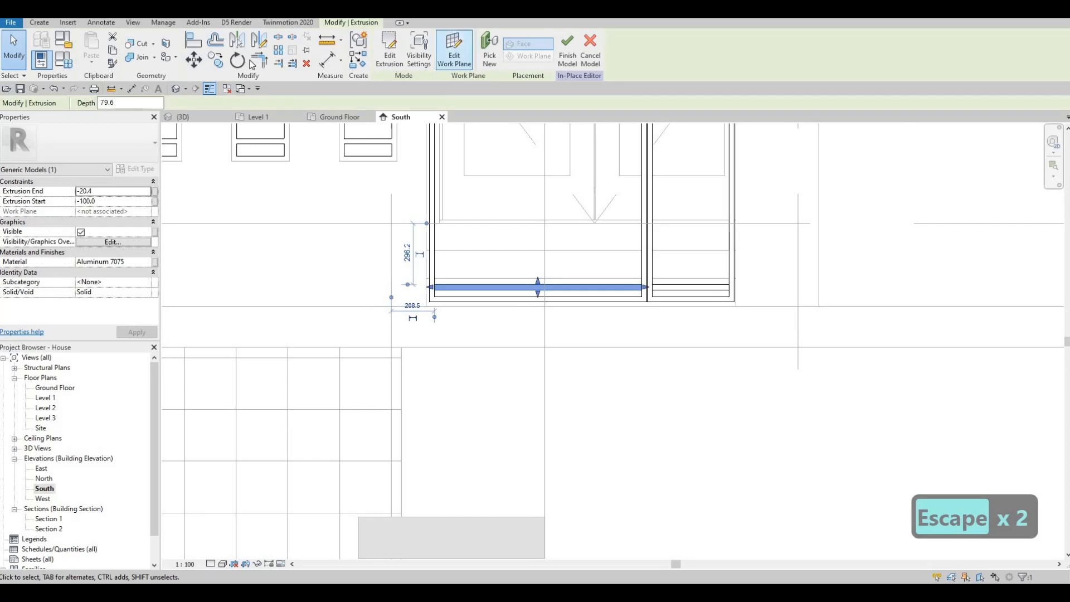
- Array the wider entrance frame's bottom slat upward as 25 grouped items, with the last one near the frame's top
key("a")
key("r")
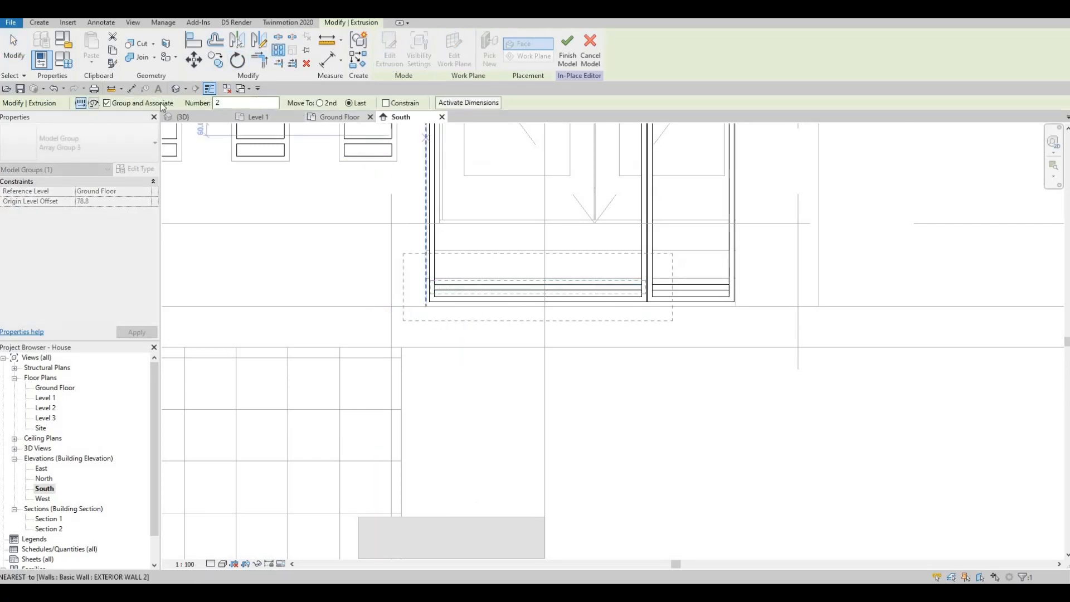
left_click(642, 287)
middle_click_drag(632, 170, 626, 362)
middle_click_drag(634, 265, 594, 480)
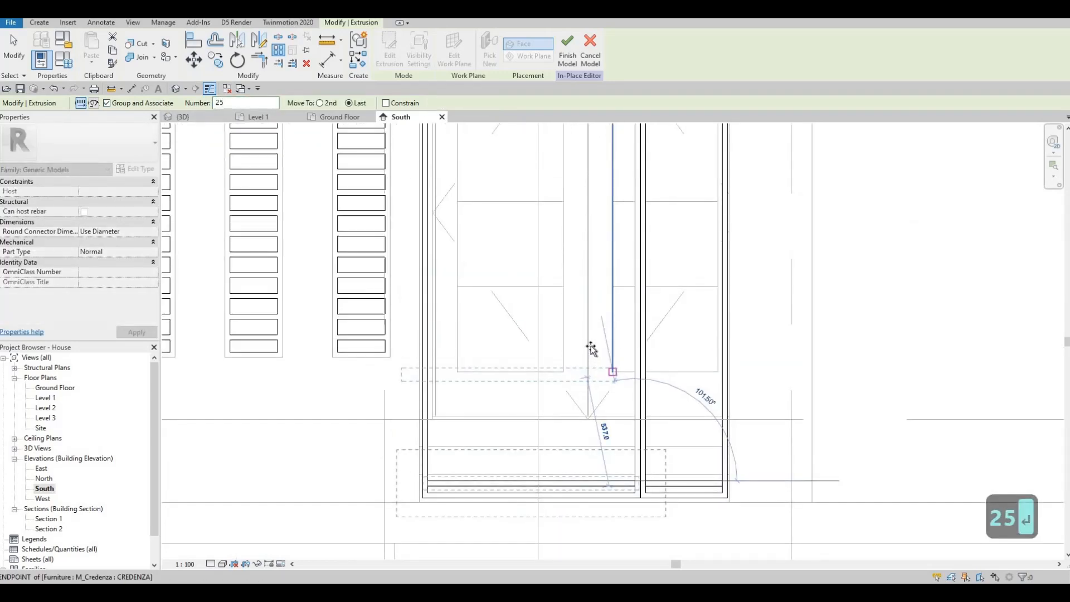
scroll(594, 335, "up", 2)
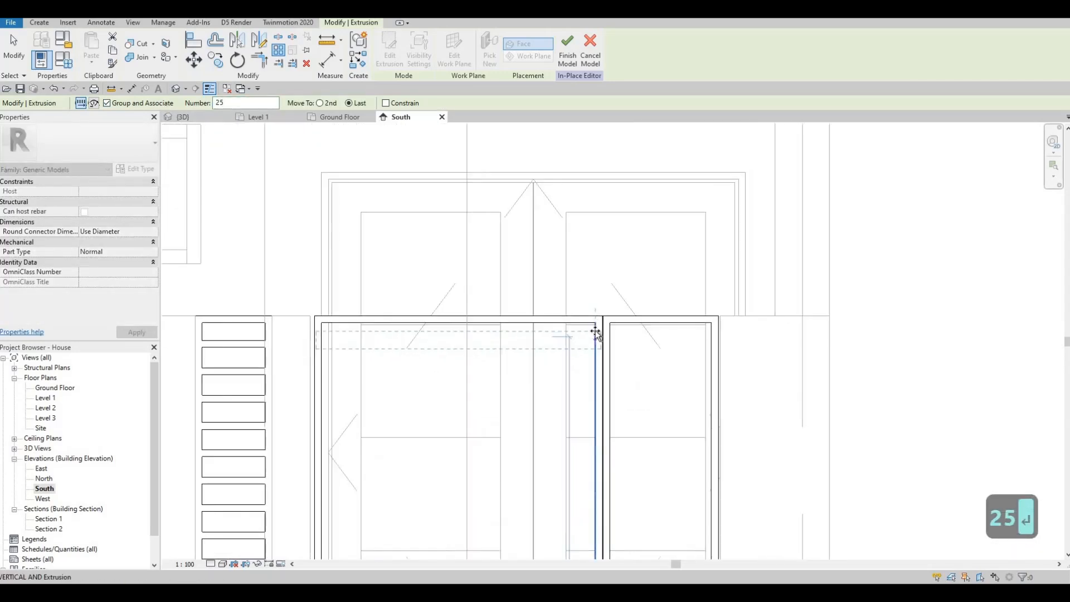
left_click(649, 315)
scroll(590, 312, "down", 3)
key("Escape")
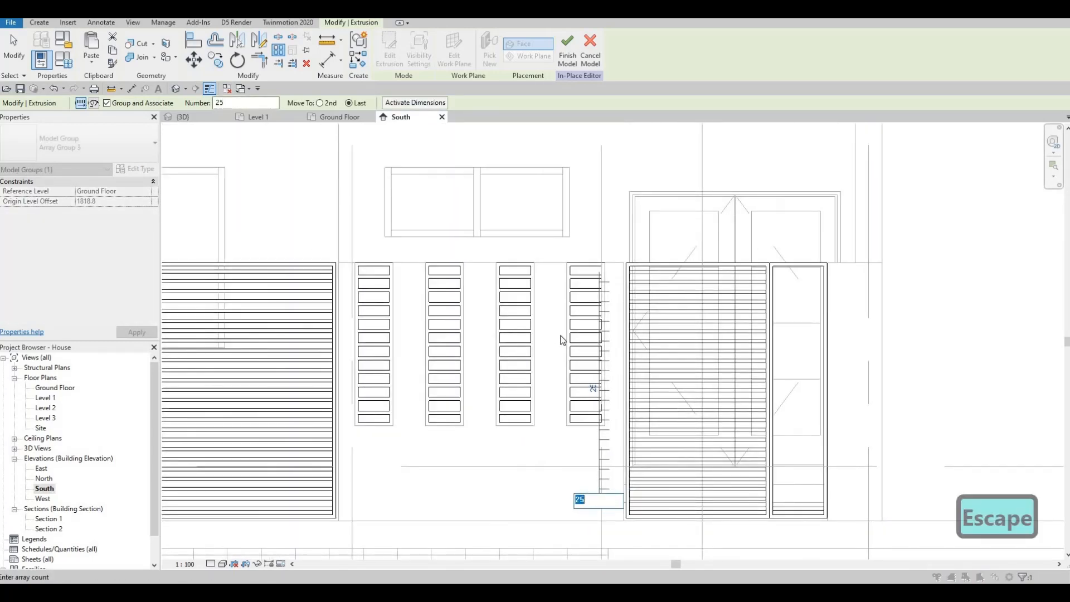
left_click(576, 334)
key("Escape")
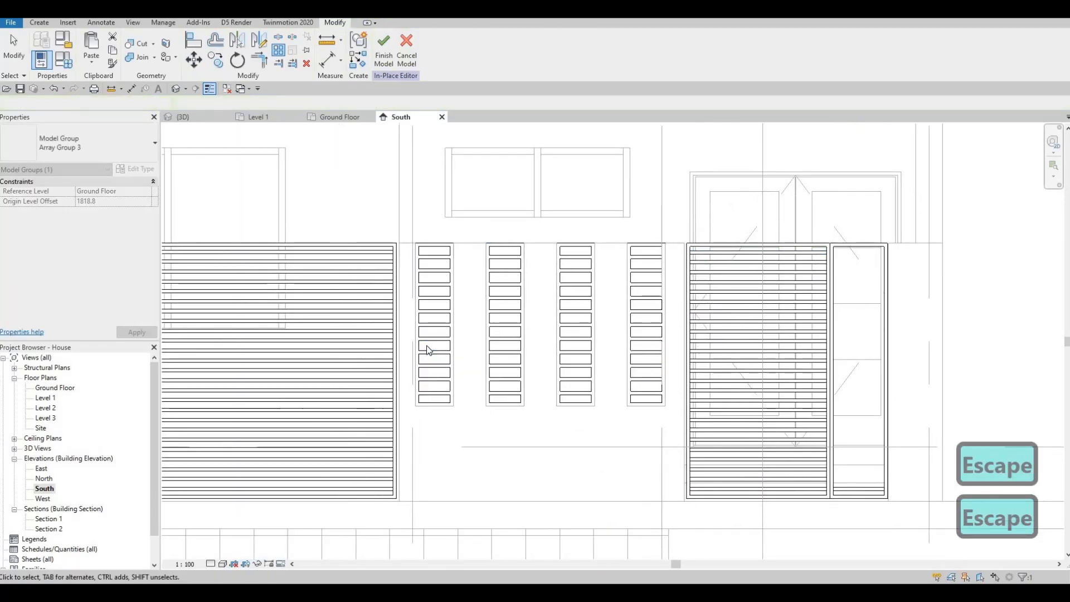
- Align the top slat of the wider entrance panel with the top slat of the large slatted panel
key("Escape")
key("a")
key("l")
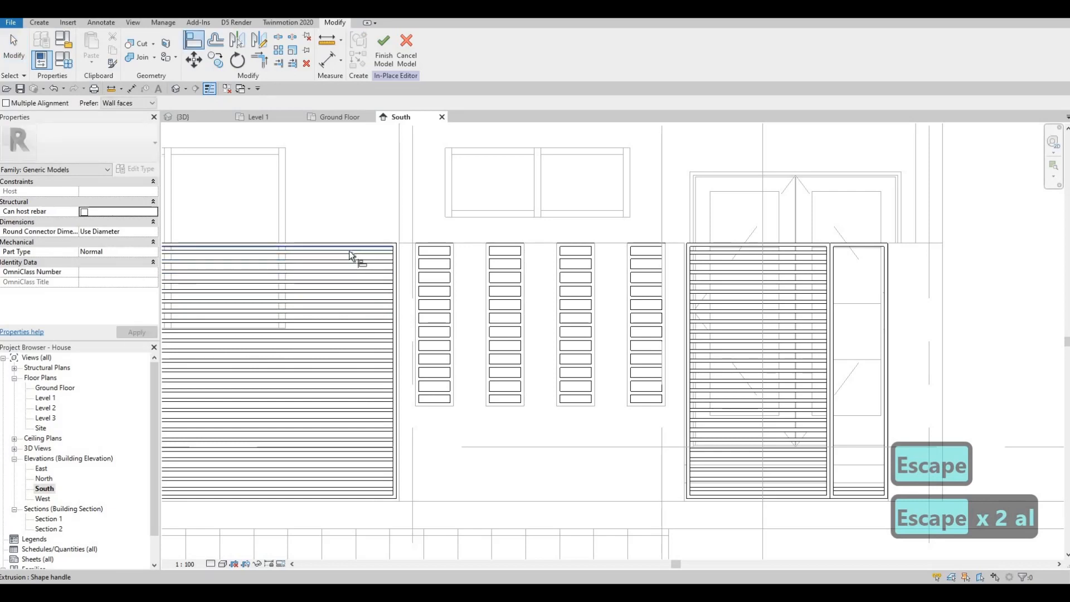
scroll(730, 257, "up", 3)
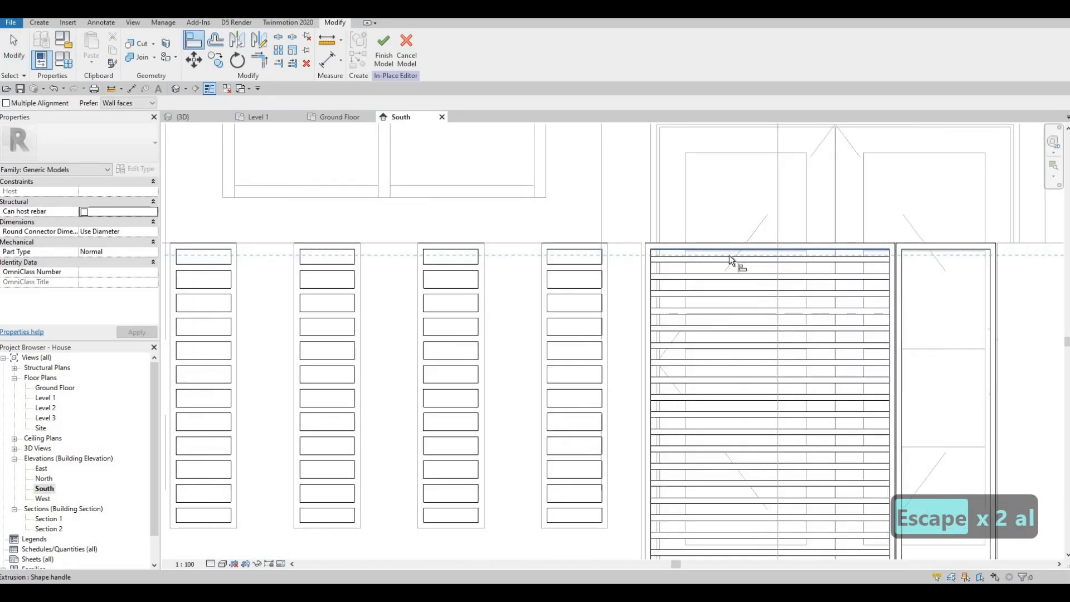
left_click(729, 256)
scroll(597, 334, "down", 2)
key("Escape")
- Try to array the narrower frame's bottom slat as 25 items up to the frame's top
middle_click_drag(735, 356, 559, 293)
scroll(574, 334, "down", 1)
key("Escape")
scroll(601, 424, "down", 1)
middle_click_drag(597, 523, 591, 401)
key("Escape")
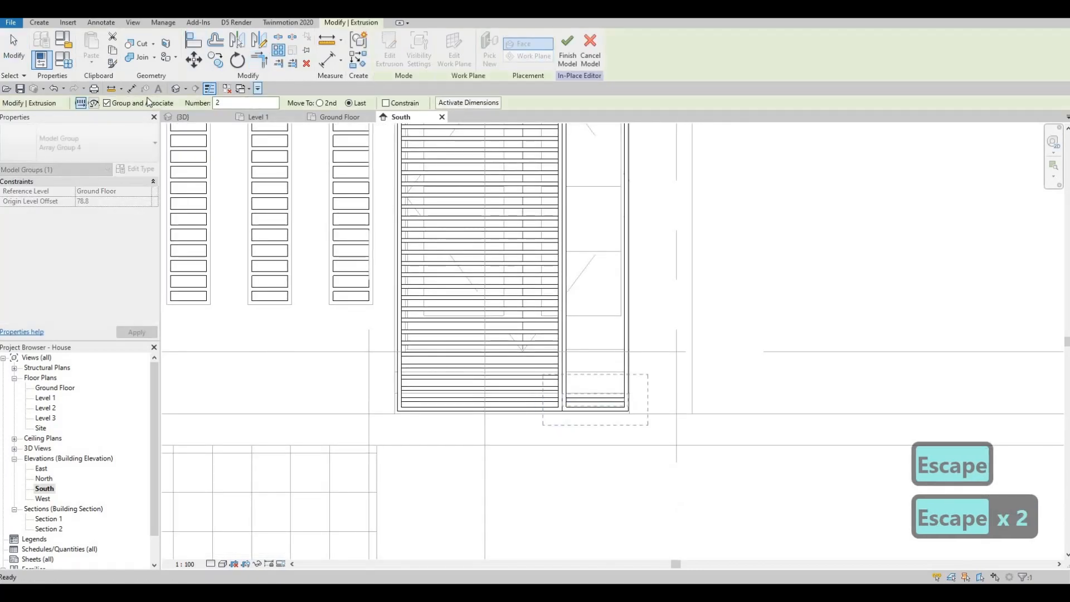
left_click_drag(245, 102, 162, 86)
type("25")
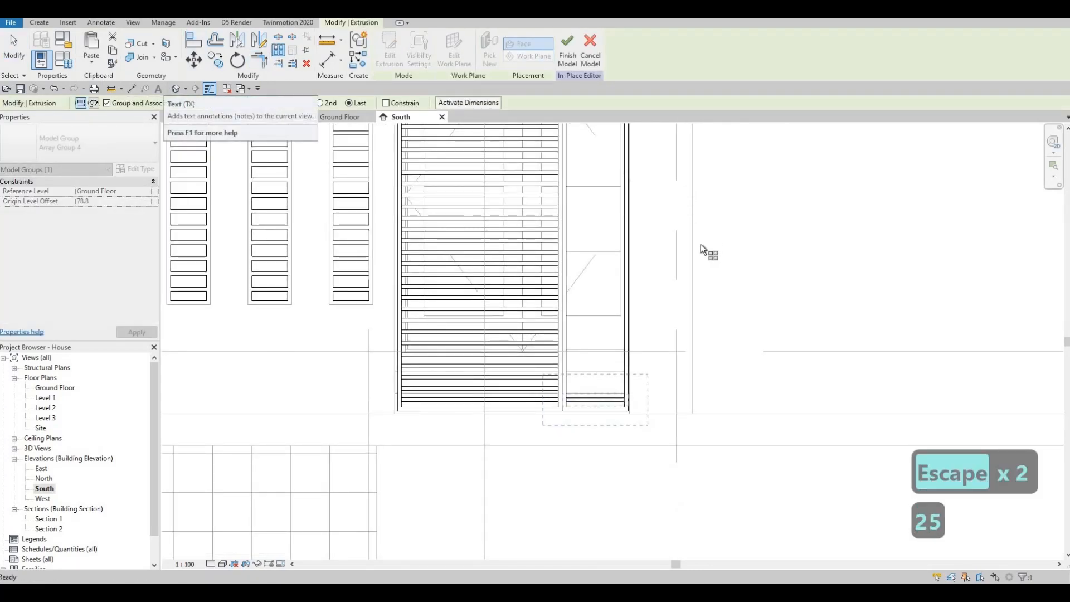
scroll(626, 405, "up", 2)
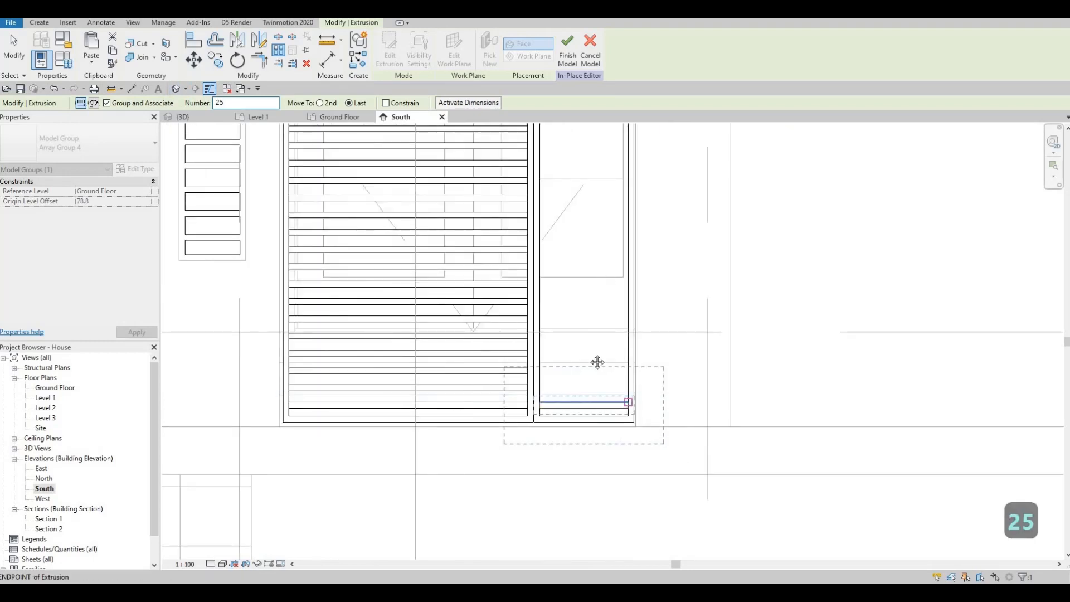
middle_click_drag(599, 192, 576, 377)
scroll(603, 172, "up", 1)
left_click(604, 172)
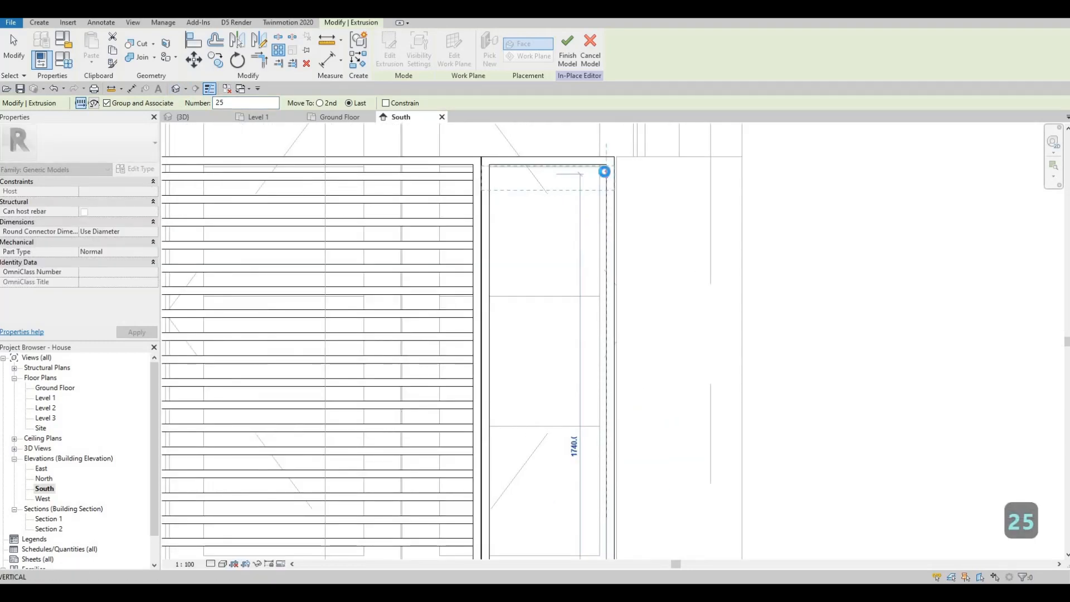
key("Escape")
key("Escape")
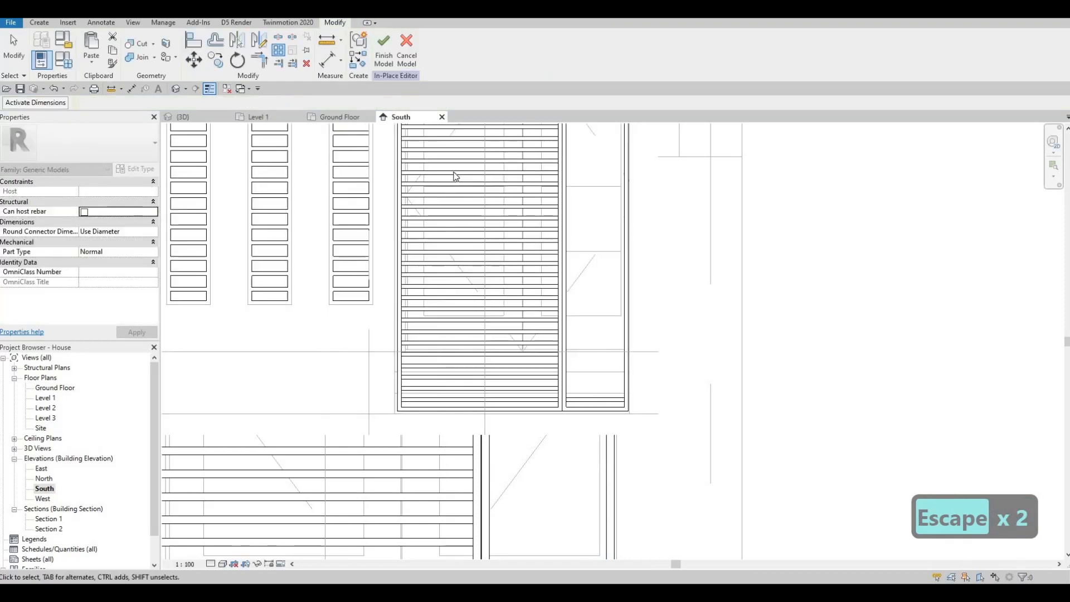
key("a")
key("l")
middle_click_drag(563, 128, 493, 263)
scroll(484, 256, "up", 2)
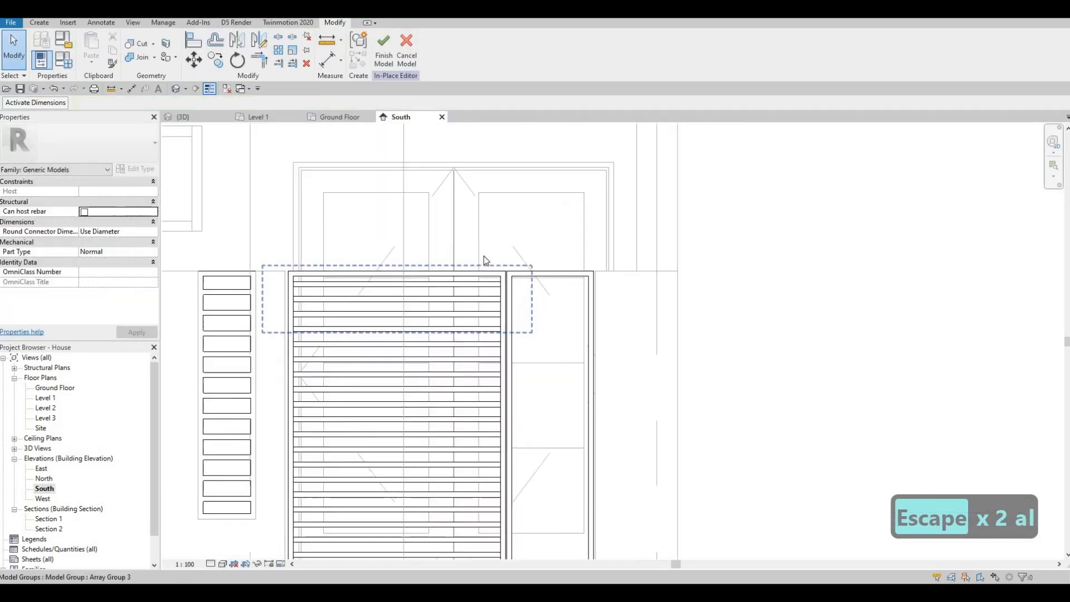
scroll(483, 256, "down", 3)
scroll(515, 346, "down", 2)
key("Escape")
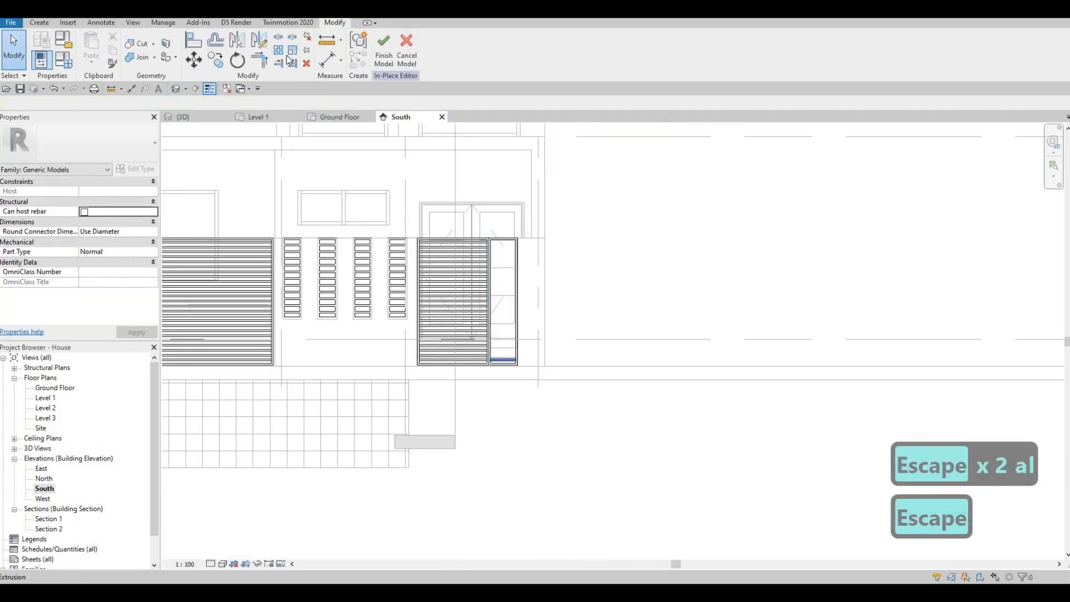
- Array the narrower entrance frame's bottom slat vertically as 25 grouped items, placing the last just below the frame's top
left_click(498, 360)
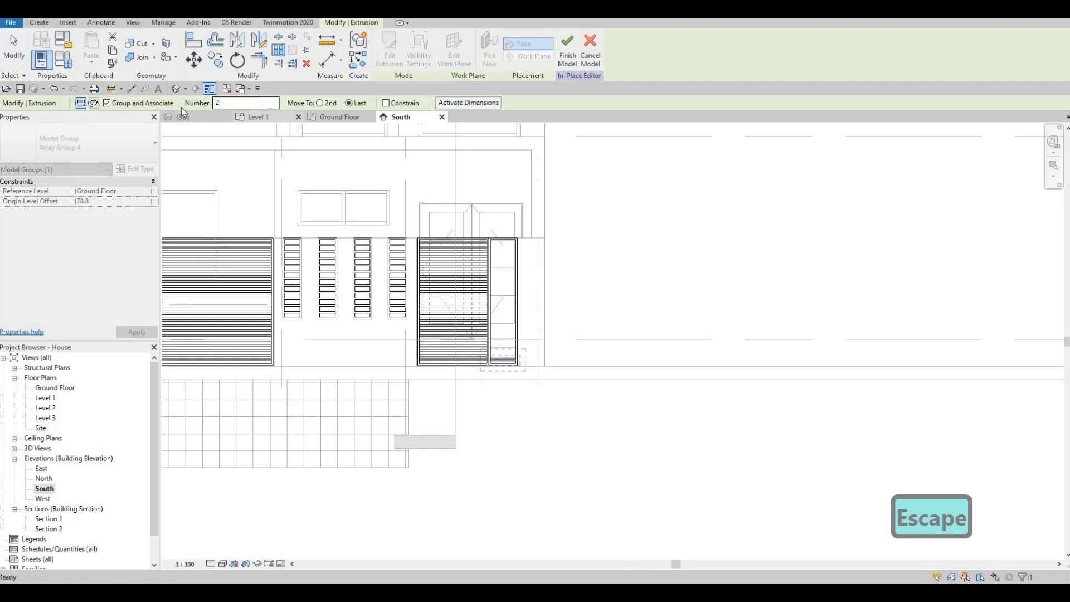
type("2")
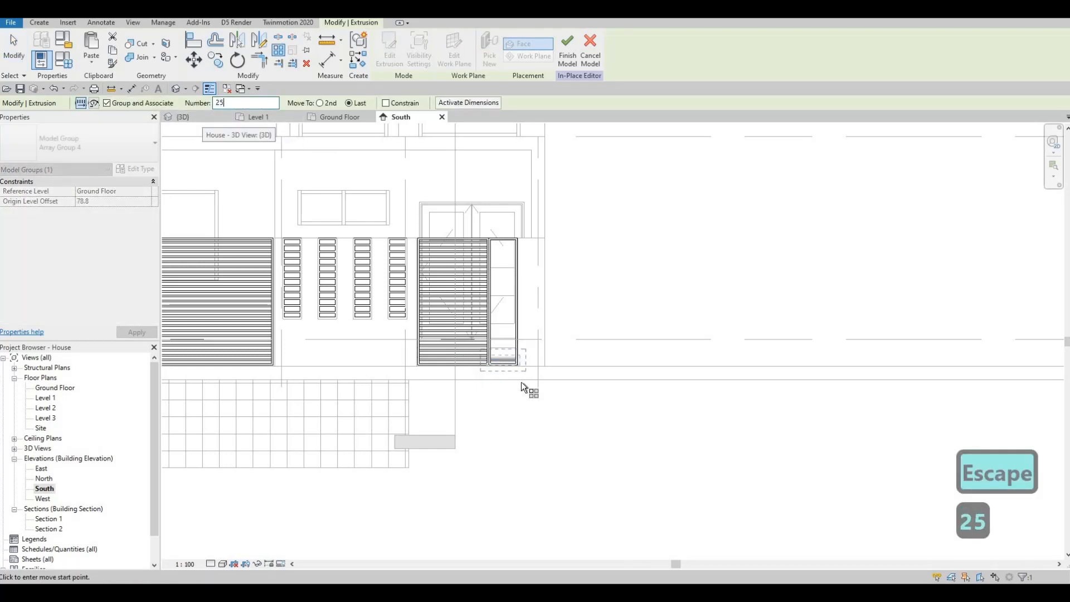
scroll(514, 341, "up", 3)
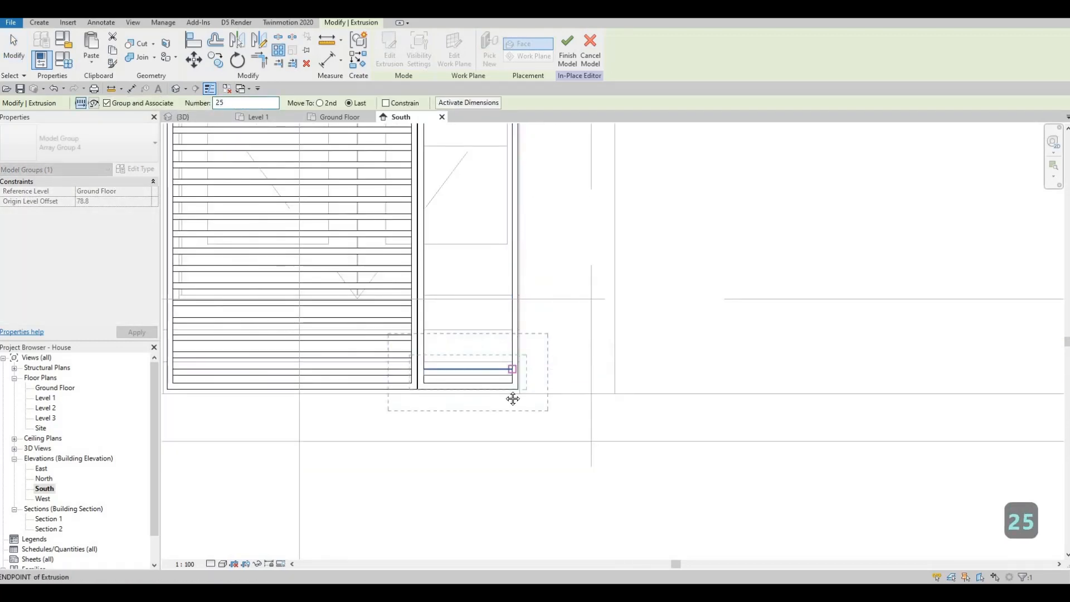
left_click(512, 369)
middle_click_drag(516, 144, 496, 285)
middle_click_drag(497, 128, 496, 301)
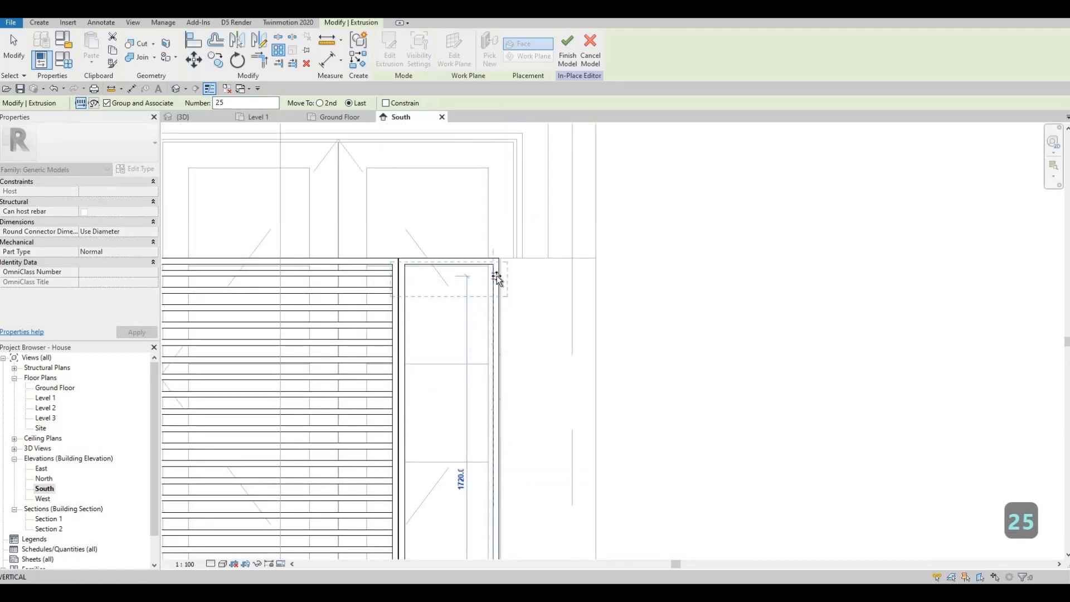
left_click(497, 275)
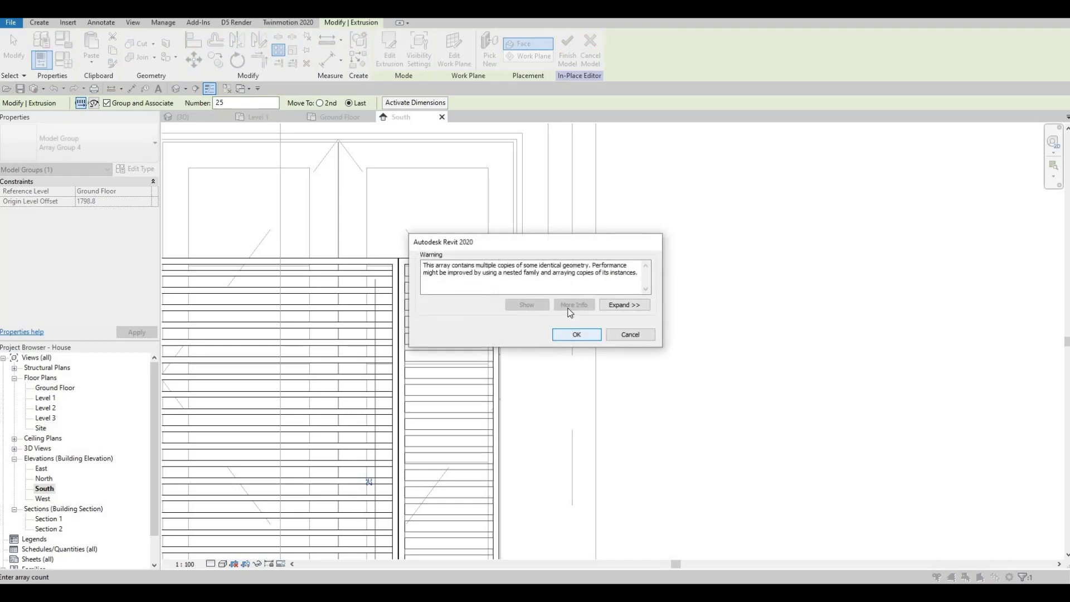
left_click(573, 333)
key("Escape")
- Align the narrower panel's top slat with the wider entrance panel's top slat and finish the in-place model
scroll(405, 249, "up", 1)
key("a")
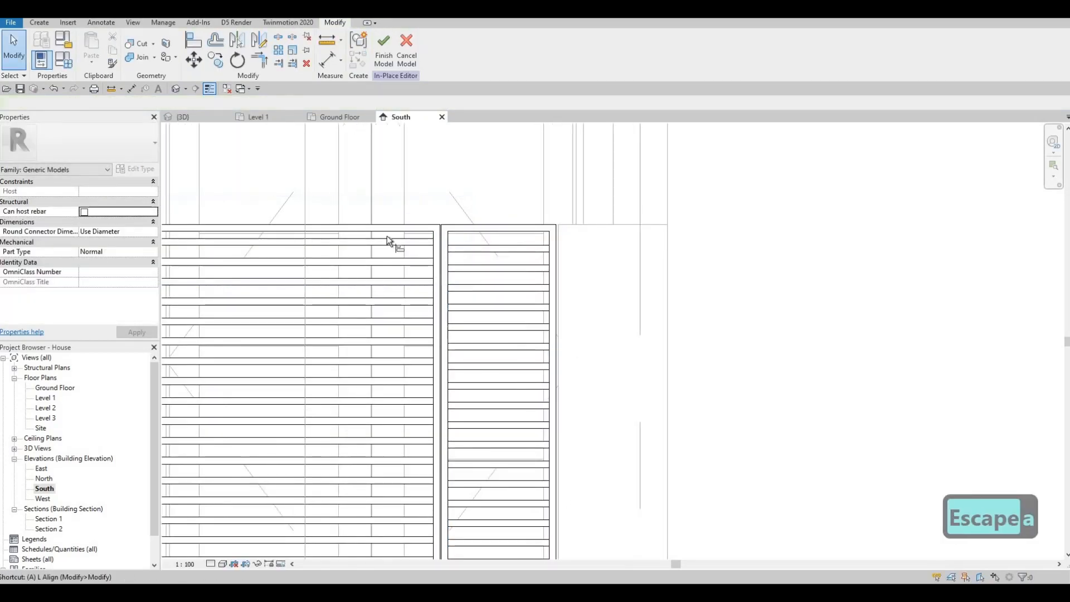
key("l")
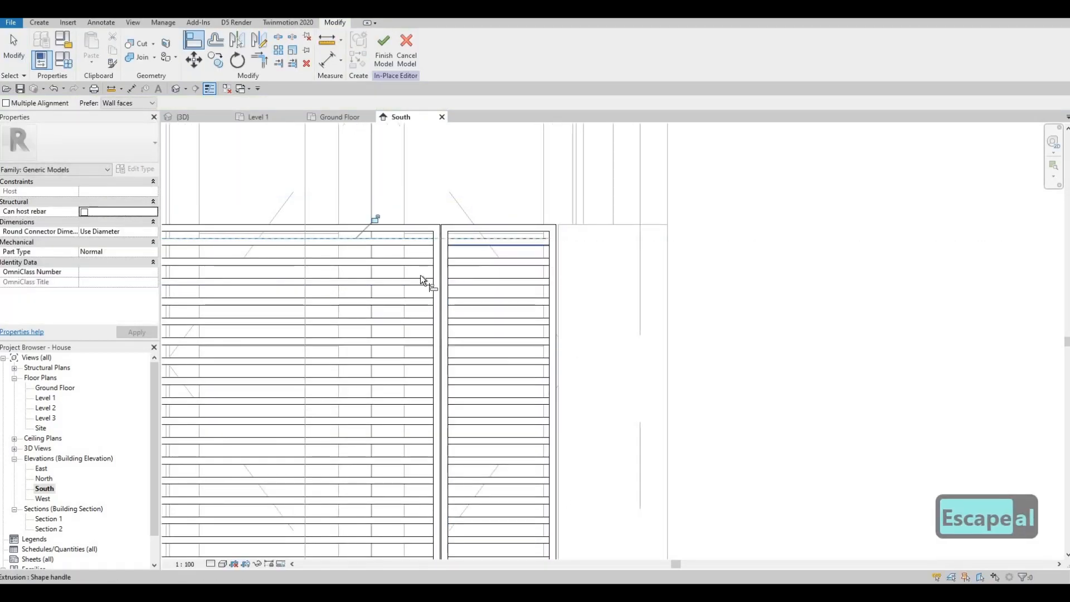
scroll(477, 290, "down", 4)
key("Escape")
middle_click_drag(481, 238, 548, 233)
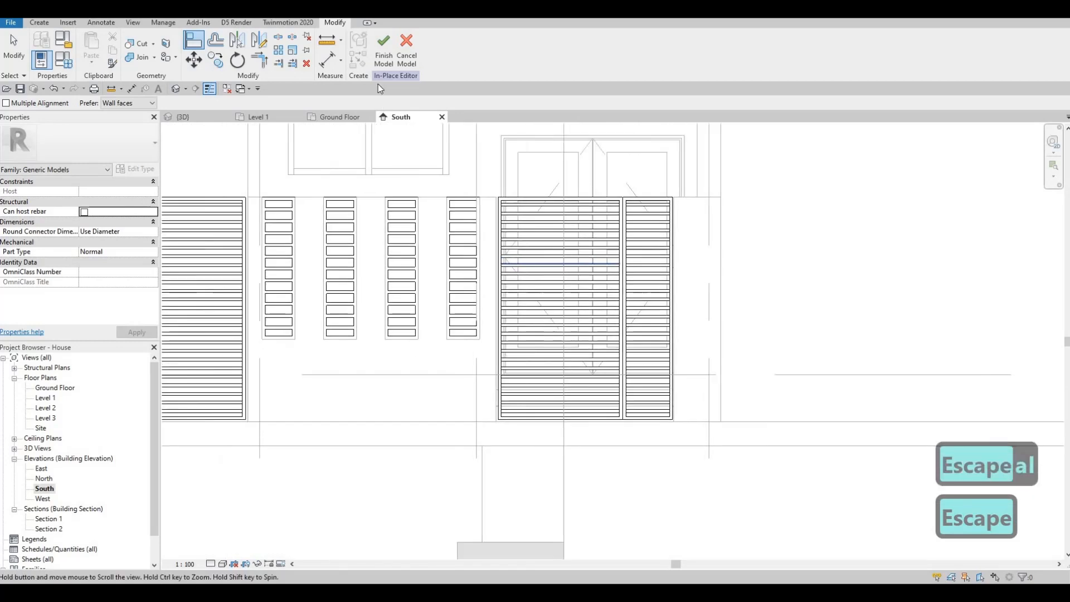
key("Escape")
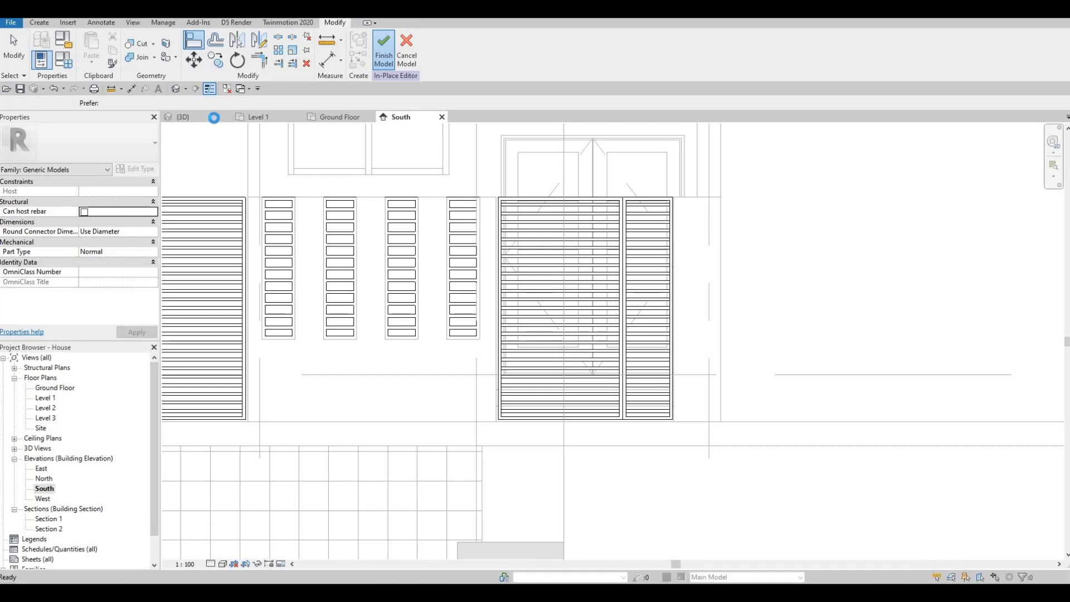
- Examine the finished slatted fence and entrance panels from several angles in the 3D view
left_click(212, 118)
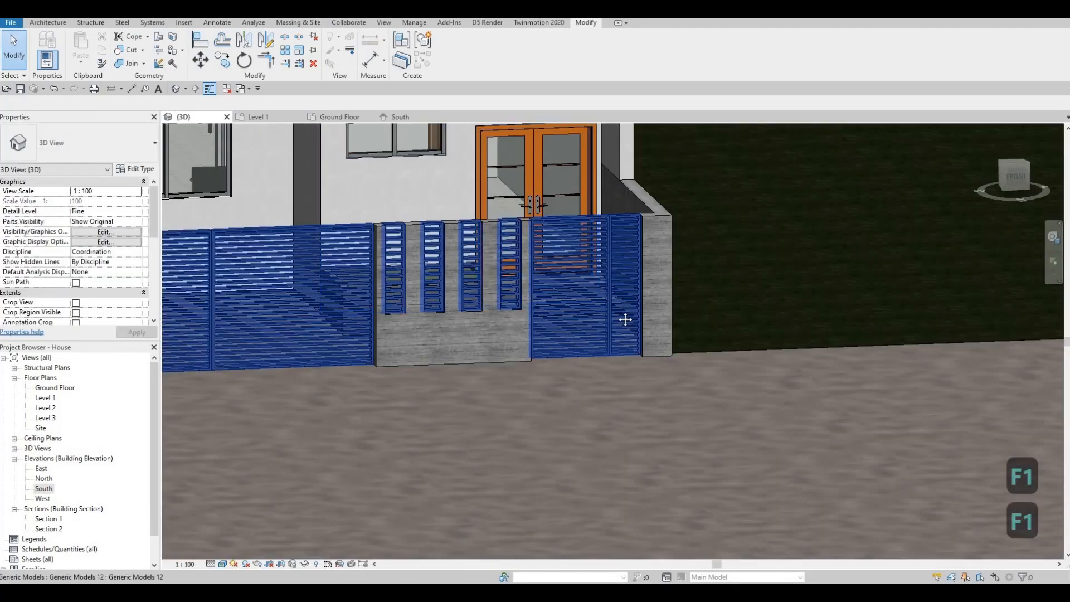
scroll(554, 363, "down", 2)
middle_click_drag(554, 363, 674, 374)
middle_click_drag(420, 237, 442, 266, "shift")
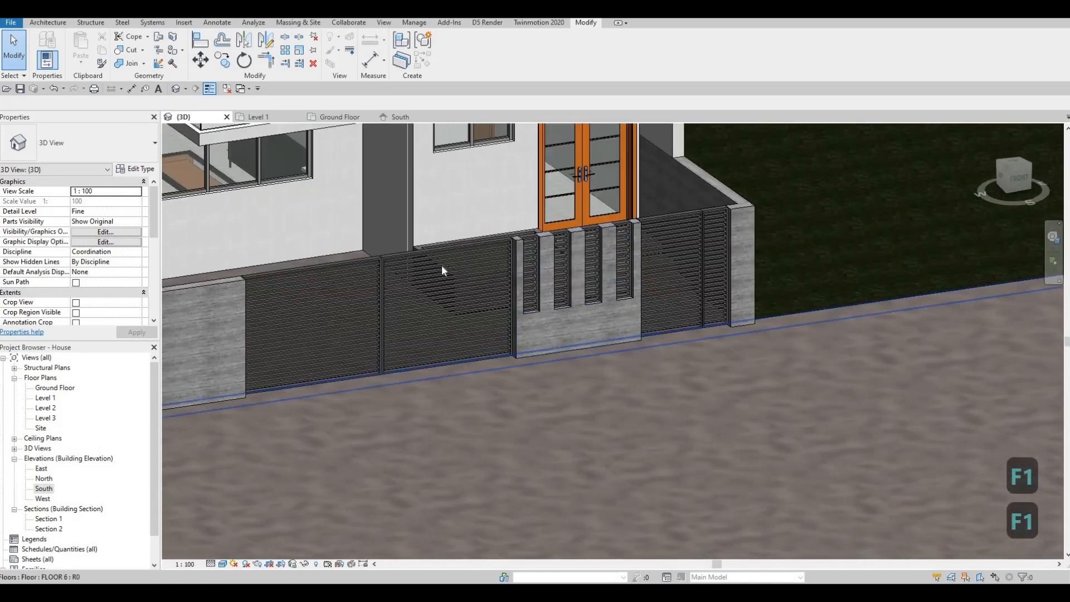
middle_click_drag(312, 238, 462, 273)
scroll(459, 272, "up", 2)
scroll(454, 273, "down", 4)
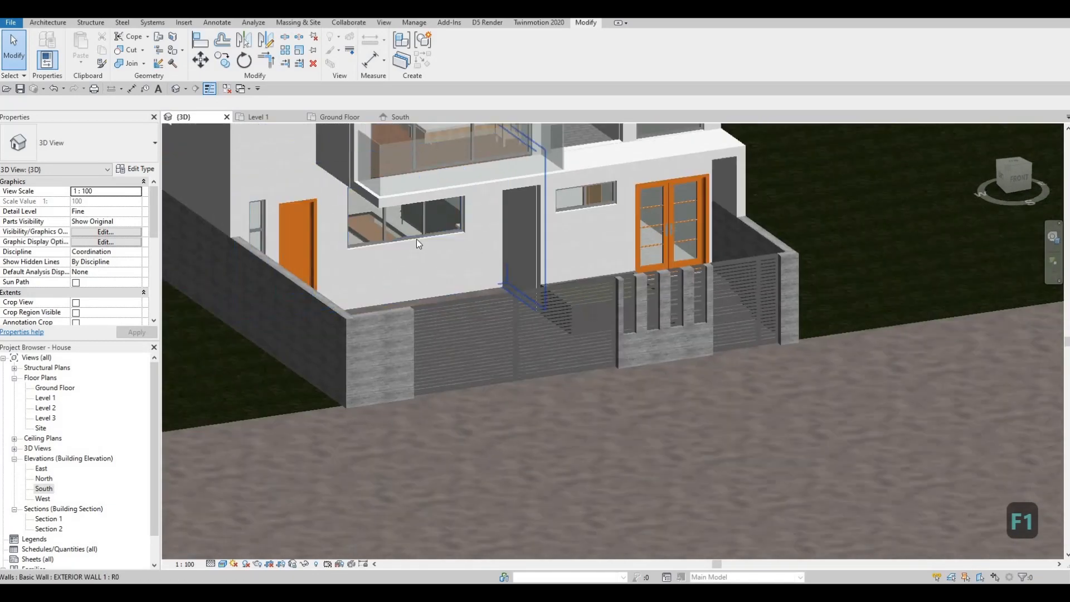
middle_click_drag(421, 228, 423, 249)
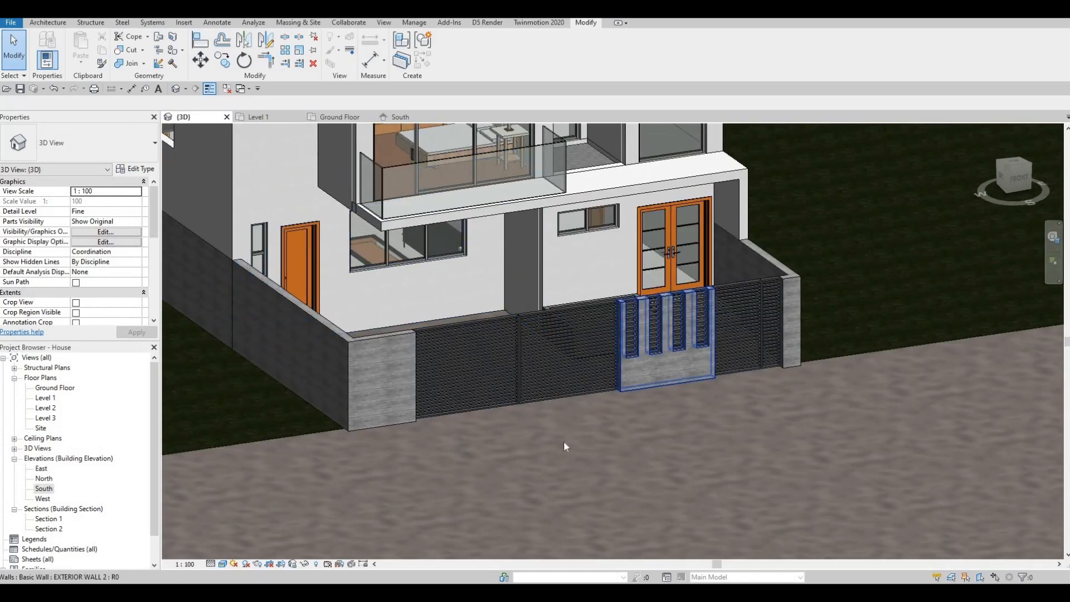
middle_click_drag(639, 333, 564, 441)
scroll(564, 441, "up", 2)
middle_click_drag(312, 424, 541, 381)
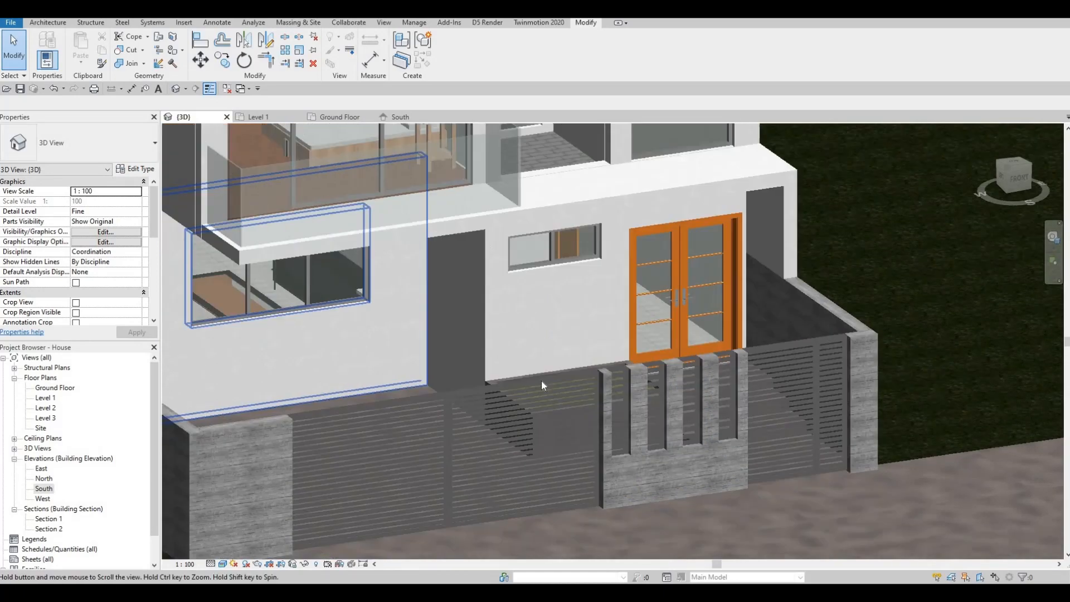
scroll(543, 385, "down", 2)
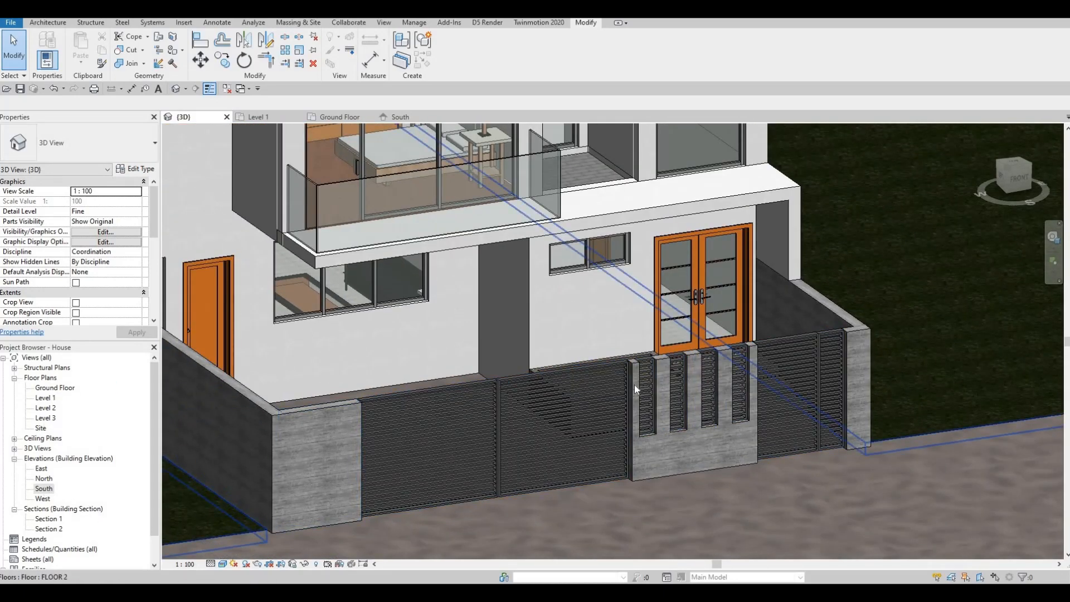
- Open the Ground Floor plan and start in-place editing of the generic model containing the entrance planter and steps
double_click(55, 387)
scroll(433, 384, "down", 3)
key("Escape")
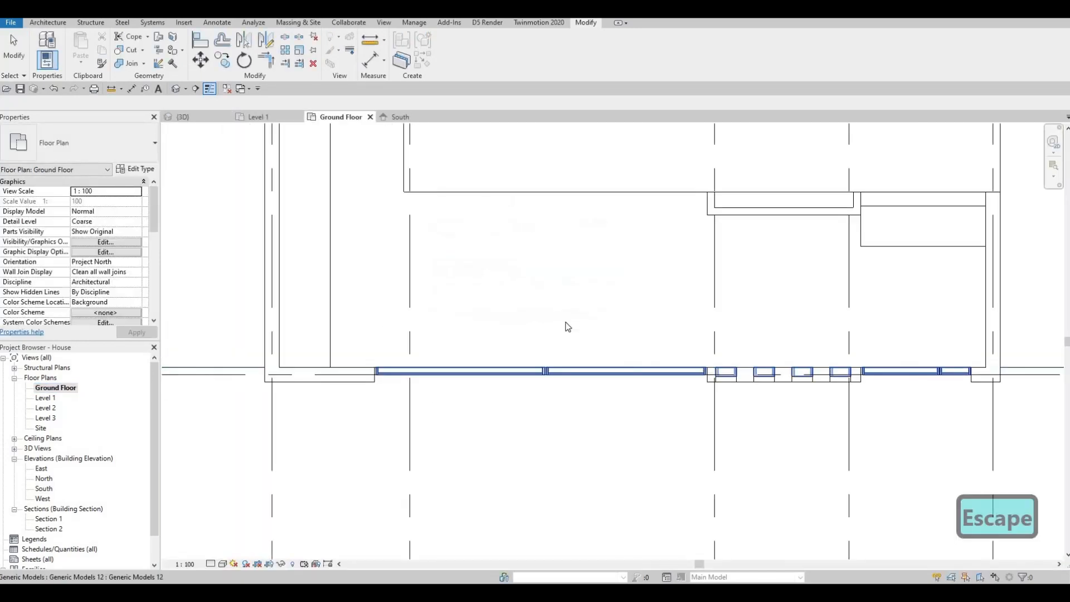
scroll(566, 322, "down", 2)
middle_click_drag(698, 288, 542, 325)
middle_click_drag(550, 277, 547, 281)
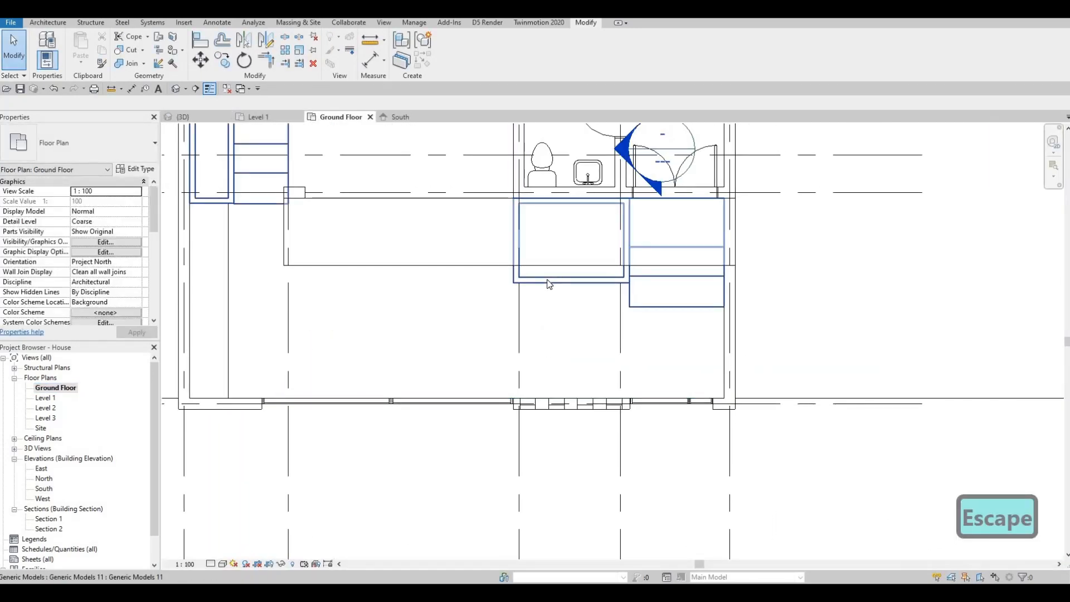
left_click(548, 280)
key("Escape")
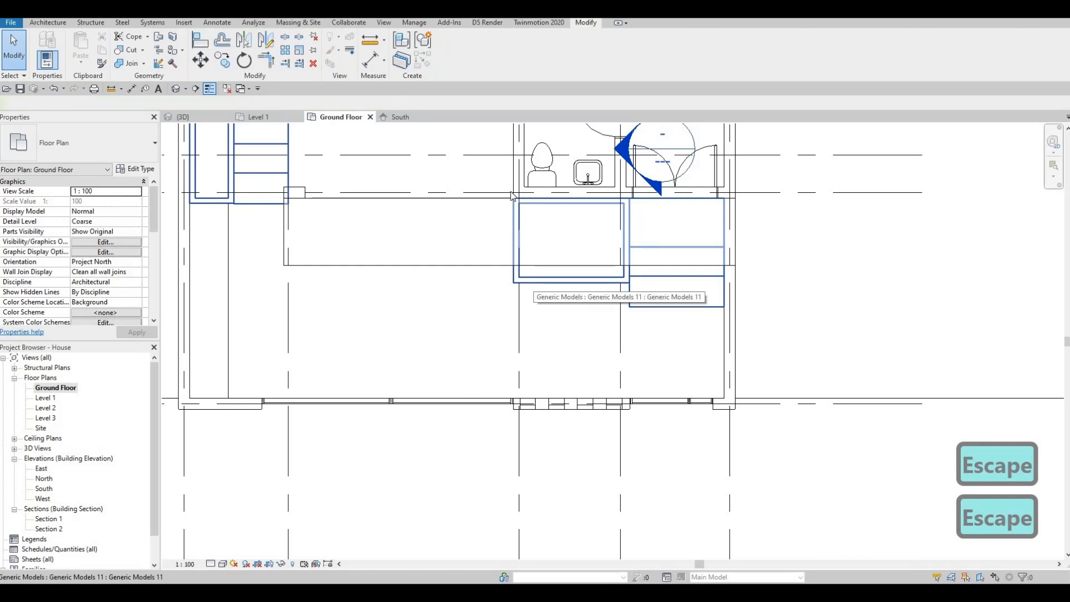
left_click(518, 277)
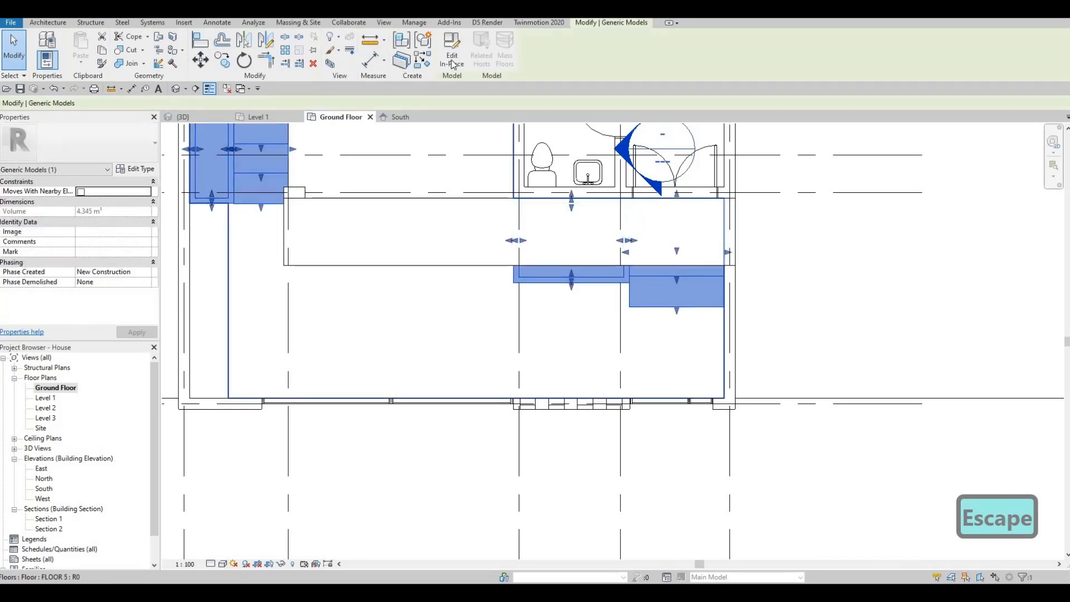
double_click(555, 280)
- Copy the entrance planter's concrete frame straight forward to the outer face of the front fence wall
left_click(555, 288)
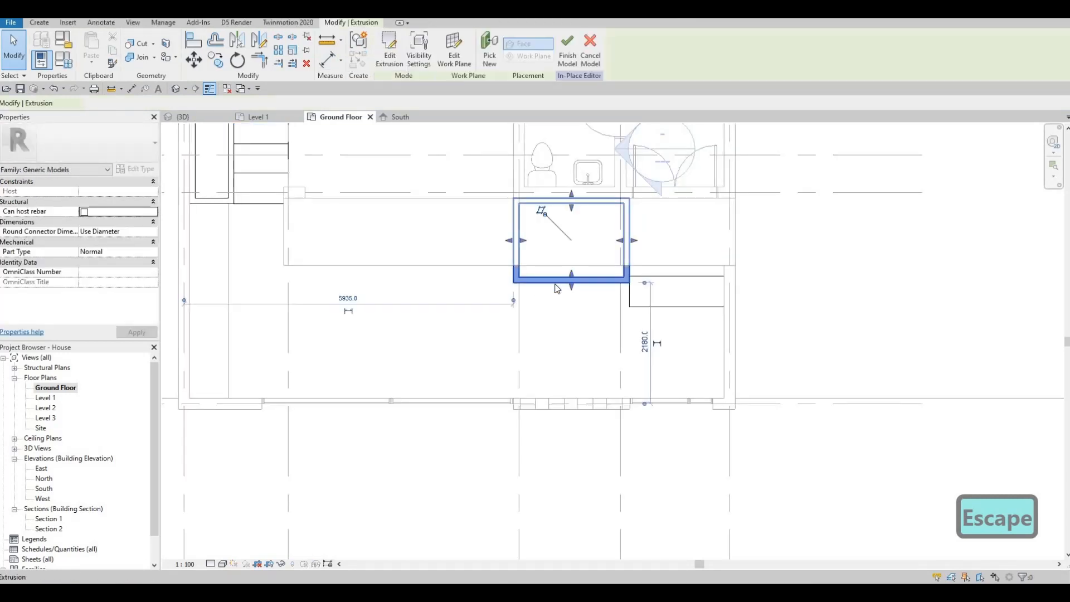
key("o")
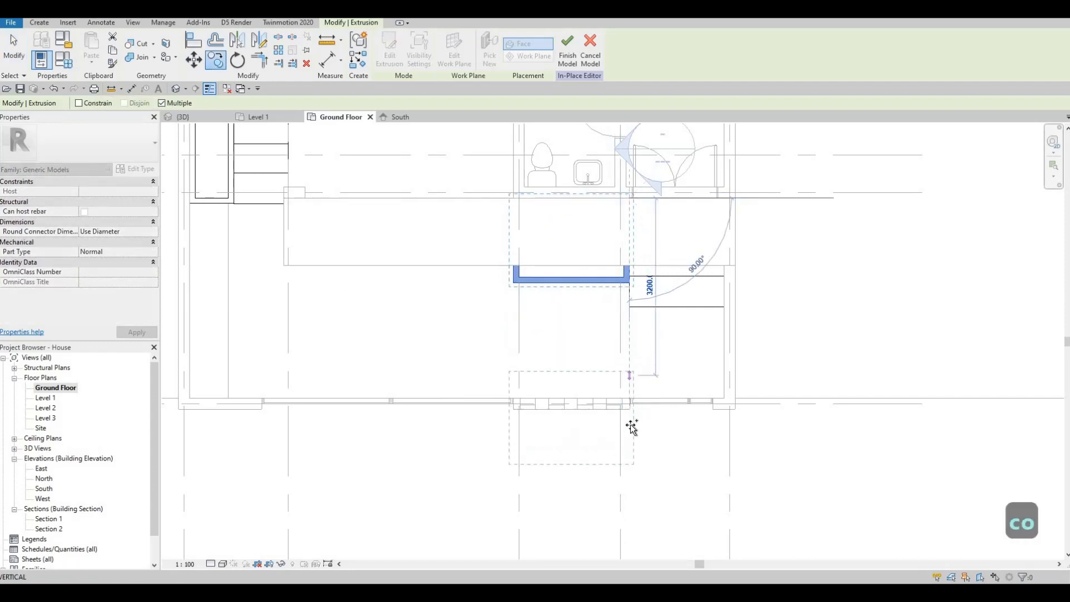
scroll(632, 422, "up", 2)
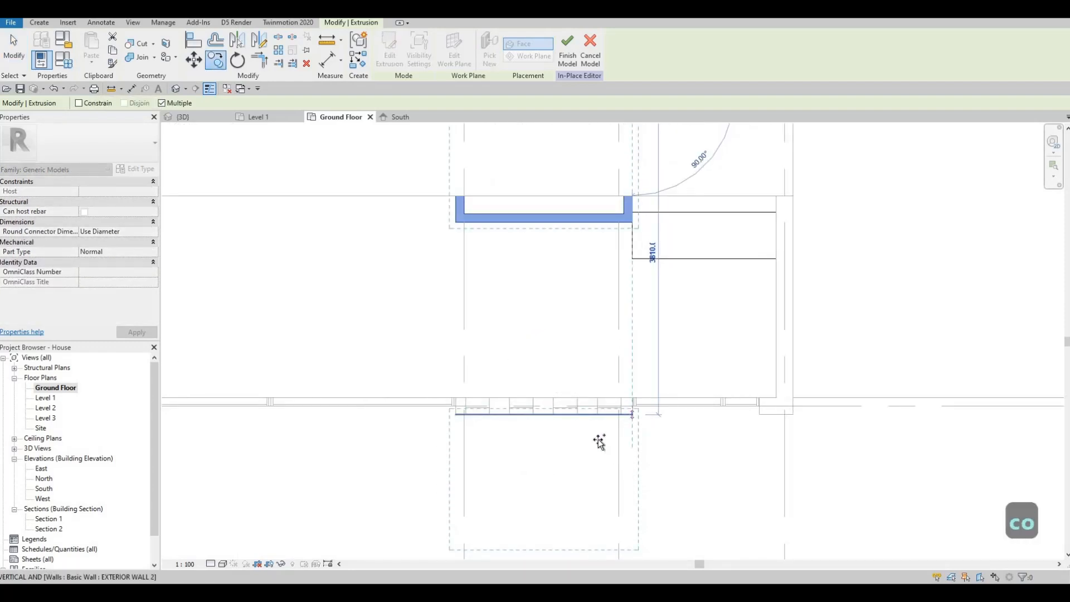
left_click(632, 414)
middle_click_drag(563, 483, 563, 439)
scroll(562, 472, "down", 1)
key("Escape")
key("Escape")
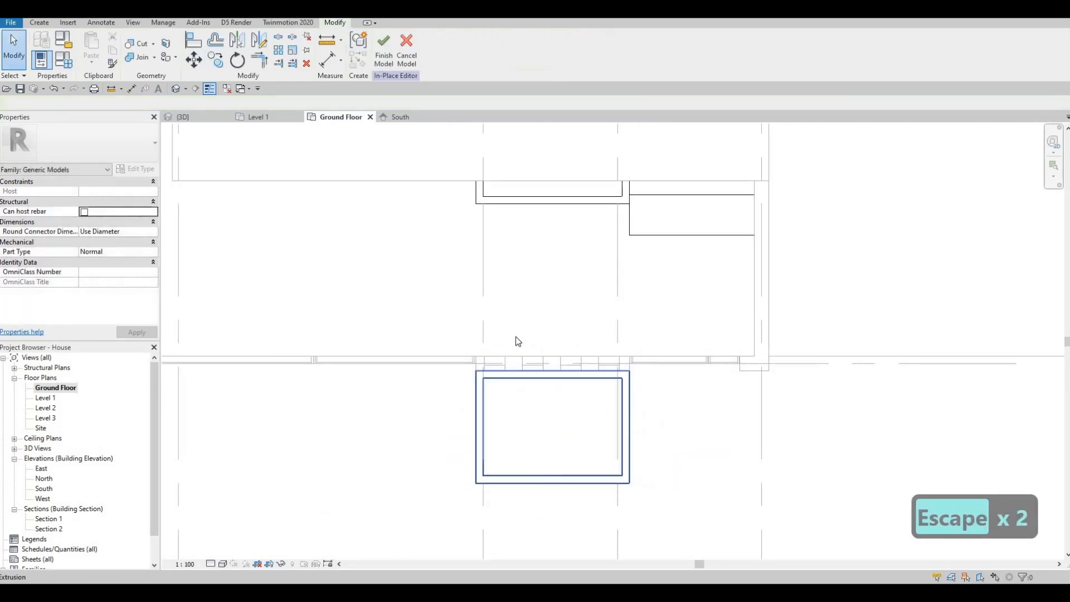
- Edit the copied frame's sketch, moving its inner and outer front lines toward the fence while keeping them 100 mm apart
double_click(572, 479)
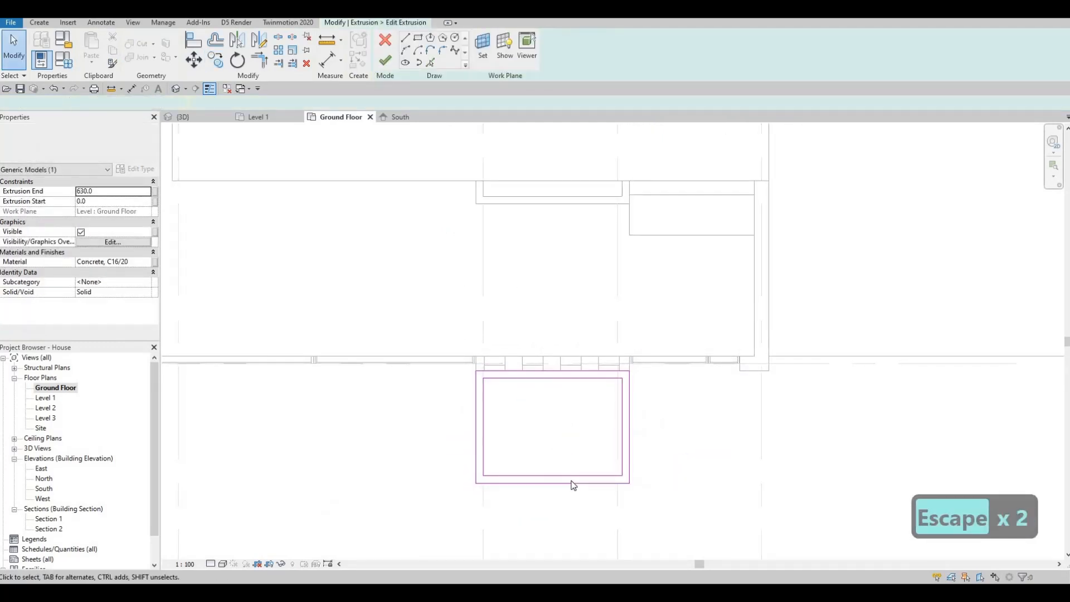
left_click(567, 482)
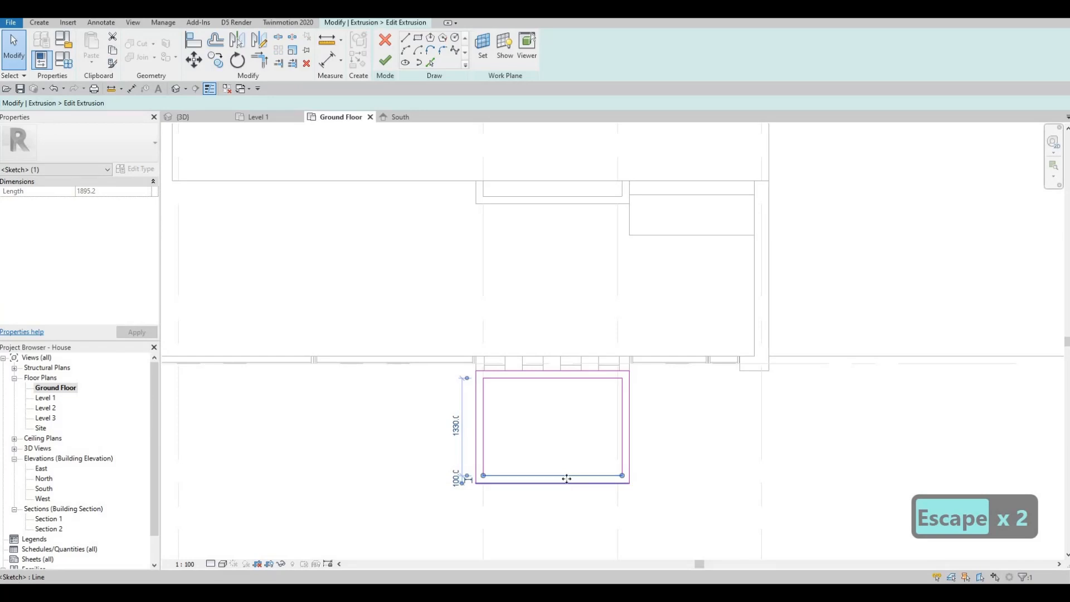
left_click_drag(567, 422, 568, 417)
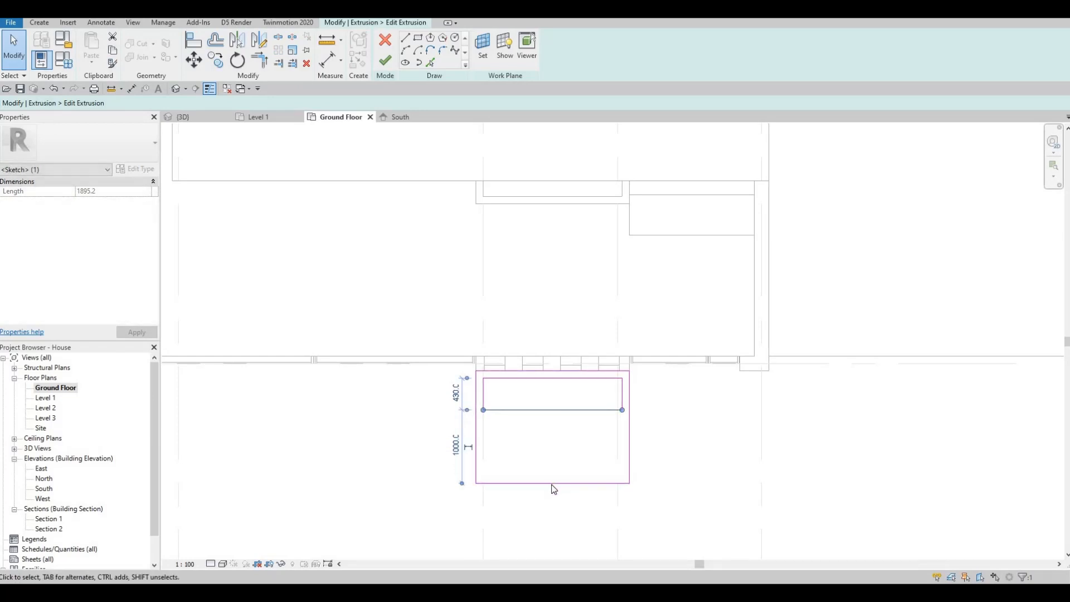
mouse_move(555, 436)
left_mouse_down()
mouse_move(556, 424)
mouse_move(508, 422)
mouse_move(530, 412)
left_mouse_up()
scroll(530, 407, "up", 2)
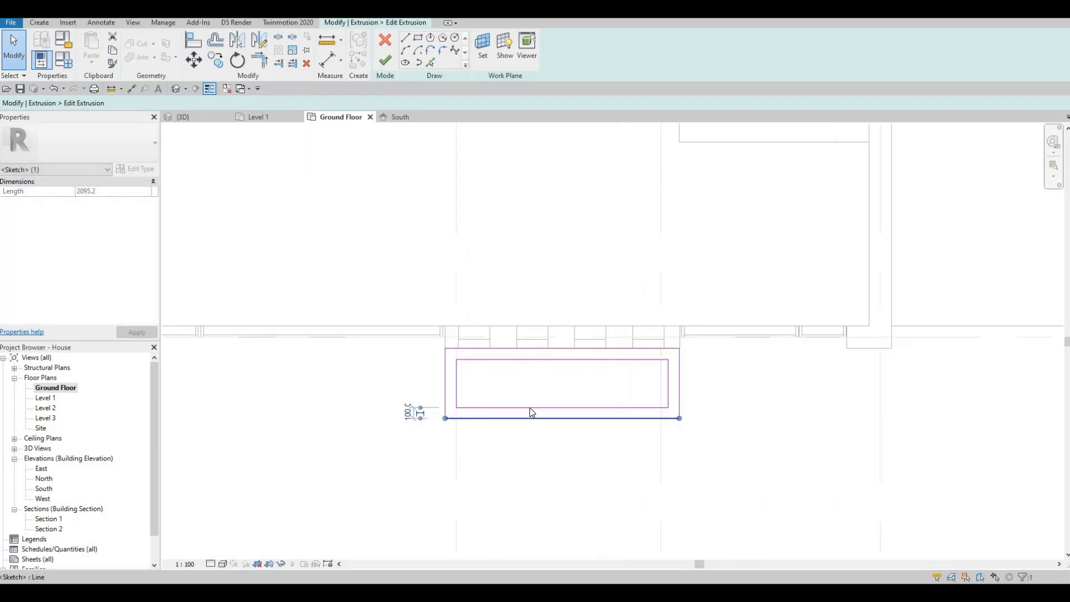
- Try nudging only the frame's inner front line toward the fence and reset its distance from the outer line to 100 mm
key("Escape")
left_click(538, 409)
key("Escape")
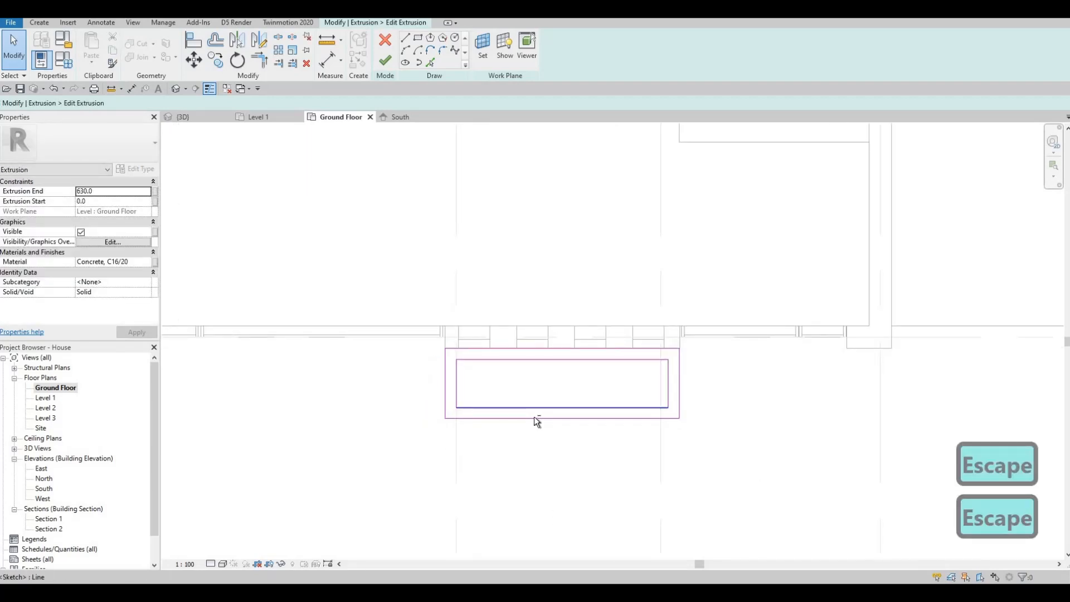
left_click(533, 416)
left_click_drag(533, 417, 534, 412)
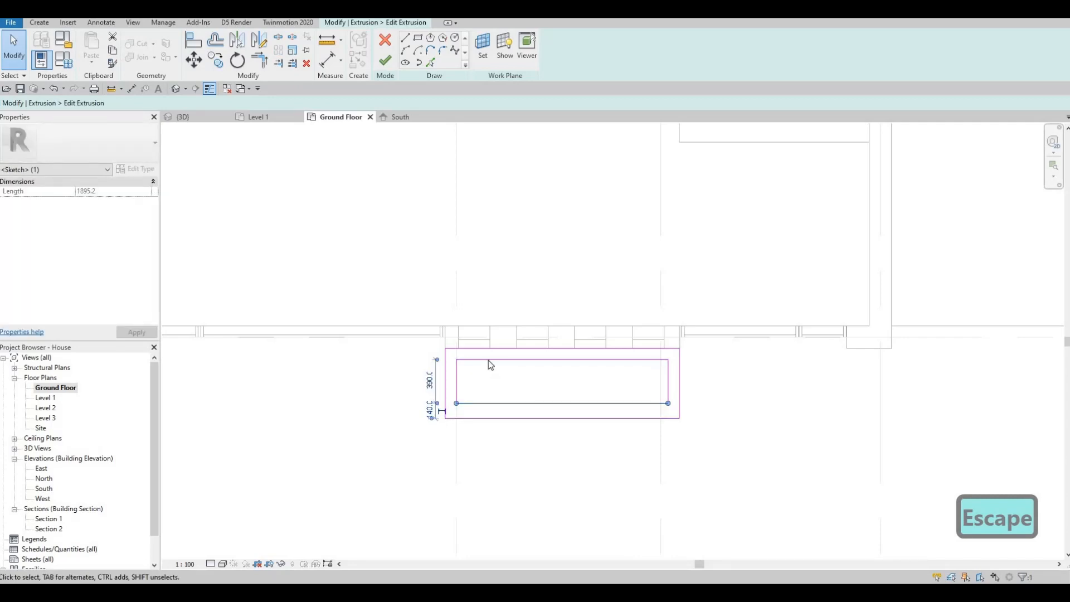
key("Up")
key("Up")
key("Escape")
left_click(534, 402)
key("Escape")
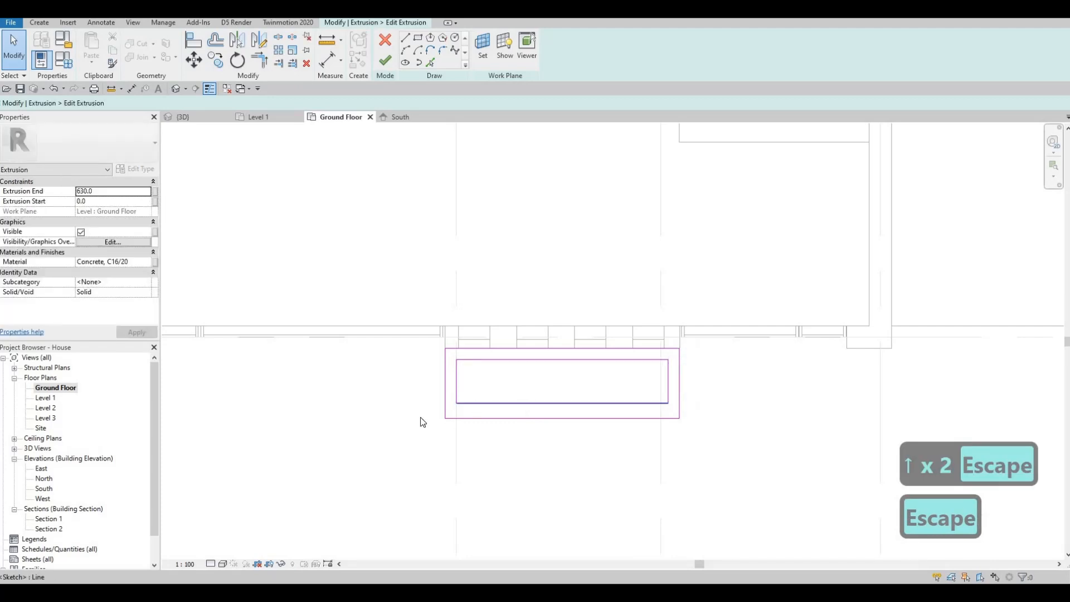
left_click(457, 403)
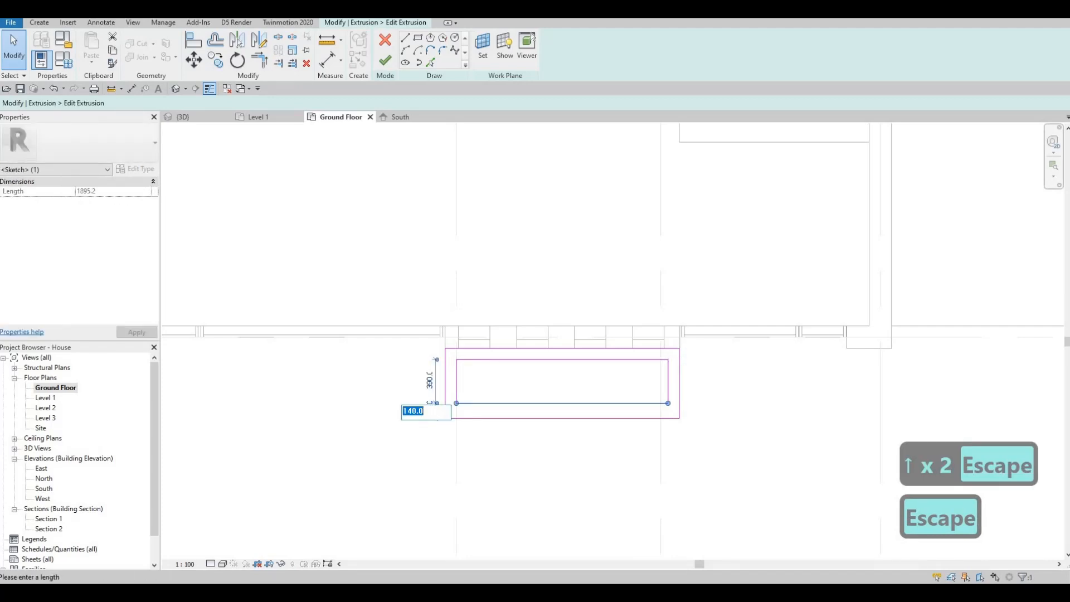
type("100")
key("Return")
key("Escape")
key("Escape")
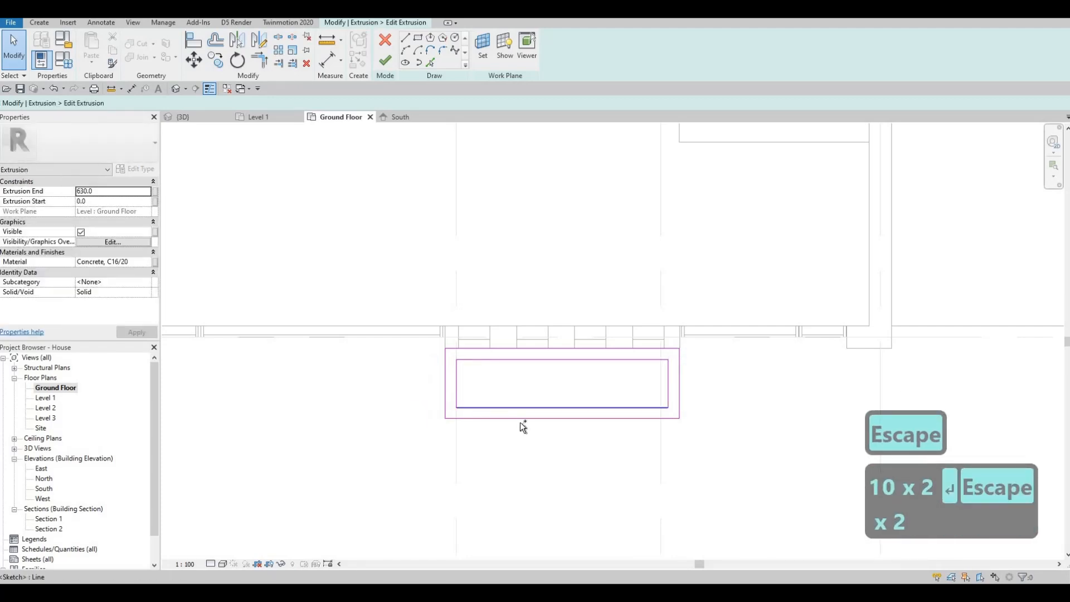
- Nudge both front sketch lines of the planter frame slightly closer to the fence and finish the extrusion sketch
left_click(520, 423)
left_click(520, 419, "ctrl")
key("Up")
key("Up")
key("Up")
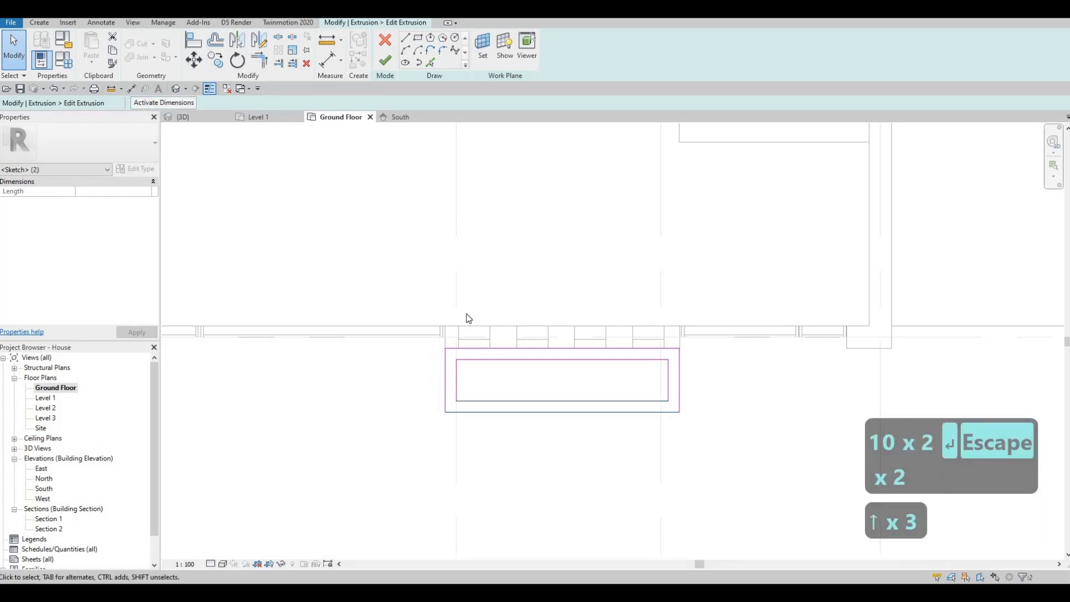
key("Escape")
left_click(385, 60)
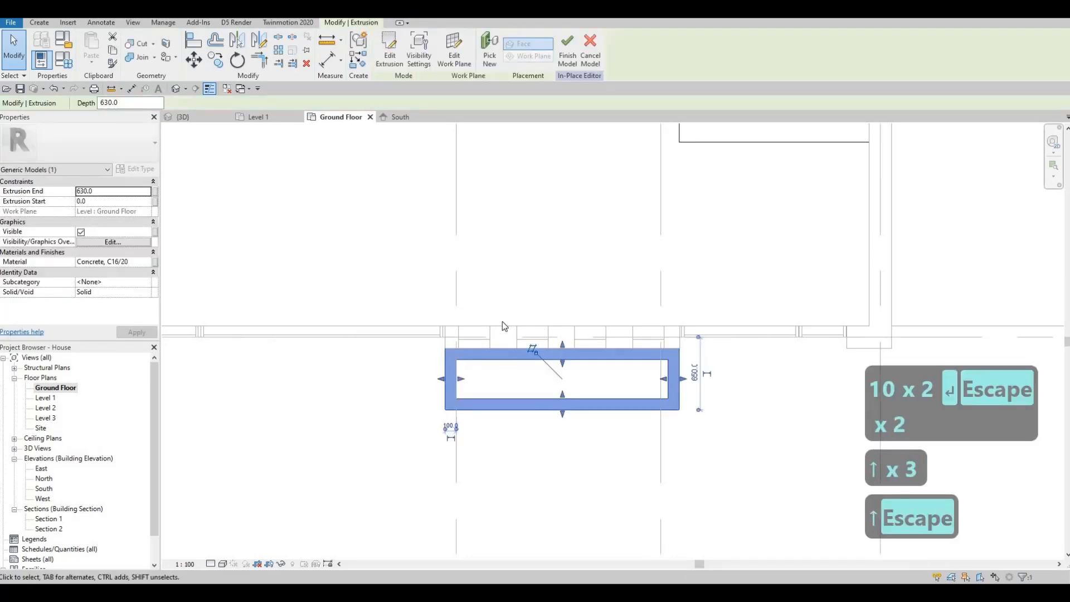
- Copy the plant fill extrusion from the entrance planter forward to the new planter frame outside the fence
middle_click_drag(502, 226, 470, 328)
scroll(469, 328, "down", 3)
key("Escape")
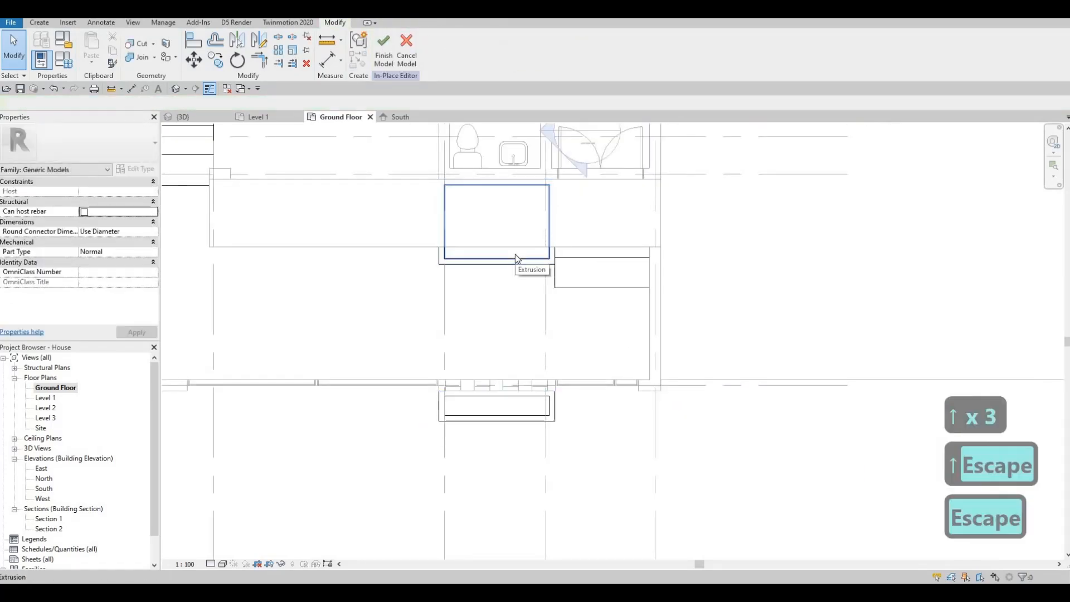
left_click(515, 255)
key("c")
key("o")
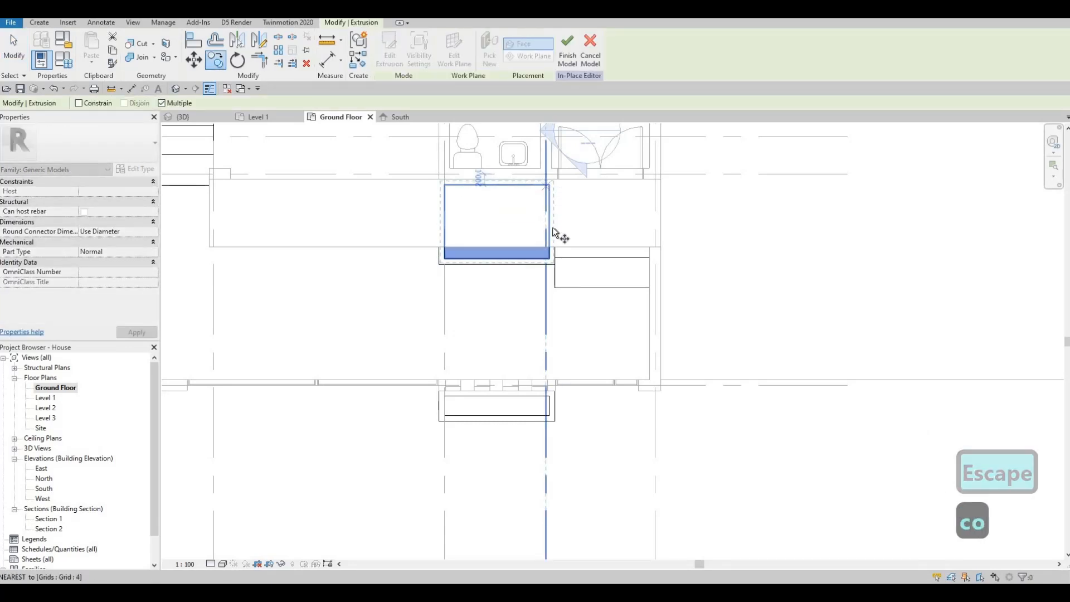
left_click(551, 260)
left_click(547, 417)
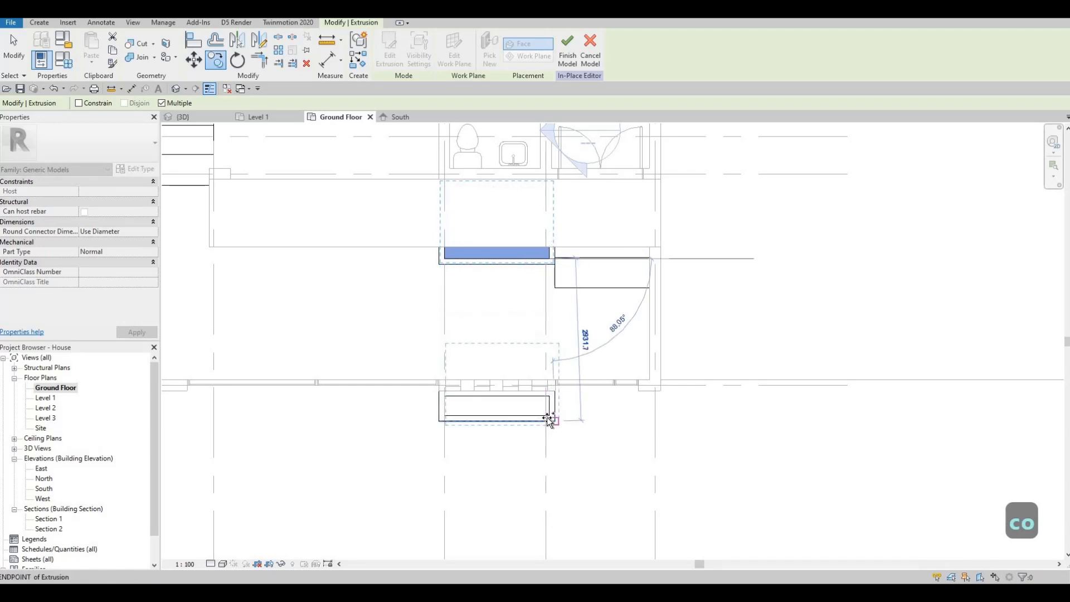
scroll(490, 292, "up", 3)
key("Escape")
key("Escape")
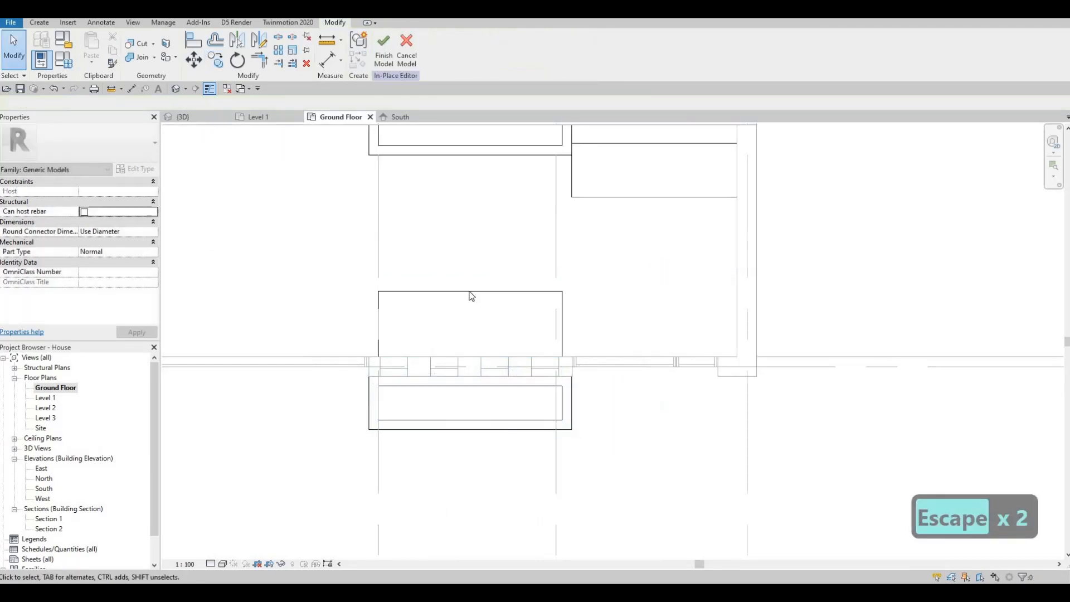
- Shorten the copied plant fill to fit the inner edge of the new planter frame and finish the in-place model
left_click(475, 325)
left_click_drag(485, 393, 458, 378)
scroll(479, 390, "up", 4)
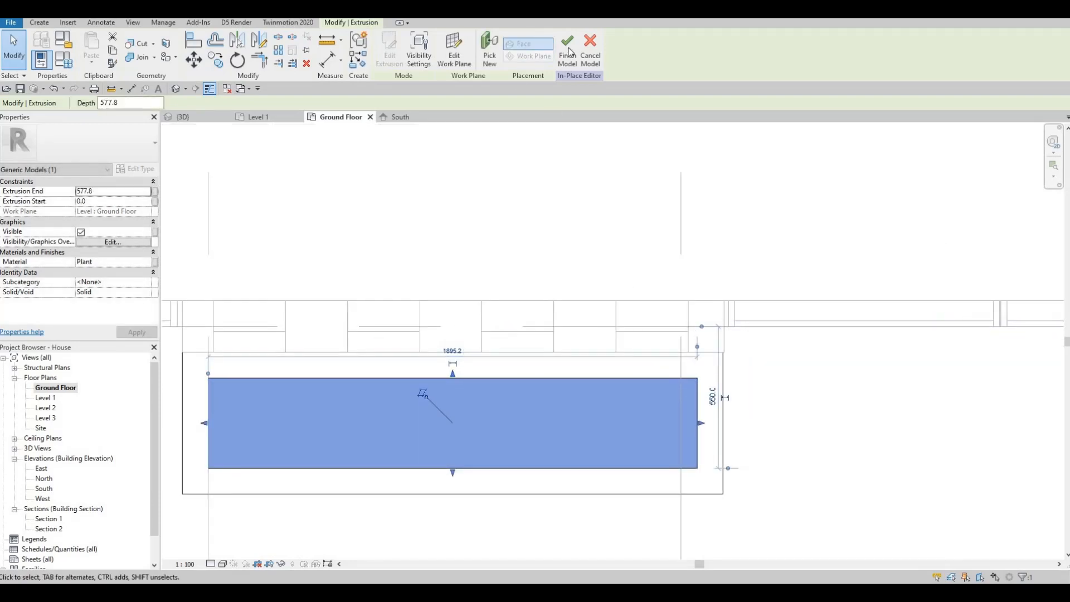
left_click(567, 50)
- In the 3D view, reopen the planter's in-place model and lower the new concrete frame to a height of about 480 mm
left_click(204, 117)
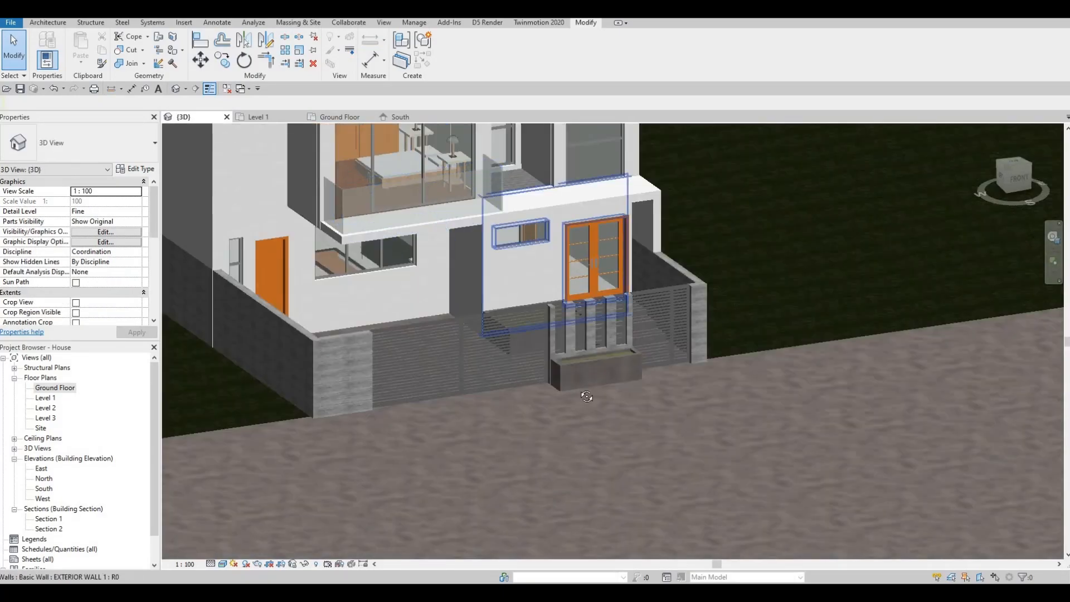
key("Escape")
middle_click_drag(527, 367, 476, 386, "shift")
scroll(522, 364, "up", 3)
scroll(580, 418, "up", 3)
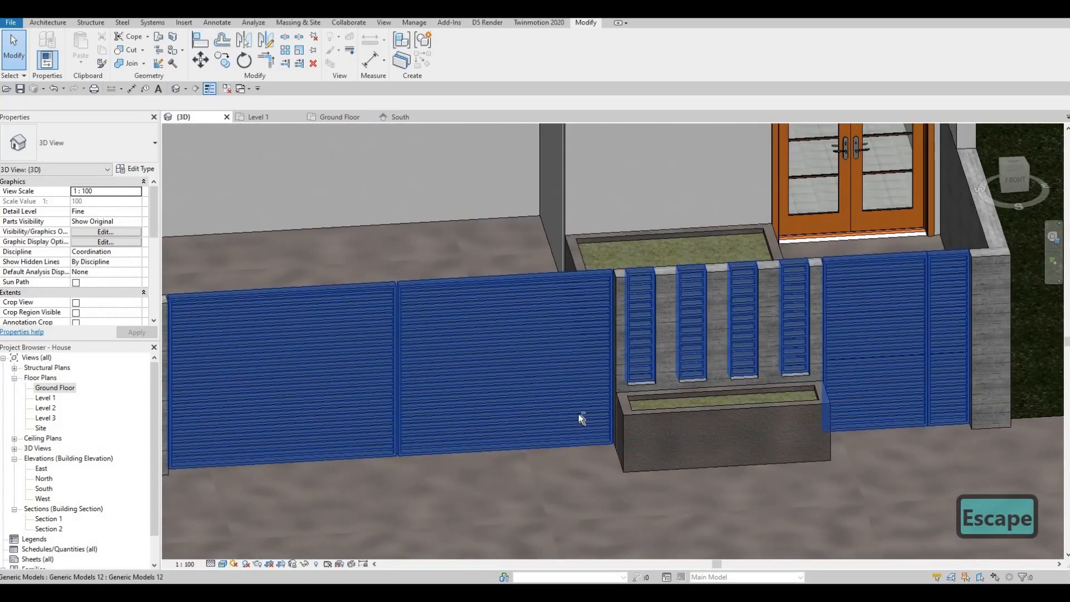
middle_click_drag(625, 345, 643, 391, "shift")
left_click(638, 397)
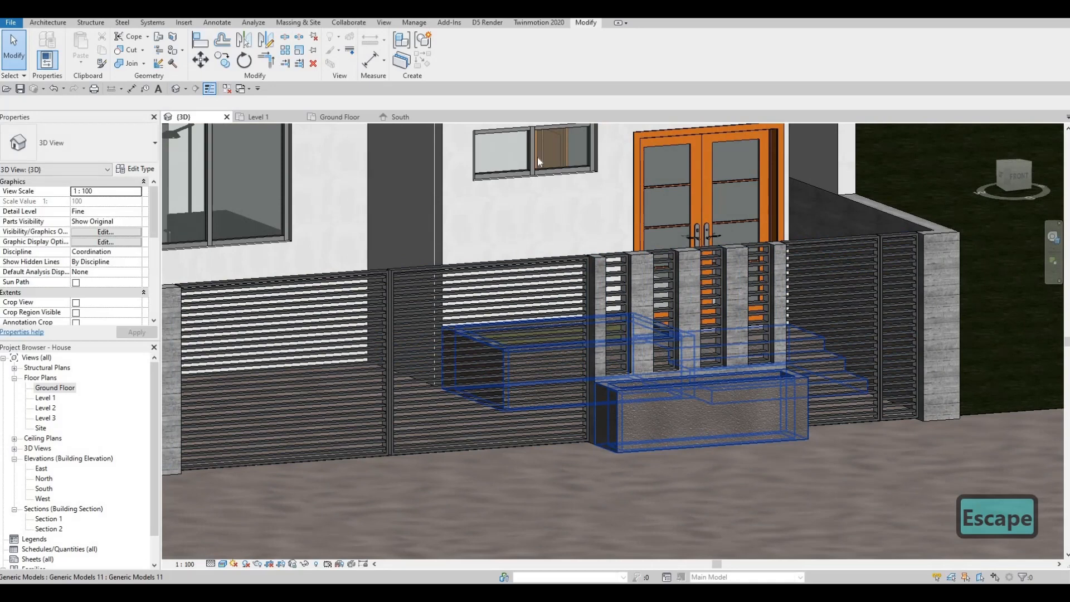
left_click(452, 56)
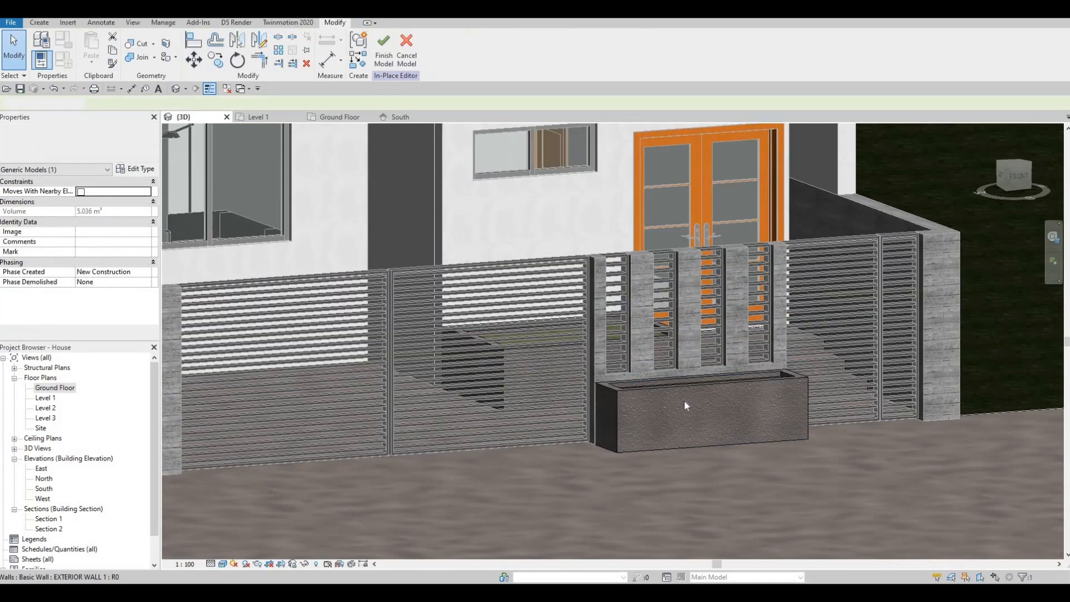
left_click(703, 387)
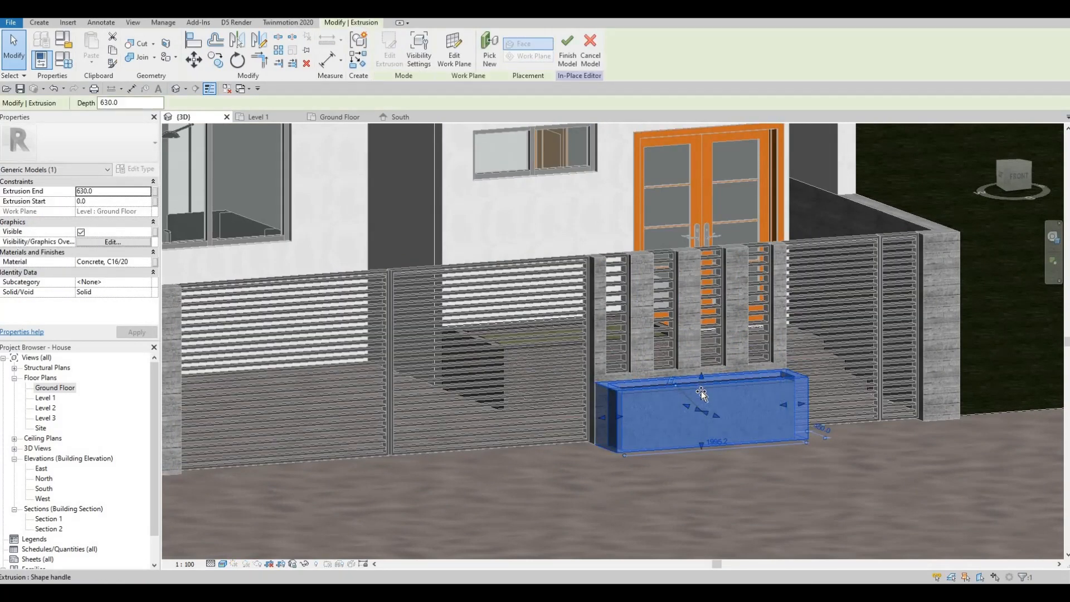
left_click_drag(701, 386, 701, 399)
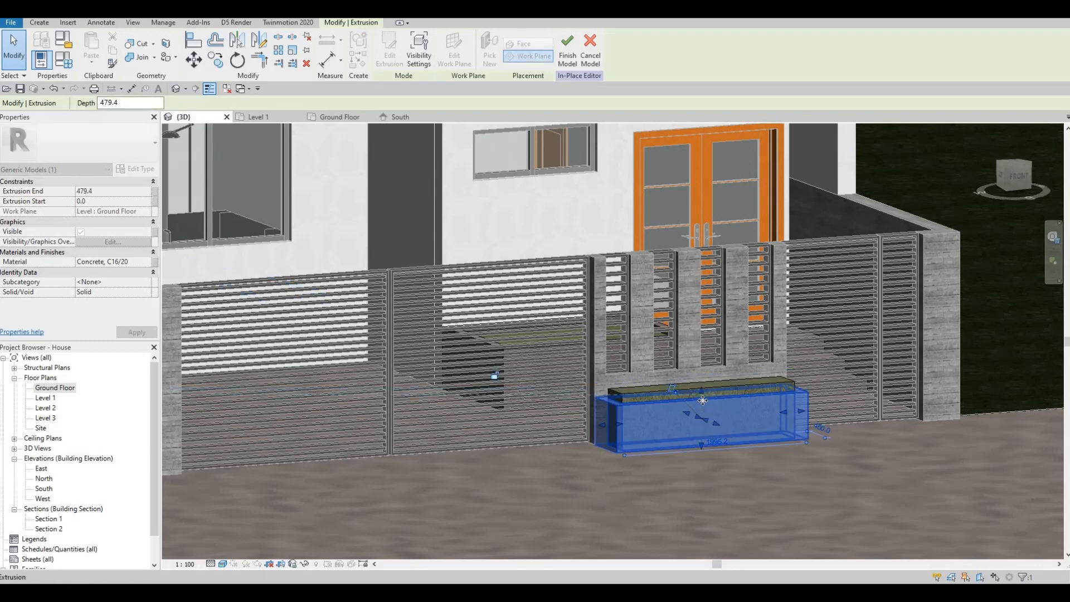
key("Escape")
- Lower the plant fill's height to just below the rim of the new concrete planter frame and finish the in-place model
scroll(675, 387, "up", 4)
left_click(691, 370)
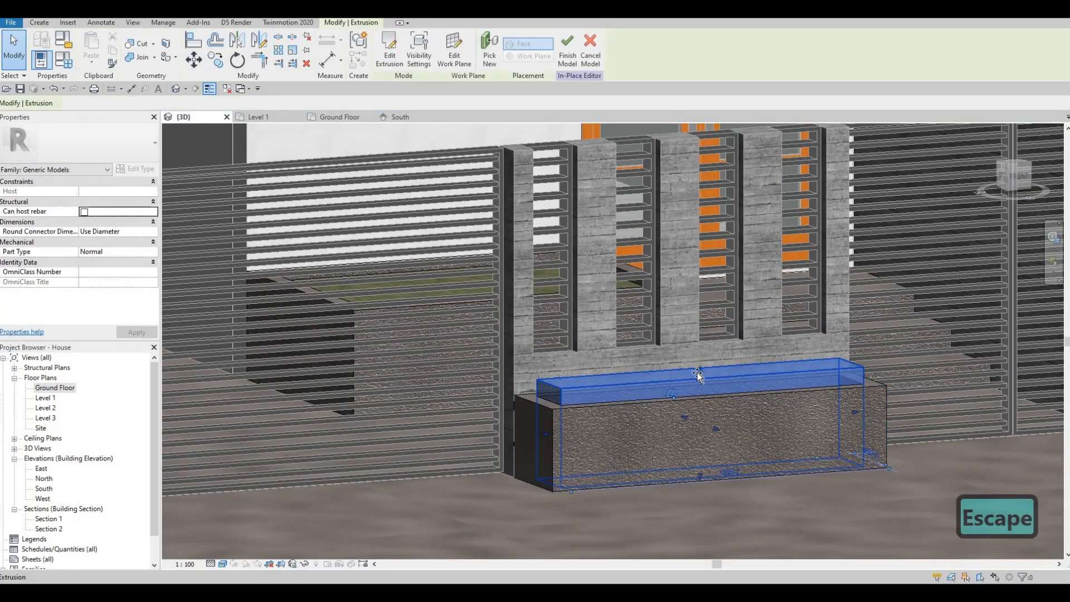
left_click_drag(699, 396, 700, 383)
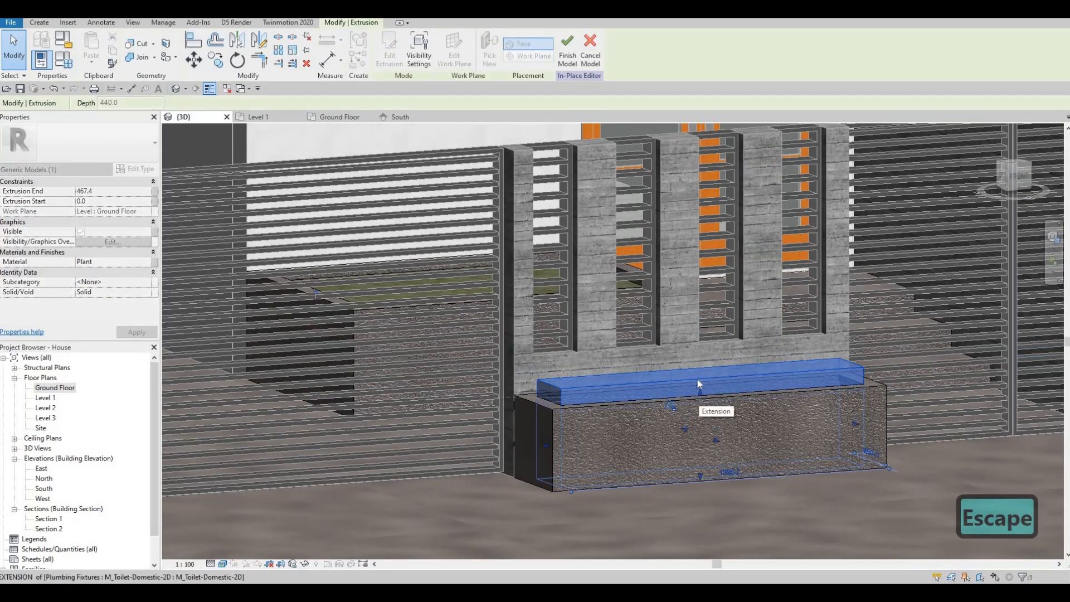
key("Escape")
scroll(646, 360, "down", 4)
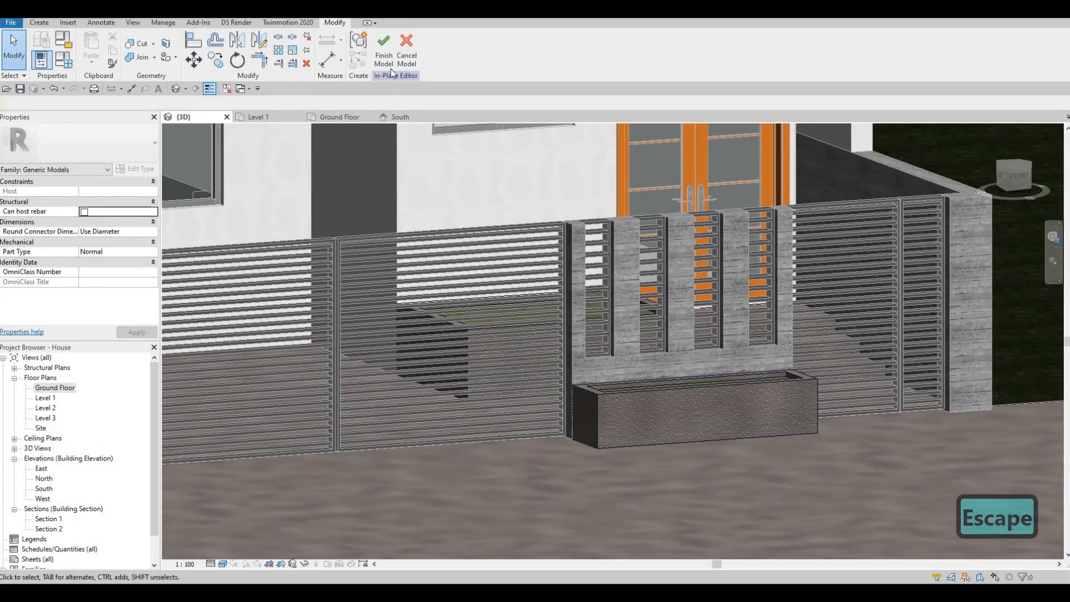
scroll(922, 329, "down", 2)
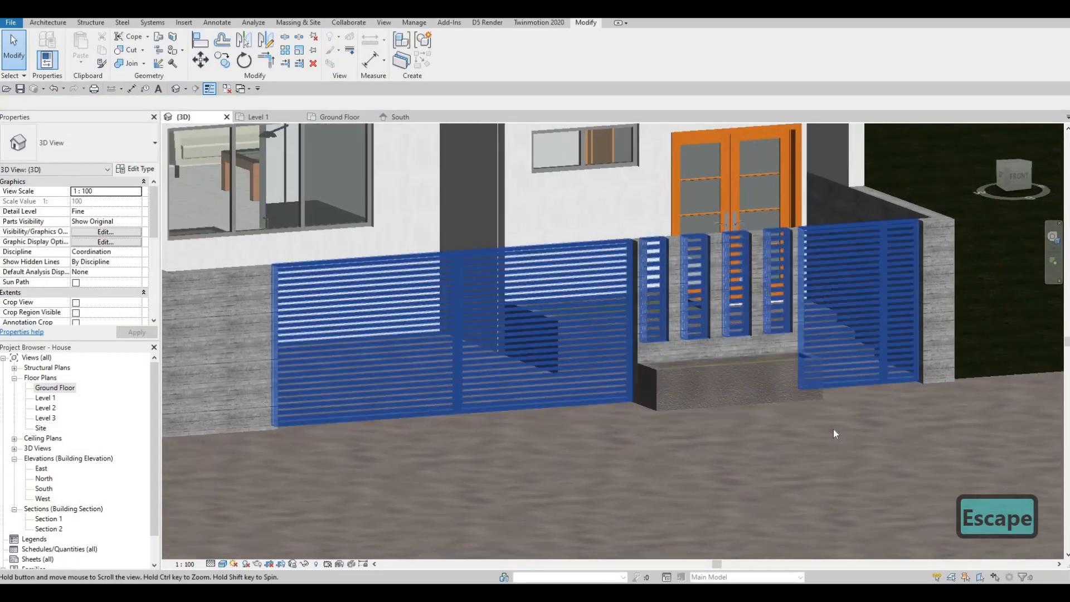
- Inspect the slatted fence, gates and front planter from several angles in 3D, together with the whole street facade
middle_click_drag(834, 429, 914, 390)
scroll(843, 454, "down", 2)
key("Escape")
middle_click_drag(892, 535, 618, 390, "shift")
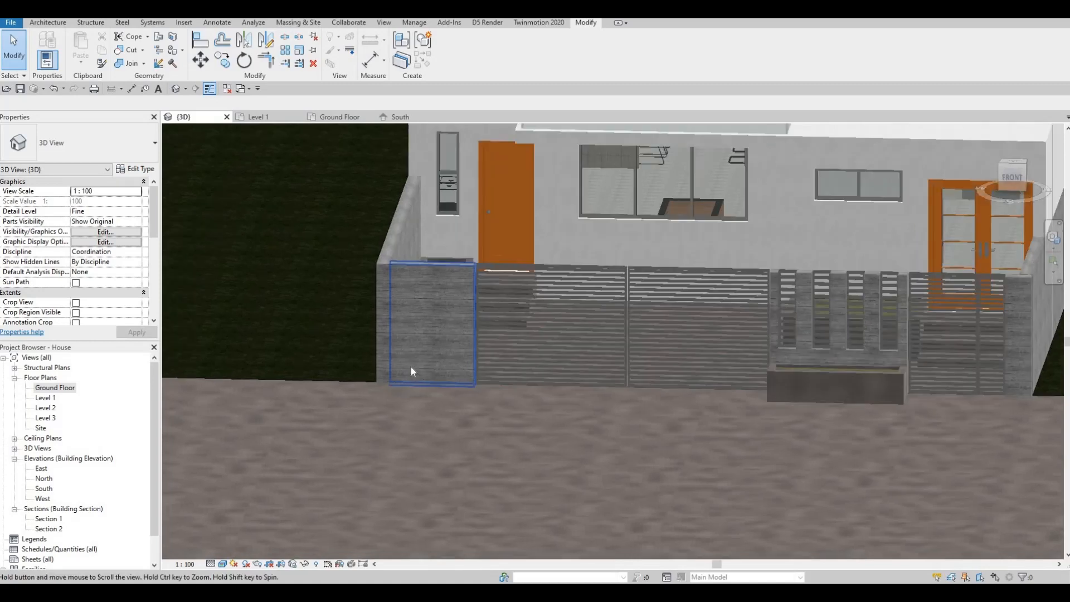
middle_click_drag(410, 366, 644, 367, "shift")
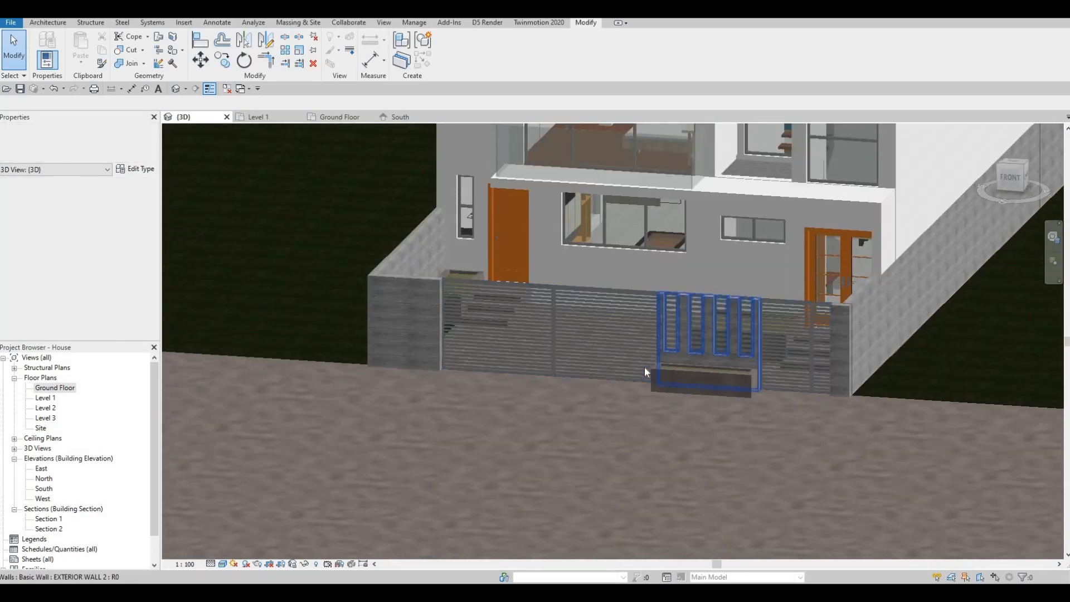
scroll(644, 367, "up", 5)
scroll(590, 366, "down", 8)
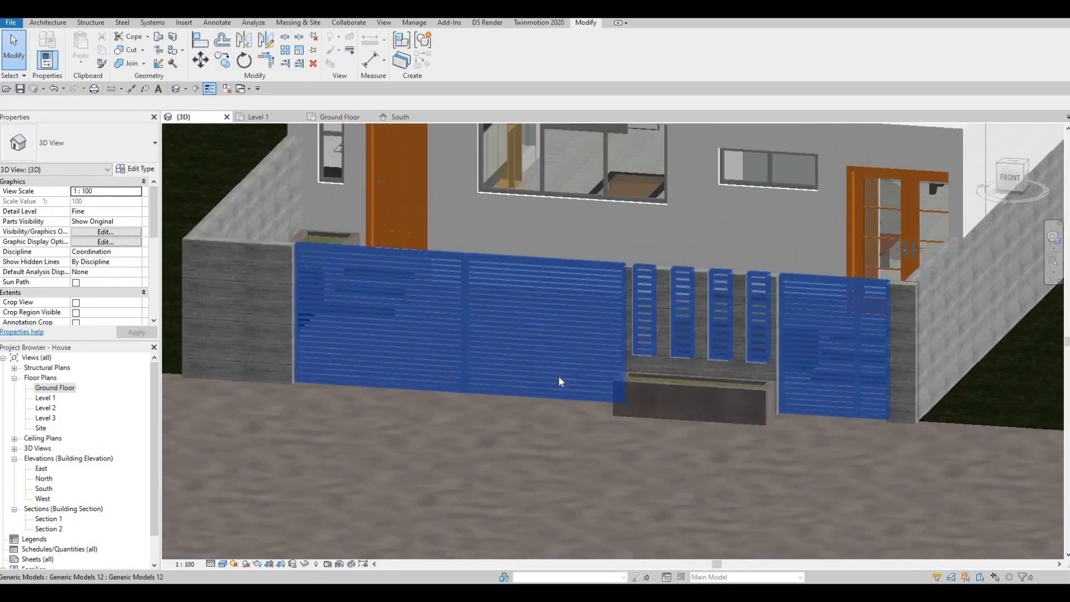
middle_click_drag(564, 373, 637, 415, "shift")
scroll(660, 447, "down", 4)
middle_click_drag(674, 386, 649, 494, "shift")
scroll(636, 444, "up", 3)
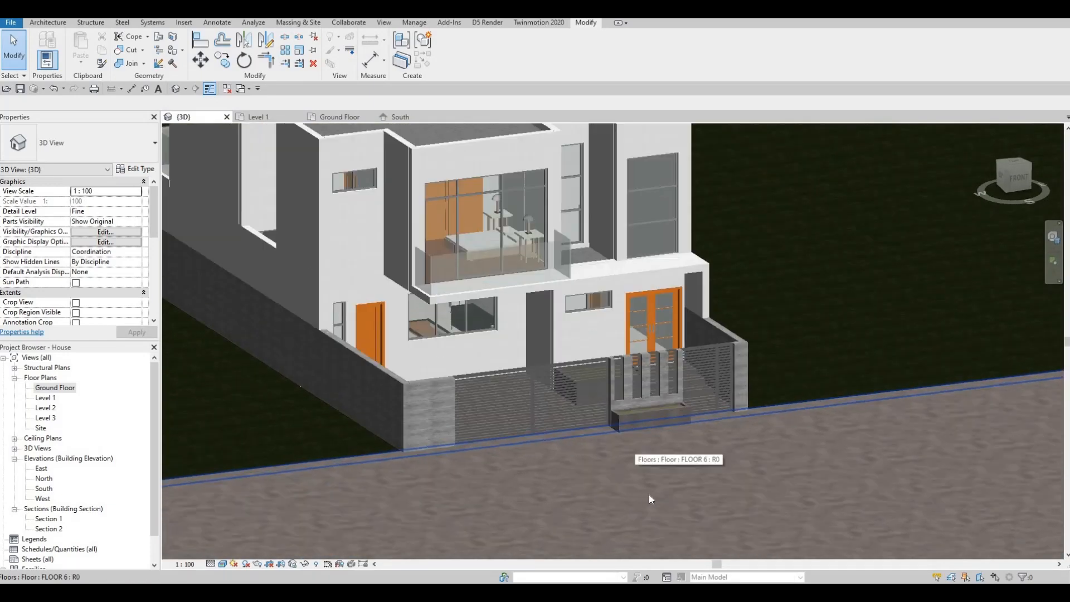
scroll(724, 519, "up", 3)
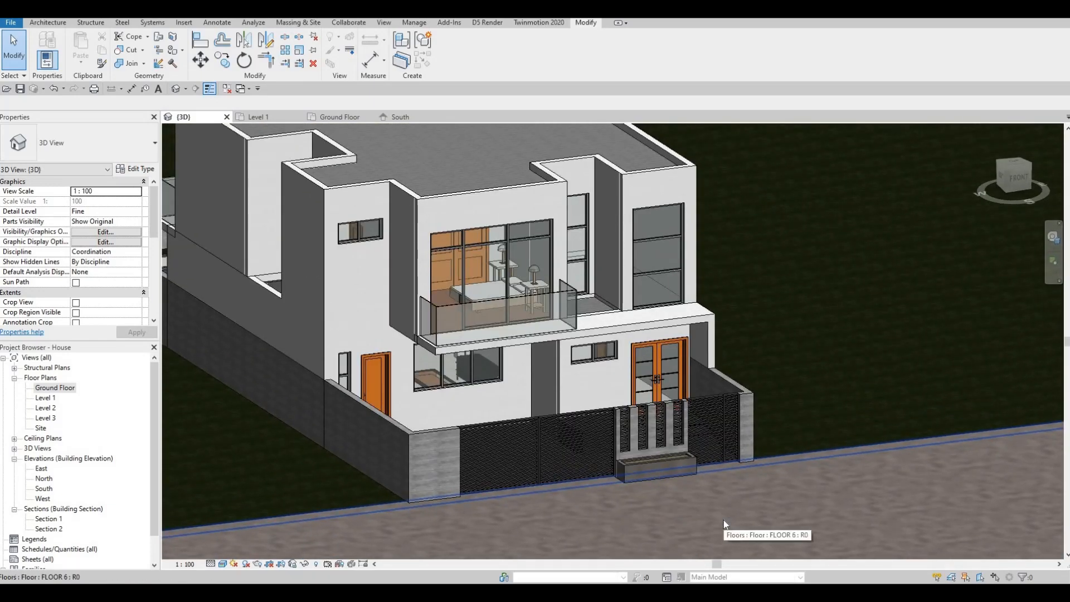